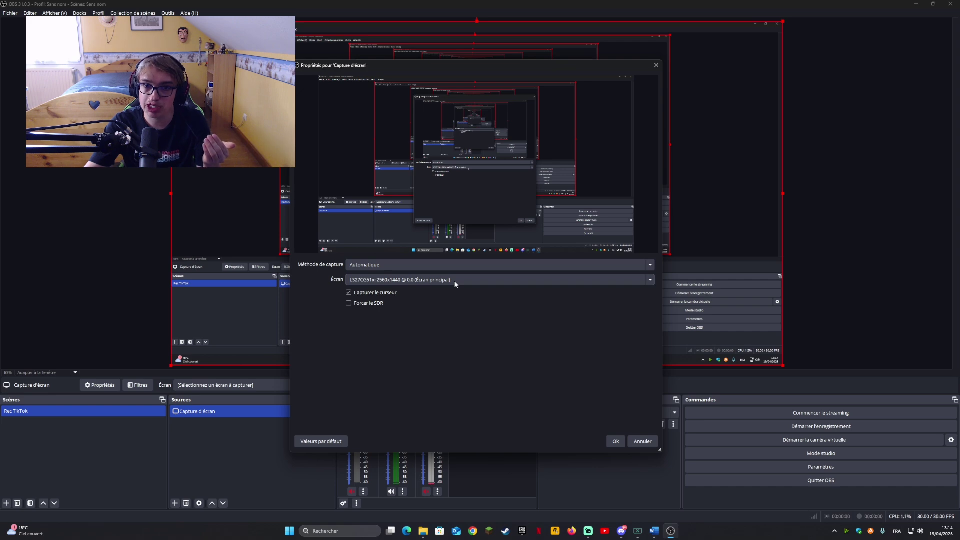
# Confirm the main display as the screen capture source and set the desktop audio device to Par défaut in the audio settings.
pyautogui.click(616, 441)
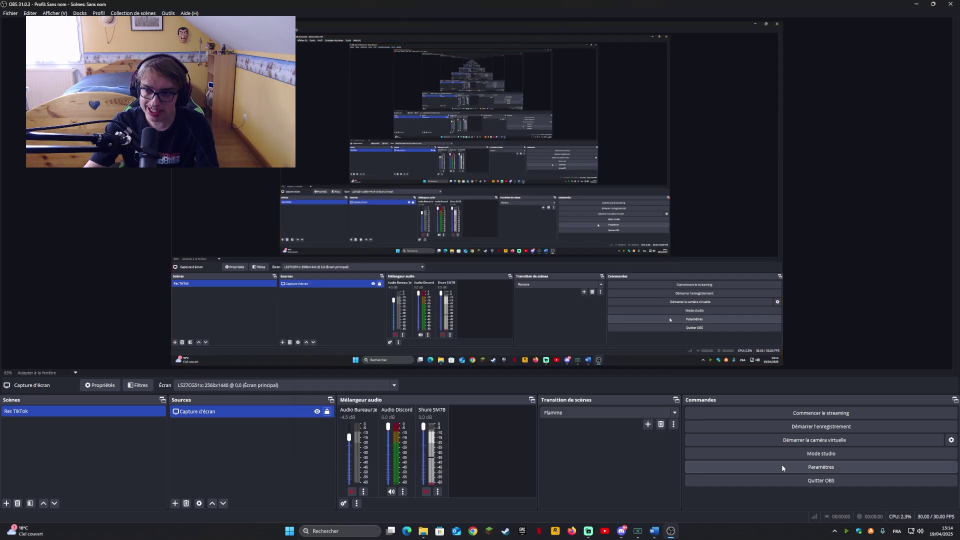
pyautogui.click(782, 464)
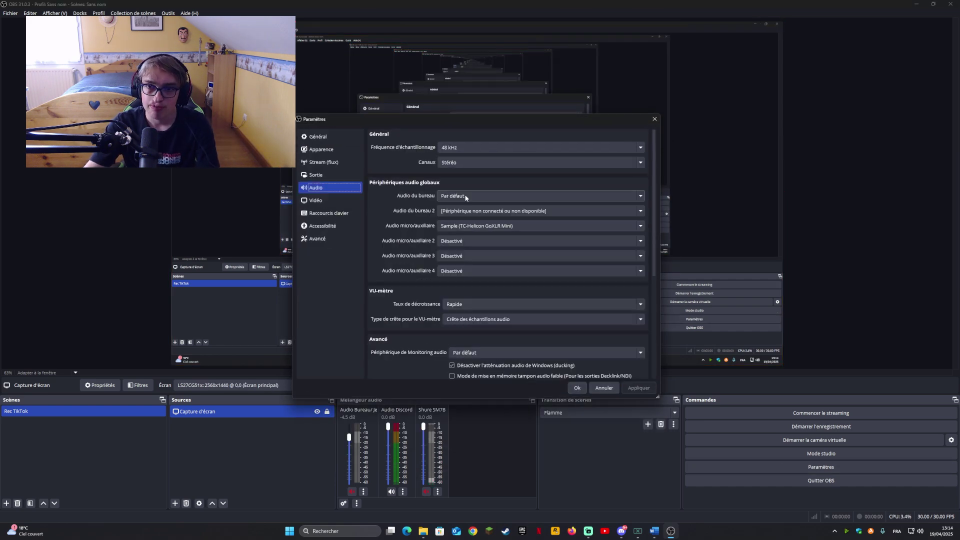
pyautogui.click(463, 198)
pyautogui.click(478, 194)
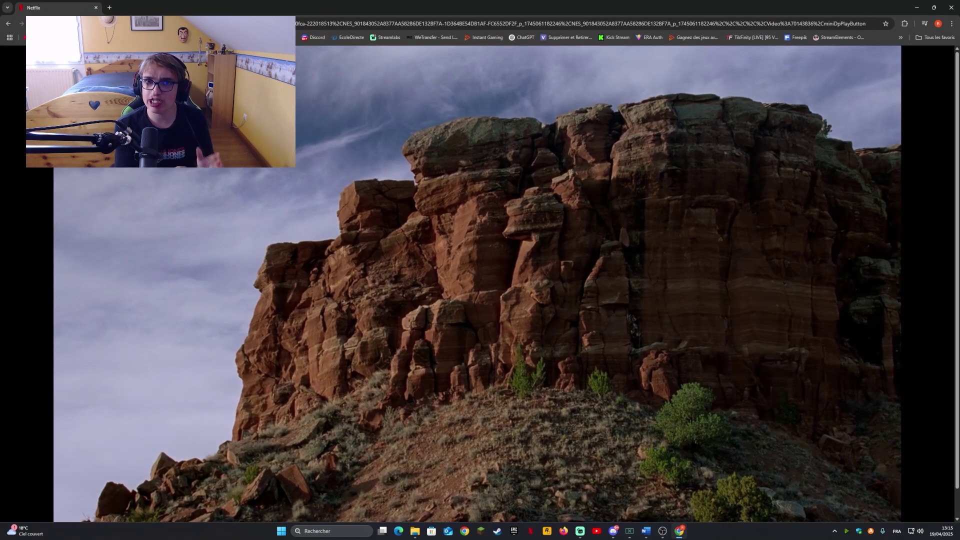
# Check in the OBS preview whether the Netflix video is captured, and return to the Netflix player.
pyautogui.hotkey('alt', 'Tab')
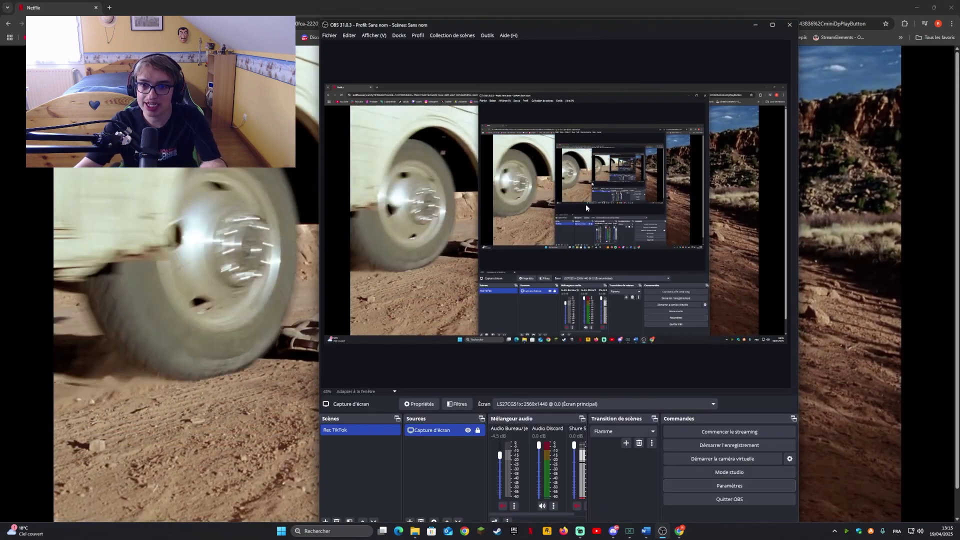
pyautogui.hotkey('alt', 'Tab')
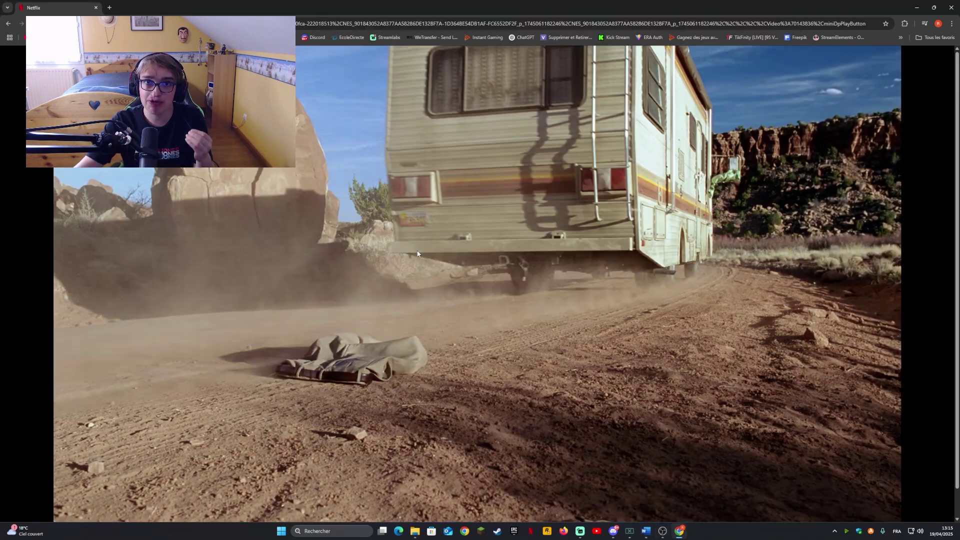
pyautogui.moveTo(358, 236)
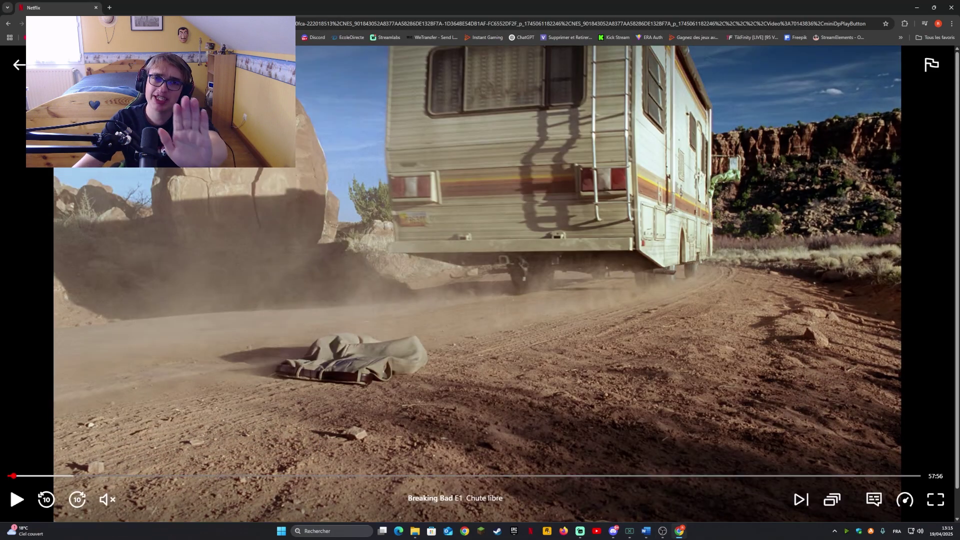
# Open Chrome's System settings page in a new tab.
pyautogui.click(109, 7)
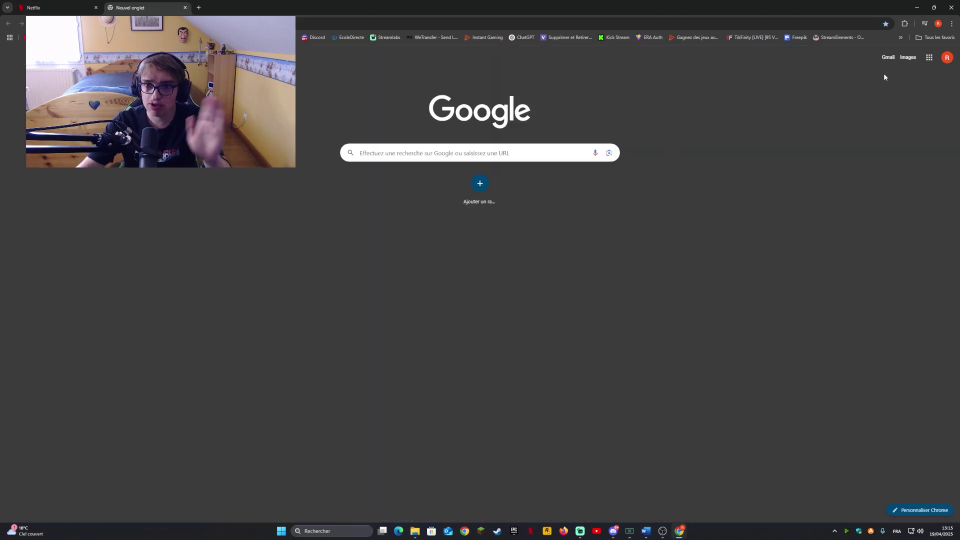
pyautogui.click(951, 24)
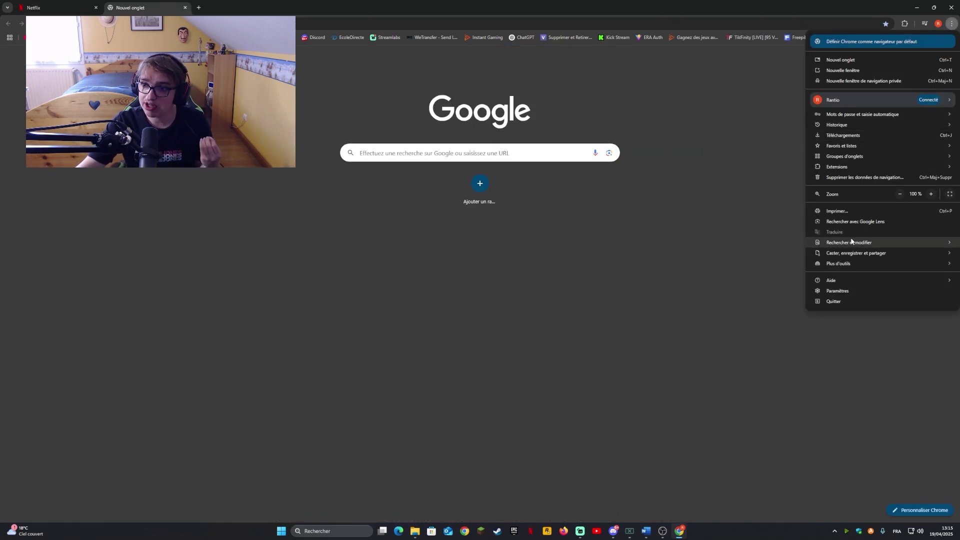
pyautogui.click(844, 291)
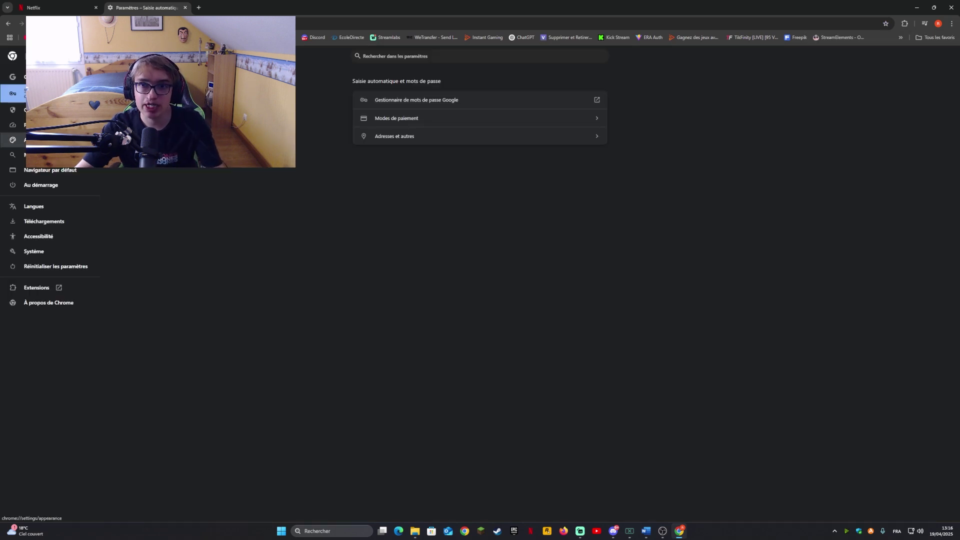
pyautogui.click(42, 251)
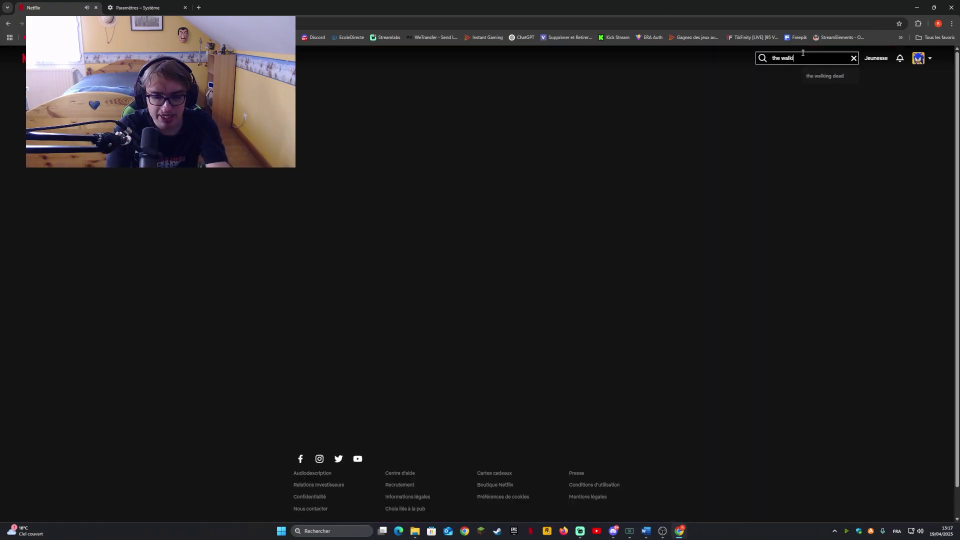
# Search Netflix for "the walking dead" and open The Walking Dead series.
pyautogui.write('ing dead')
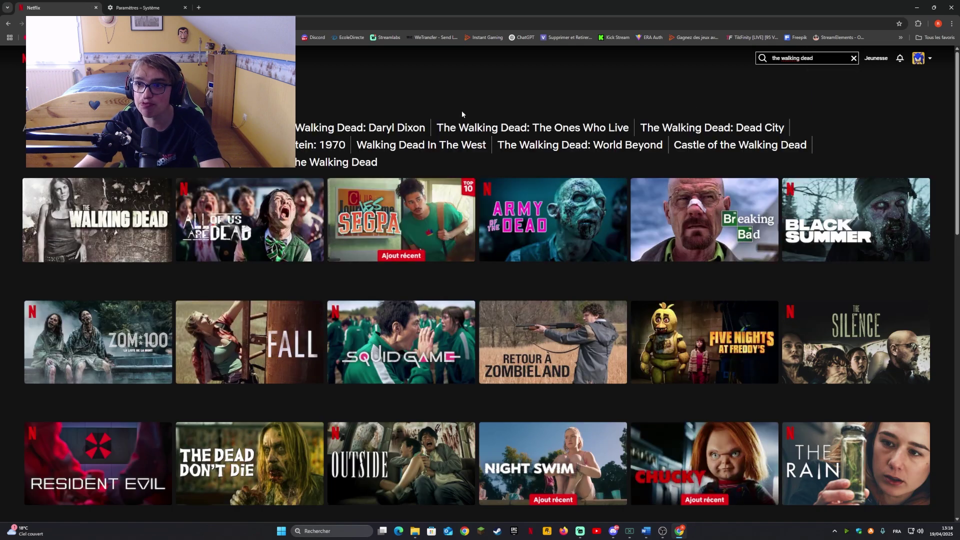
pyautogui.moveTo(158, 242)
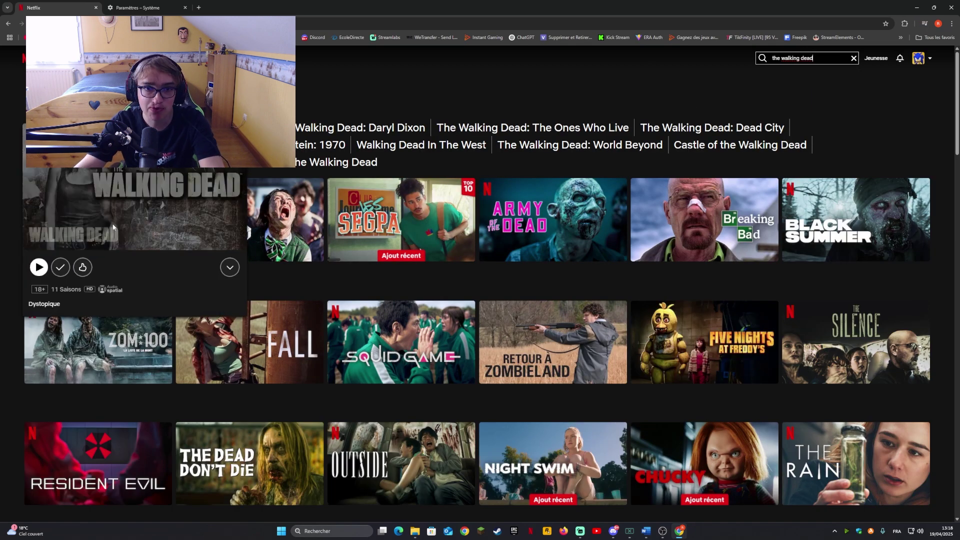
pyautogui.click(156, 218)
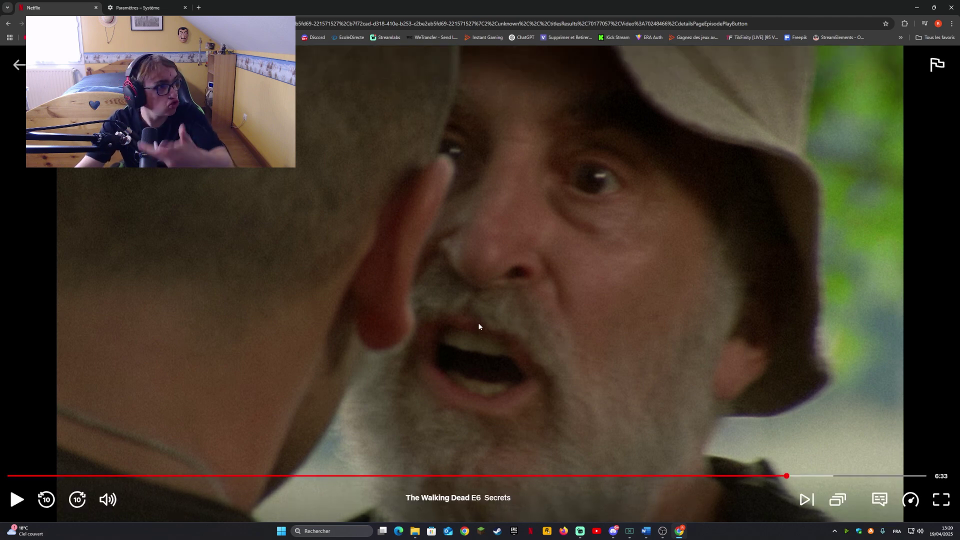
# Raise the episode player's volume to maximum and start a recording in OBS.
pyautogui.moveTo(108, 500)
pyautogui.moveTo(109, 435); pyautogui.dragTo(113, 410)
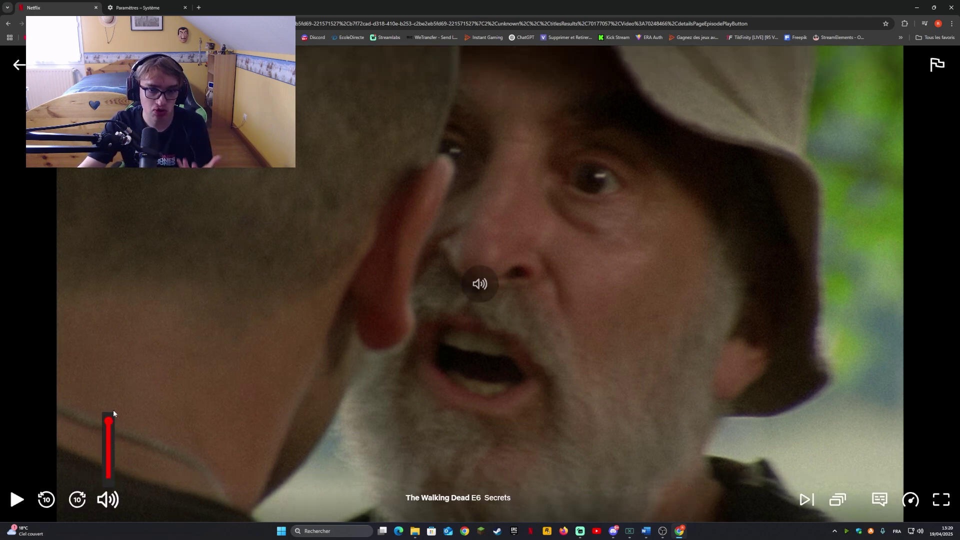
pyautogui.click(110, 409)
pyautogui.click(662, 531)
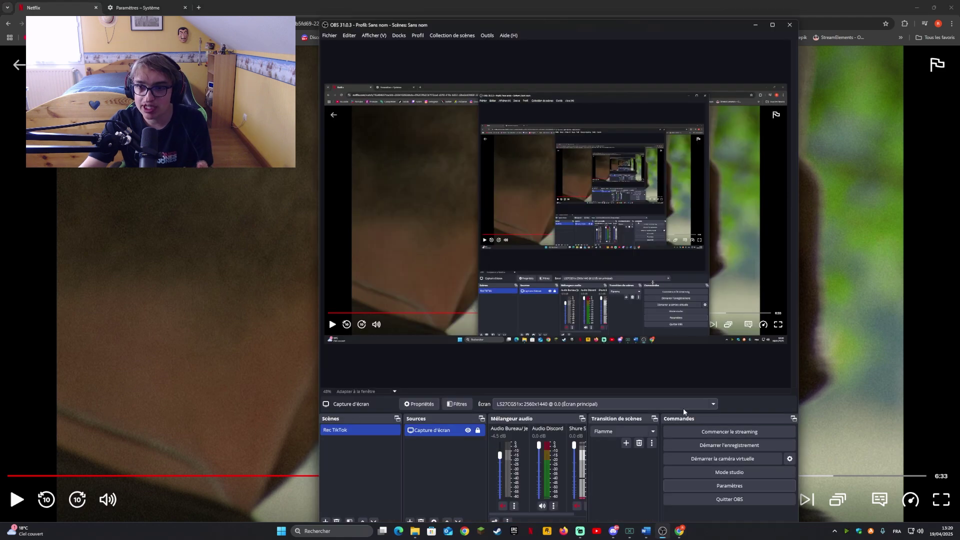
pyautogui.click(713, 445)
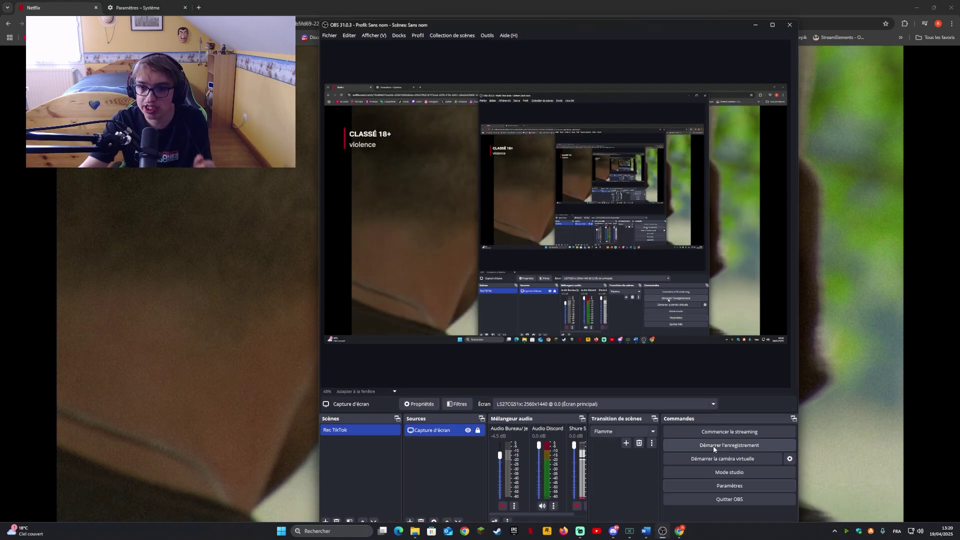
# Play The Walking Dead episode 6, Secrets, in full screen and pause it after the wanted scene.
pyautogui.click(17, 500)
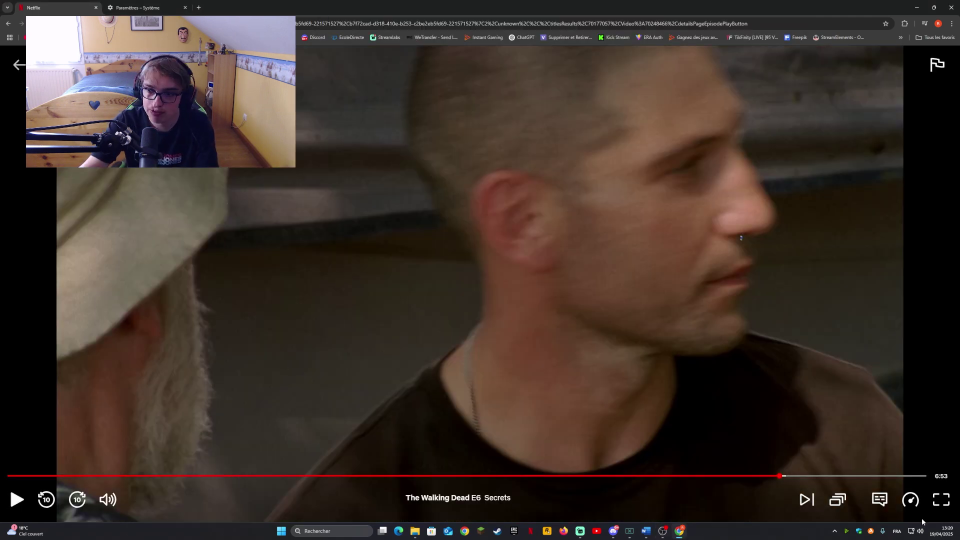
pyautogui.press('f')
pyautogui.click(17, 519)
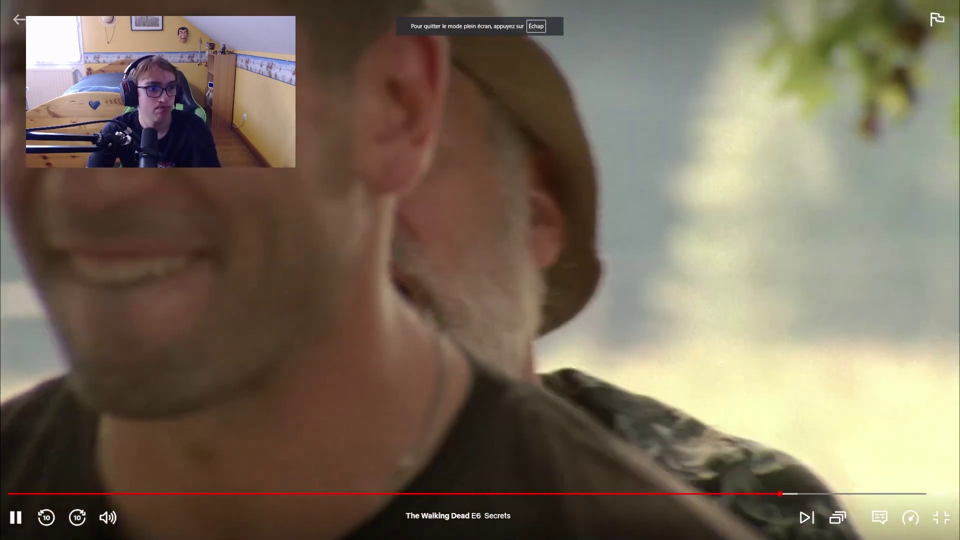
pyautogui.press('space')
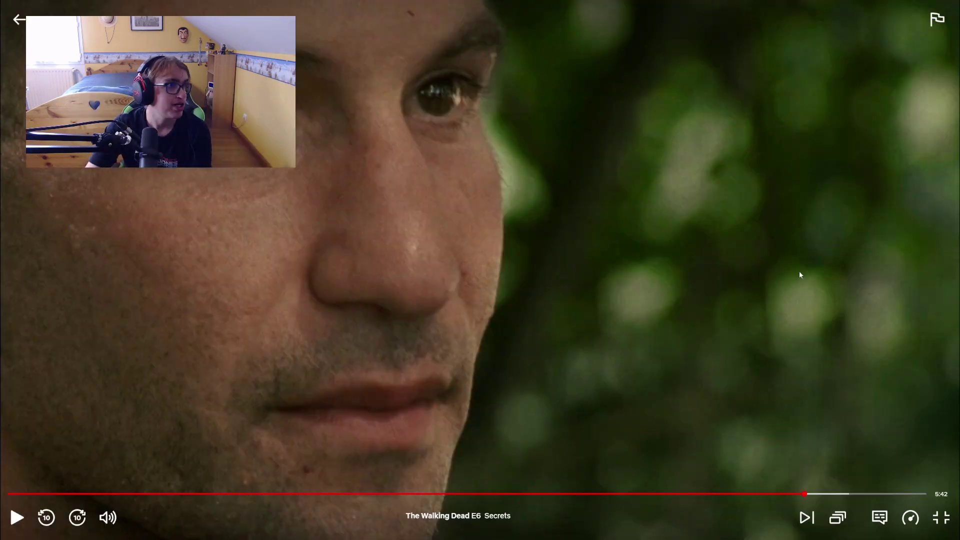
# Leave full screen in the Netflix player and pause the running recording in OBS.
pyautogui.click(941, 517)
pyautogui.click(662, 531)
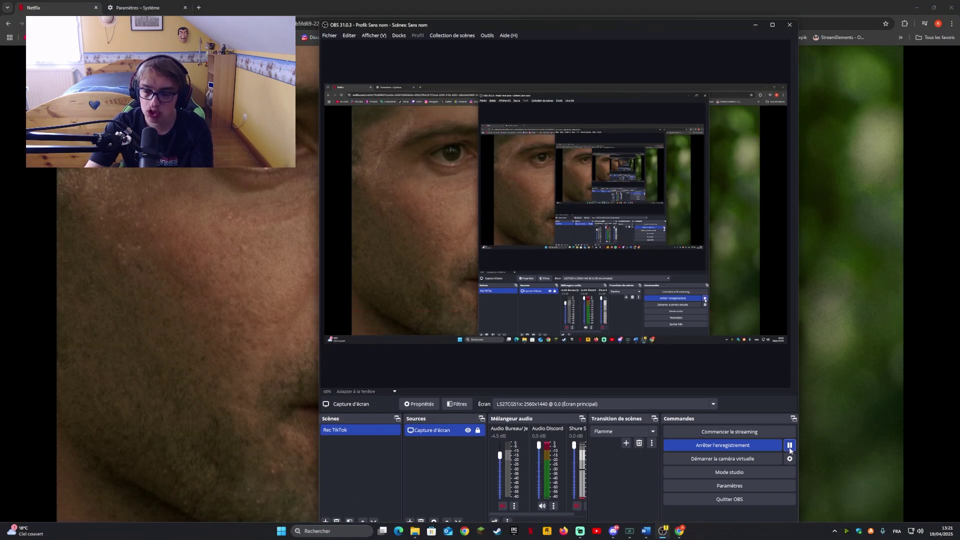
pyautogui.click(790, 445)
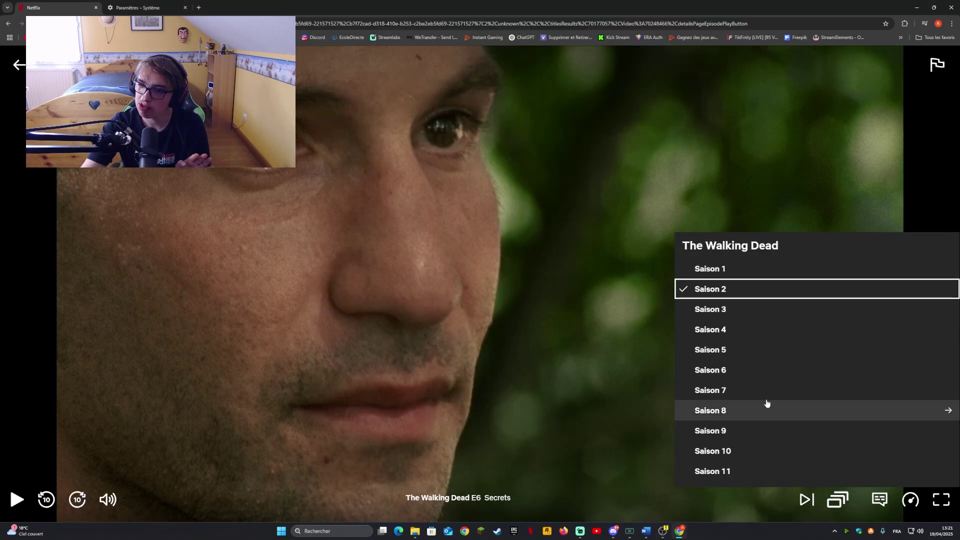
# Browse to season 1 of The Walking Dead and skip ahead in episode 3, Les grenouilles.
pyautogui.click(702, 270)
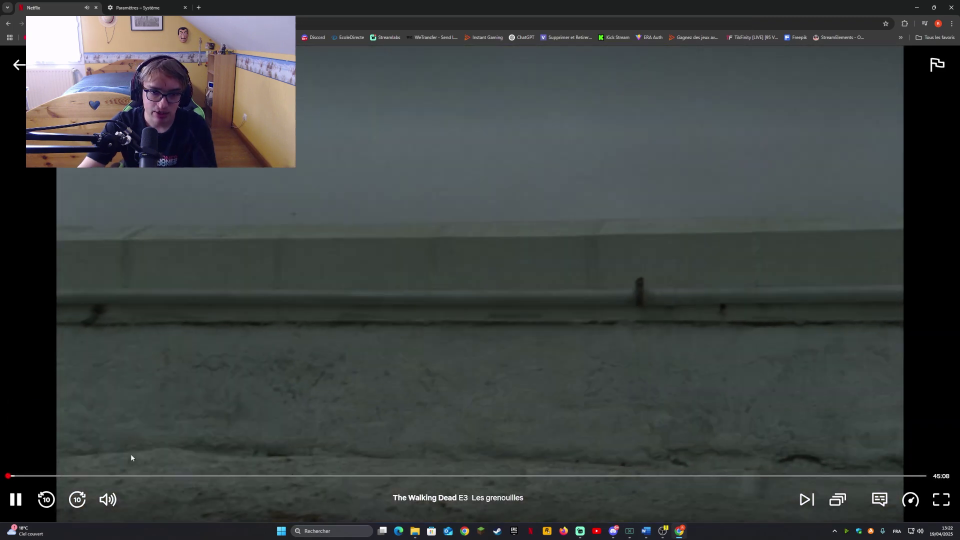
pyautogui.click(125, 465)
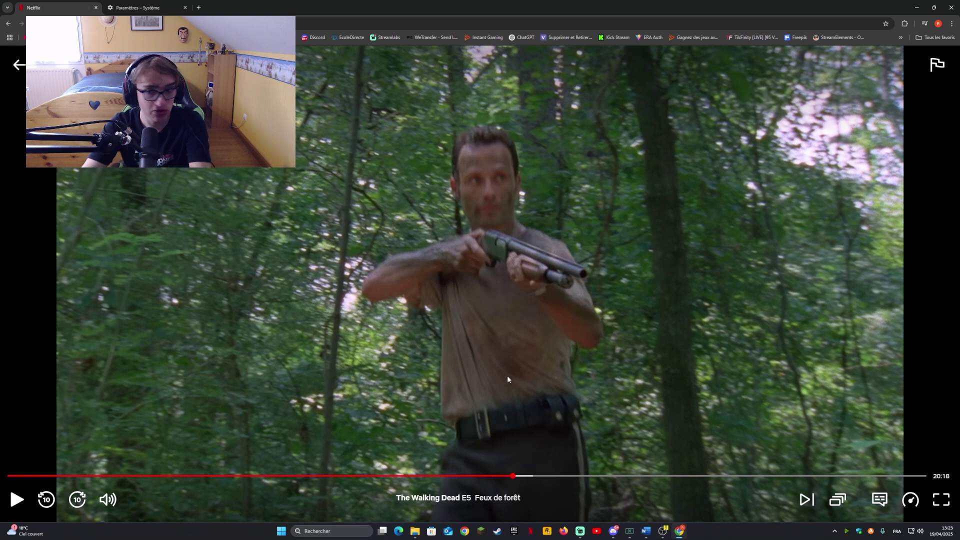
# Mute the paused episode 5, Feux de forêt, and switch to OBS.
pyautogui.moveTo(109, 500)
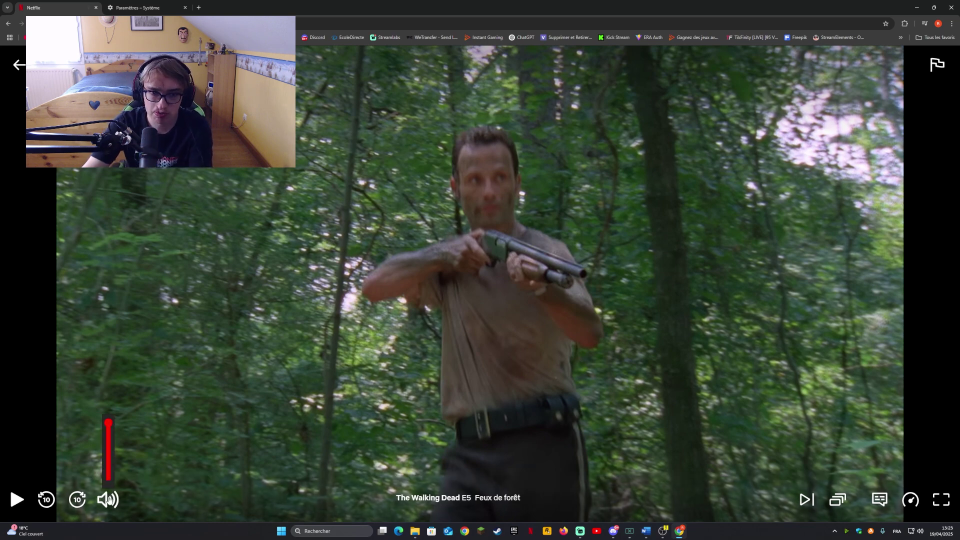
pyautogui.click(109, 500)
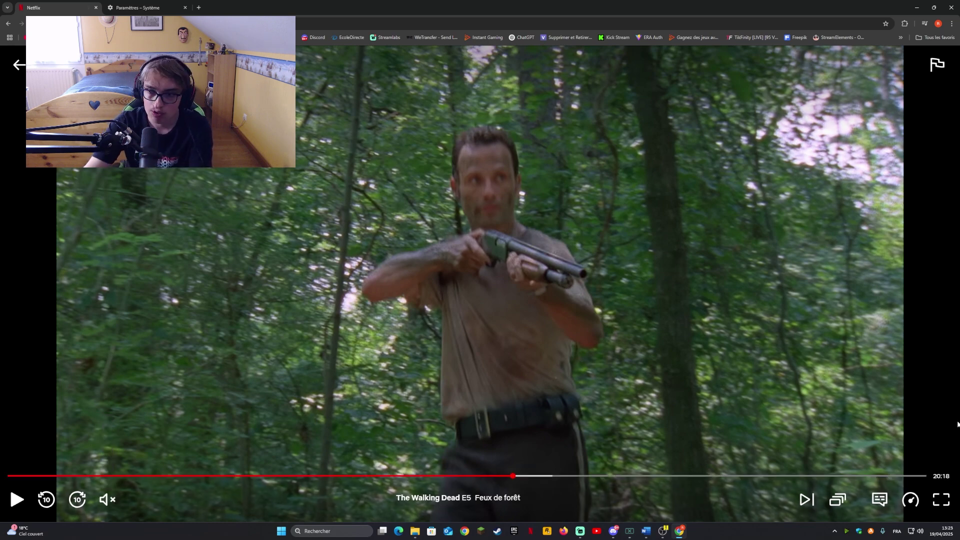
pyautogui.click(665, 533)
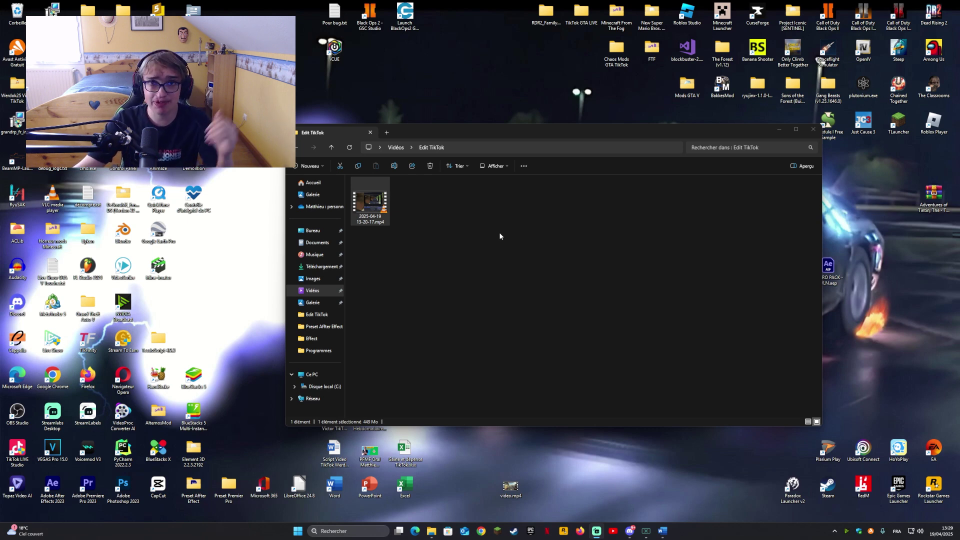
pyautogui.press('Return')
pyautogui.click(475, 506)
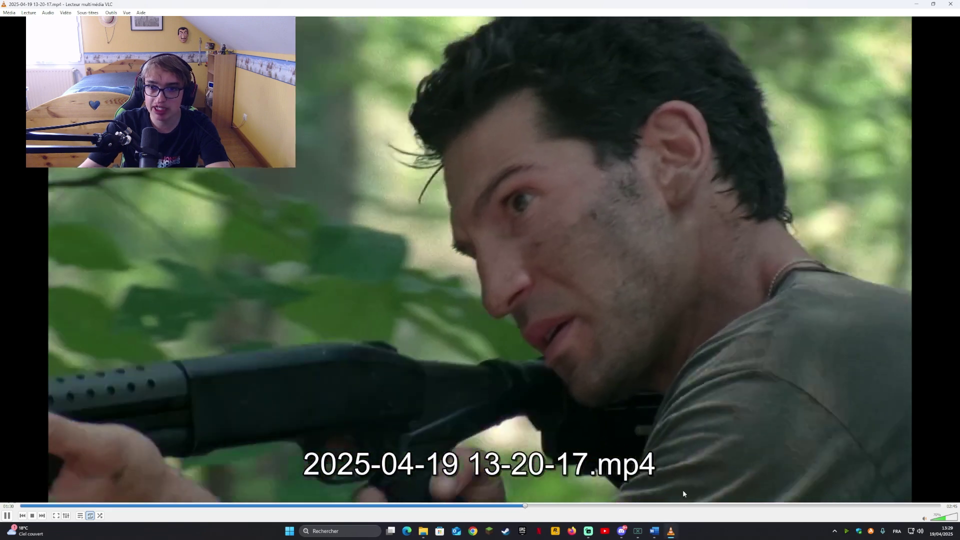
pyautogui.hotkey('alt', 'F4')
# Rename the recorded video in the Edit TikTok folder as TWD.mp4.
pyautogui.click(372, 223)
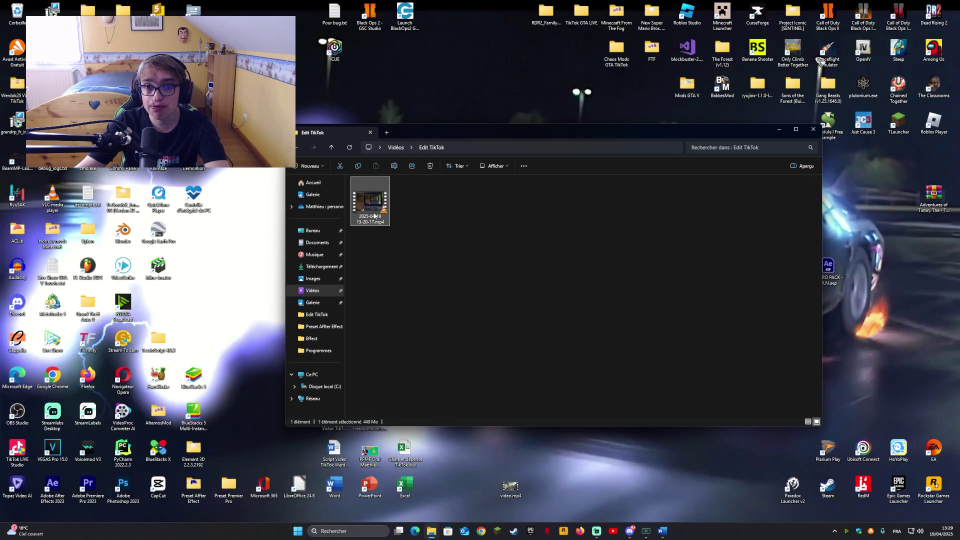
pyautogui.write('TWD')
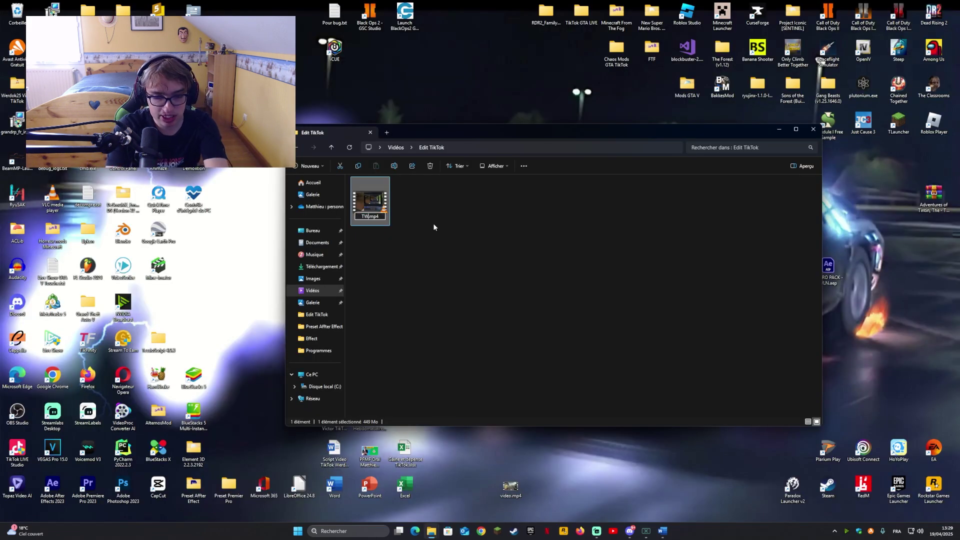
pyautogui.press('Return')
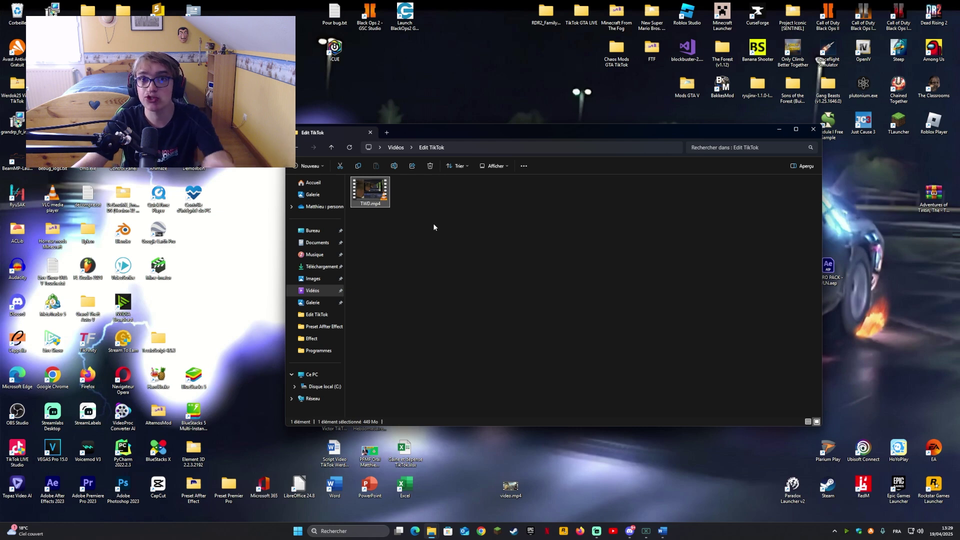
# Launch CapCut and add TWD.mp4 from the Edit TikTok folder to the project's timeline.
pyautogui.click(154, 489)
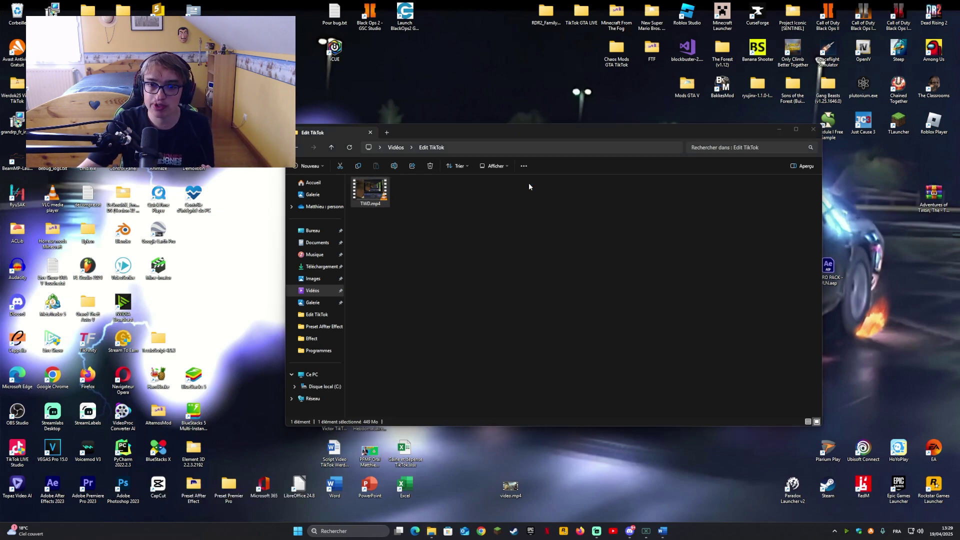
pyautogui.click(388, 205)
pyautogui.moveTo(372, 196); pyautogui.dragTo(140, 388)
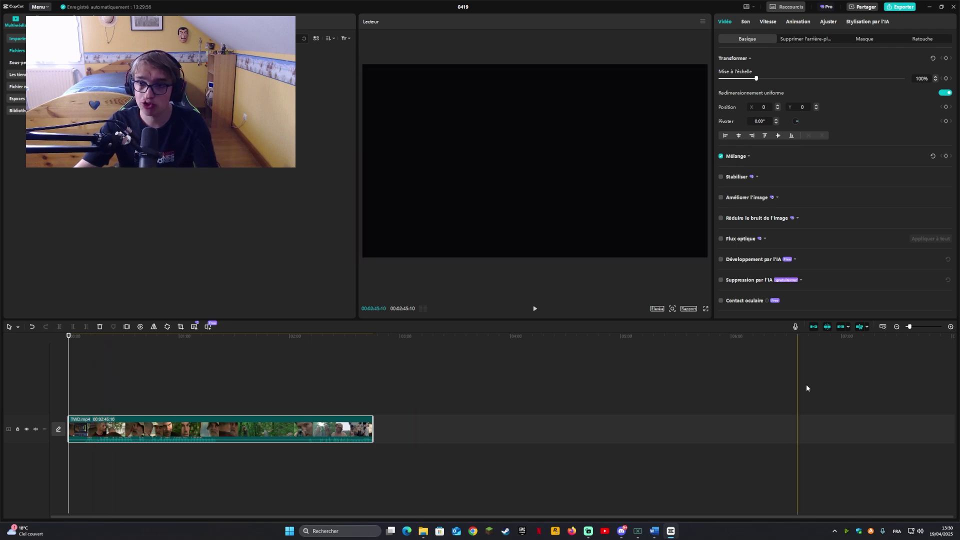
# Play the TWD.mp4 footage in an enlarged timeline to review the first recorded scene, and pause playback.
pyautogui.click(918, 327)
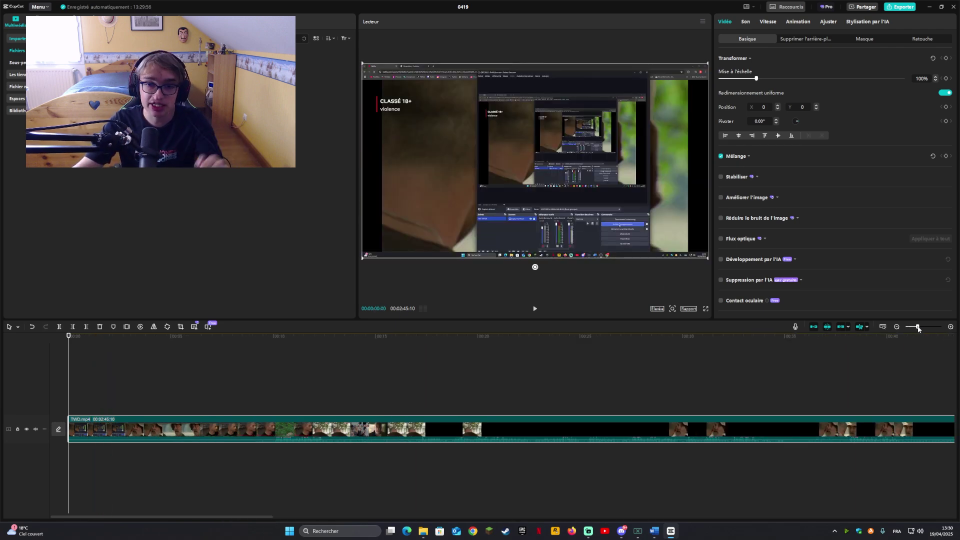
pyautogui.moveTo(918, 327); pyautogui.dragTo(924, 327)
pyautogui.click(445, 400)
pyautogui.press('space')
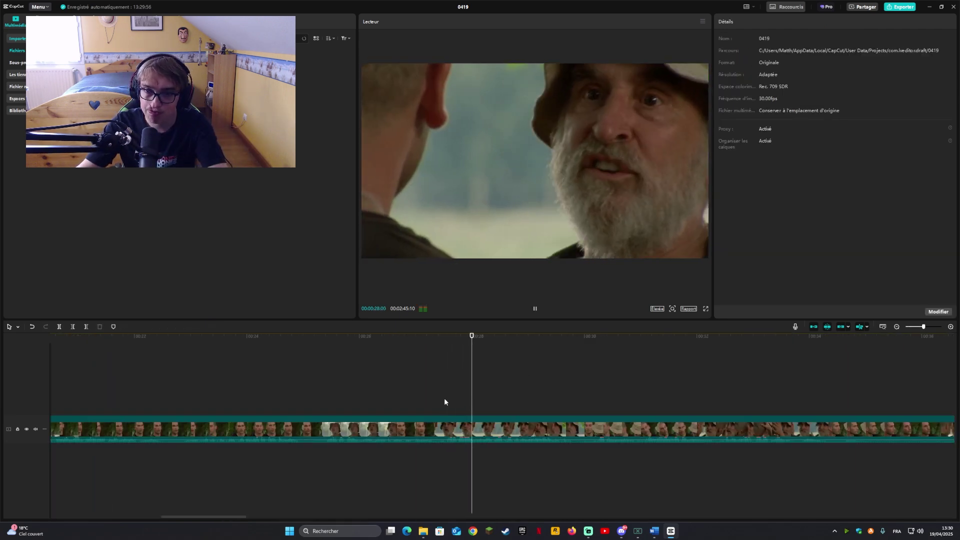
pyautogui.press('space')
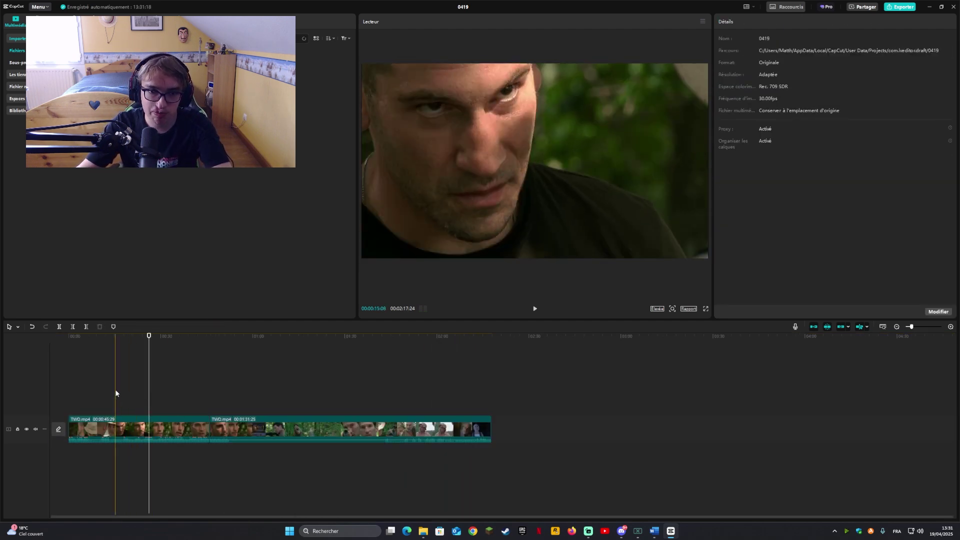
# Extract the sound of the first TWD.mp4 clip onto its own audio track.
pyautogui.click(117, 389)
pyautogui.click(88, 381)
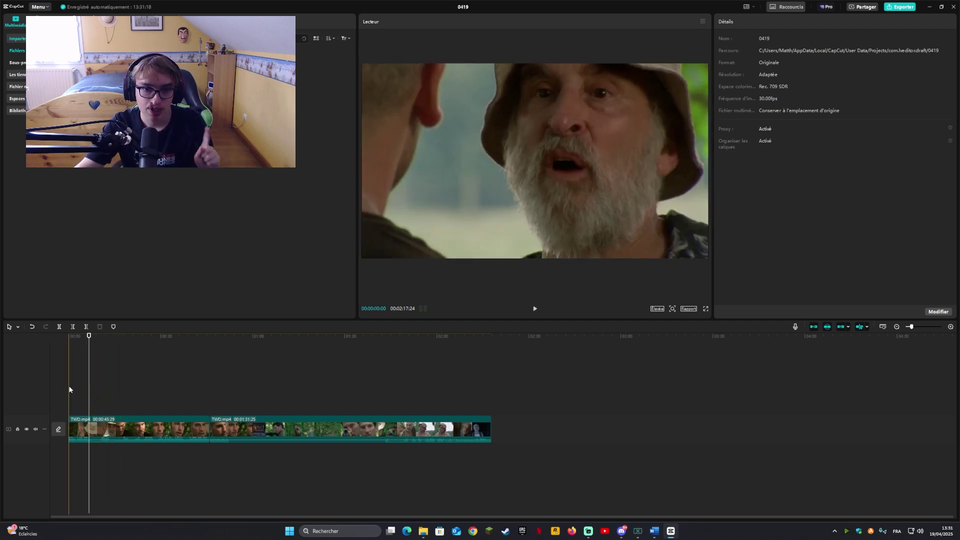
pyautogui.press('Home')
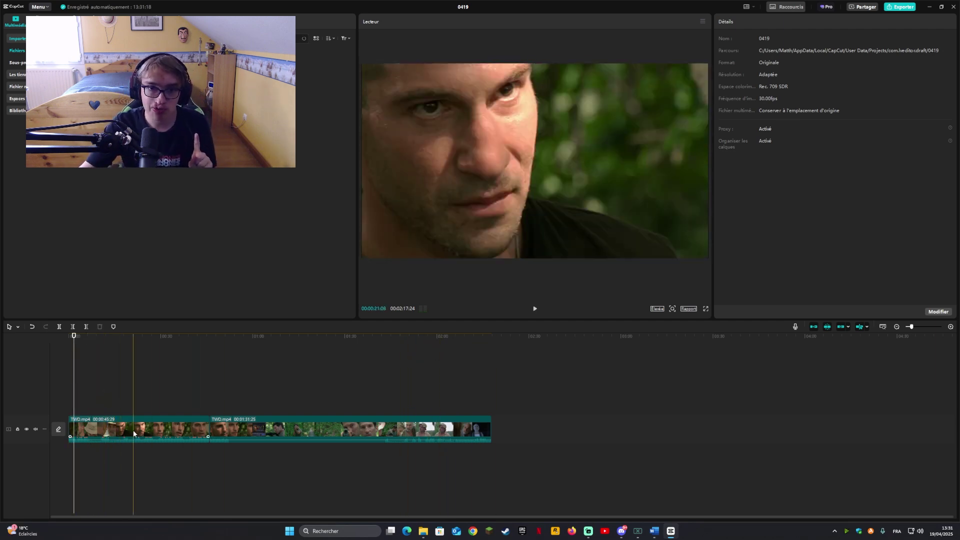
pyautogui.click(133, 429)
pyautogui.rightClick(134, 429)
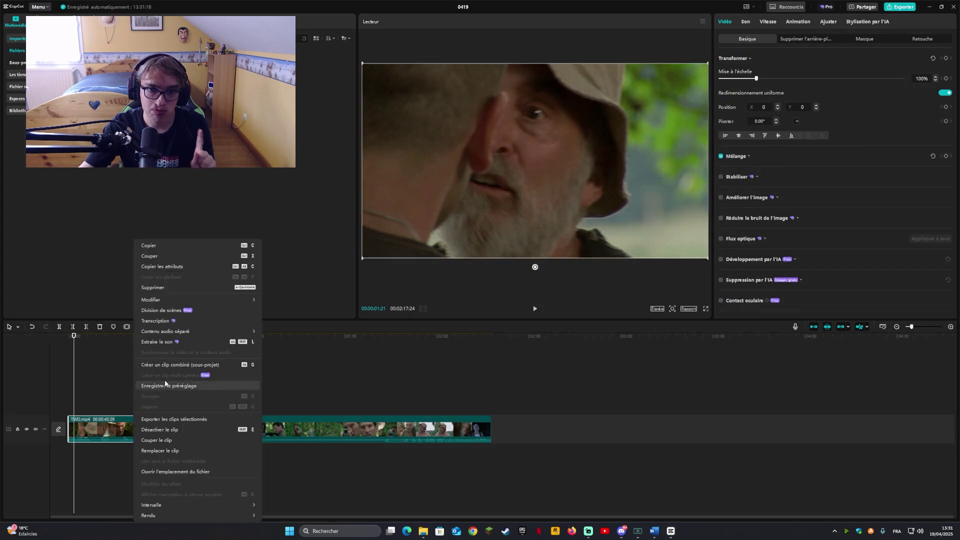
pyautogui.click(167, 342)
pyautogui.click(96, 387)
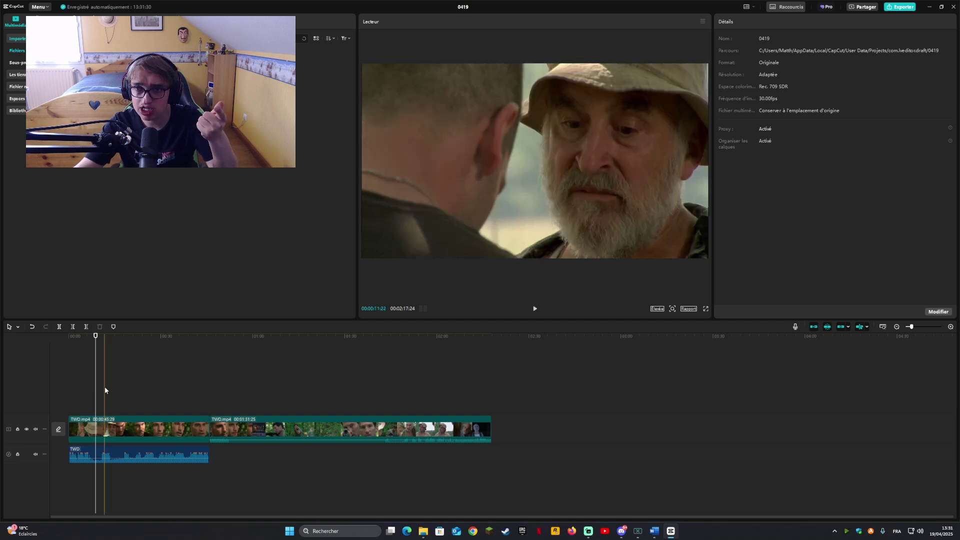
# Separate the vocals (Chant) from the extracted TWD audio, keeping the remaining audio, and delete the remaining-audio clip.
pyautogui.click(141, 456)
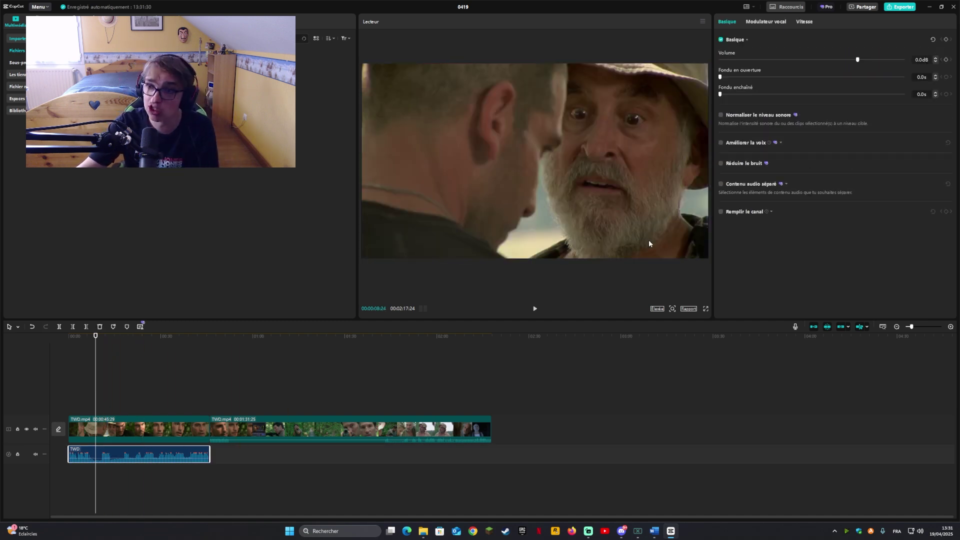
pyautogui.click(720, 184)
pyautogui.click(756, 207)
pyautogui.click(938, 271)
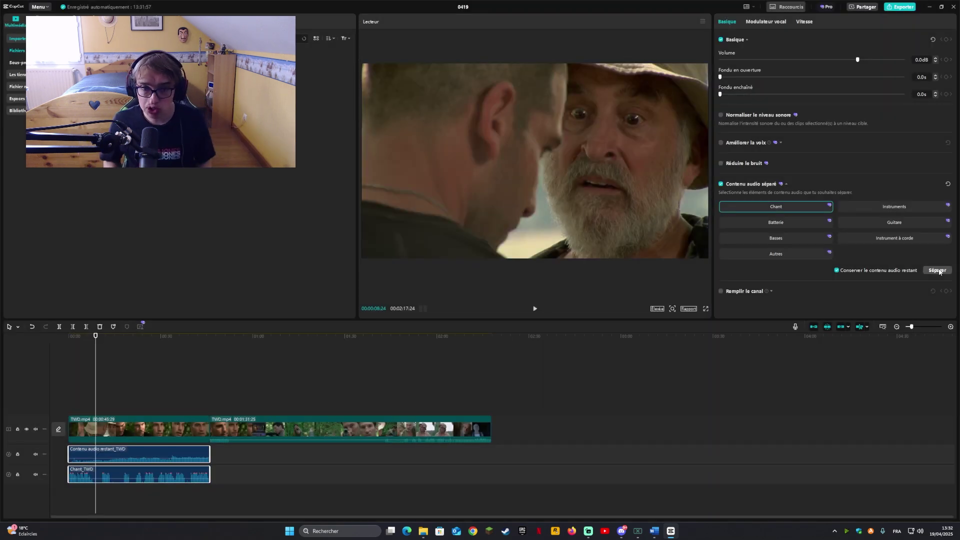
pyautogui.click(238, 455)
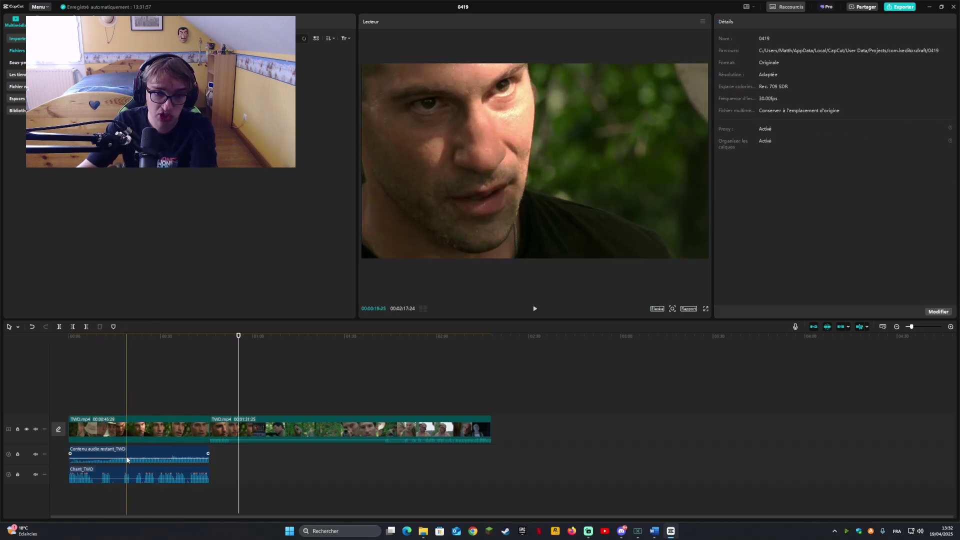
pyautogui.click(142, 459)
pyautogui.press('Delete')
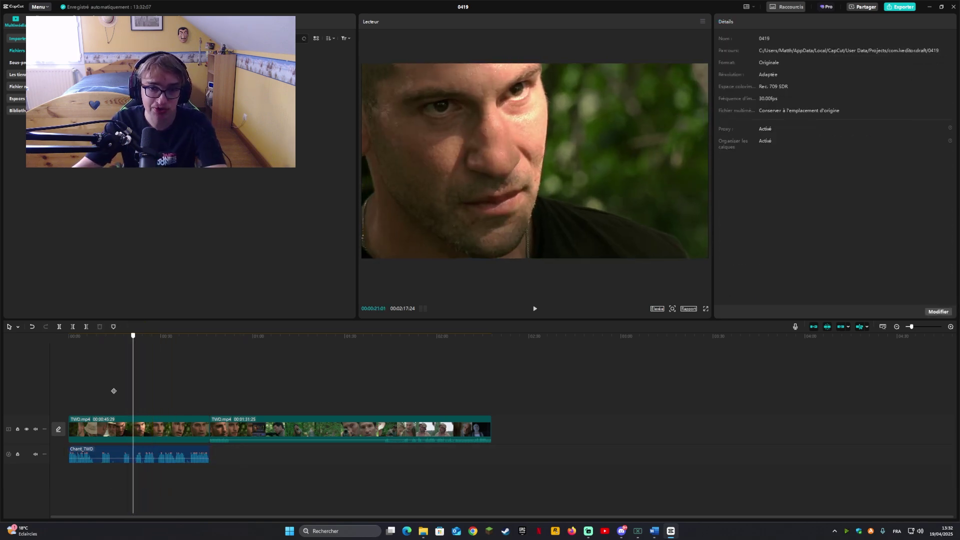
# Normalize the loudness of the isolated Chant_TWD vocals clip.
pyautogui.press('Home')
pyautogui.press('space')
pyautogui.hotkey('ctrl', 'z')
pyautogui.click(212, 338)
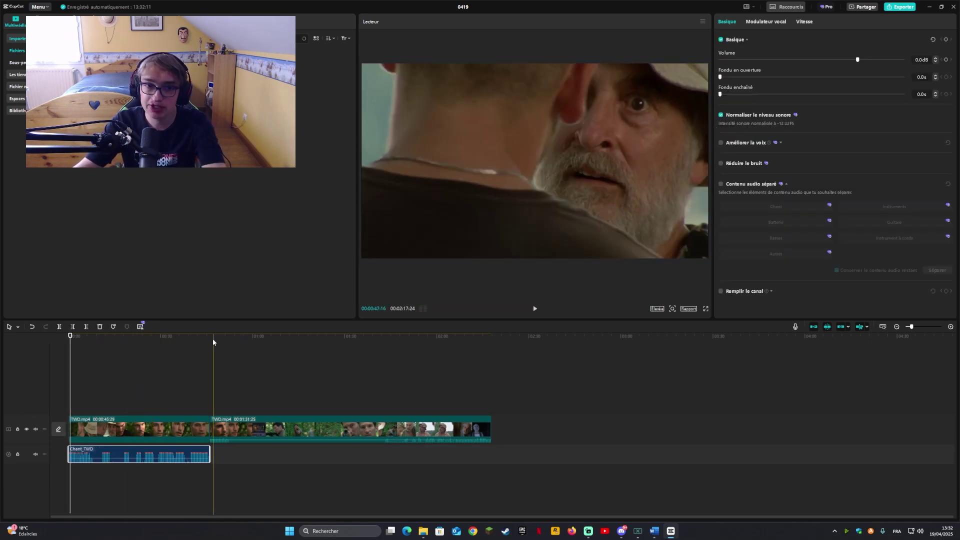
pyautogui.press('Delete')
pyautogui.press('Home')
pyautogui.click(167, 376)
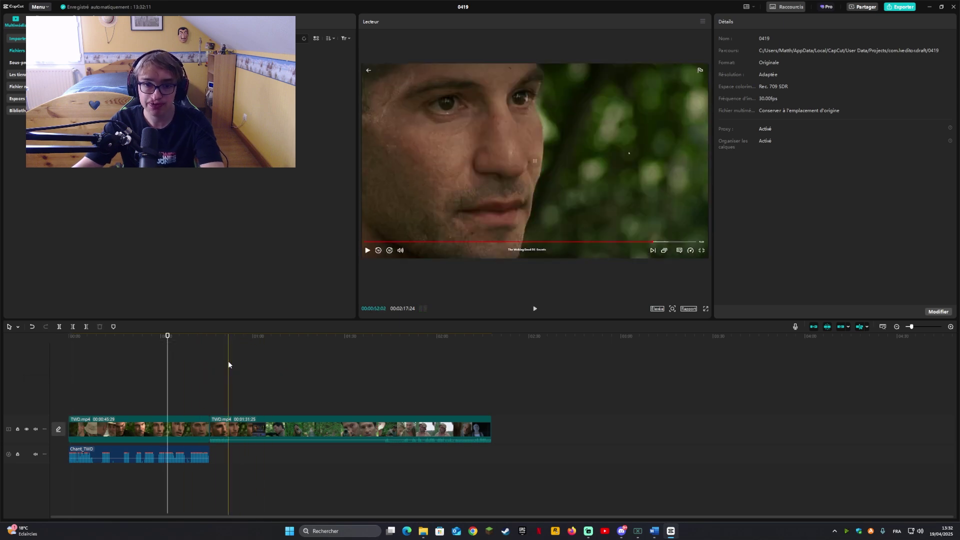
# Extract the sound of the second TWD.mp4 clip and delete the extracted audio.
pyautogui.click(326, 424)
pyautogui.rightClick(325, 424)
pyautogui.click(340, 341)
pyautogui.click(298, 457)
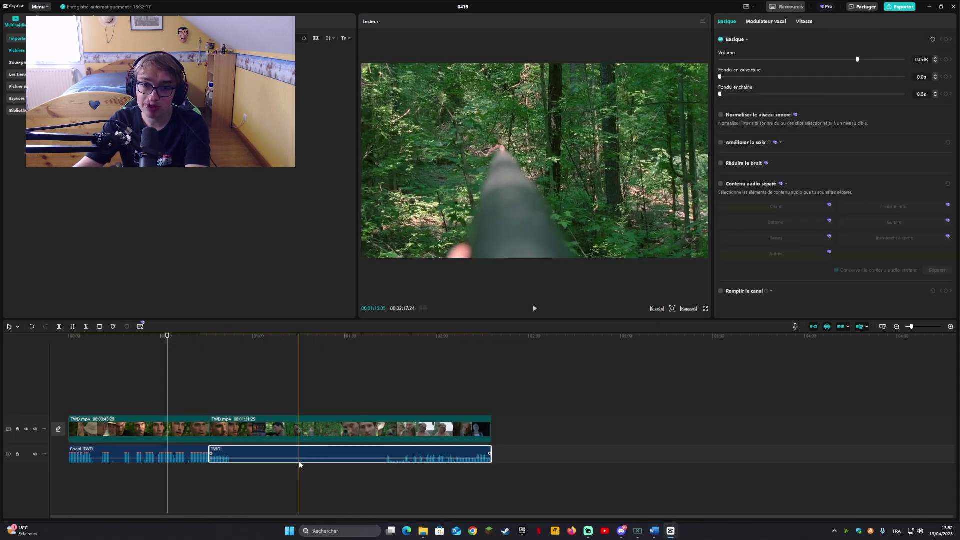
pyautogui.press('Delete')
# Split the second TWD.mp4 clip, overlay two short pieces above the start of the first scene, and play the result.
pyautogui.moveTo(239, 393); pyautogui.dragTo(184, 402)
pyautogui.hotkey('ctrl', 'b')
pyautogui.moveTo(909, 327); pyautogui.dragTo(913, 328)
pyautogui.press('space')
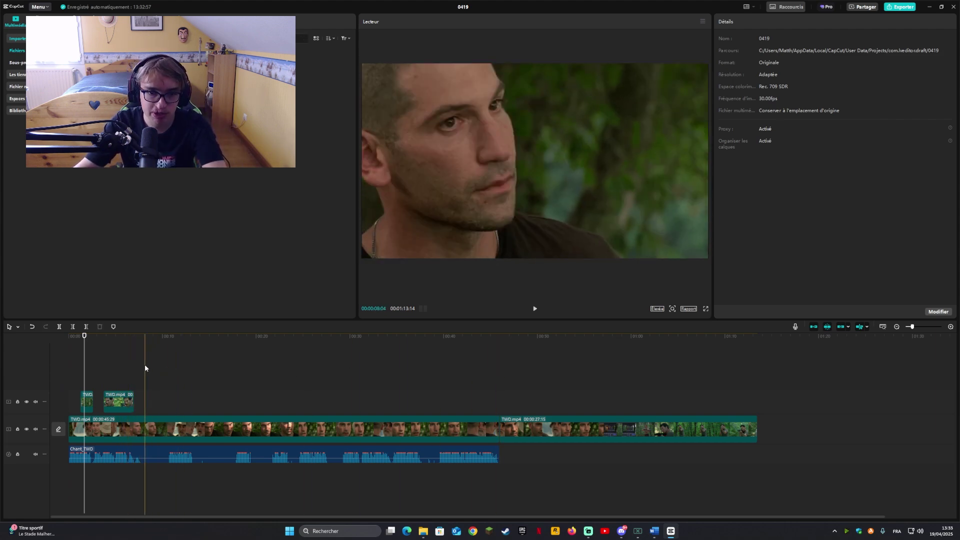
# Split the first scene and its vocals at 00:00:08:14 and about 1.8 seconds further on, and delete the section between the cuts.
pyautogui.click(148, 429)
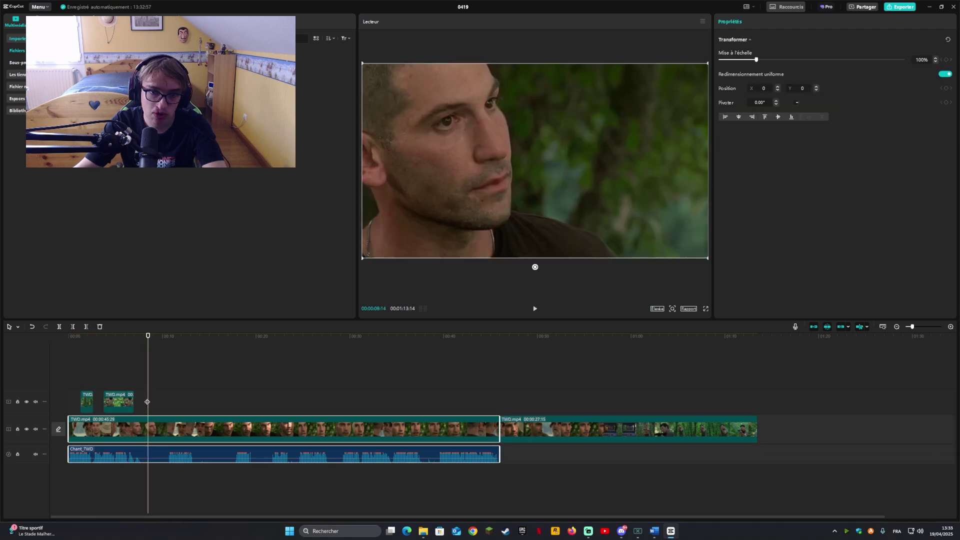
pyautogui.hotkey('ctrl', 'b')
pyautogui.press('space')
pyautogui.press('space')
pyautogui.hotkey('ctrl', 'b')
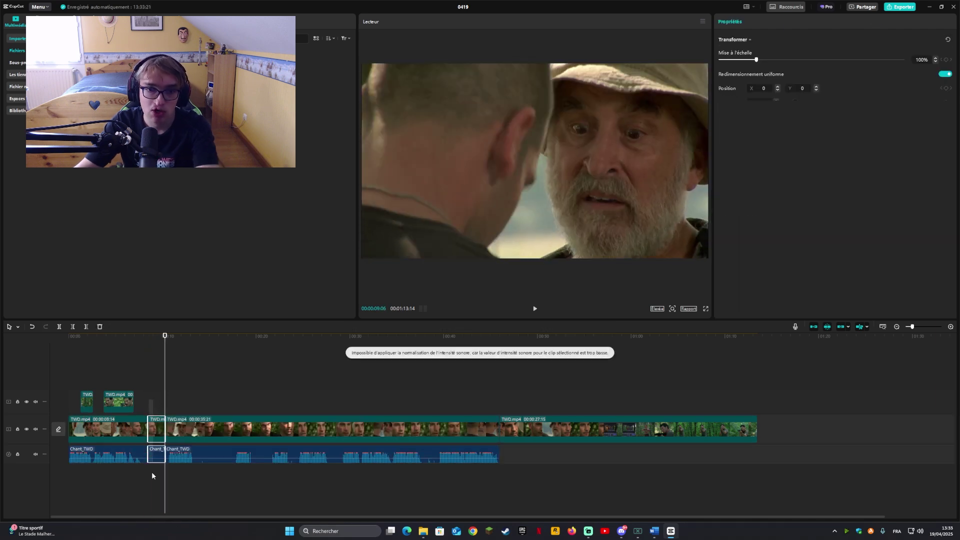
pyautogui.press('Delete')
pyautogui.click(151, 455)
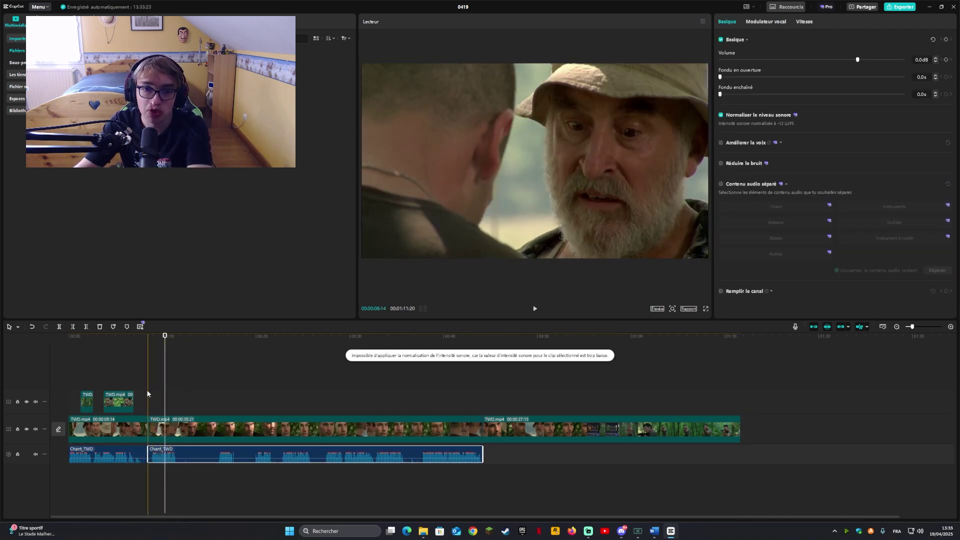
# Split the rest of the first scene with its vocals and remove further unneeded sections, leaving pieces of 00:00:03:04 and 00:00:28:25.
pyautogui.click(176, 429)
pyautogui.hotkey('ctrl', 'b')
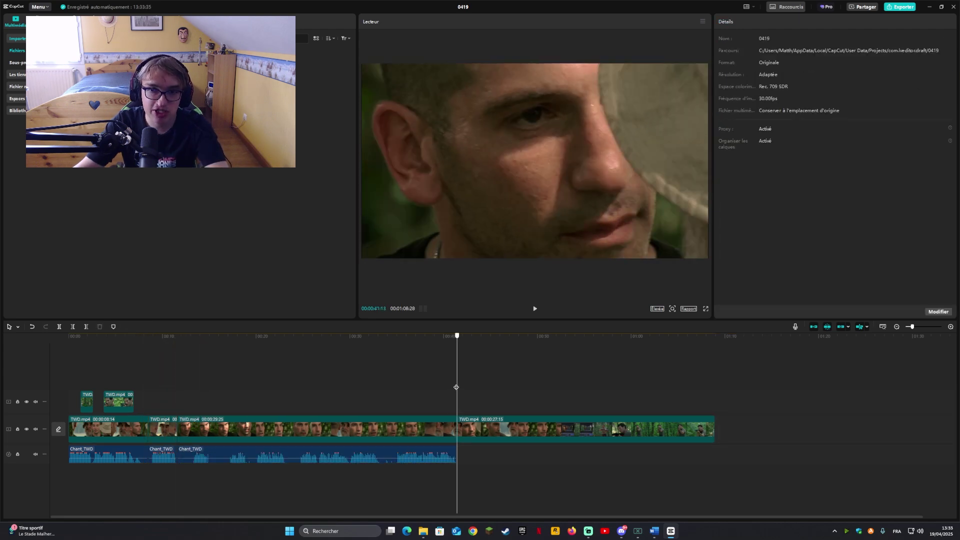
pyautogui.moveTo(456, 388); pyautogui.dragTo(187, 404)
# Search the Downloads folder for "hous" and import both "In the House, in a Heartbeat" MP3 files into the CapCut project.
pyautogui.moveTo(428, 526)
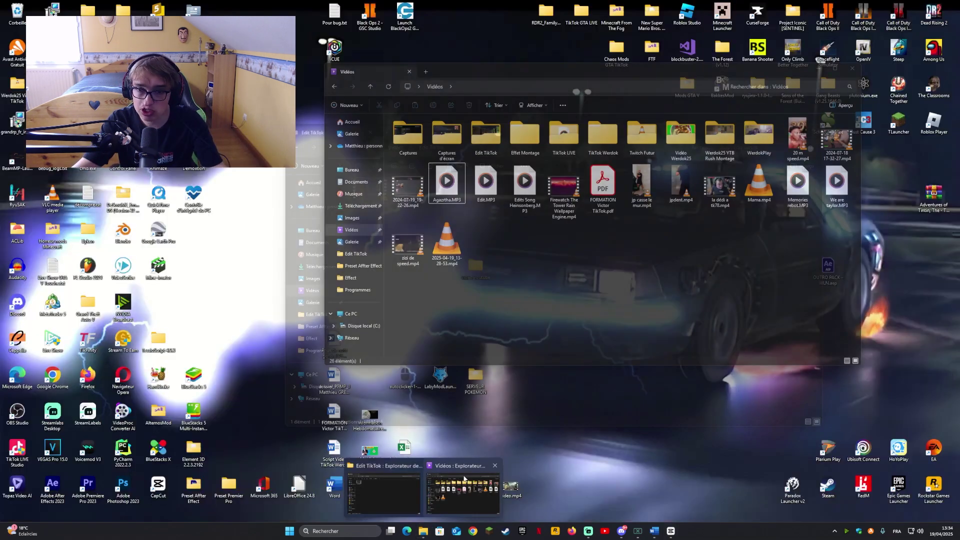
pyautogui.click(458, 460)
pyautogui.click(360, 205)
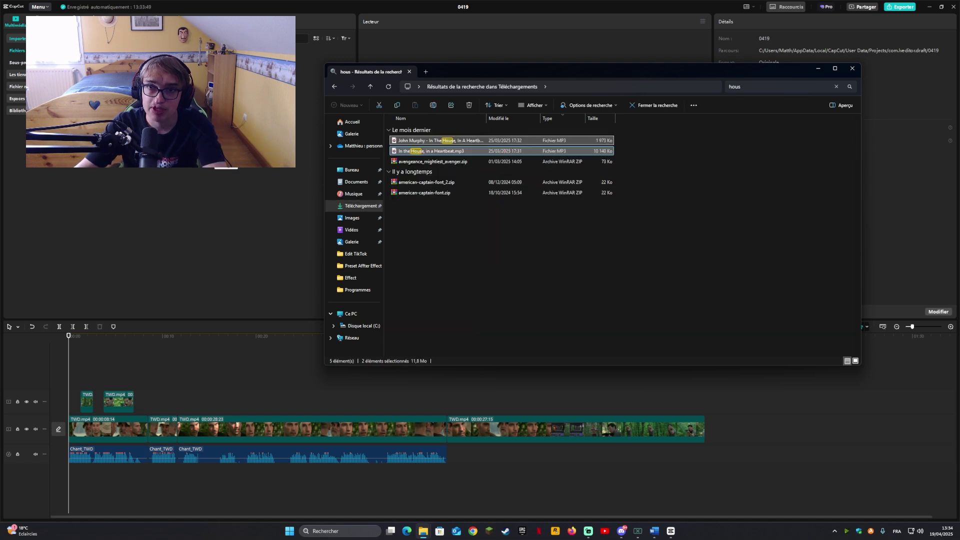
pyautogui.moveTo(438, 150); pyautogui.dragTo(212, 157)
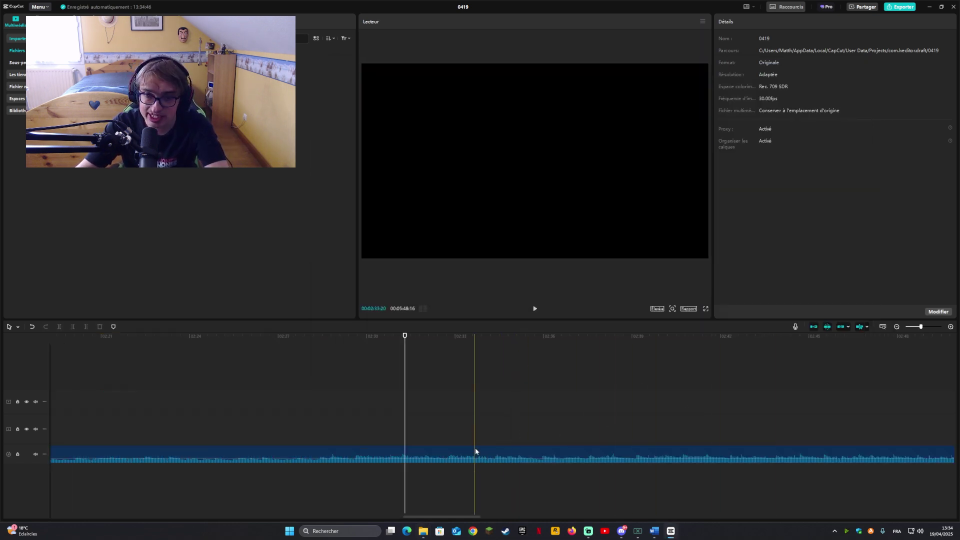
# Cut off the opening of In the House, in a Heartbeat.mp3 and move the rest to the timeline start beneath the vocals.
pyautogui.click(475, 448)
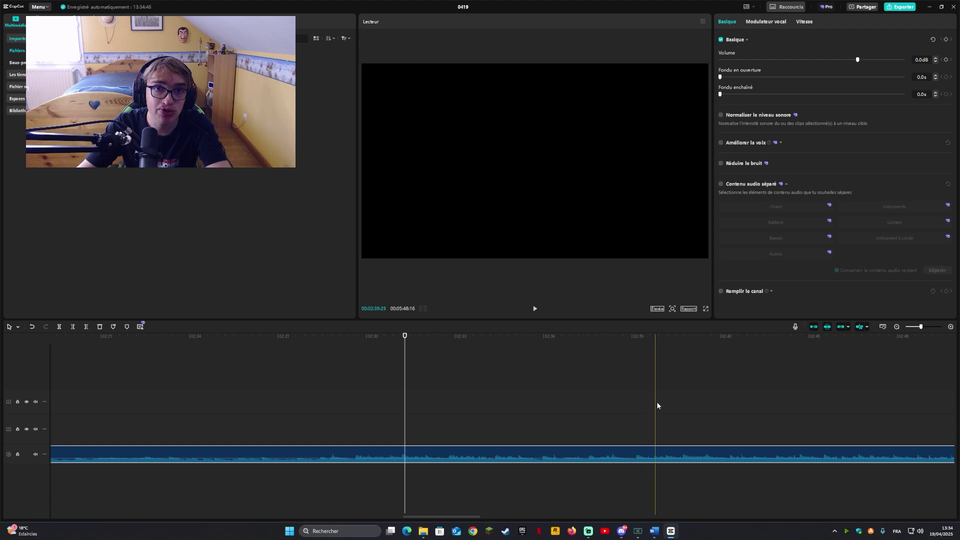
pyautogui.moveTo(920, 327); pyautogui.dragTo(907, 326)
pyautogui.click(167, 459)
pyautogui.moveTo(167, 459); pyautogui.dragTo(71, 479)
pyautogui.click(69, 360)
# Play the edit from the start and raise the volume of In the House, in a Heartbeat.mp3 to 7.2 dB.
pyautogui.press('space')
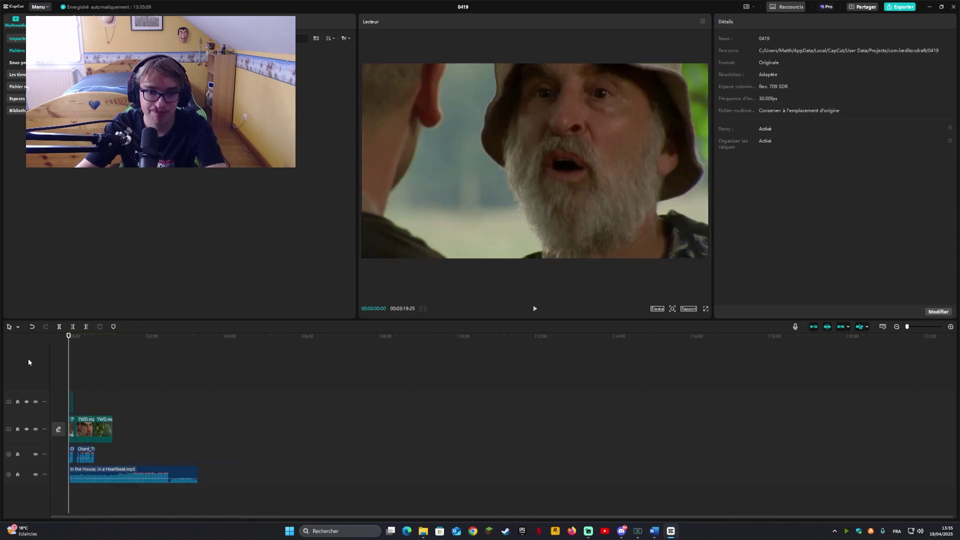
pyautogui.click(919, 327)
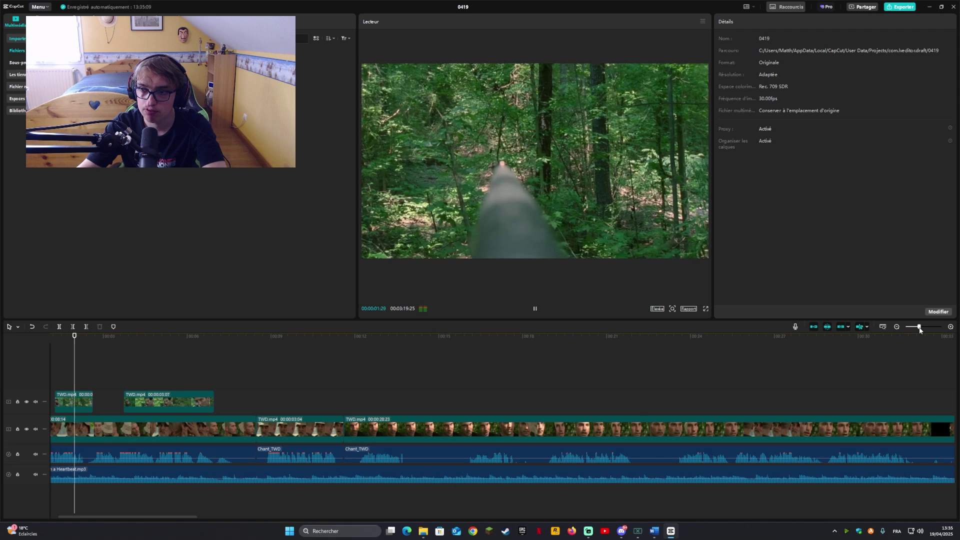
pyautogui.moveTo(857, 60); pyautogui.dragTo(872, 61)
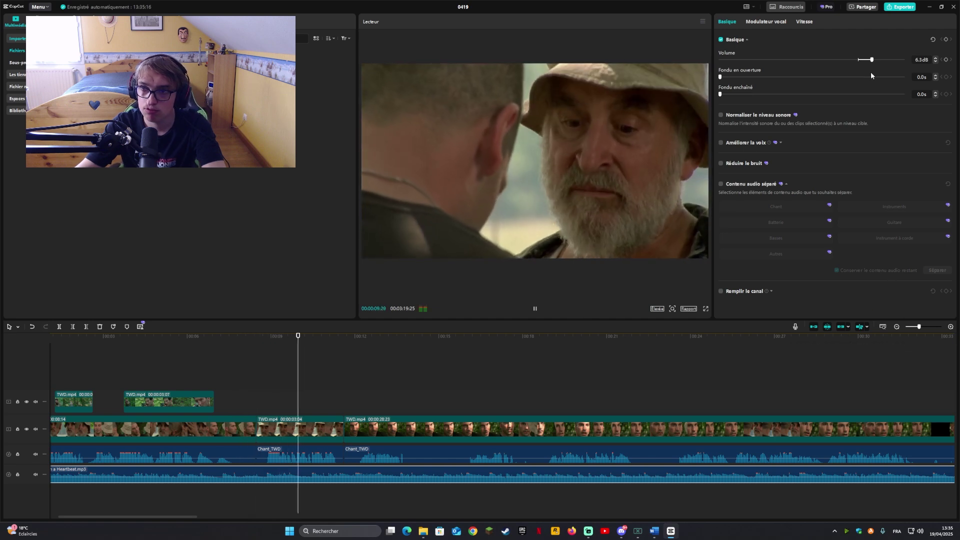
pyautogui.moveTo(872, 59); pyautogui.dragTo(874, 60)
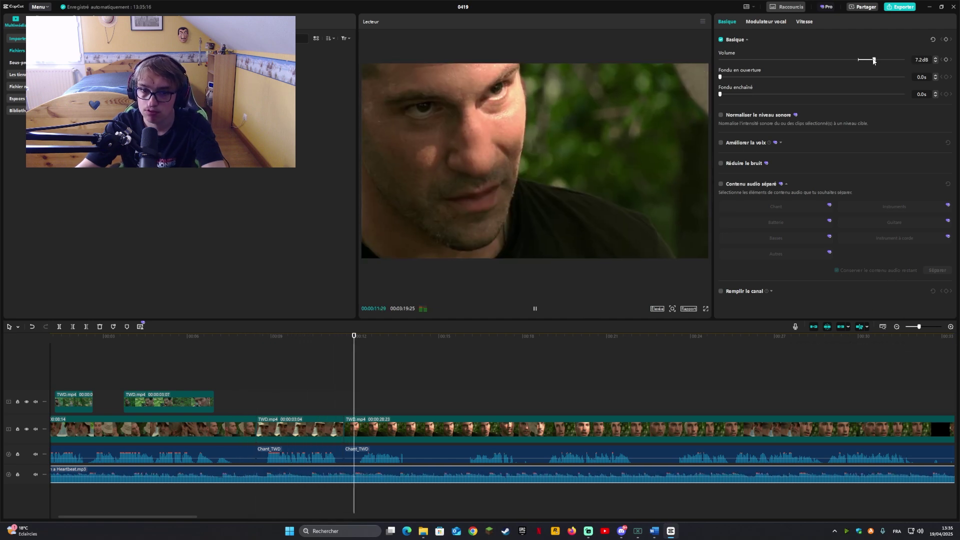
# Add the John Murphy [EDIT AUDIO] MP3 on a new track beneath the music, starting where the 00:00:27:15 clip begins.
pyautogui.moveTo(923, 327); pyautogui.dragTo(909, 327)
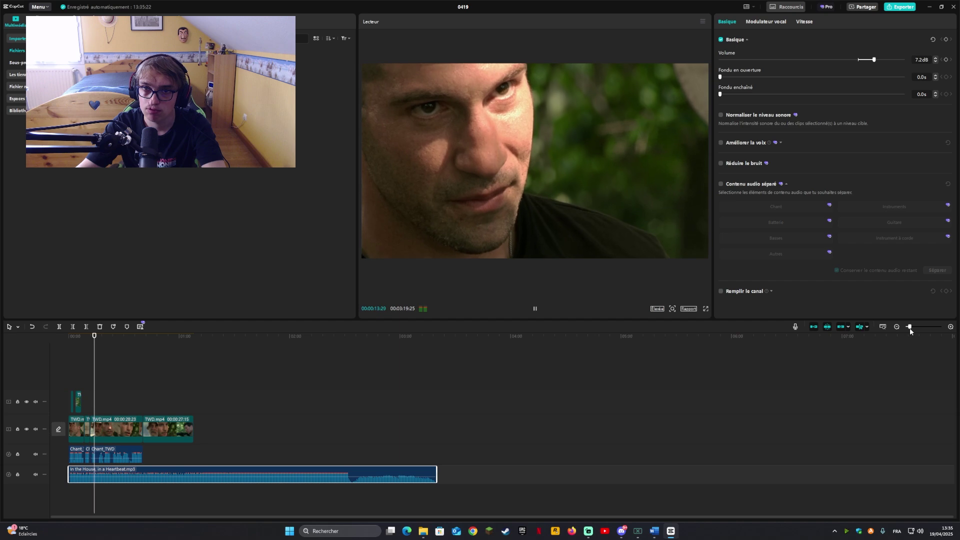
pyautogui.click(149, 369)
pyautogui.moveTo(148, 369); pyautogui.dragTo(27, 368)
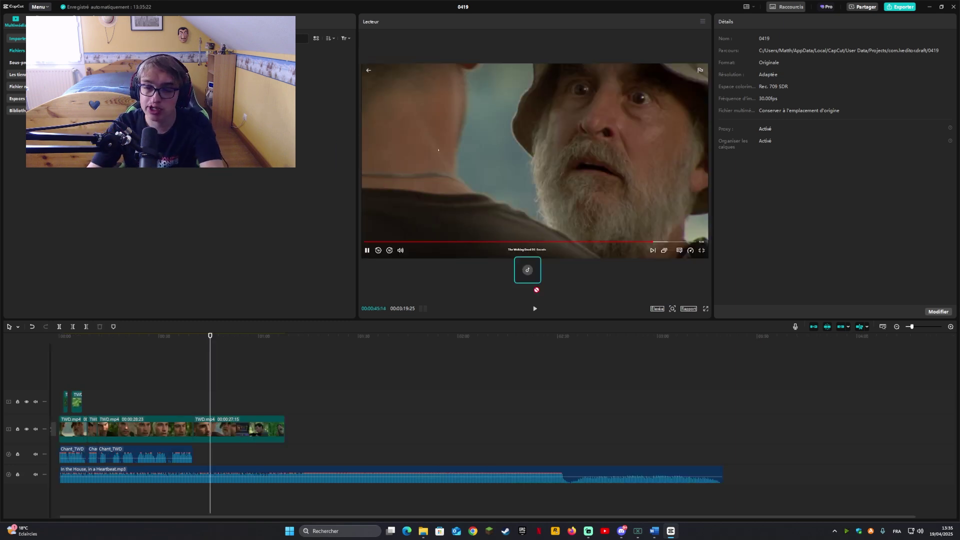
pyautogui.moveTo(150, 100); pyautogui.dragTo(750, 455)
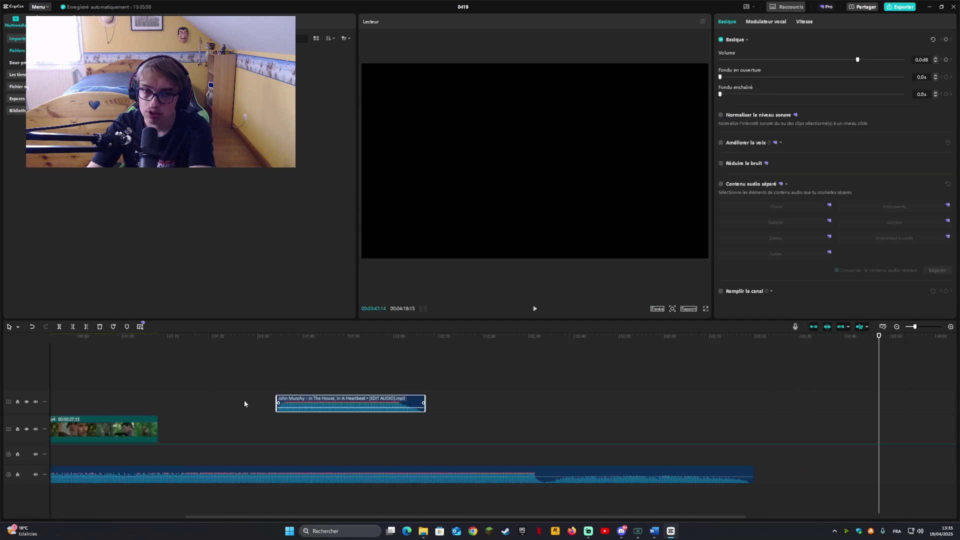
pyautogui.moveTo(142, 405); pyautogui.dragTo(325, 495)
pyautogui.click(245, 336)
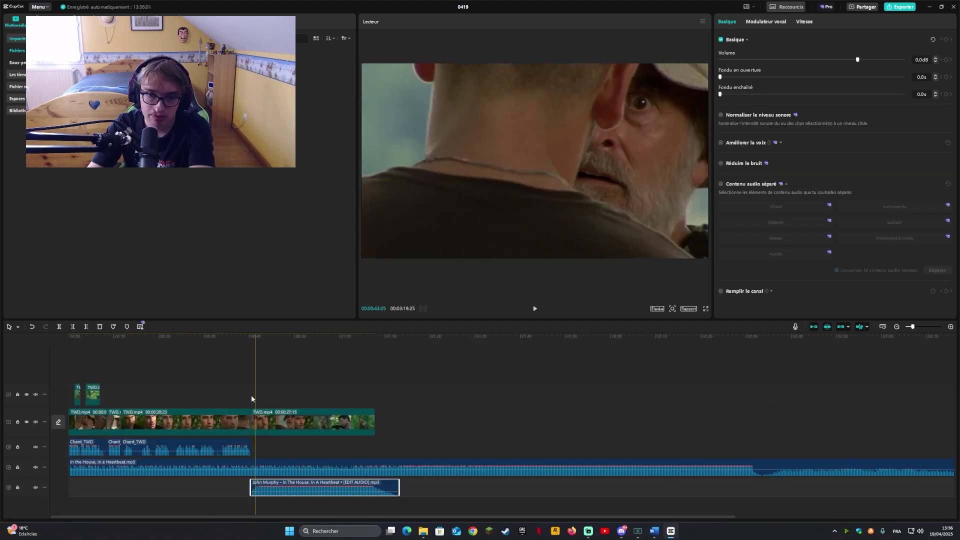
pyautogui.scroll(10, 540, 380)
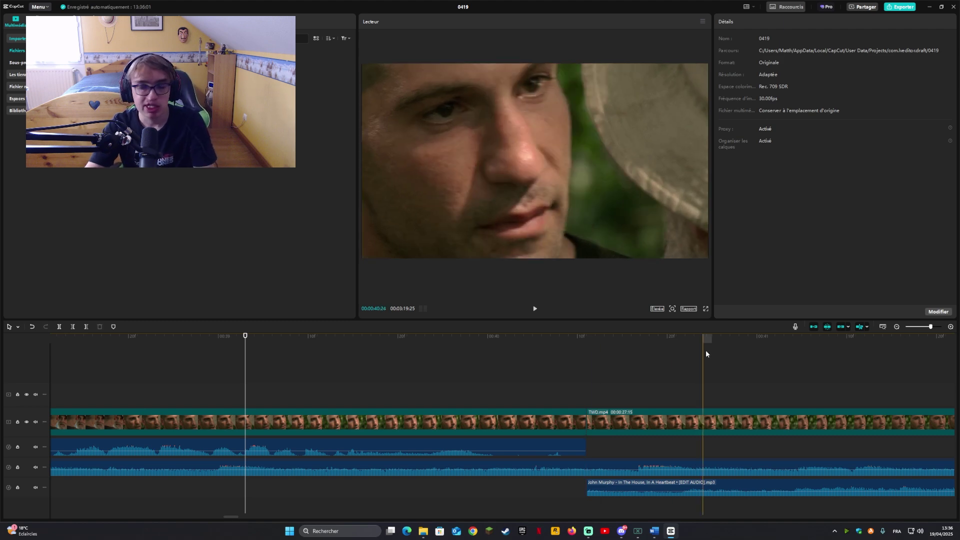
pyautogui.click(553, 377)
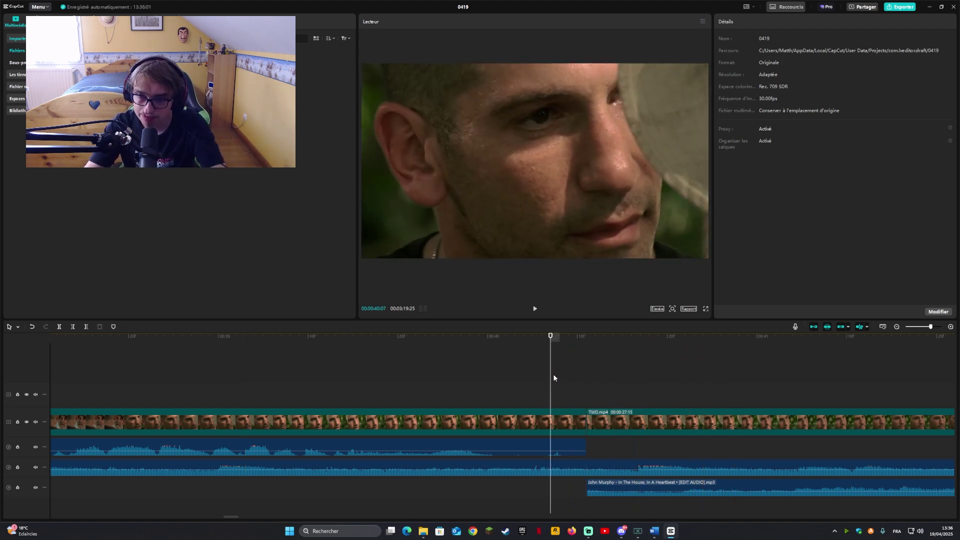
pyautogui.press('space')
pyautogui.press('space')
pyautogui.moveTo(600, 488); pyautogui.dragTo(593, 489)
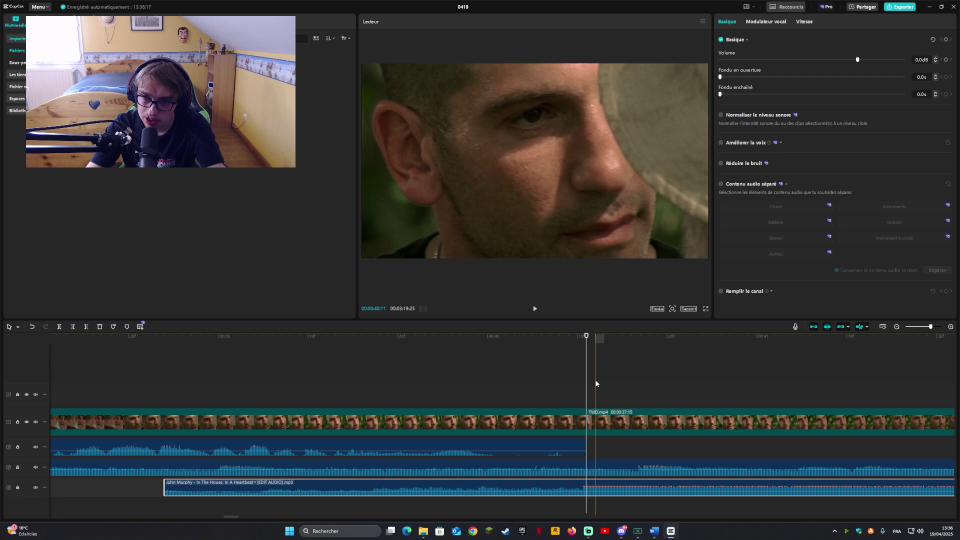
pyautogui.click(596, 384)
# Split In the House, in a Heartbeat.mp3 at 00:00:40:11, delete the remainder, and shorten its end to just after the John Murphy clip starts.
pyautogui.click(641, 420)
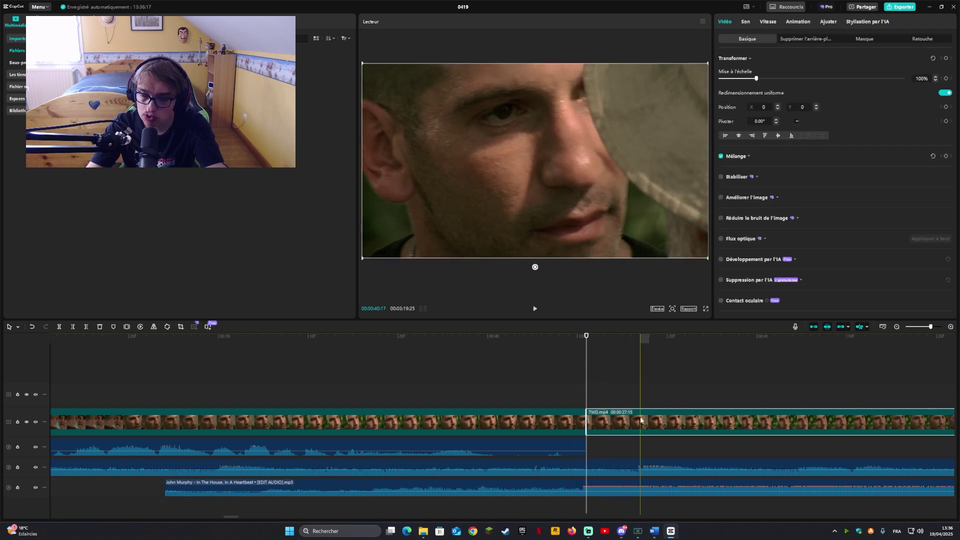
pyautogui.click(587, 464)
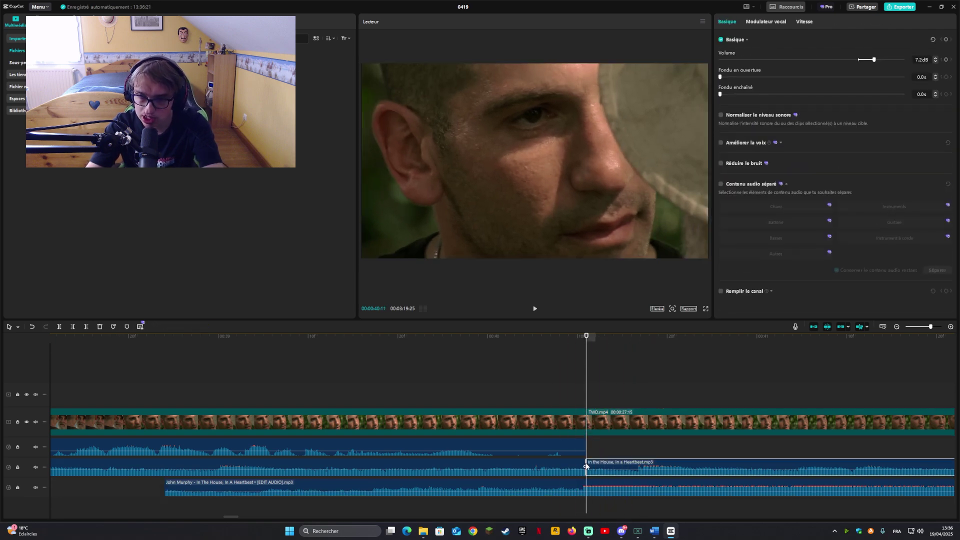
pyautogui.press('Delete')
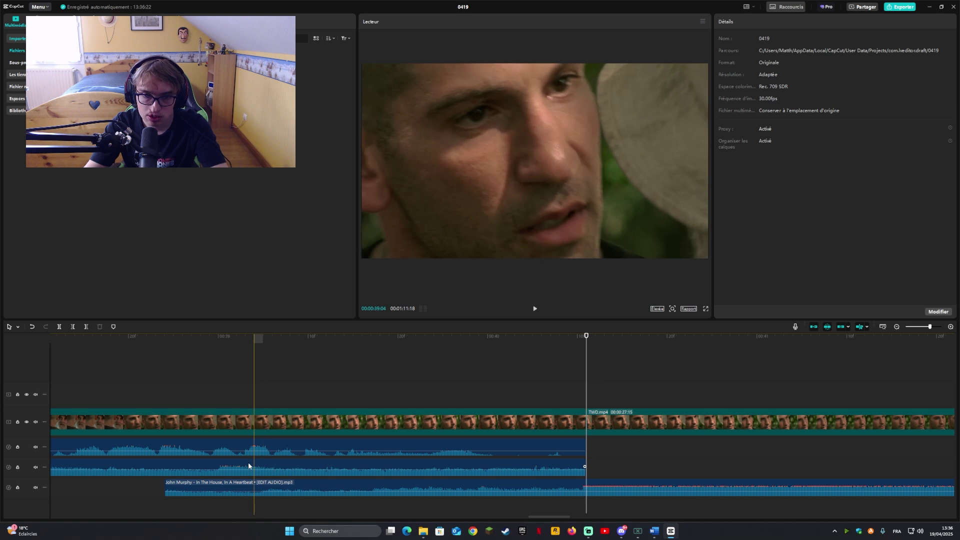
pyautogui.click(211, 466)
pyautogui.press('Delete')
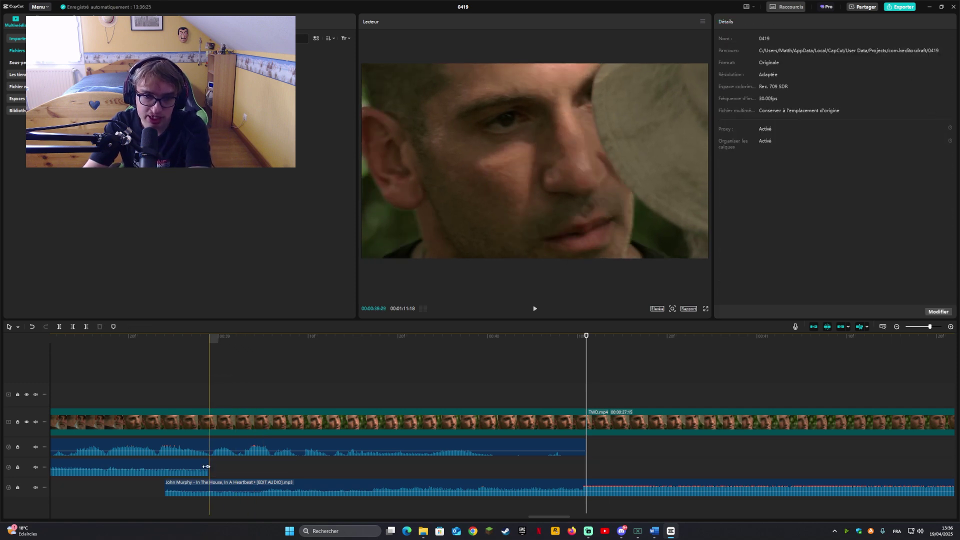
# Crossfade the two music clips with a 0.7 s fade-out on In the House, in a Heartbeat.mp3, and play back the transition.
pyautogui.click(202, 467)
pyautogui.click(915, 327)
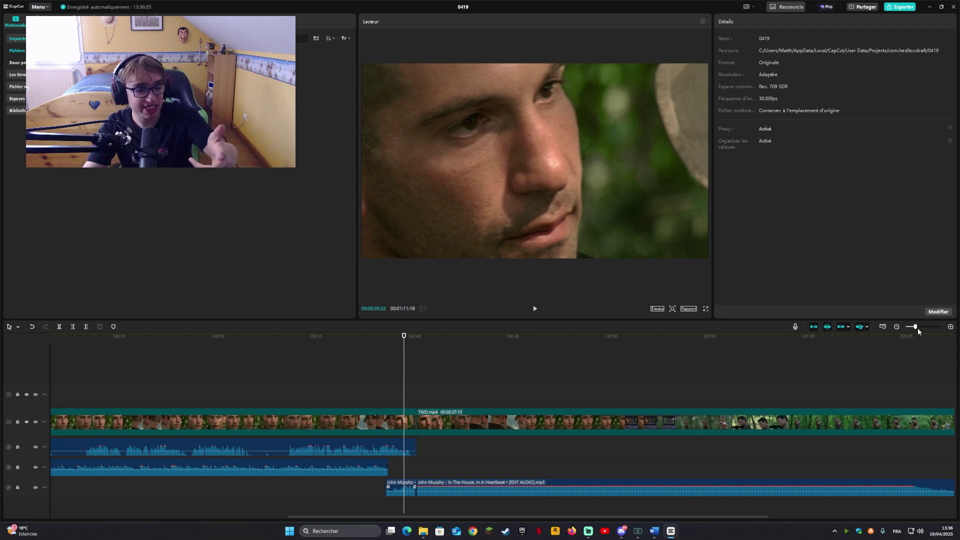
pyautogui.click(386, 468)
pyautogui.scroll(3, 811, 464)
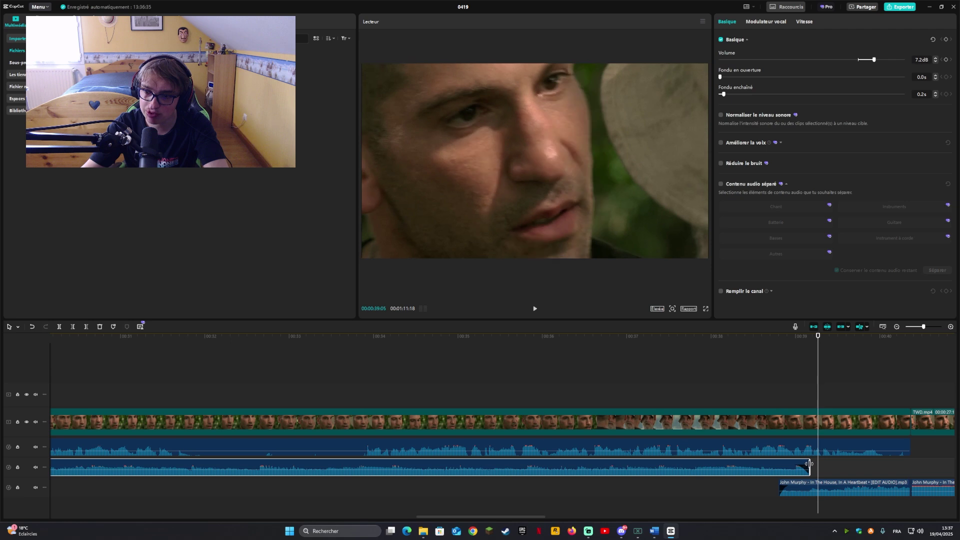
pyautogui.moveTo(806, 464); pyautogui.dragTo(758, 466)
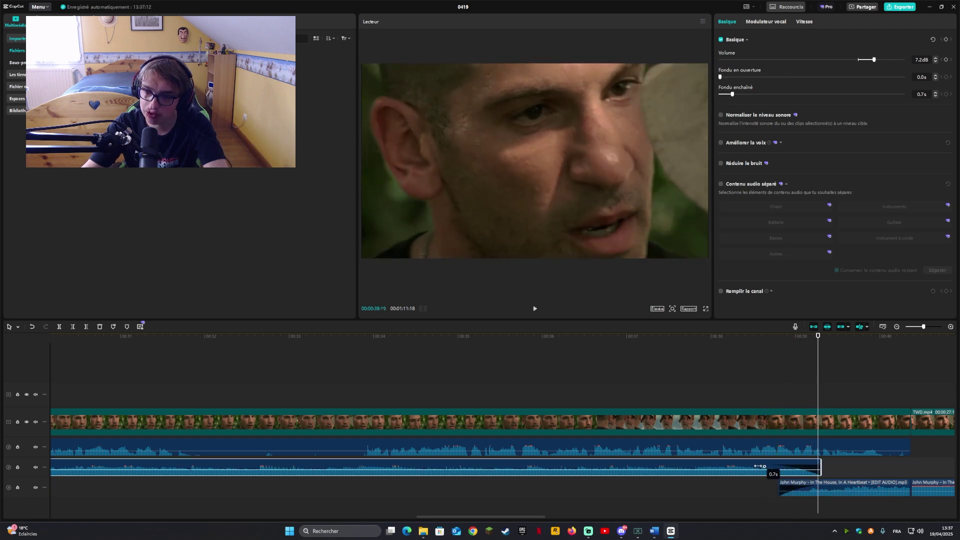
pyautogui.click(665, 385)
pyautogui.press('space')
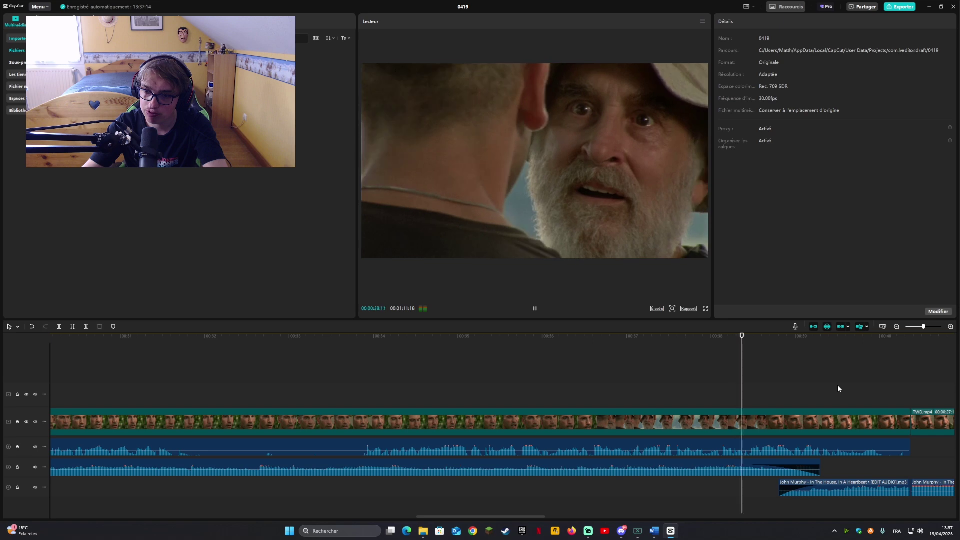
pyautogui.click(918, 327)
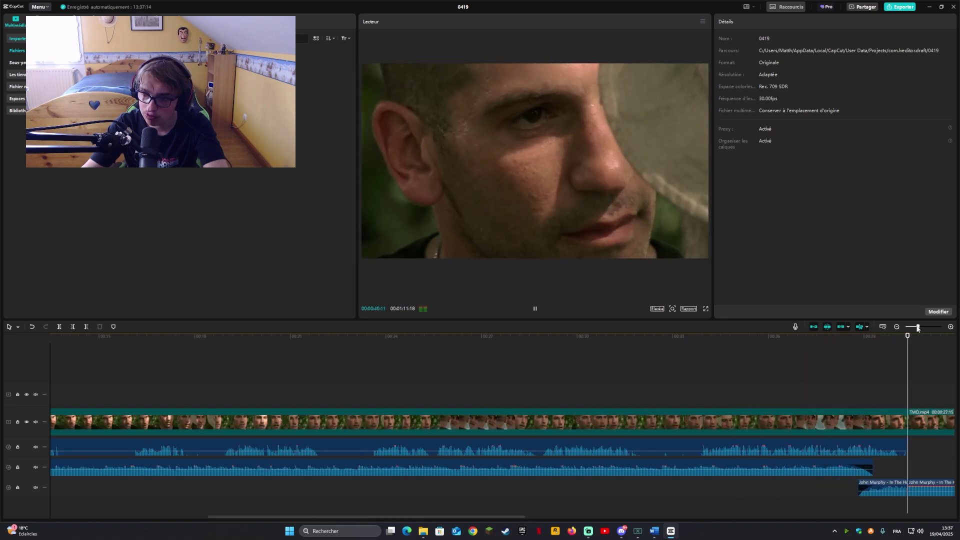
pyautogui.moveTo(918, 327); pyautogui.dragTo(914, 327)
pyautogui.press('space')
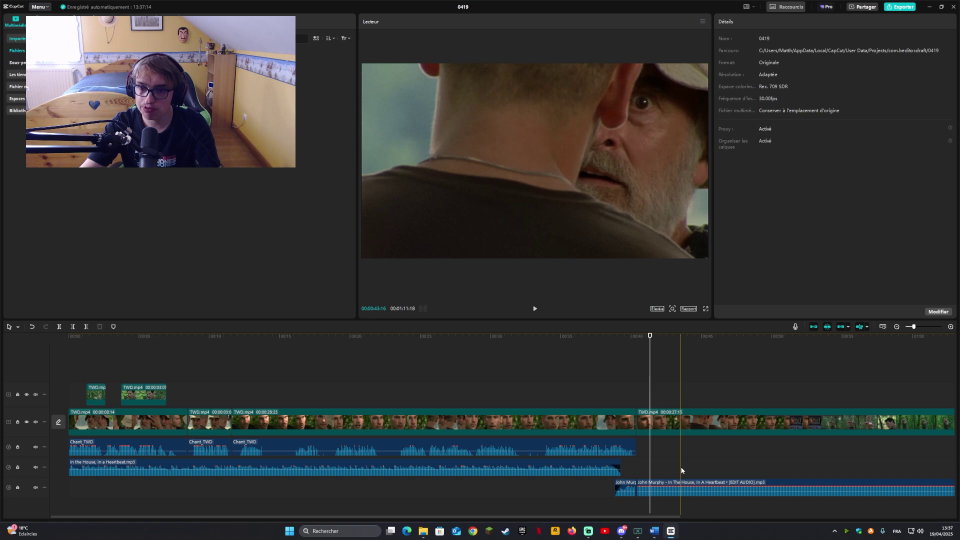
# Generate automatic beat markers on the main John Murphy [EDIT AUDIO] clip and play it from 00:00:40:11.
pyautogui.click(689, 473)
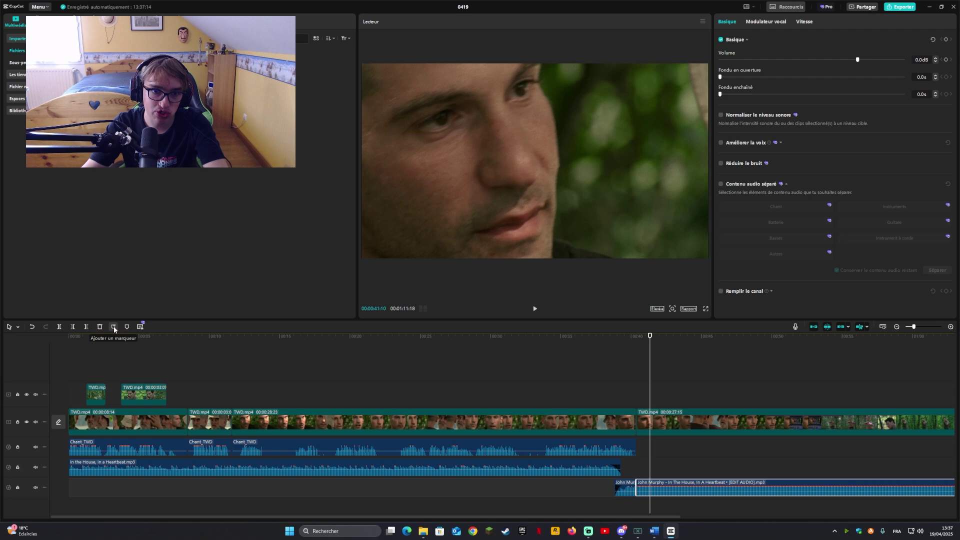
pyautogui.click(114, 327)
pyautogui.click(132, 359)
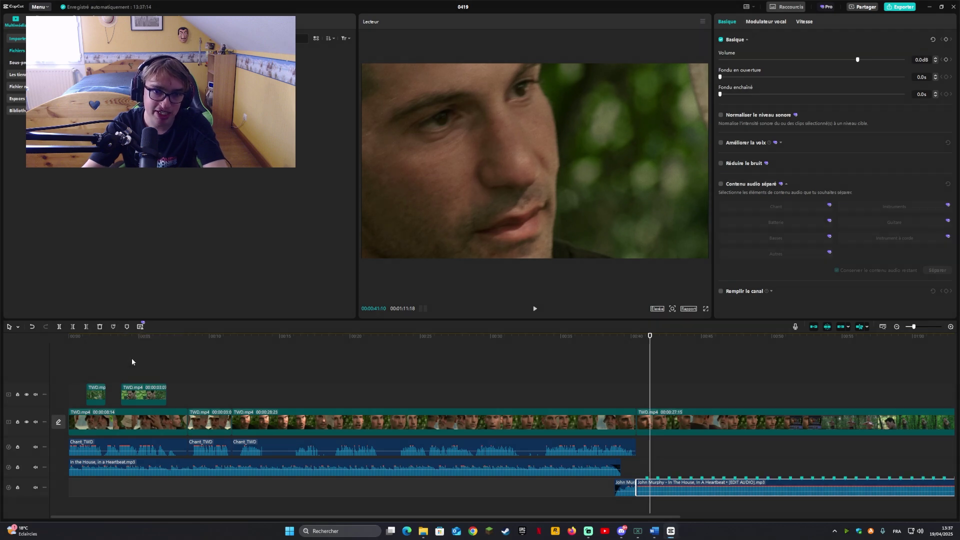
pyautogui.click(636, 365)
pyautogui.hscroll(5, 463, 493)
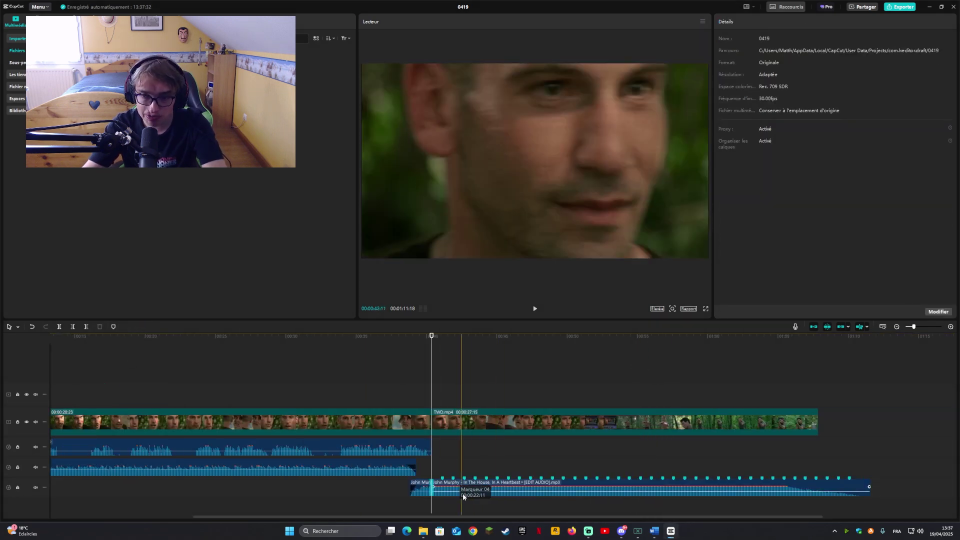
pyautogui.click(449, 458)
pyautogui.press('space')
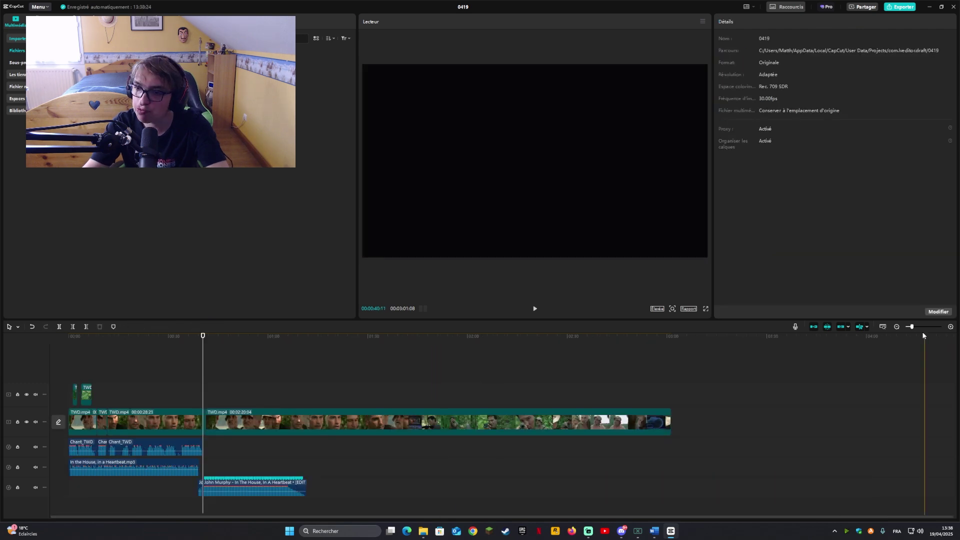
# Cut the TWD.mp4 footage after 00:00:40:11 into short clips matching the beat markers, discard the unused footage, and play the result.
pyautogui.click(917, 327)
pyautogui.moveTo(917, 328); pyautogui.dragTo(921, 330)
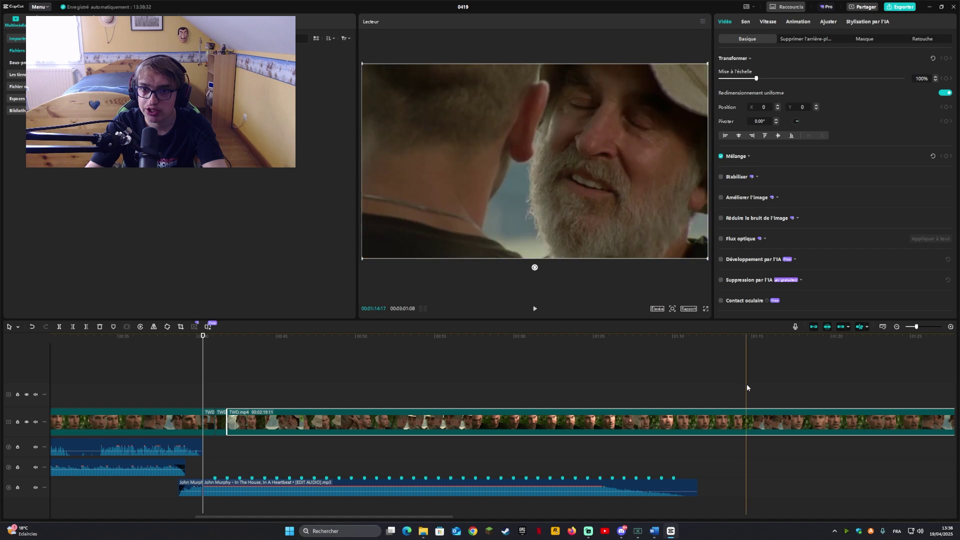
pyautogui.click(875, 372)
pyautogui.click(897, 327)
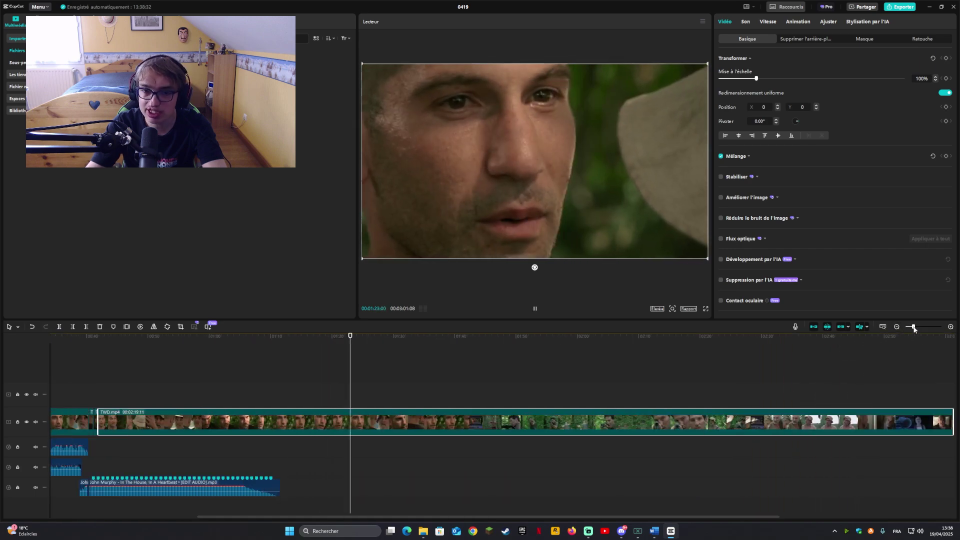
pyautogui.hotkey('ctrl', 'b')
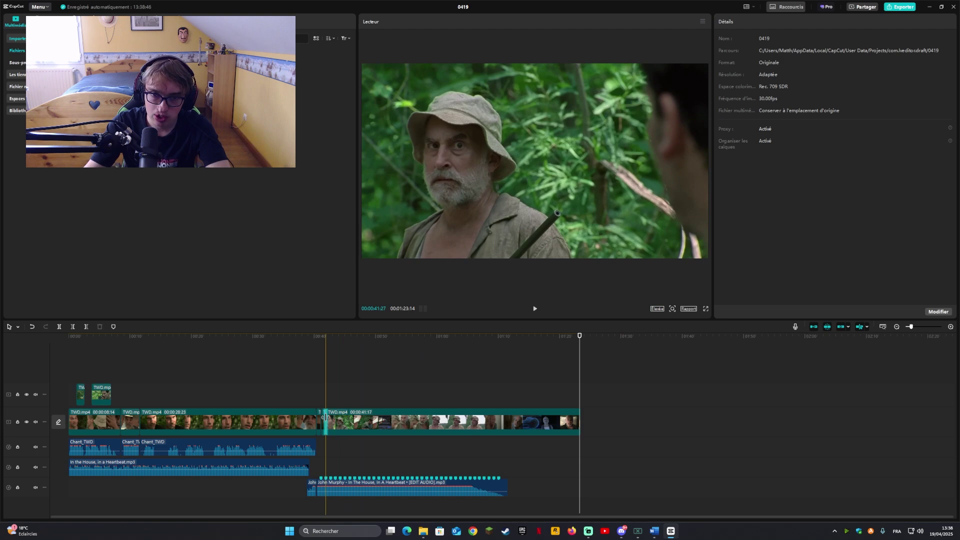
pyautogui.click(332, 421)
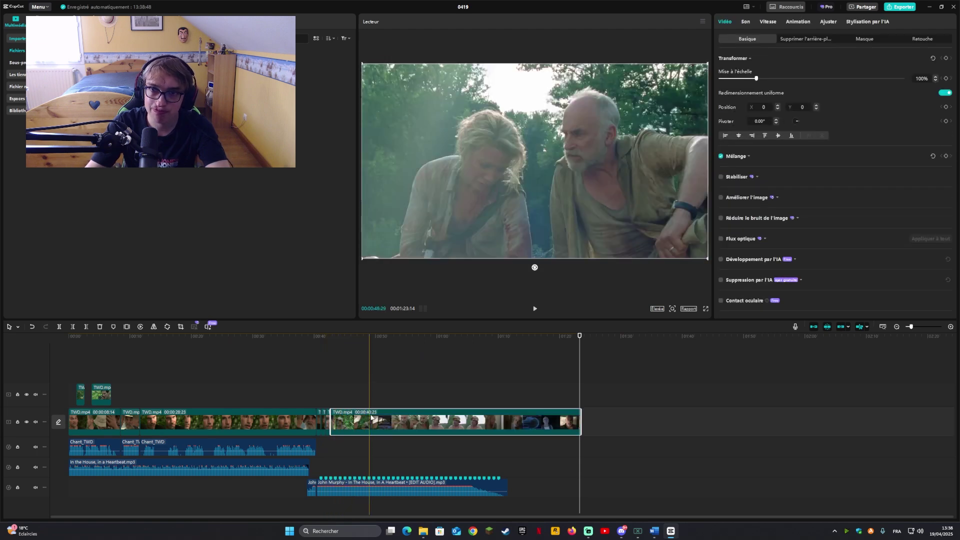
pyautogui.press('q')
pyautogui.click(336, 425)
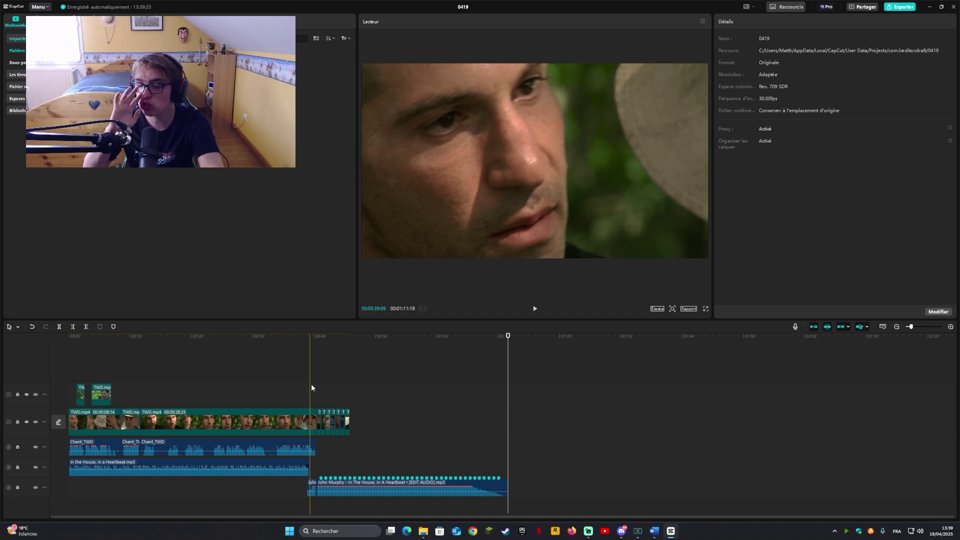
pyautogui.press('space')
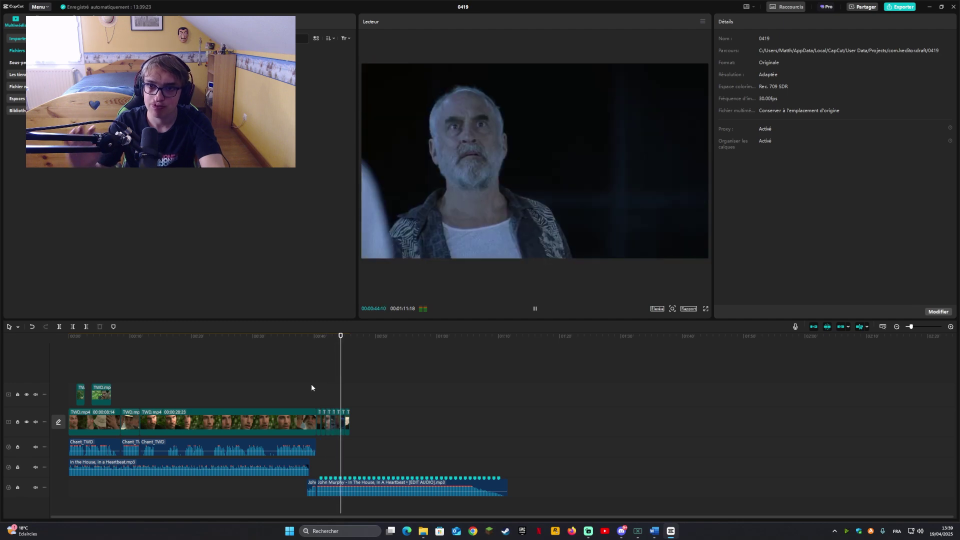
pyautogui.press('space')
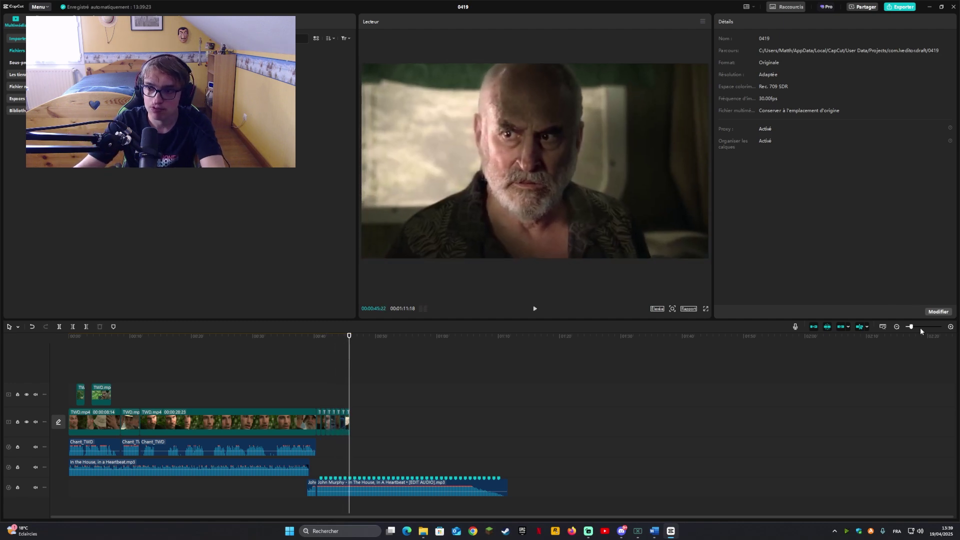
# Copy the run of short beat-synced TWD.mp4 clips and paste it directly after the last one to extend the montage.
pyautogui.click(921, 327)
pyautogui.moveTo(922, 327); pyautogui.dragTo(915, 327)
pyautogui.moveTo(438, 402); pyautogui.dragTo(251, 442)
pyautogui.hotkey('ctrl', 'c')
pyautogui.hotkey('ctrl', 'v')
# Split the John Murphy [EDIT AUDIO] clip at 00:00:51:10, delete the remainder, and fade out its new end.
pyautogui.hotkey('ctrl', 'b')
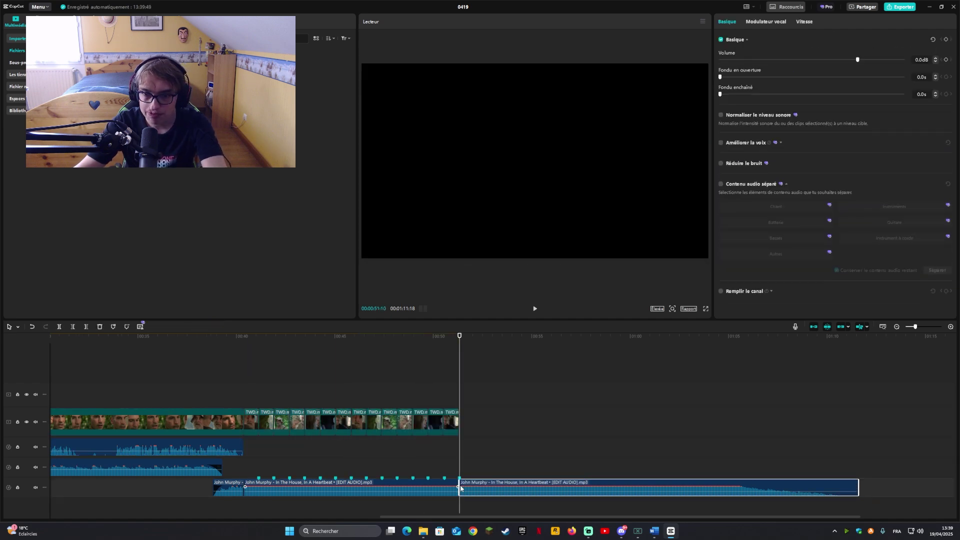
pyautogui.press('Delete')
pyautogui.click(476, 423)
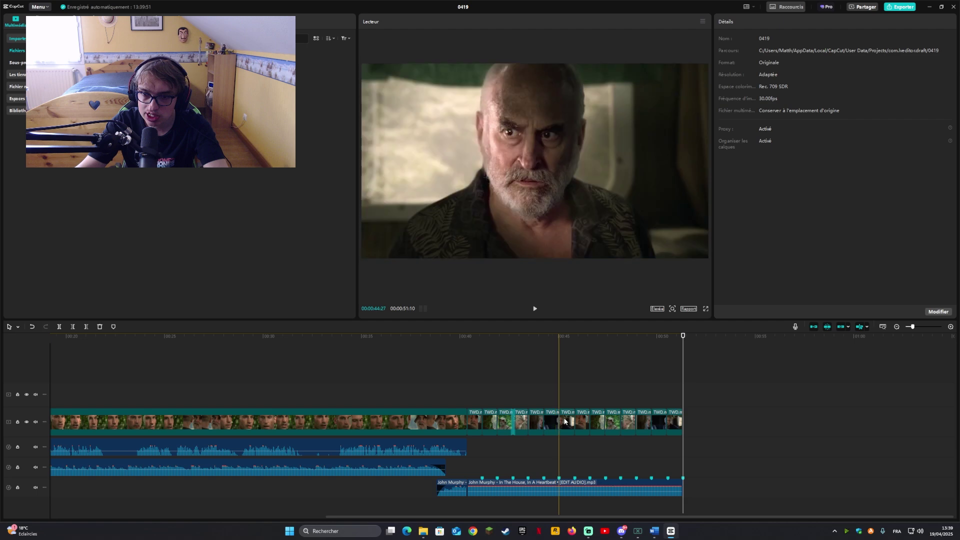
pyautogui.click(679, 487)
pyautogui.click(667, 460)
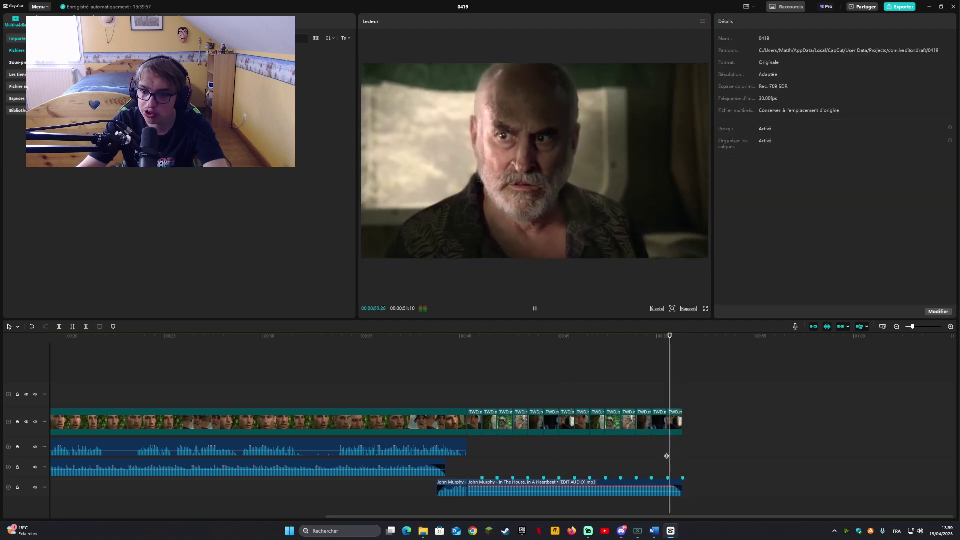
pyautogui.click(882, 327)
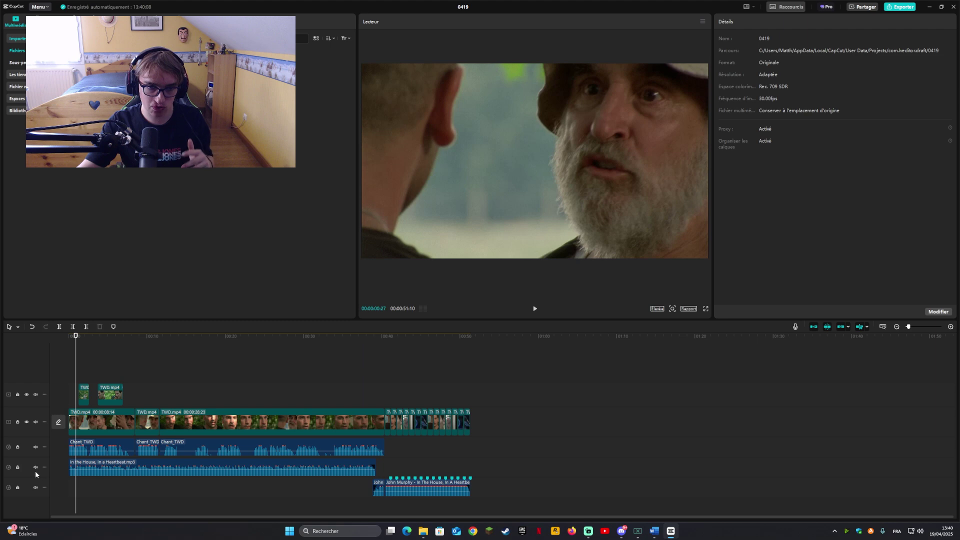
# Mute both music tracks and generate automatic captions from the isolated voices.
pyautogui.click(35, 467)
pyautogui.click(35, 487)
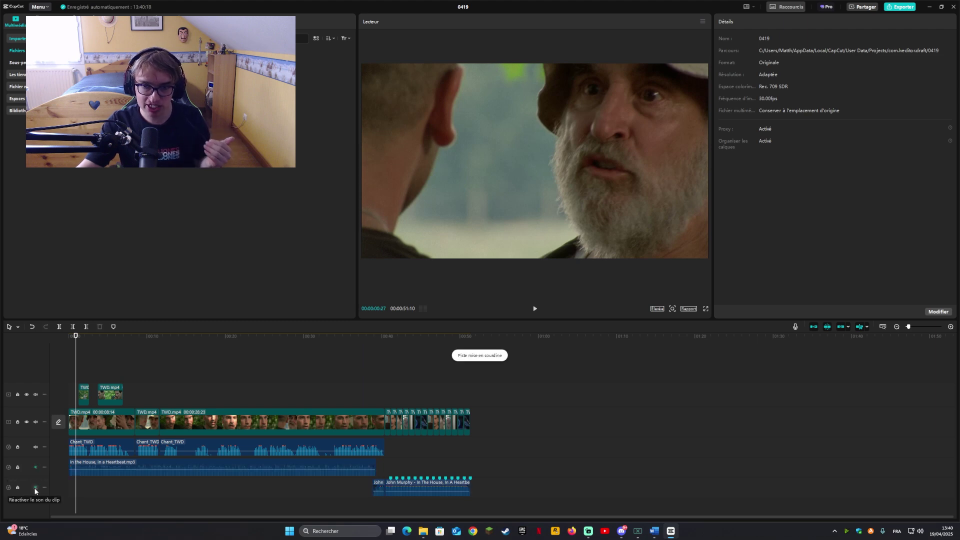
pyautogui.click(227, 365)
pyautogui.press('space')
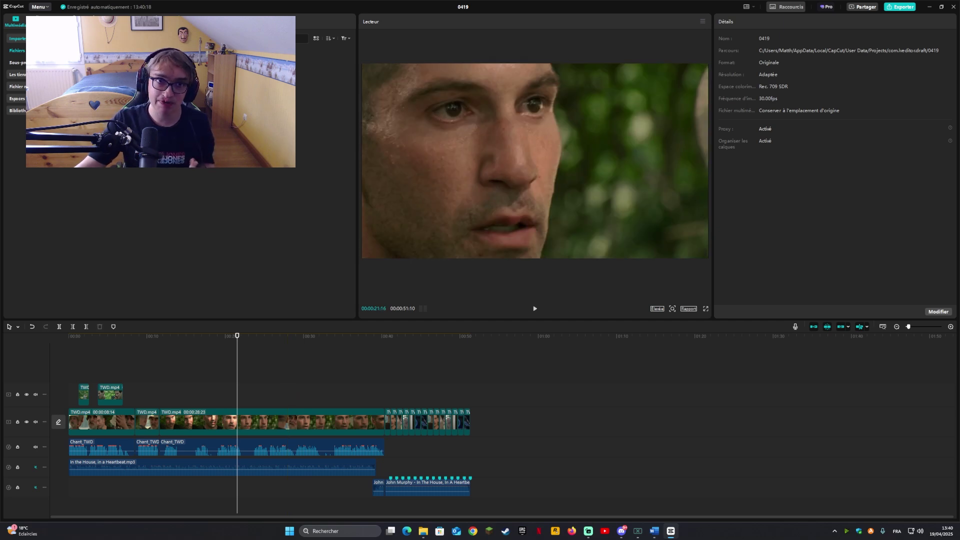
pyautogui.click(58, 20)
pyautogui.click(22, 87)
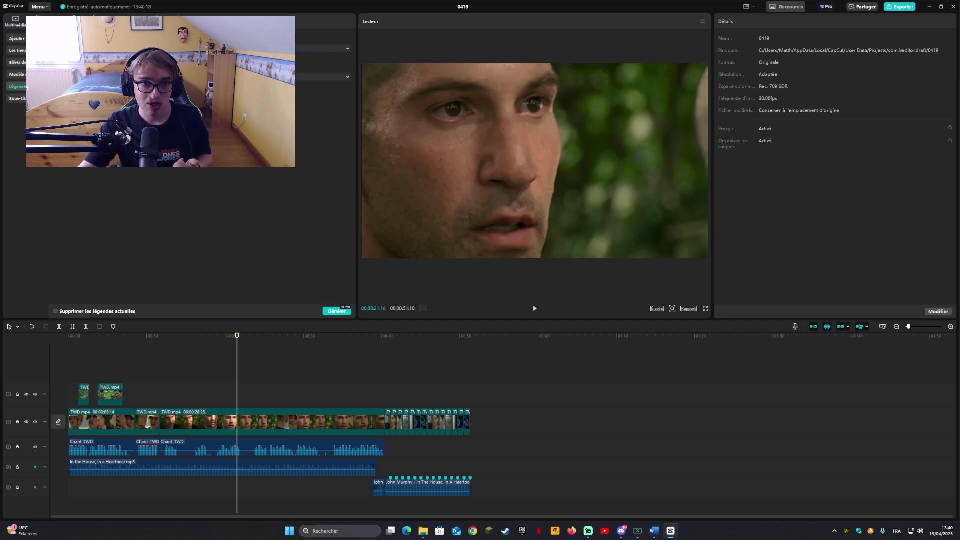
pyautogui.click(336, 313)
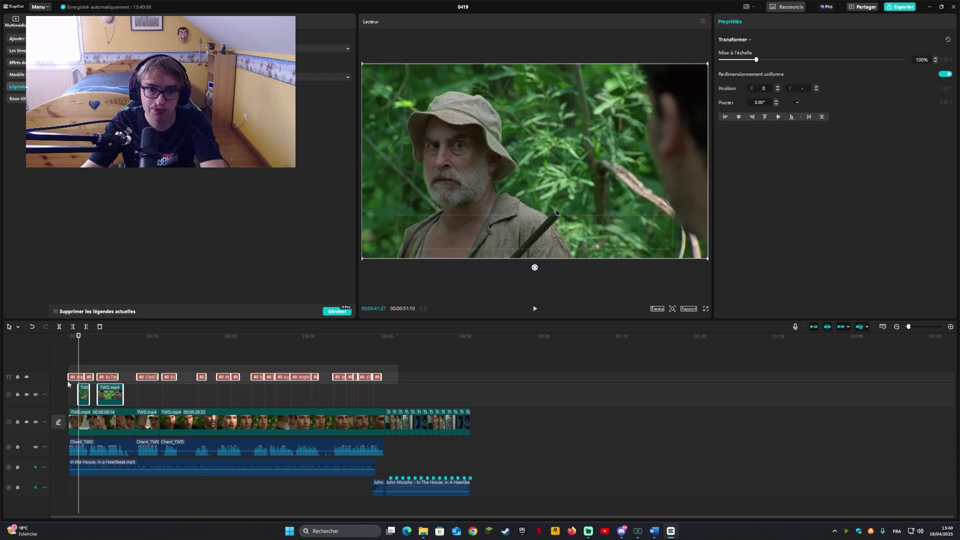
# Move all captions to the middle of the frame, apply the black-text, white-outline preset, and play from the start.
pyautogui.moveTo(561, 159); pyautogui.dragTo(560, 159)
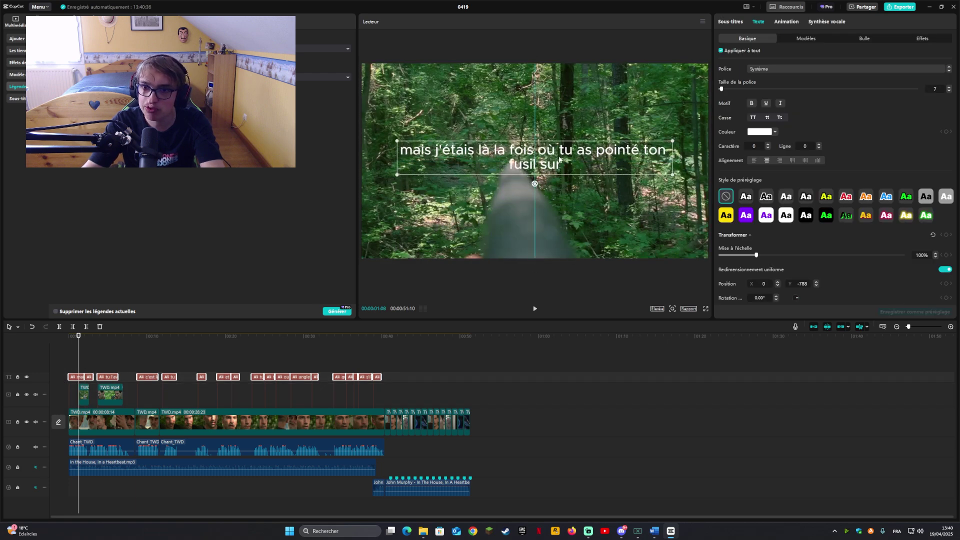
pyautogui.click(767, 198)
pyautogui.click(51, 350)
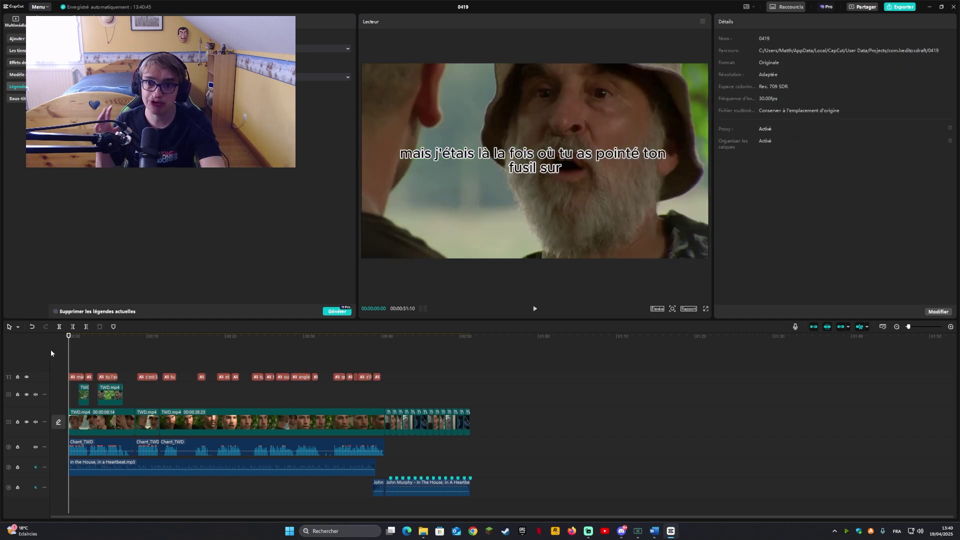
pyautogui.press('space')
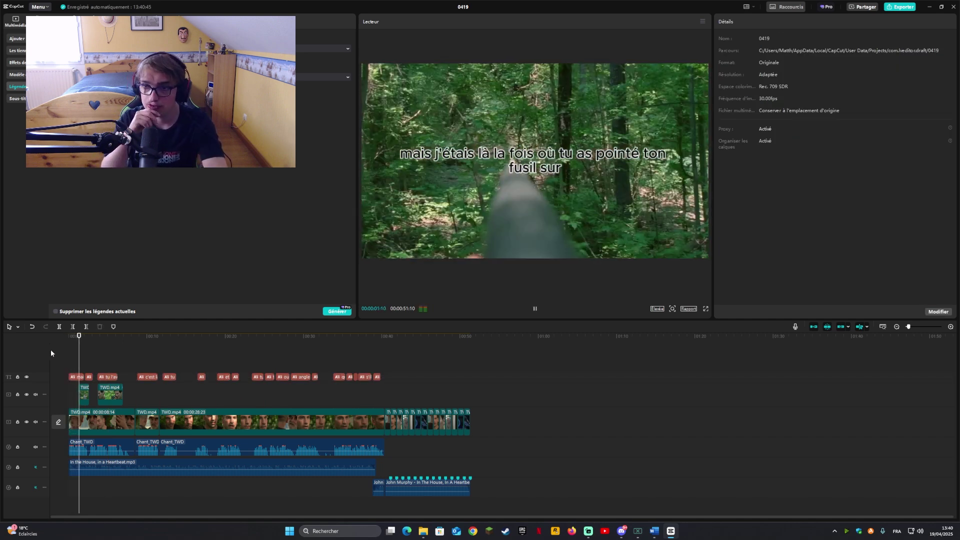
# Correct the caption at 00:00:21:18 to read "je l'aime comme un frère".
pyautogui.click(237, 349)
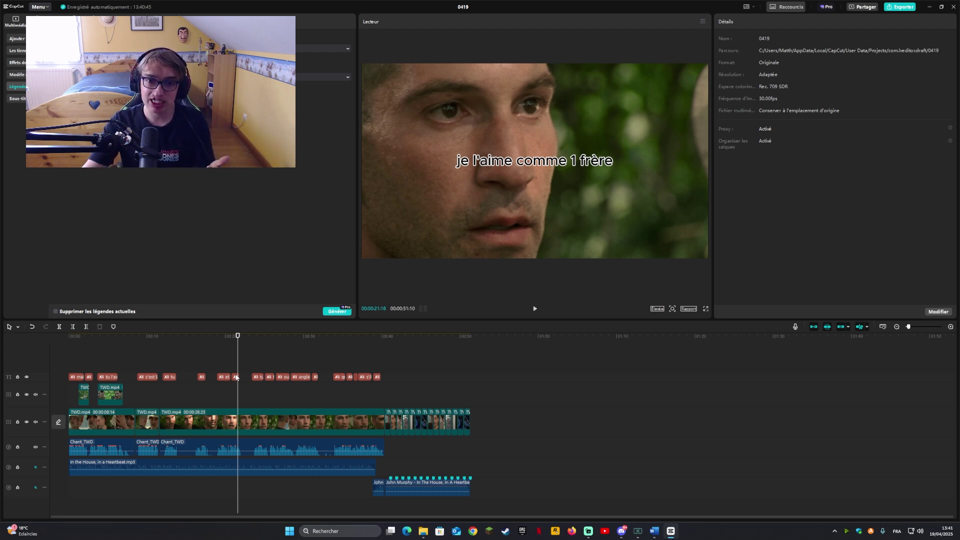
pyautogui.click(237, 377)
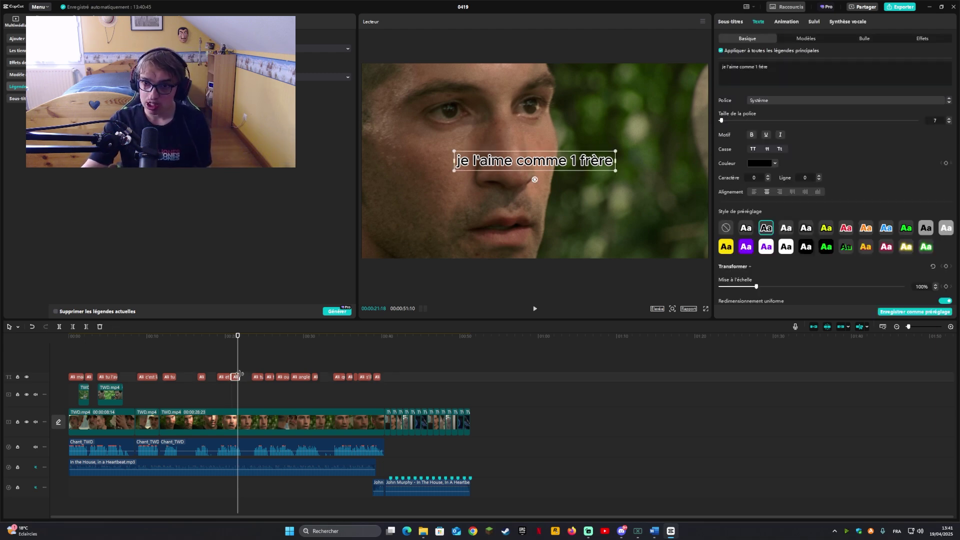
pyautogui.click(756, 67)
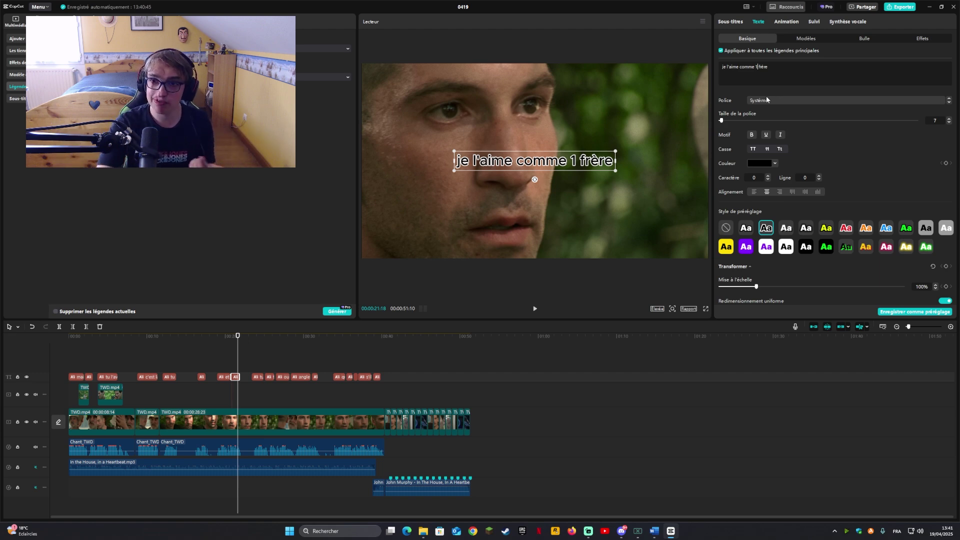
pyautogui.press('BackSpace')
pyautogui.write('un')
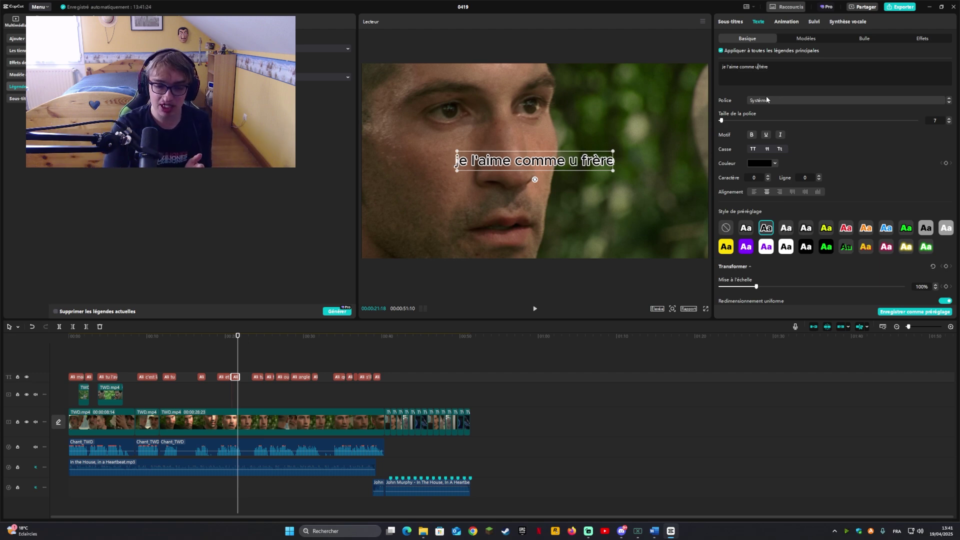
pyautogui.moveTo(377, 345); pyautogui.dragTo(151, 345)
pyautogui.click(895, 9)
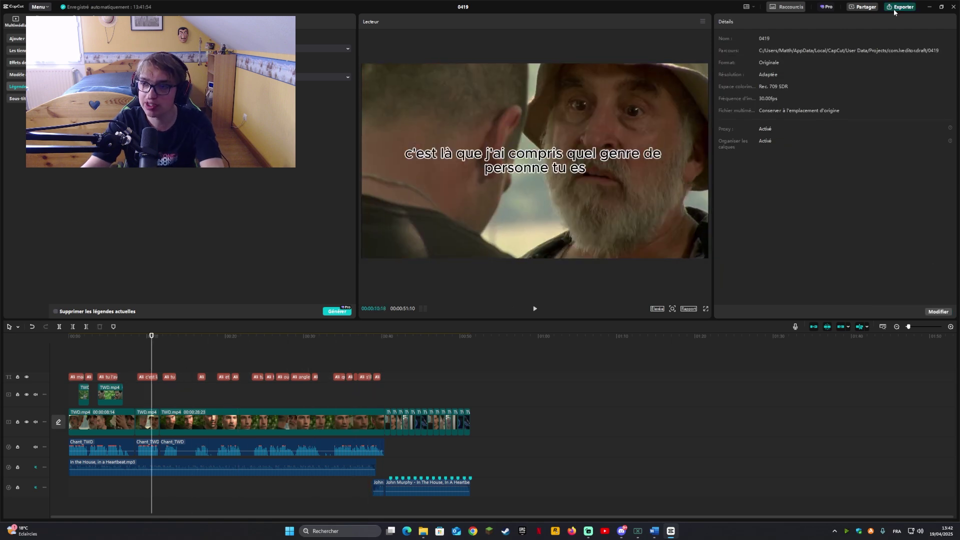
pyautogui.scroll(5, 522, 293)
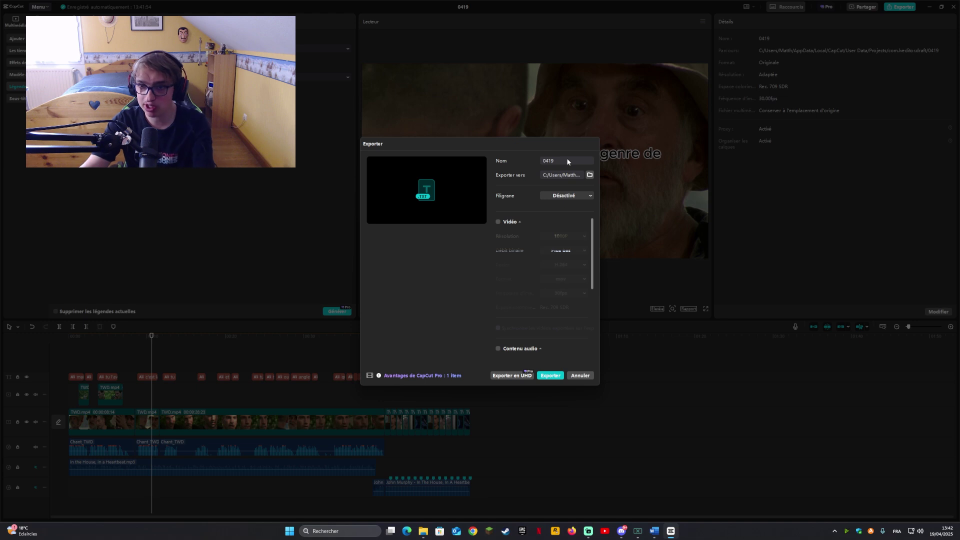
pyautogui.scroll(-5, 552, 260)
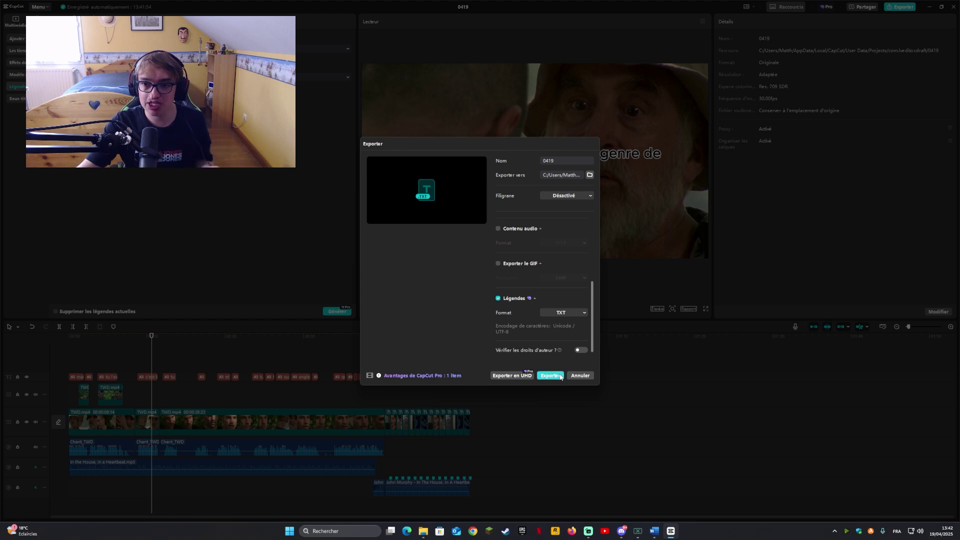
pyautogui.click(579, 376)
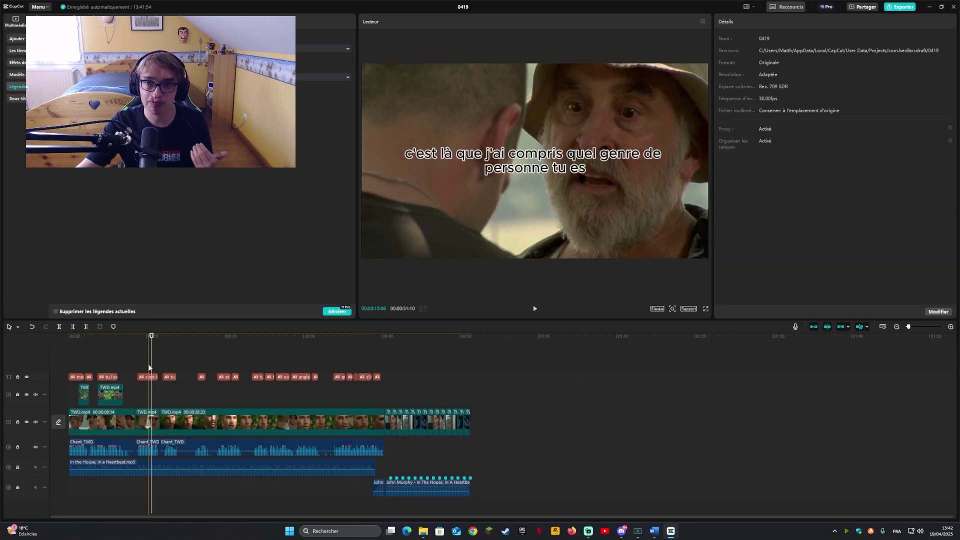
pyautogui.click(149, 378)
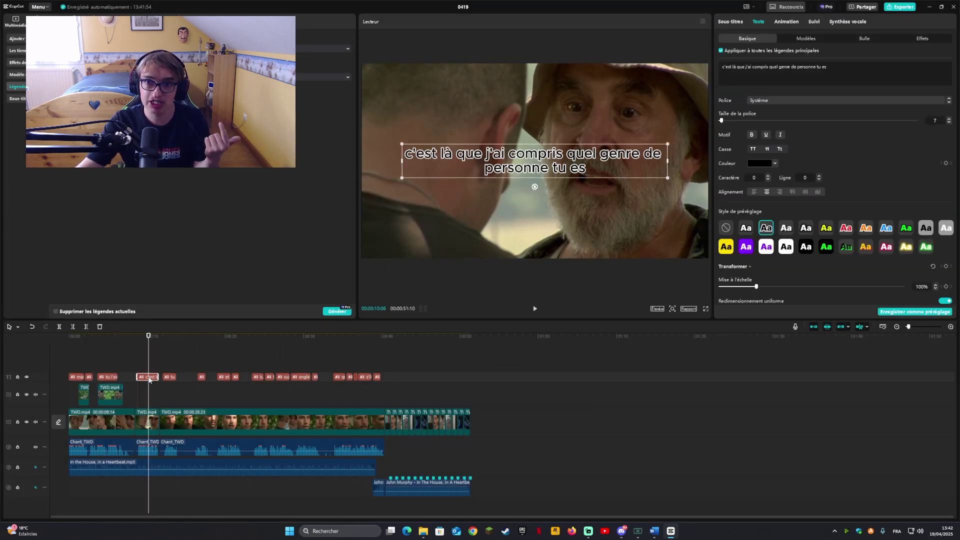
pyautogui.click(860, 79)
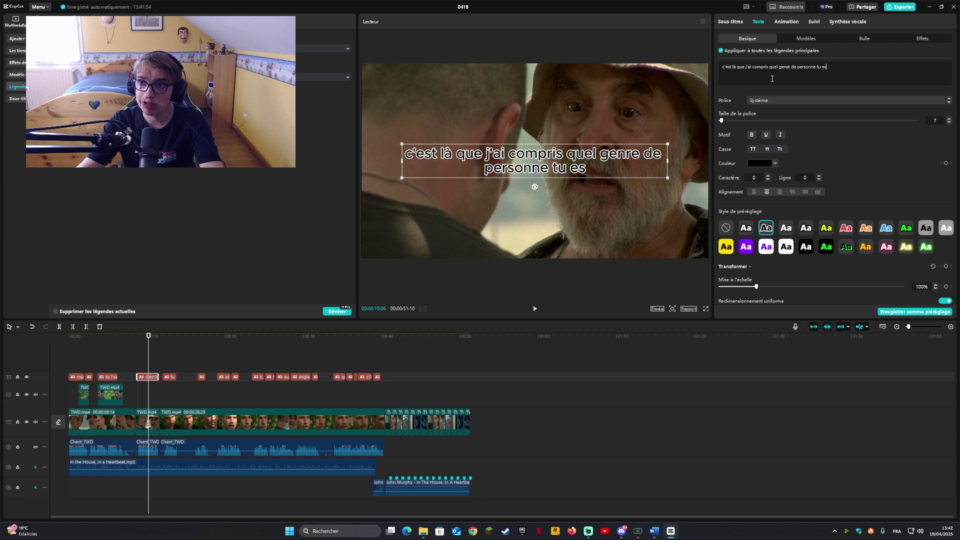
pyautogui.hotkey('ctrl', 'a')
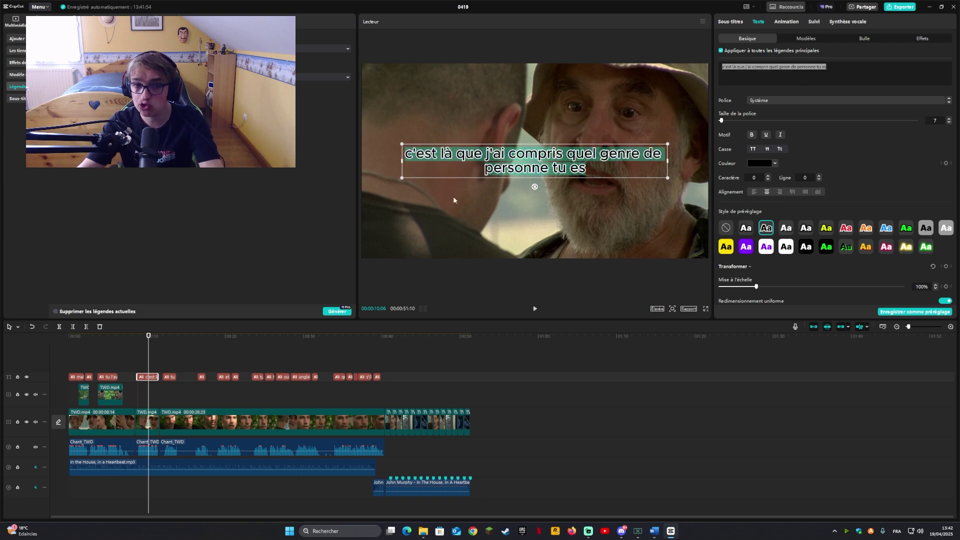
pyautogui.click(150, 354)
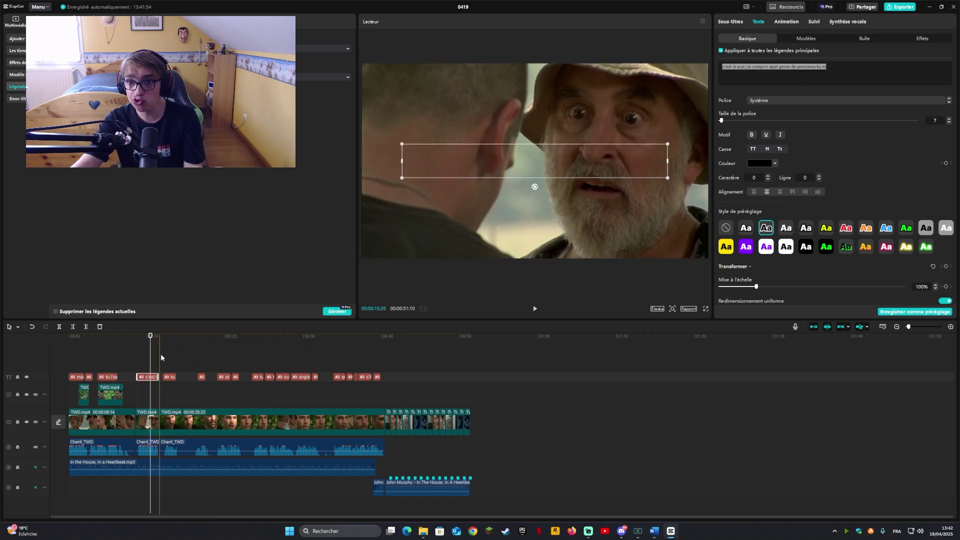
pyautogui.click(149, 356)
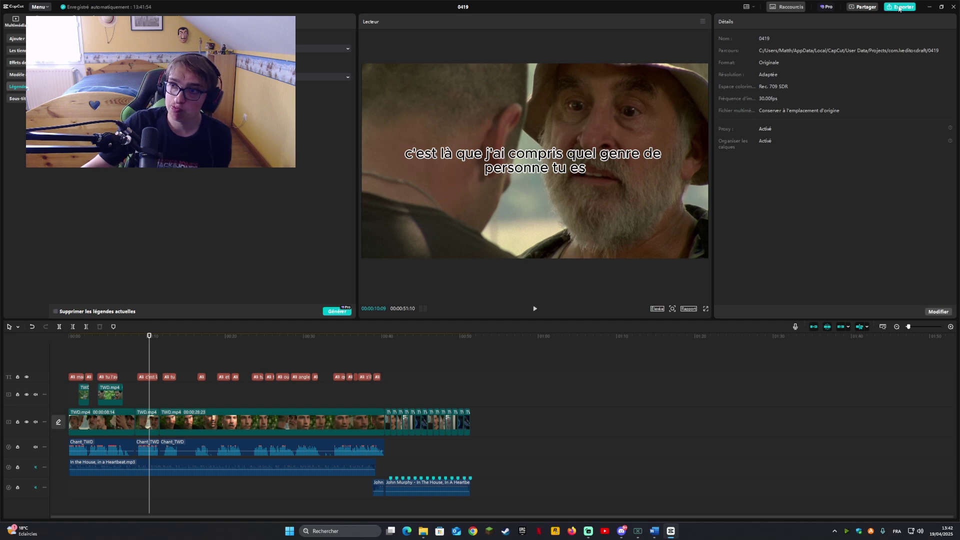
# Export only the project's captions as a TXT file.
pyautogui.click(899, 9)
pyautogui.scroll(-5, 538, 255)
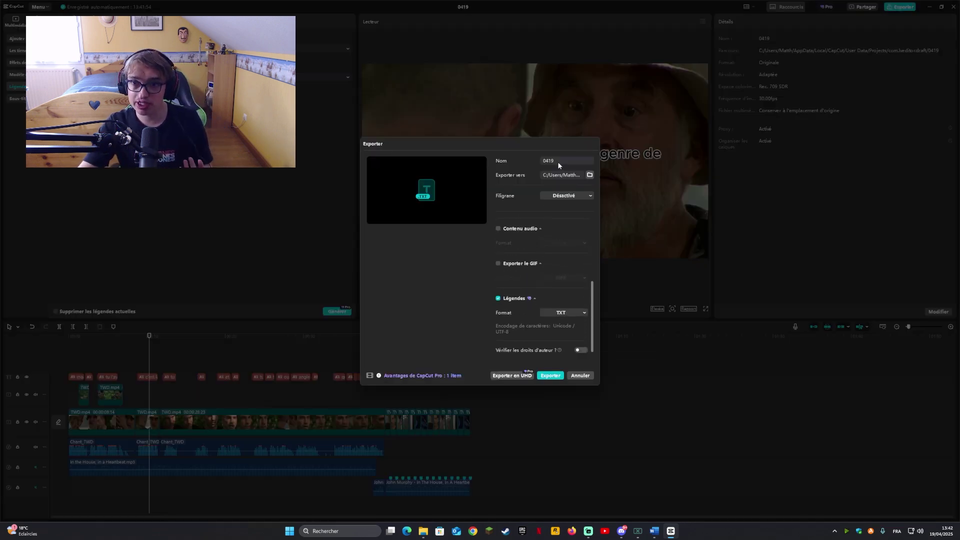
pyautogui.click(551, 376)
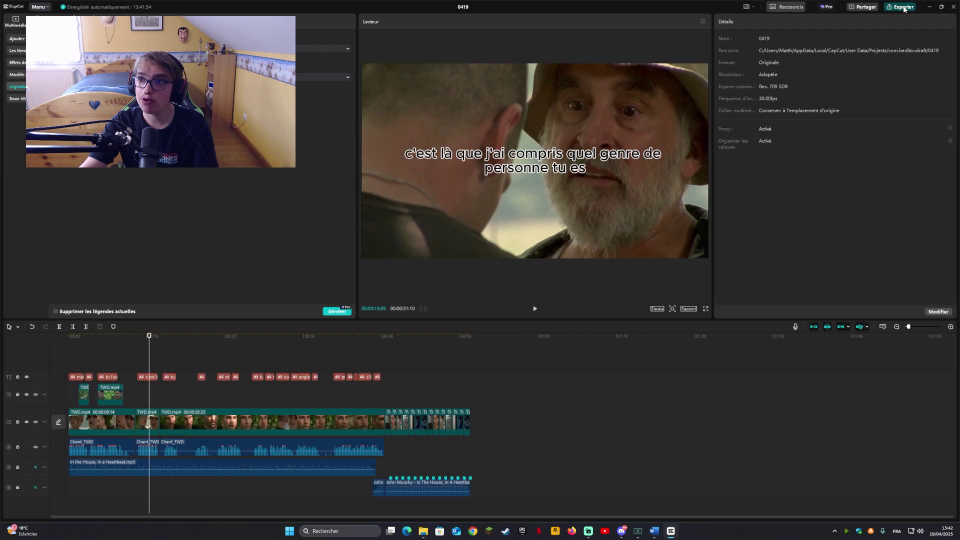
# Export only the audio as an MP3 named "Audio a soustitrer", with the captions export turned off.
pyautogui.click(898, 8)
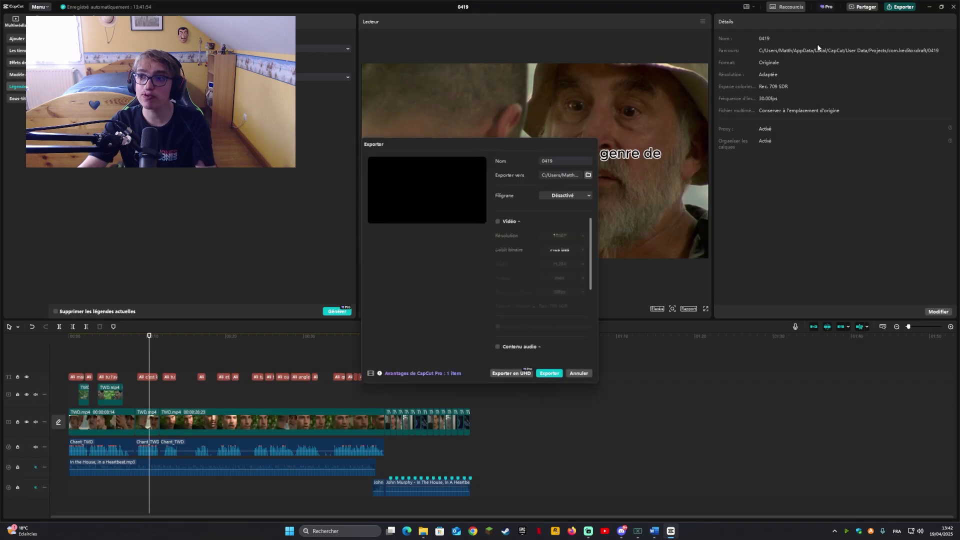
pyautogui.scroll(-2, 537, 262)
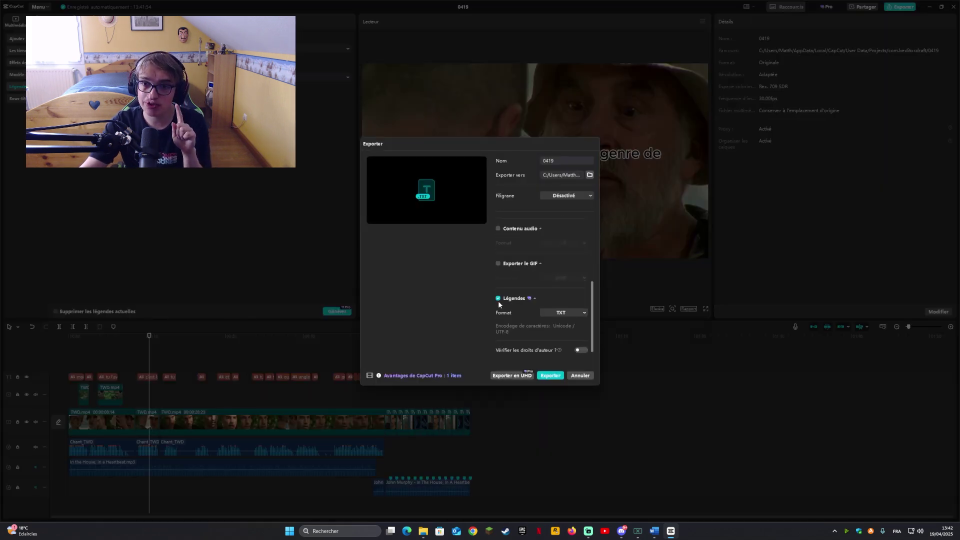
pyautogui.click(499, 299)
pyautogui.scroll(5, 499, 302)
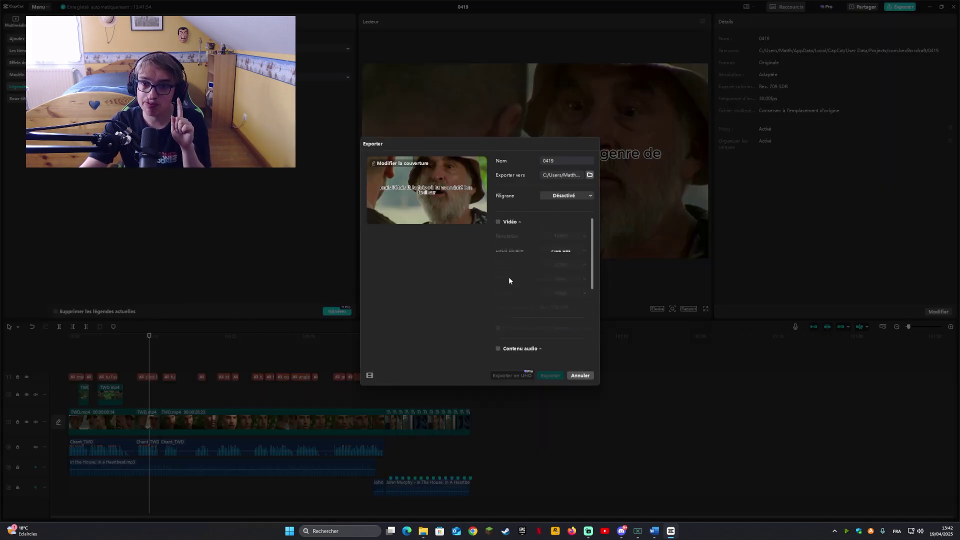
pyautogui.scroll(-1, 497, 302)
pyautogui.click(498, 321)
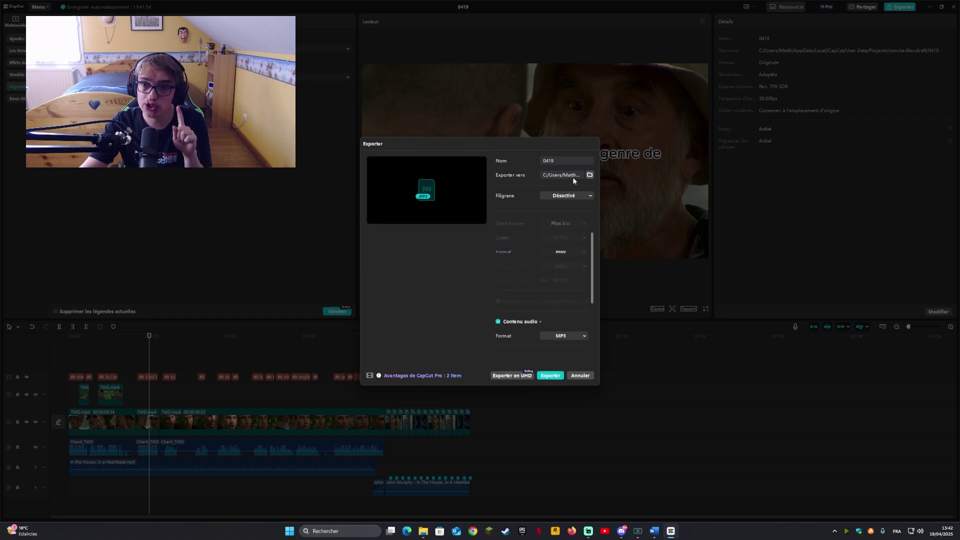
pyautogui.write('Audi')
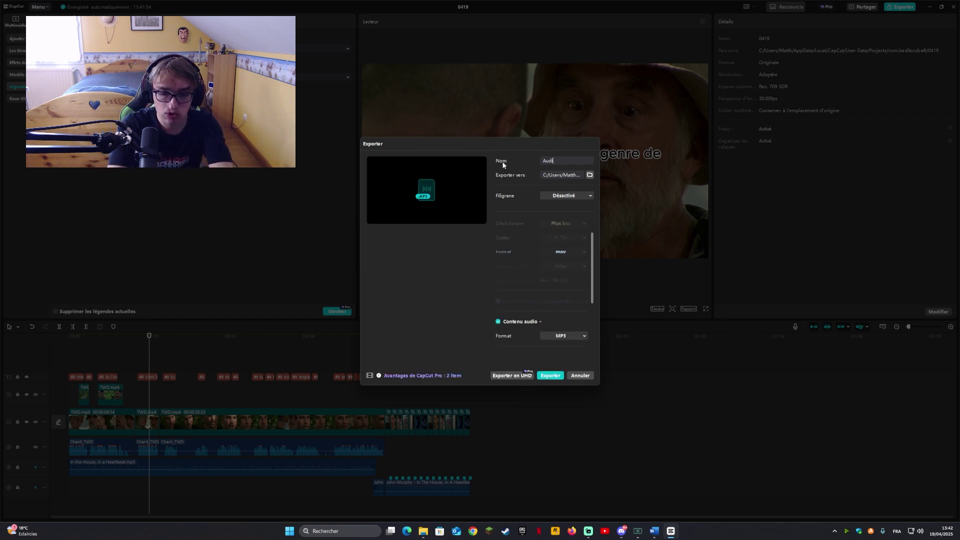
pyautogui.write('o a soustitrer')
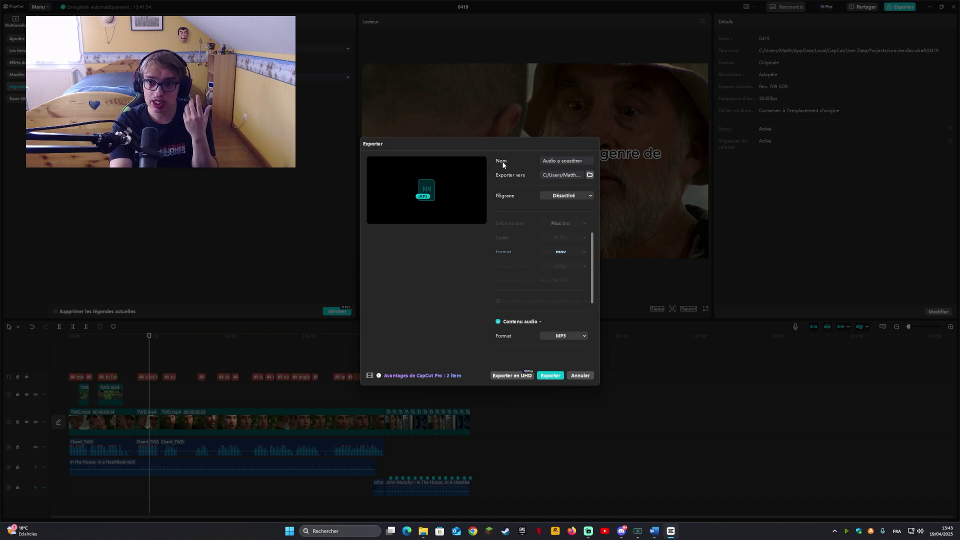
pyautogui.click(550, 375)
pyautogui.click(575, 307)
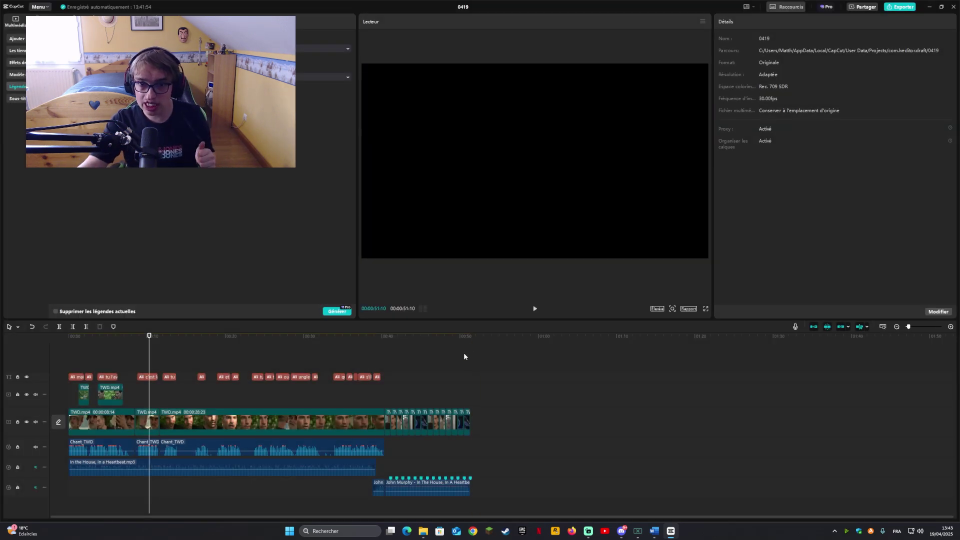
# Delete all captions from the timeline and unmute both music tracks.
pyautogui.moveTo(464, 354); pyautogui.dragTo(22, 378)
pyautogui.press('Delete')
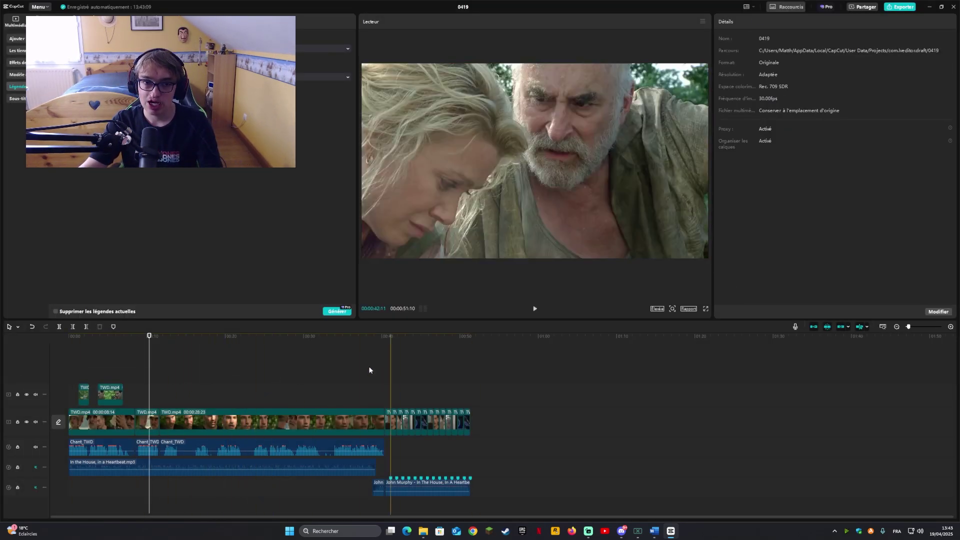
pyautogui.click(35, 467)
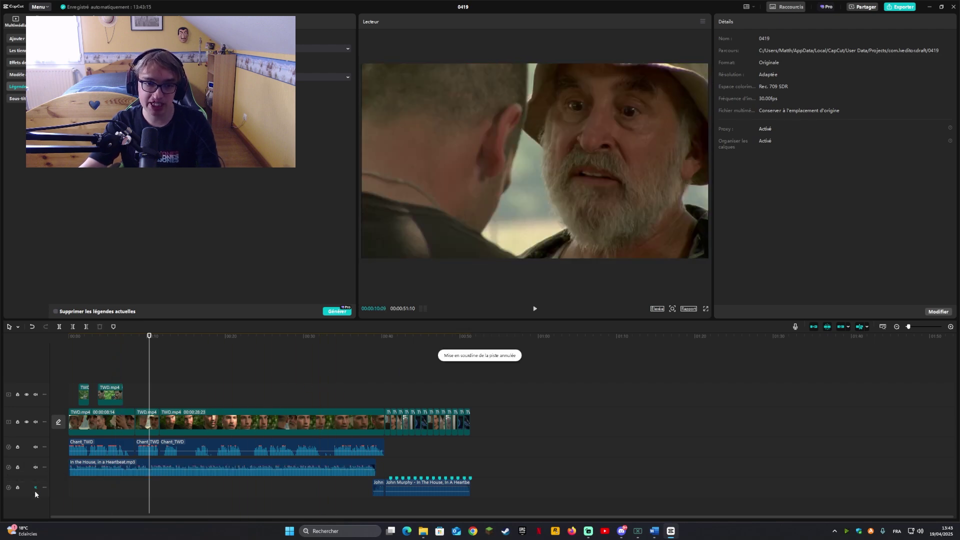
pyautogui.click(35, 488)
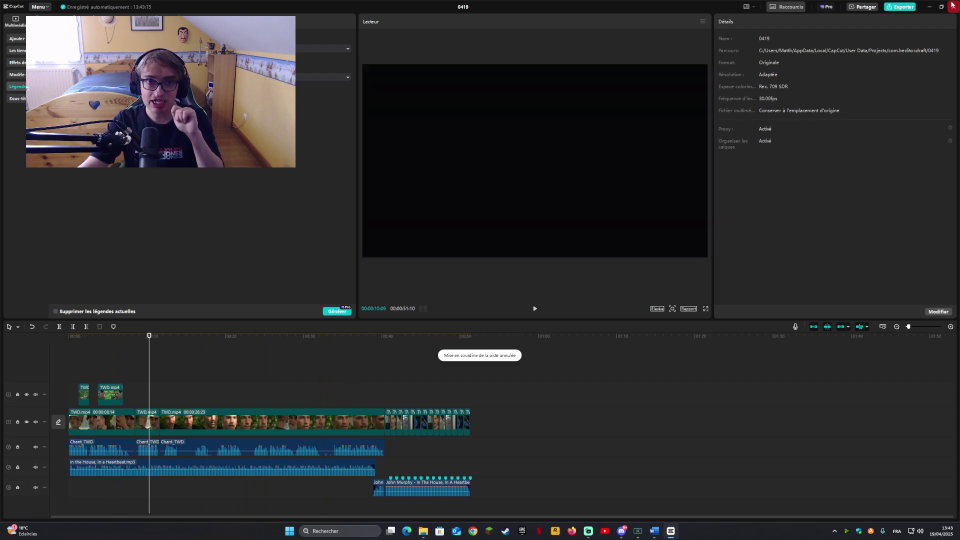
# Close the project, duplicate project 0419, and open the copy for editing.
pyautogui.click(953, 6)
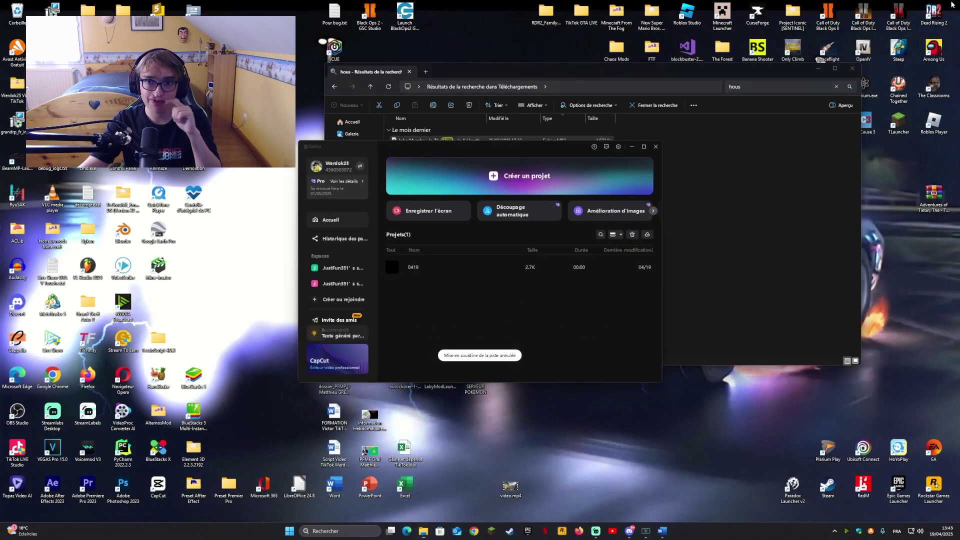
pyautogui.rightClick(445, 267)
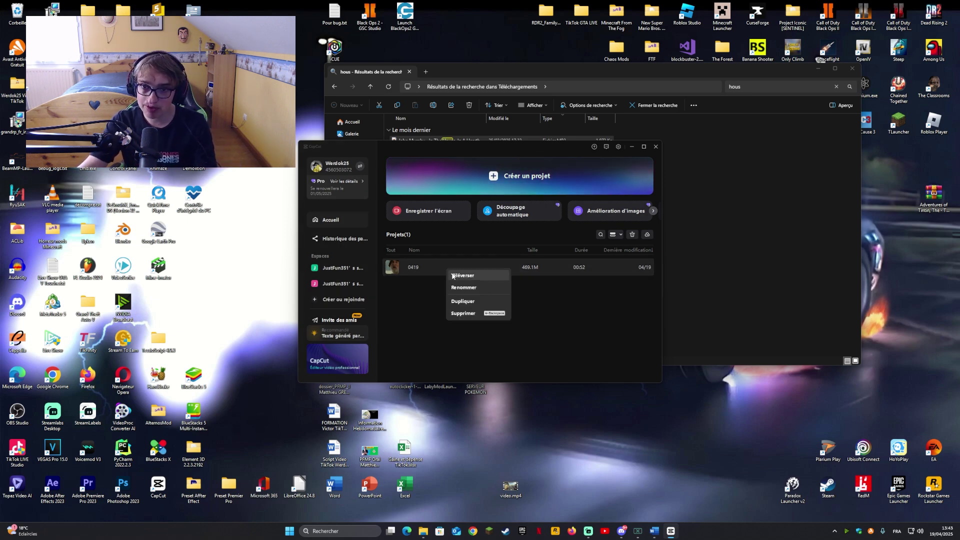
pyautogui.click(466, 299)
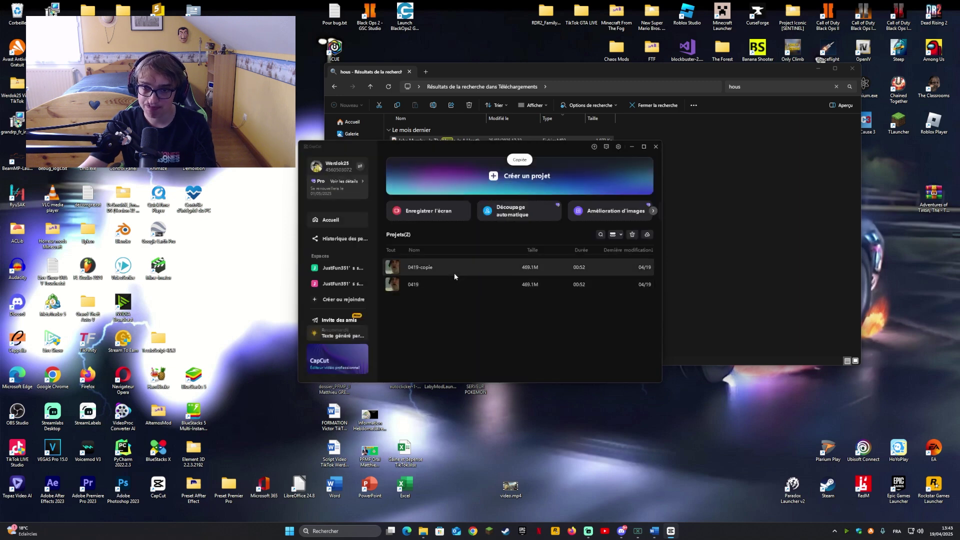
pyautogui.hotkey('alt', 'F4')
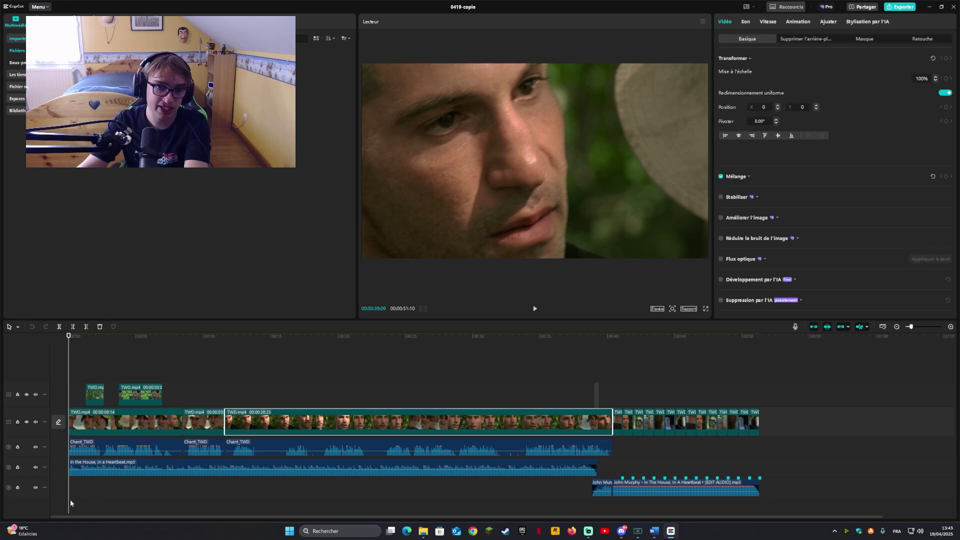
# Delete everything before the beat-synced short clips, align the remaining John Murphy music with the timeline start, and play the result.
pyautogui.moveTo(70, 503); pyautogui.dragTo(614, 384)
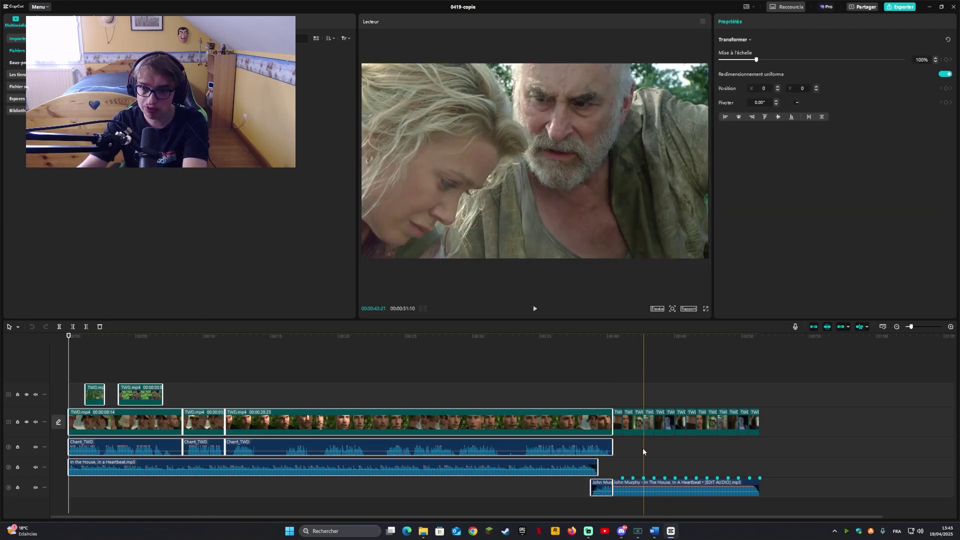
pyautogui.press('Delete')
pyautogui.moveTo(644, 449); pyautogui.dragTo(103, 453)
pyautogui.click(14, 367)
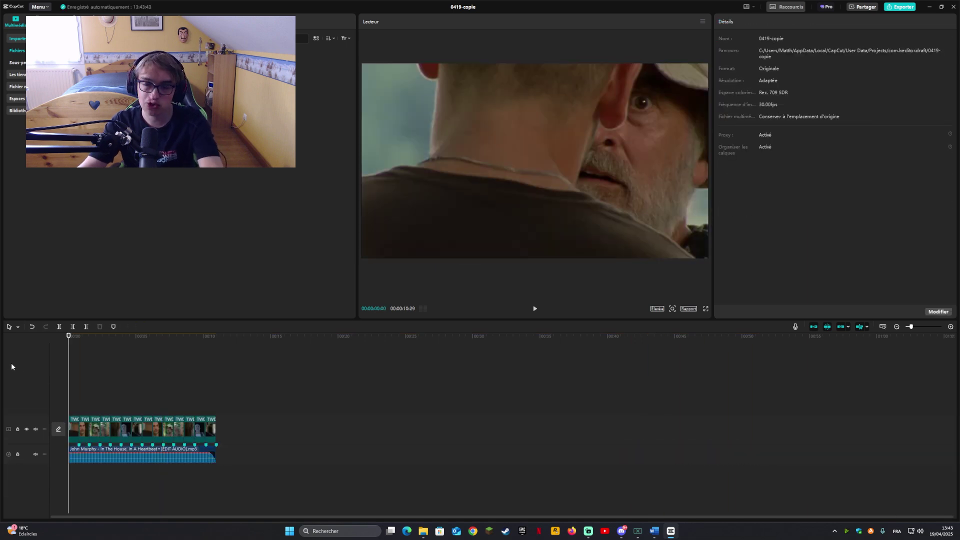
pyautogui.press('space')
# Export the shortened sequence as a 1080P mov video named "A zoom AE", with the separate audio export turned off.
pyautogui.click(906, 5)
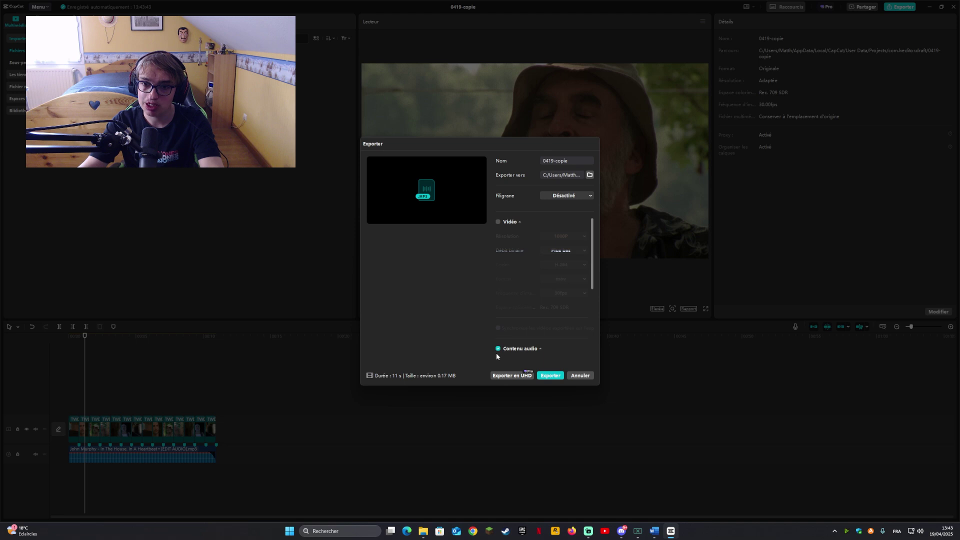
pyautogui.click(498, 349)
pyautogui.click(498, 222)
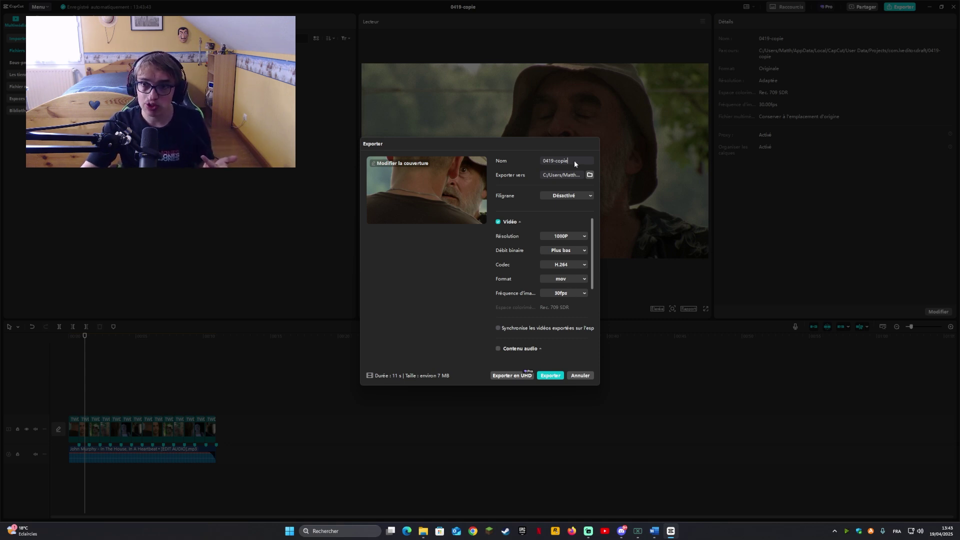
pyautogui.write('A z')
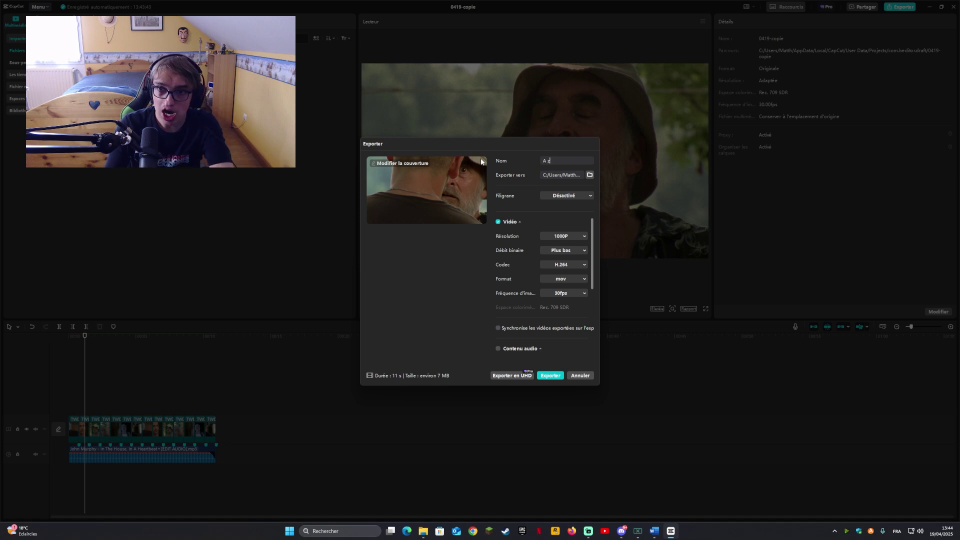
pyautogui.write('oom AE')
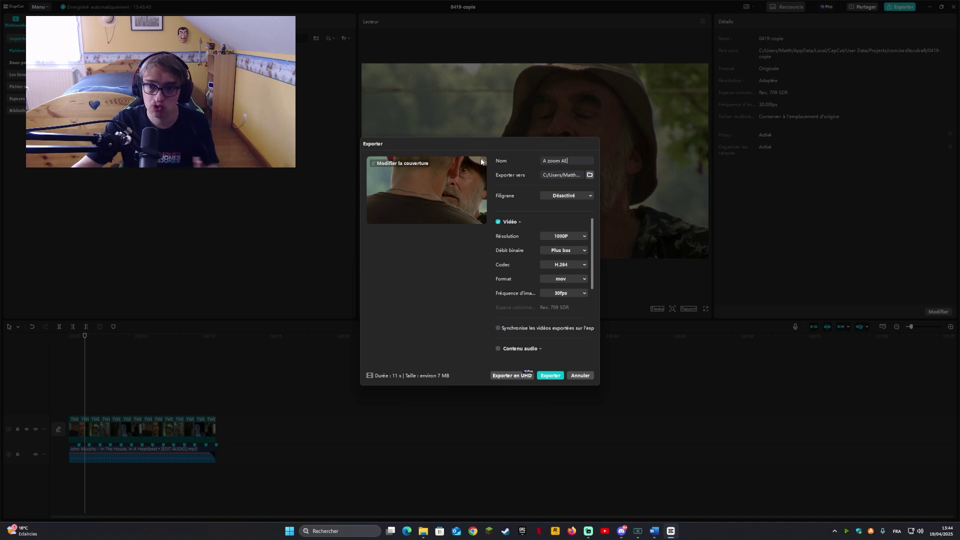
pyautogui.click(562, 378)
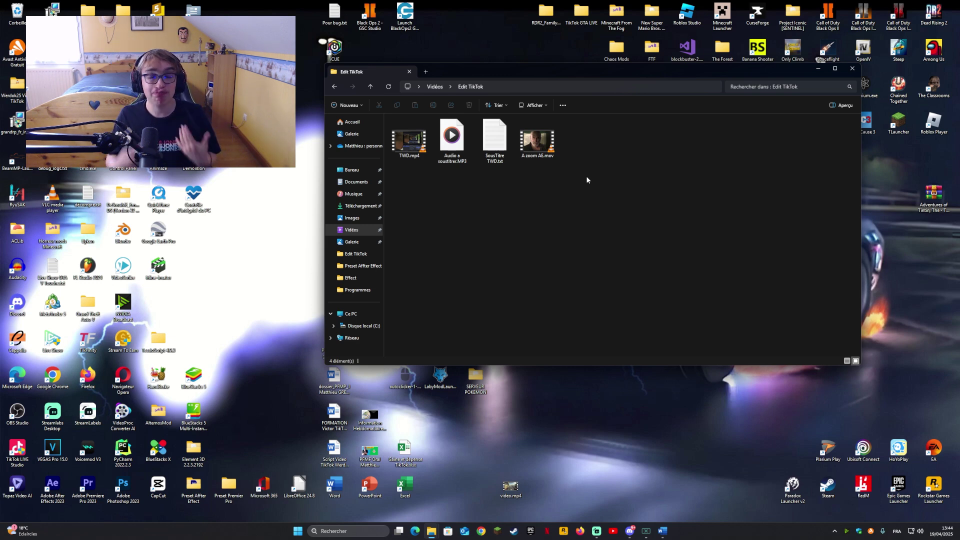
# Close the exported files folder, switch to After Effects 2023, and start a new project.
pyautogui.hotkey('ctrl', 'w')
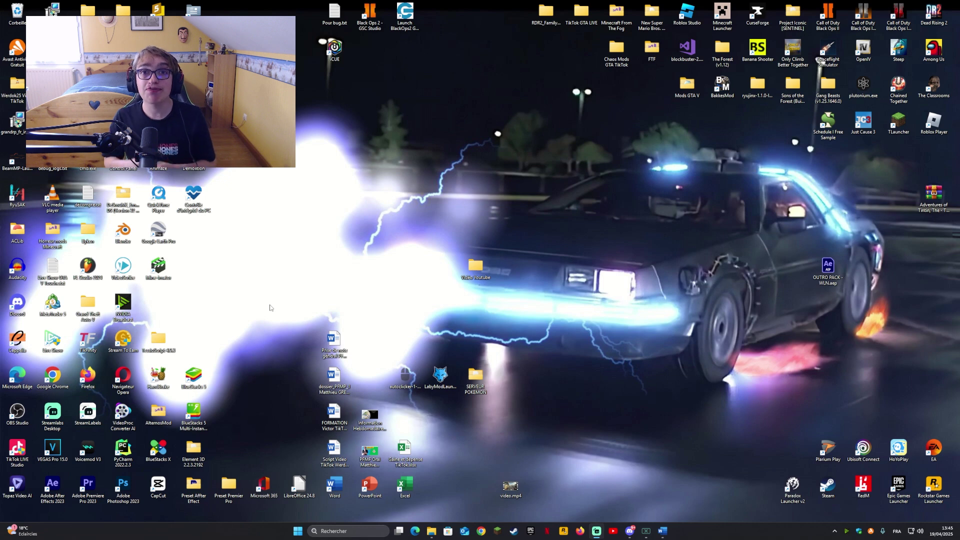
pyautogui.doubleClick(46, 487)
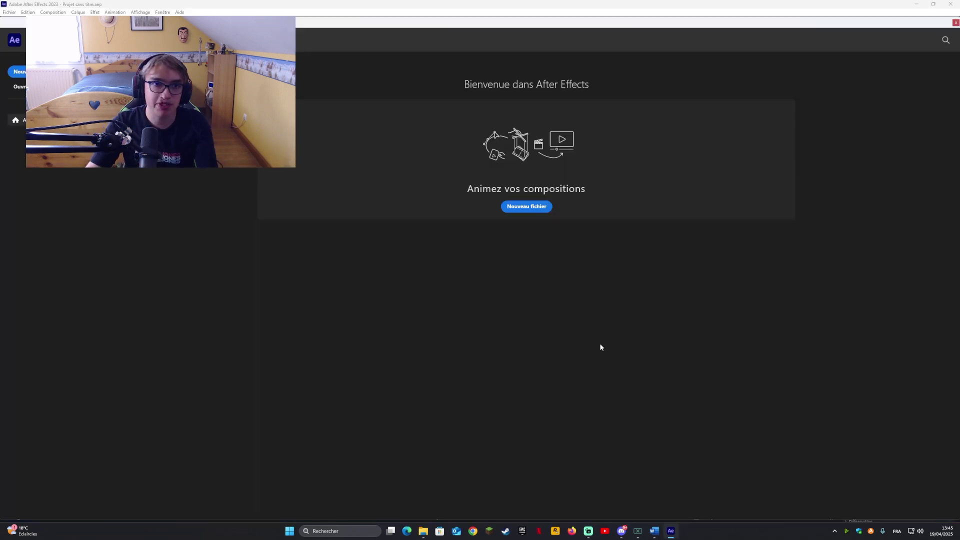
pyautogui.click(20, 72)
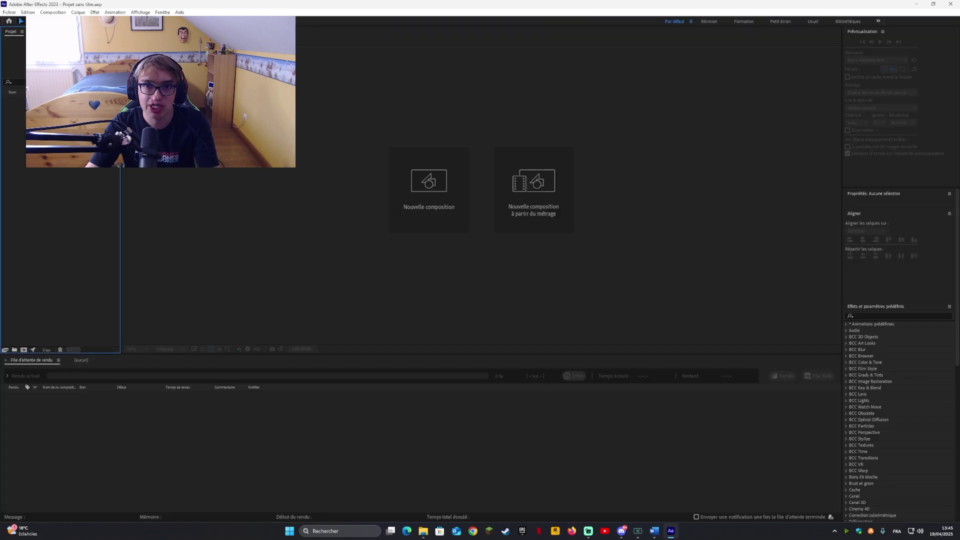
# Create a composition named "Zoom" with a frame rate of 30 images per second.
pyautogui.click(431, 193)
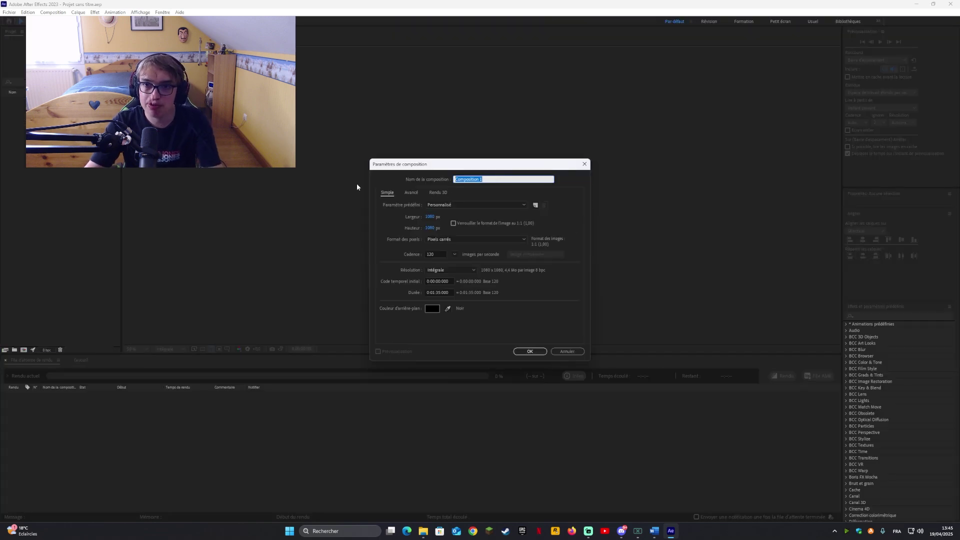
pyautogui.write('Zoom')
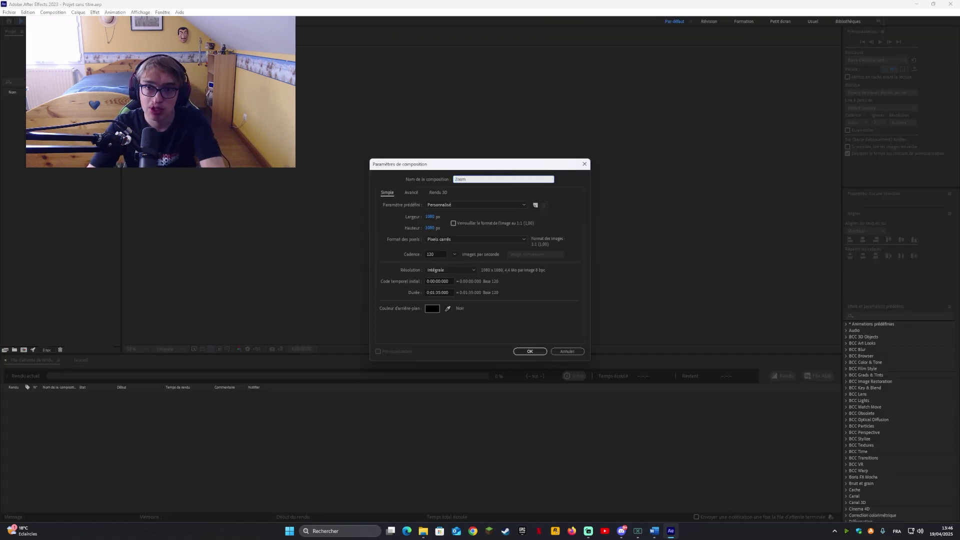
pyautogui.click(440, 255)
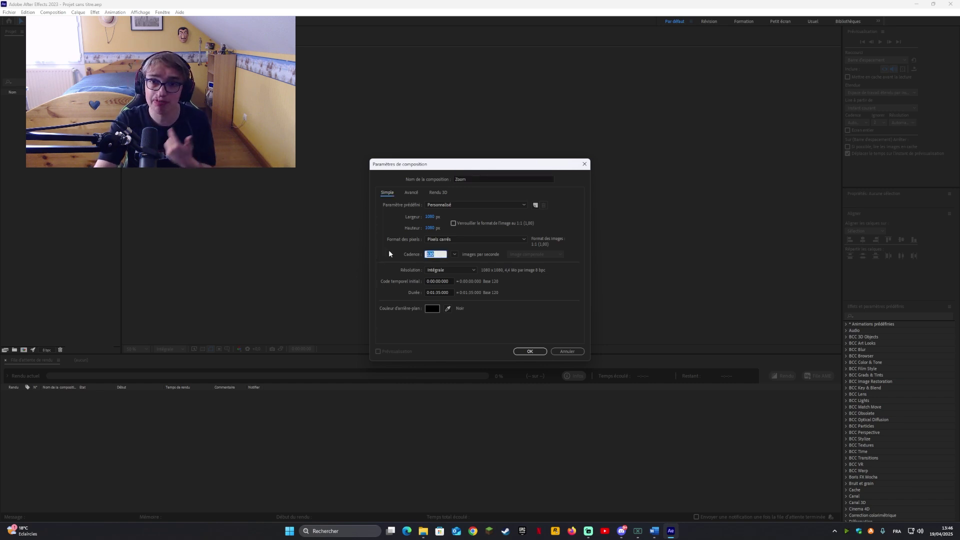
pyautogui.write('30')
pyautogui.click(530, 351)
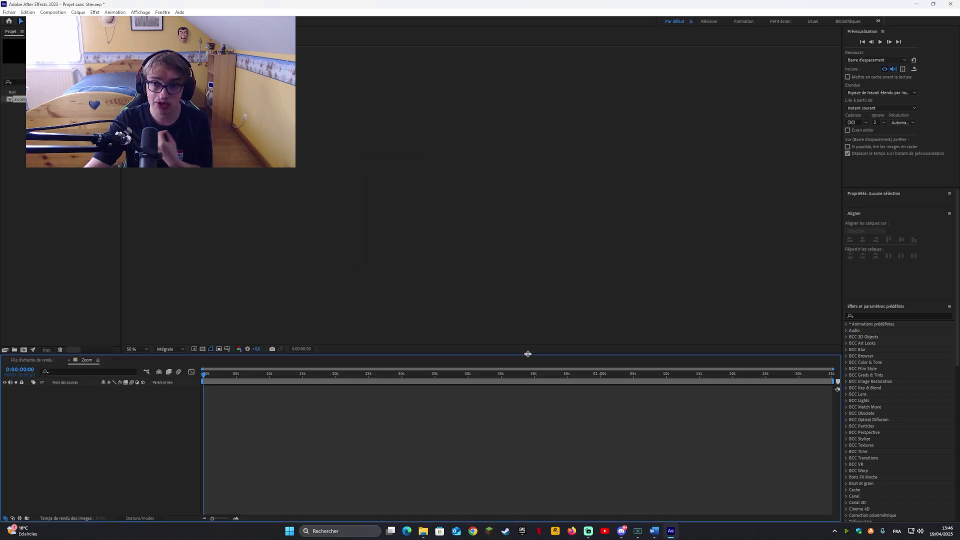
# Add A zoom AE.mov from the Edit TikTok folder to the Zoom composition's timeline and preview it from the start.
pyautogui.hotkey('alt', 'Tab')
pyautogui.click(538, 140)
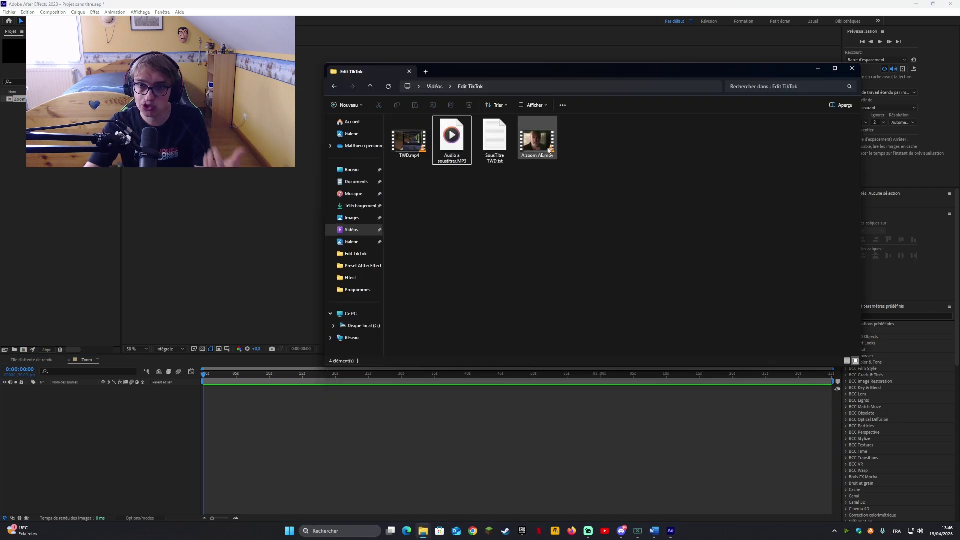
pyautogui.moveTo(540, 144); pyautogui.dragTo(251, 409)
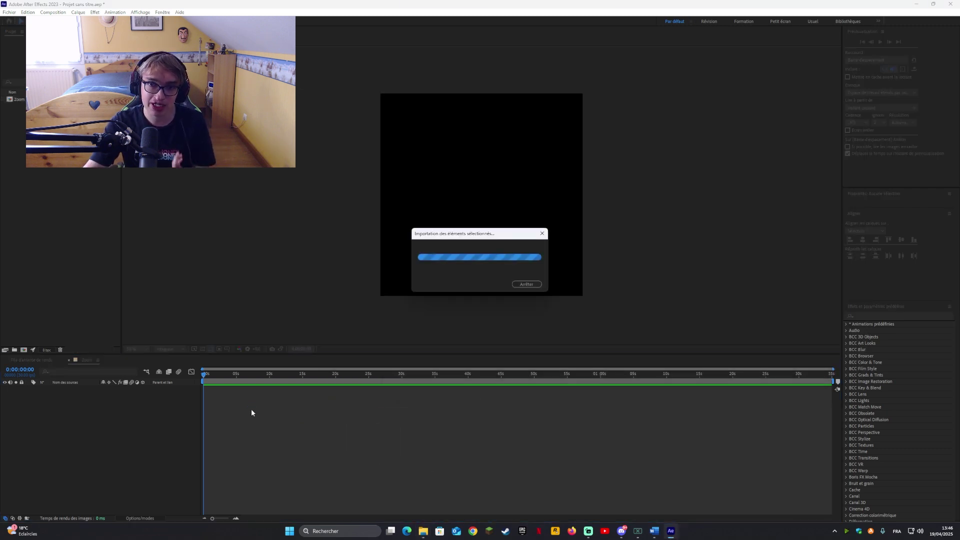
pyautogui.click(204, 375)
pyautogui.press('space')
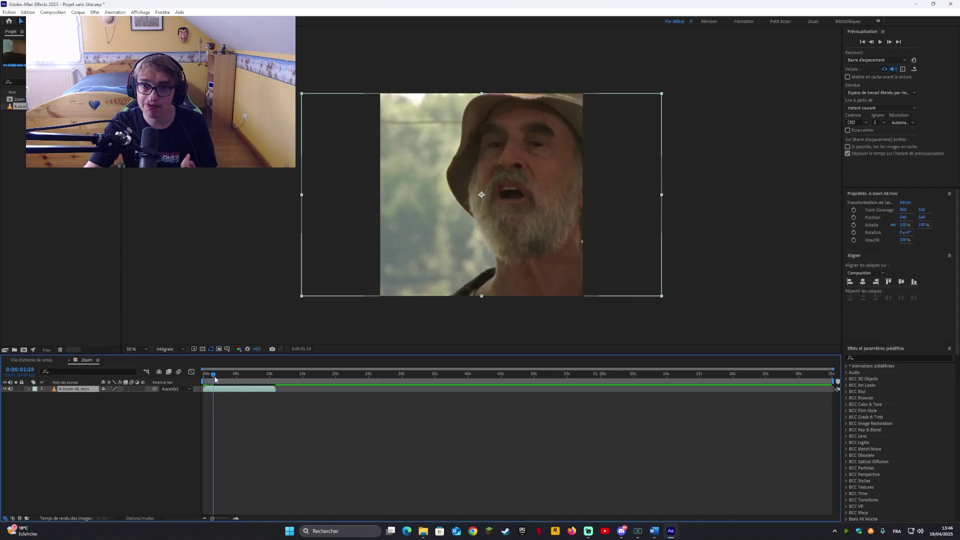
# Split the A zoom AE.mov layer at every shot change, starting at 0:00:00:23, so each shot has its own layer.
pyautogui.moveTo(212, 518); pyautogui.dragTo(228, 518)
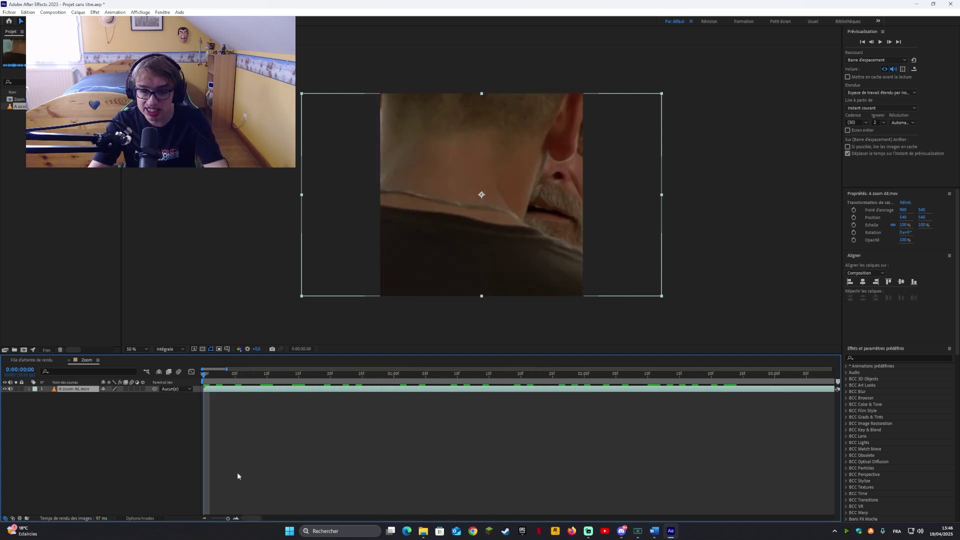
pyautogui.press('space')
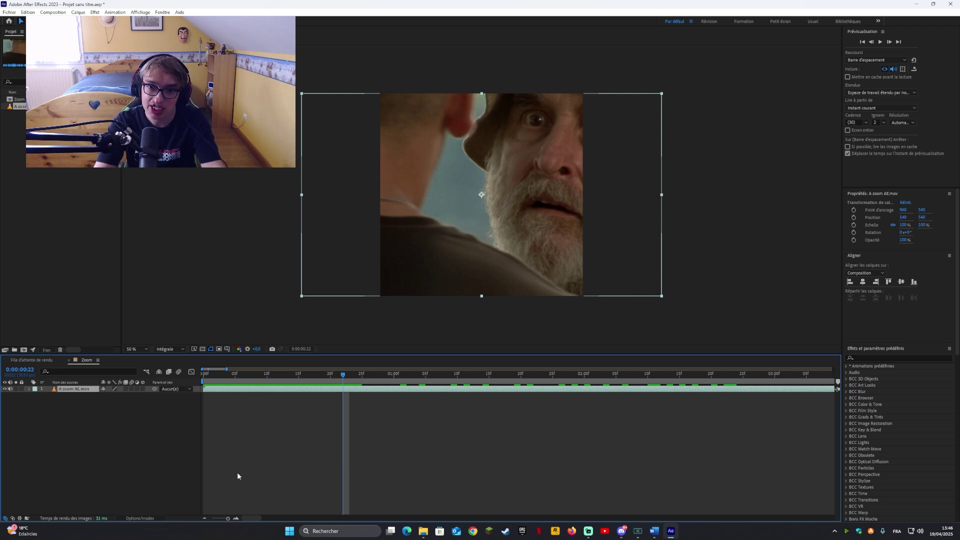
pyautogui.press('pageup')
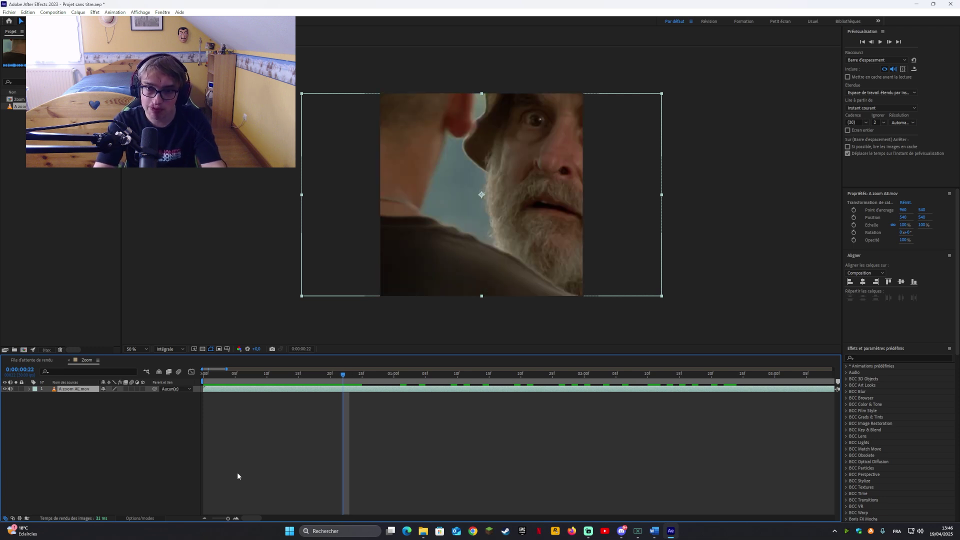
pyautogui.press('pagedown')
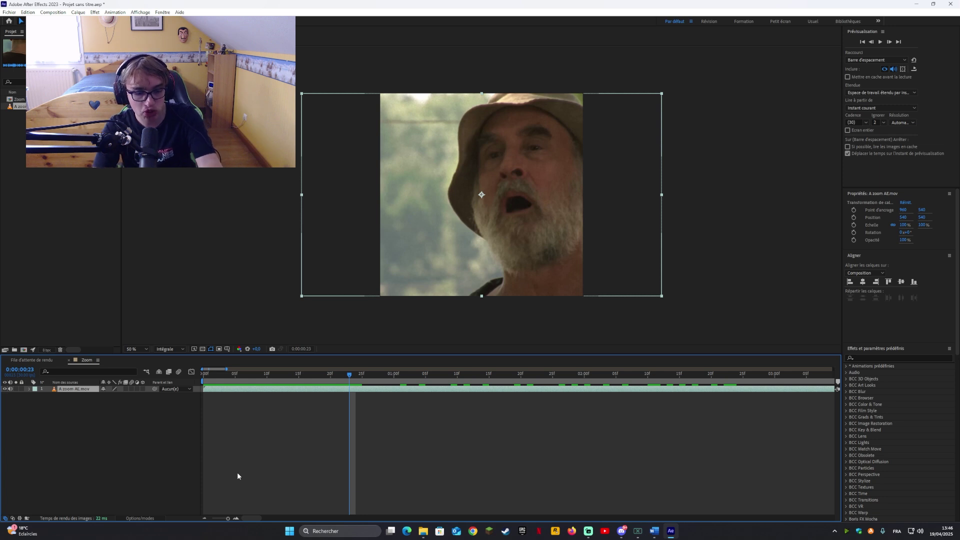
pyautogui.hotkey('ctrl', 'shift', 'd')
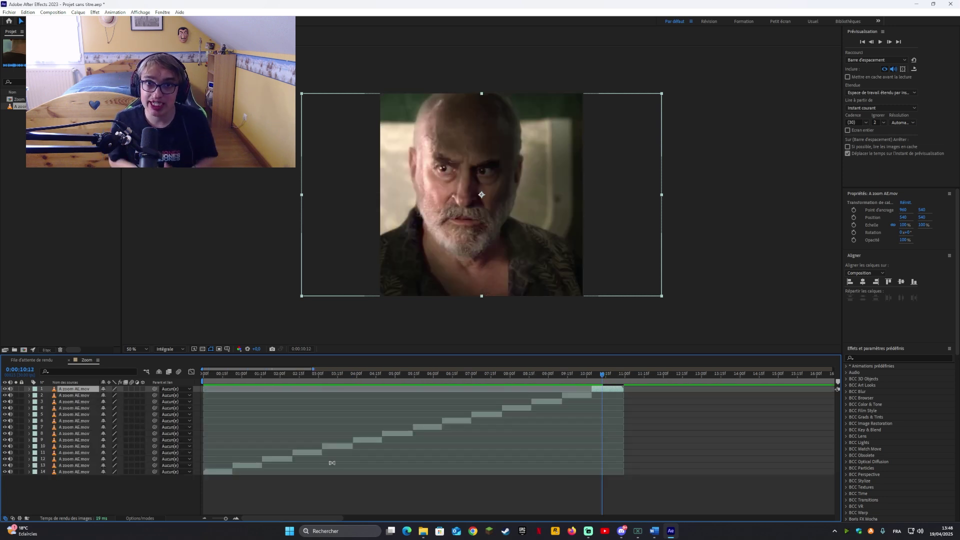
# Shift the first clip's horizontal position to bring the bearded man's face into the square frame, reframe the other off-centre clips likewise, and check them.
pyautogui.moveTo(602, 376); pyautogui.dragTo(213, 376)
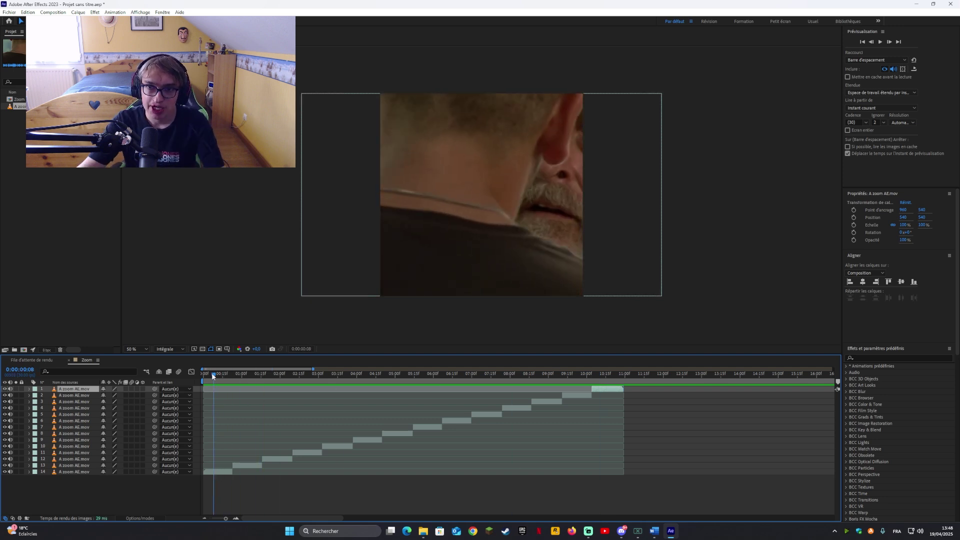
pyautogui.click(218, 471)
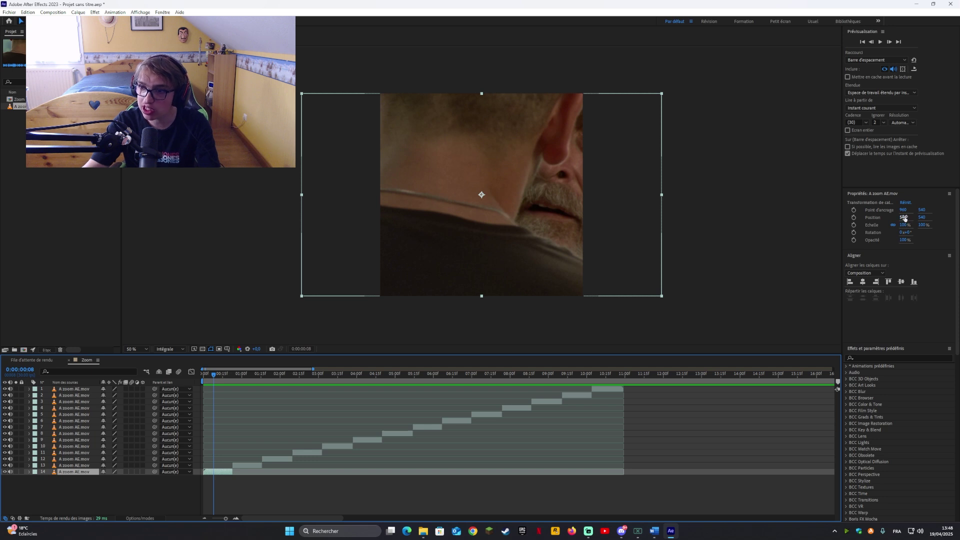
pyautogui.moveTo(905, 218); pyautogui.dragTo(908, 330)
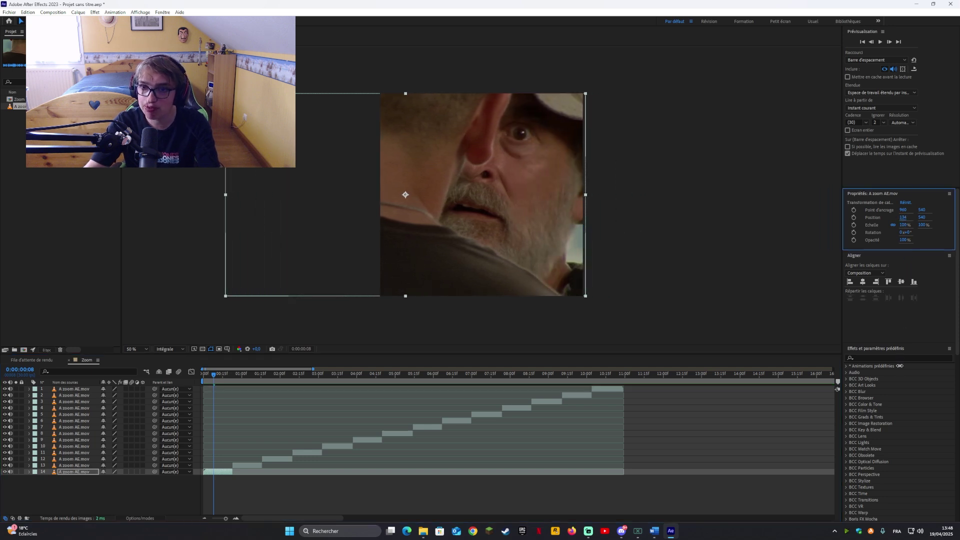
pyautogui.click(215, 395)
pyautogui.moveTo(212, 374); pyautogui.dragTo(617, 420)
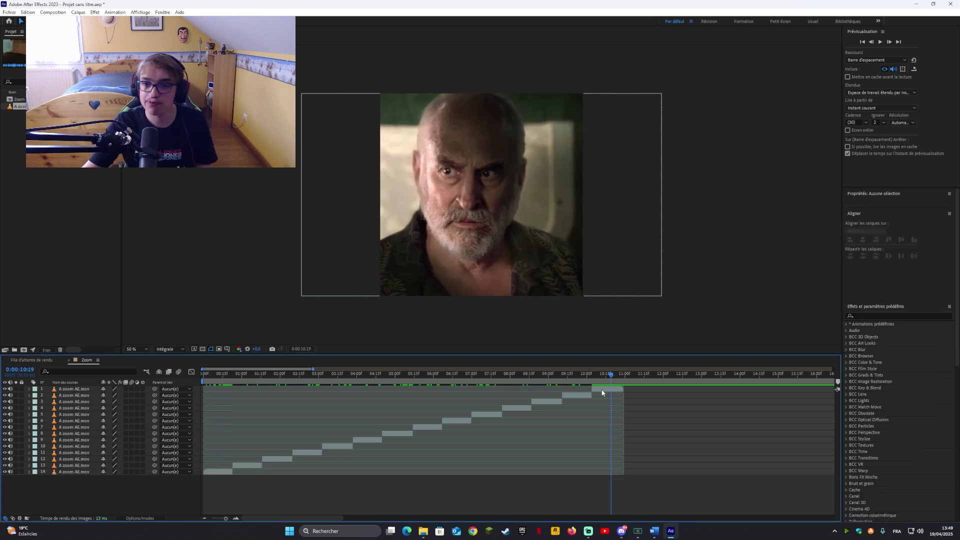
pyautogui.moveTo(611, 378); pyautogui.dragTo(529, 388)
pyautogui.moveTo(421, 401); pyautogui.dragTo(319, 414)
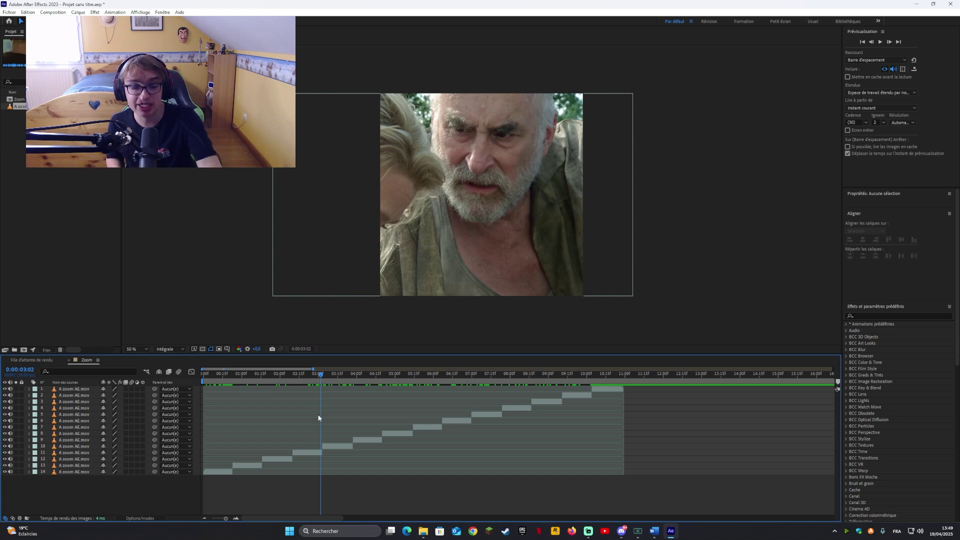
# Save the project as "Zoom" in the Preset Affter Effect folder.
pyautogui.hotkey('ctrl', 's')
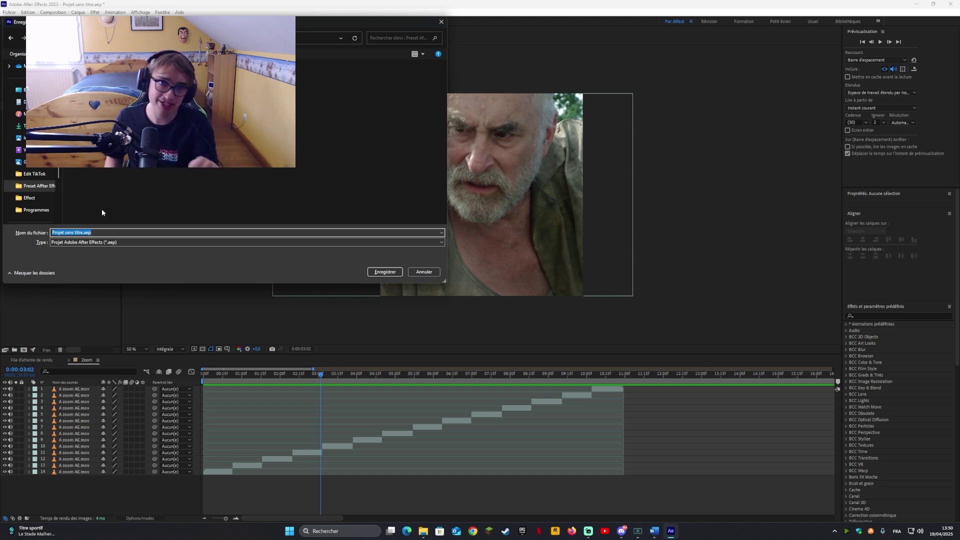
pyautogui.write('Zoom')
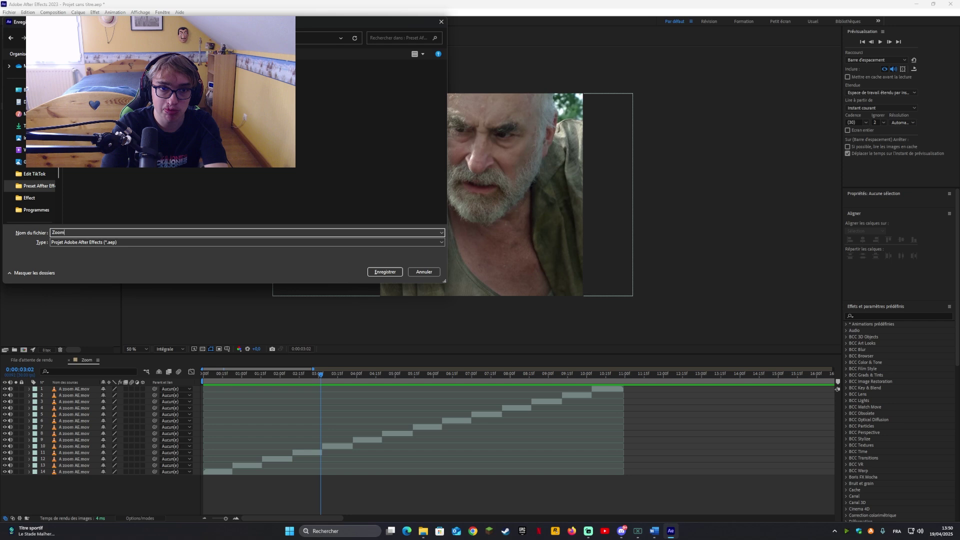
pyautogui.press('Return')
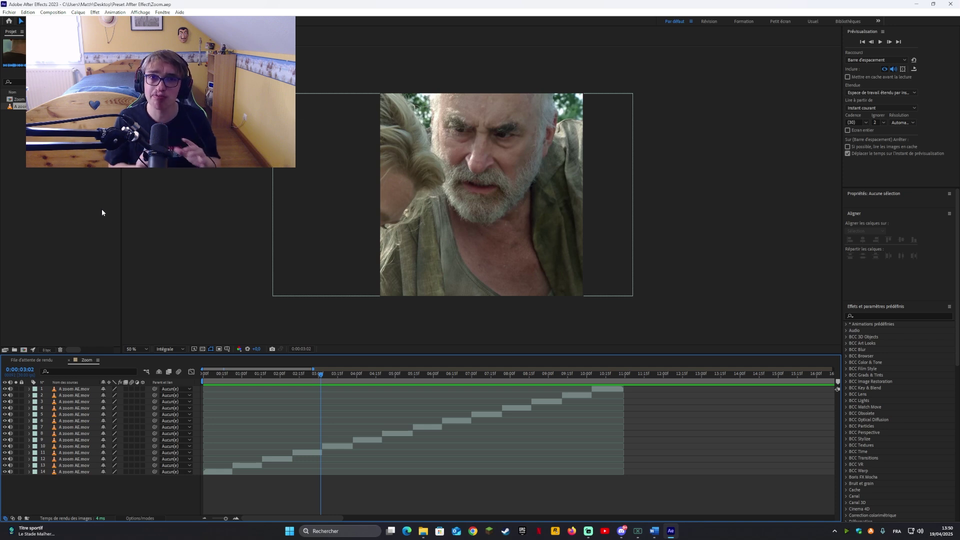
# Create an adjustment layer at the composition start and place it directly above the first clip's layer in the stack.
pyautogui.press('Home')
pyautogui.rightClick(108, 485)
pyautogui.press('Escape')
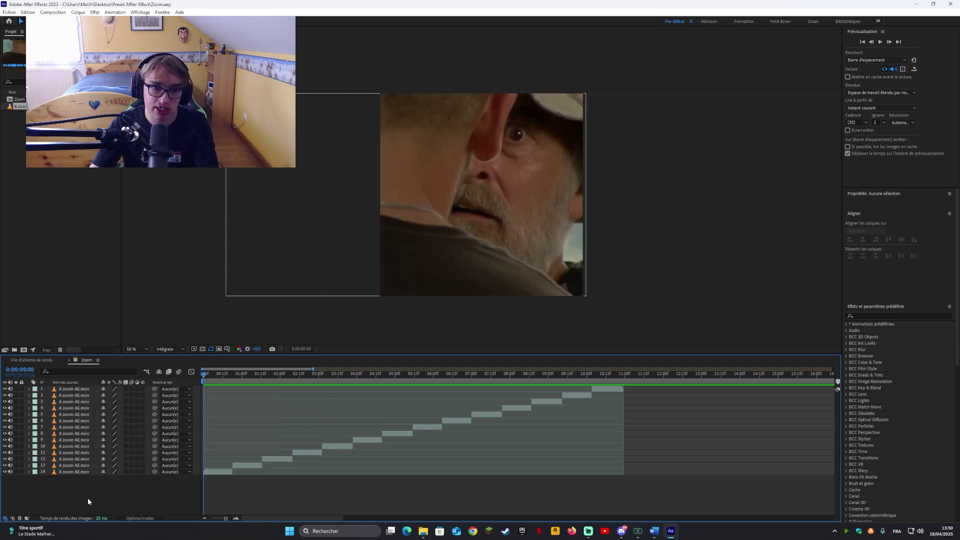
pyautogui.click(75, 434)
pyautogui.click(91, 493)
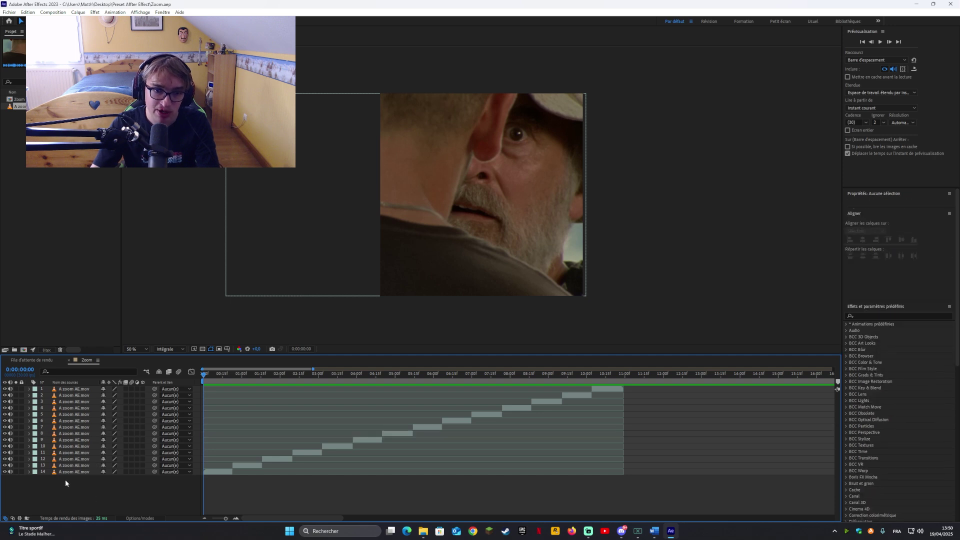
pyautogui.rightClick(67, 487)
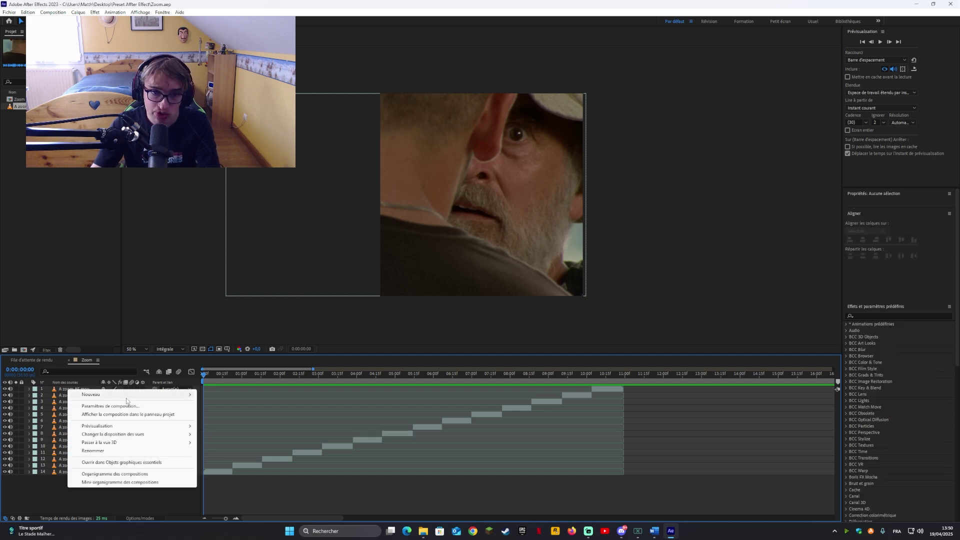
pyautogui.moveTo(150, 394)
pyautogui.click(225, 455)
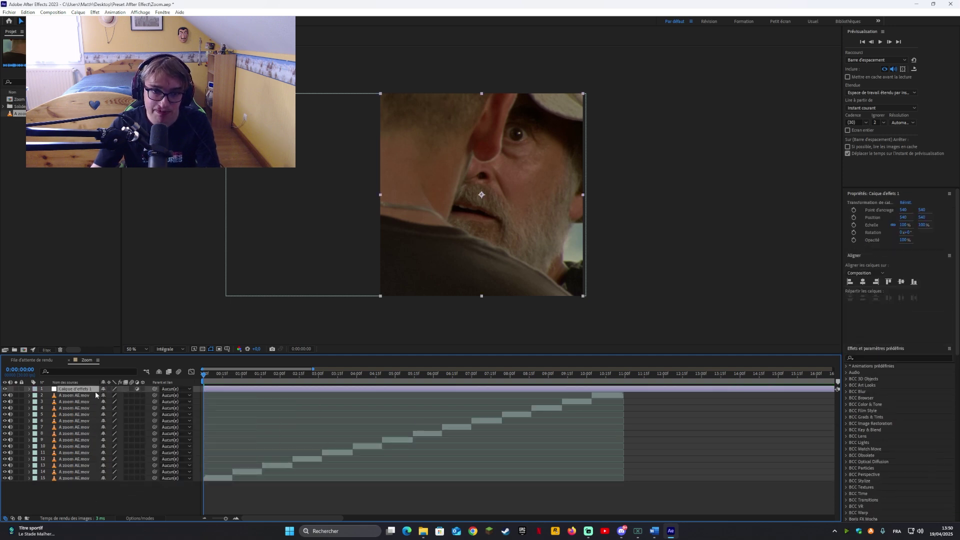
pyautogui.moveTo(88, 410); pyautogui.dragTo(105, 473)
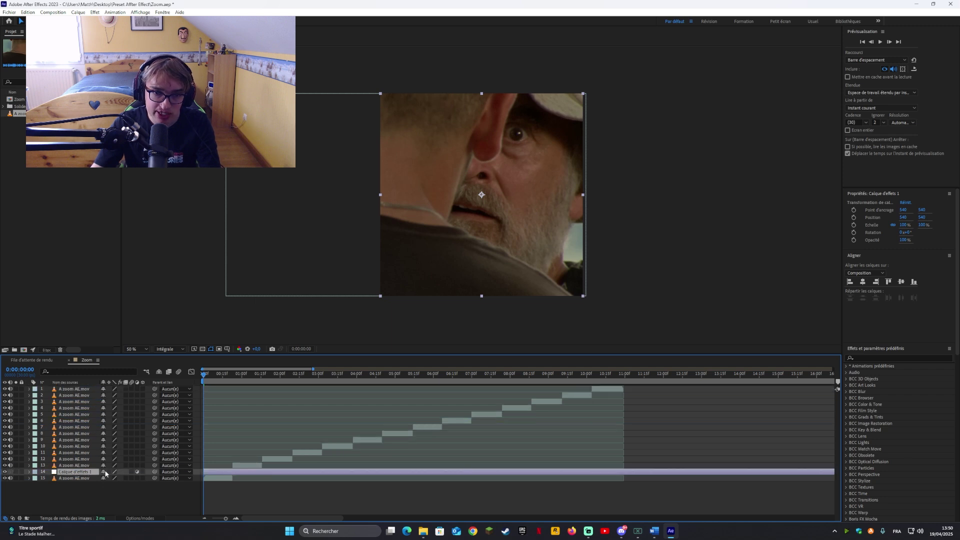
# Trim the adjustment layer's end to 0:00:00:23, where the first clip ends.
pyautogui.press('space')
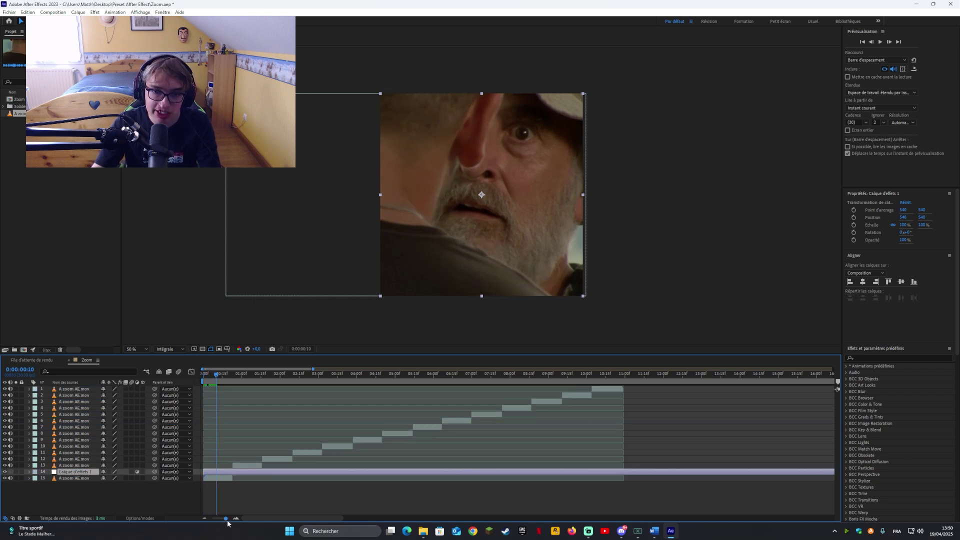
pyautogui.moveTo(226, 519); pyautogui.dragTo(228, 519)
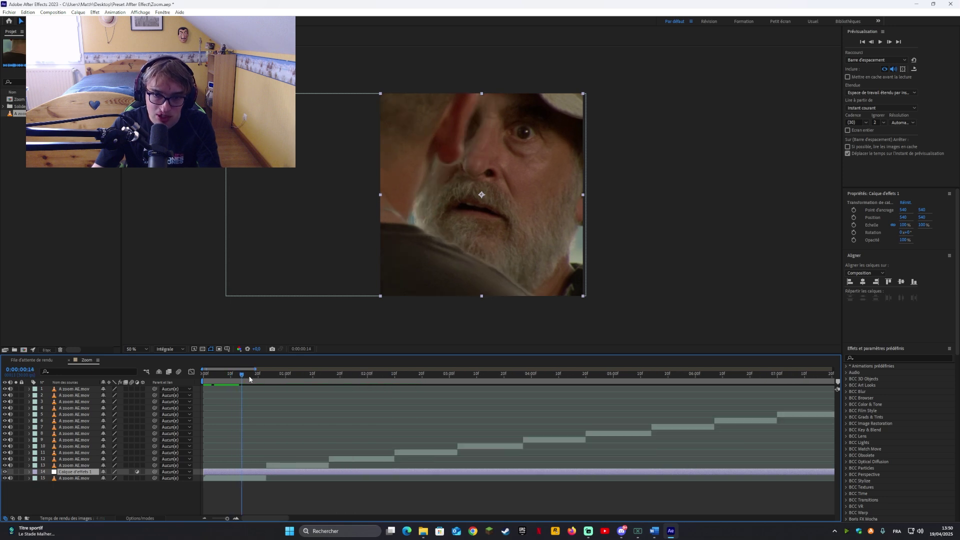
pyautogui.click(229, 520)
pyautogui.click(526, 381)
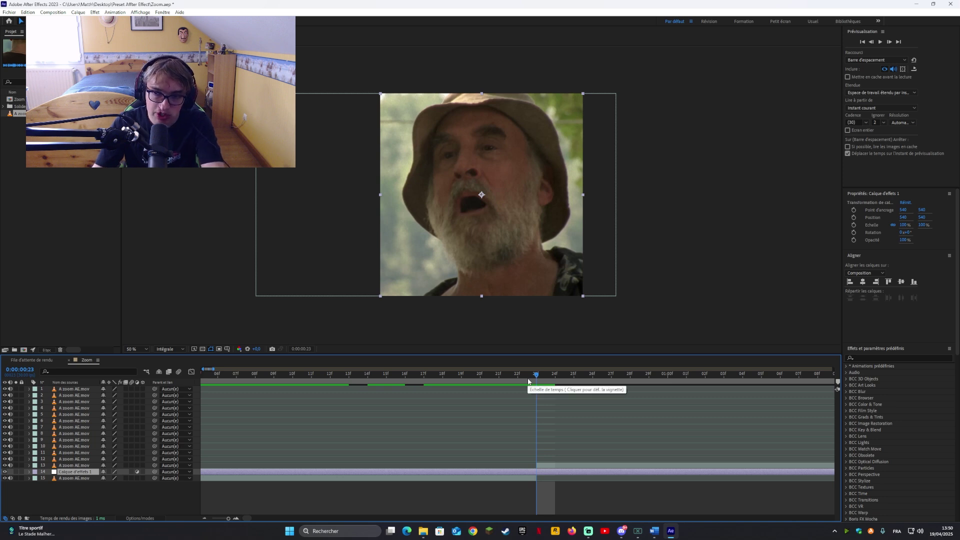
pyautogui.hotkey('alt', ']')
pyautogui.hotkey('ctrl', 'shift', 'a')
pyautogui.click(229, 521)
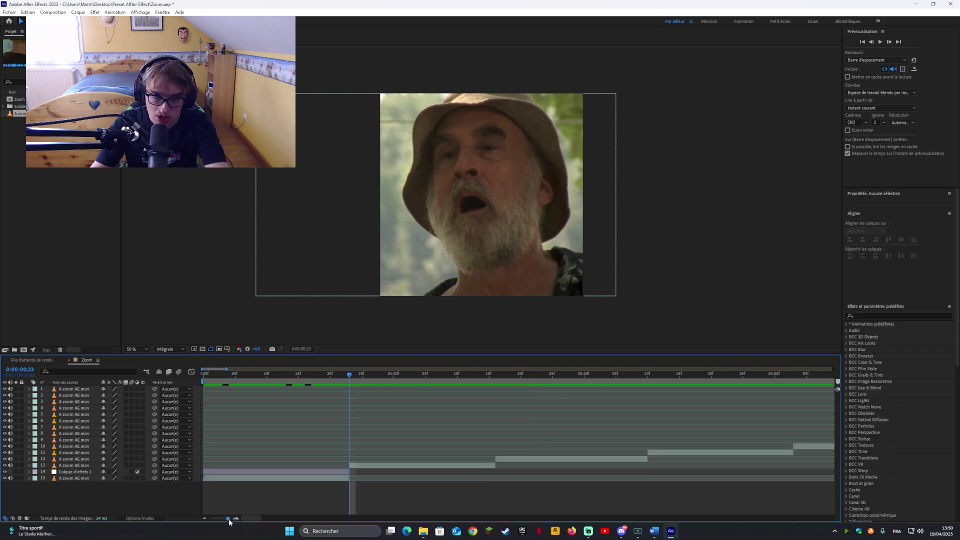
# Apply the animation preset Richy New Zoom Out 3.ffx to the adjustment layer at 0:00:00:00.
pyautogui.moveTo(354, 376); pyautogui.dragTo(165, 390)
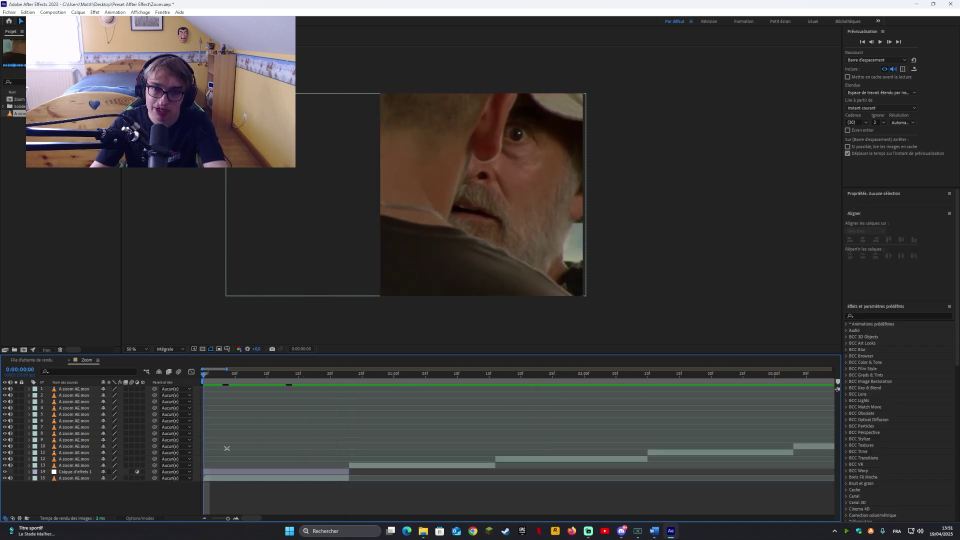
pyautogui.click(223, 472)
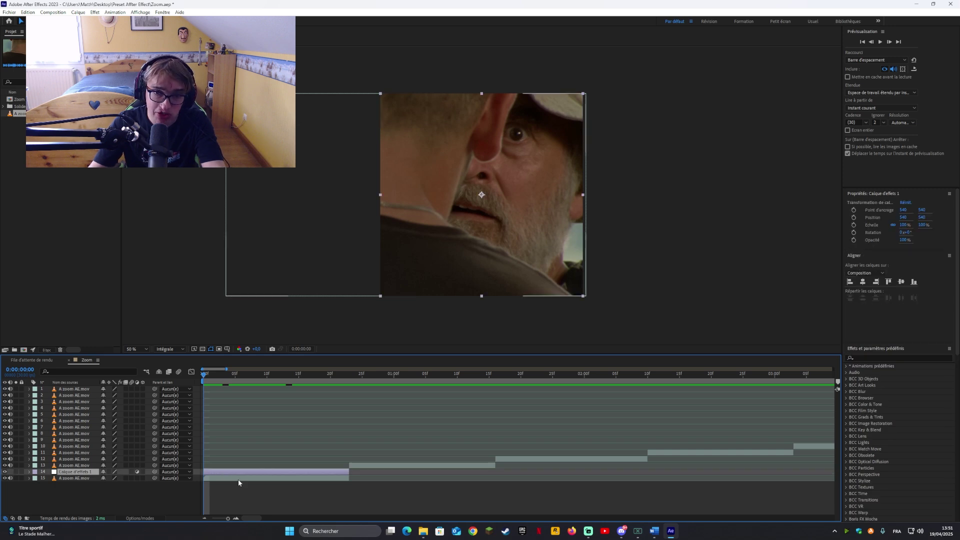
pyautogui.click(115, 12)
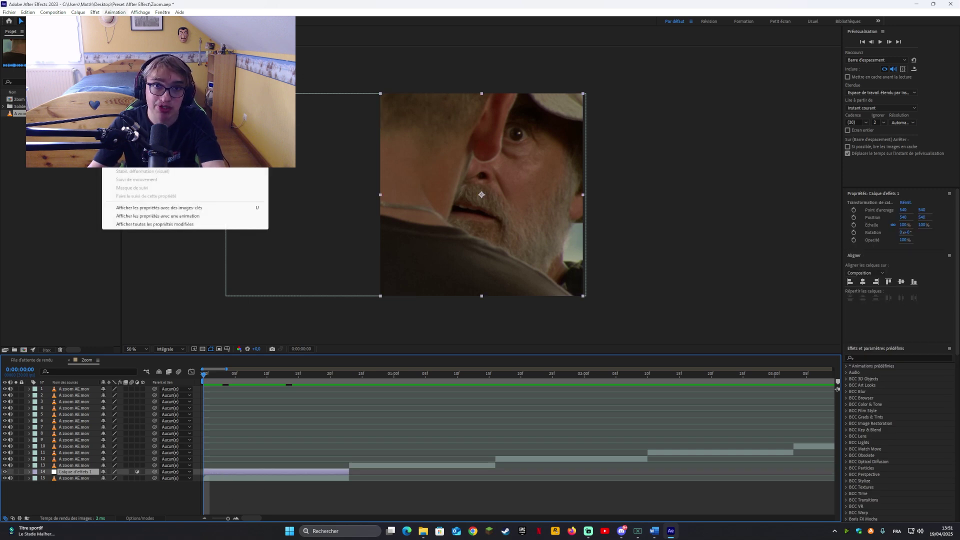
pyautogui.click(146, 30)
pyautogui.click(33, 150)
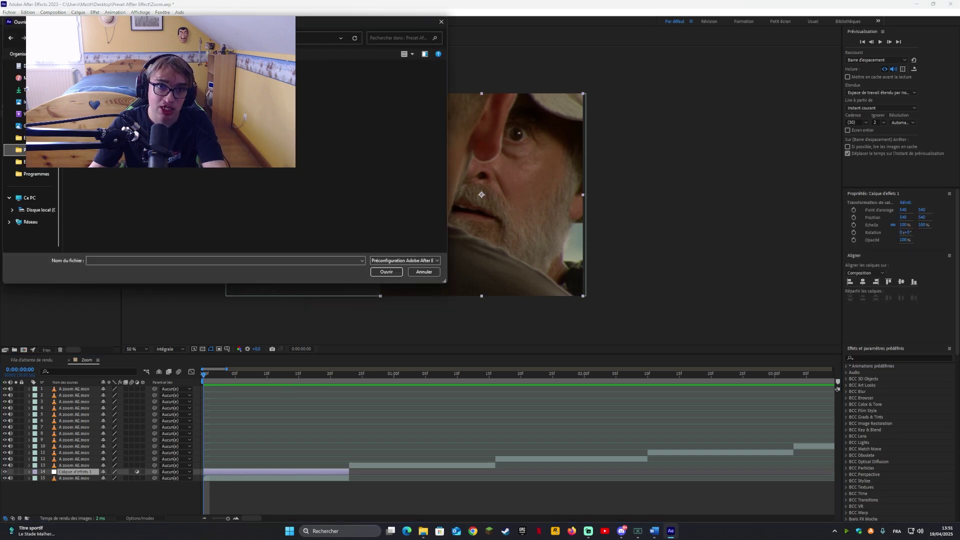
pyautogui.hotkey('alt', 'Up')
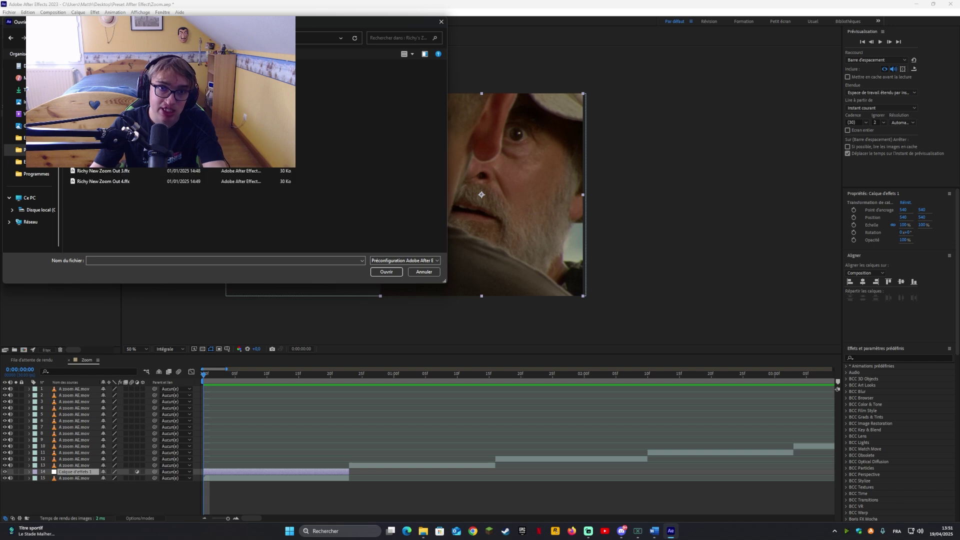
pyautogui.click(100, 170)
pyautogui.click(387, 272)
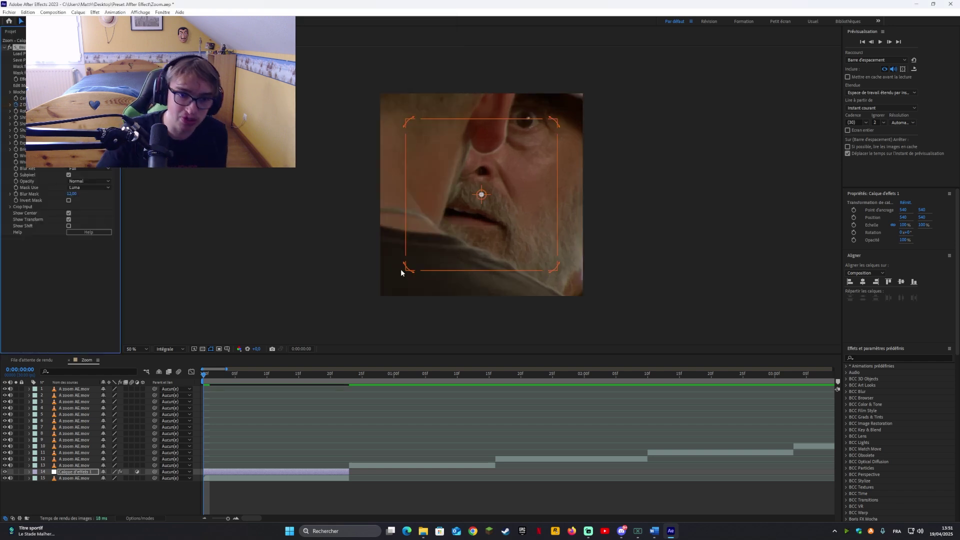
# Move the adjustment layer's final Z Dist keyframe back to 0:00:00:23, where the layer ends.
pyautogui.moveTo(206, 374); pyautogui.dragTo(178, 384)
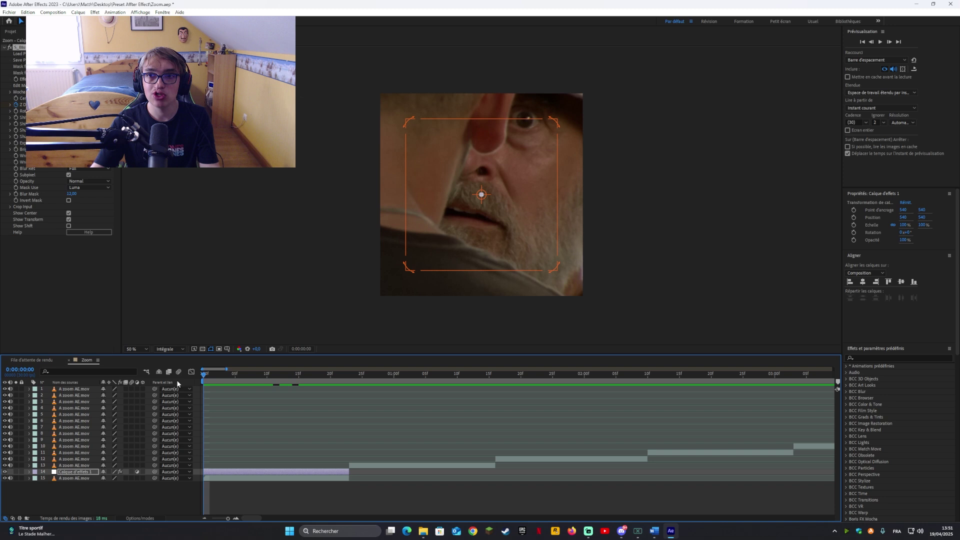
pyautogui.click(228, 519)
pyautogui.moveTo(229, 521); pyautogui.dragTo(228, 524)
pyautogui.press('u')
pyautogui.click(204, 485)
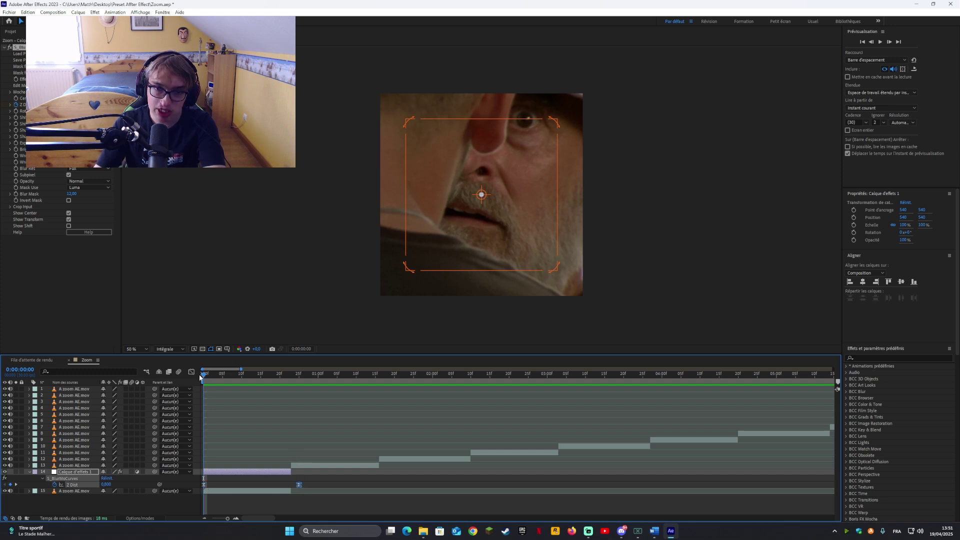
pyautogui.moveTo(202, 378); pyautogui.dragTo(291, 384)
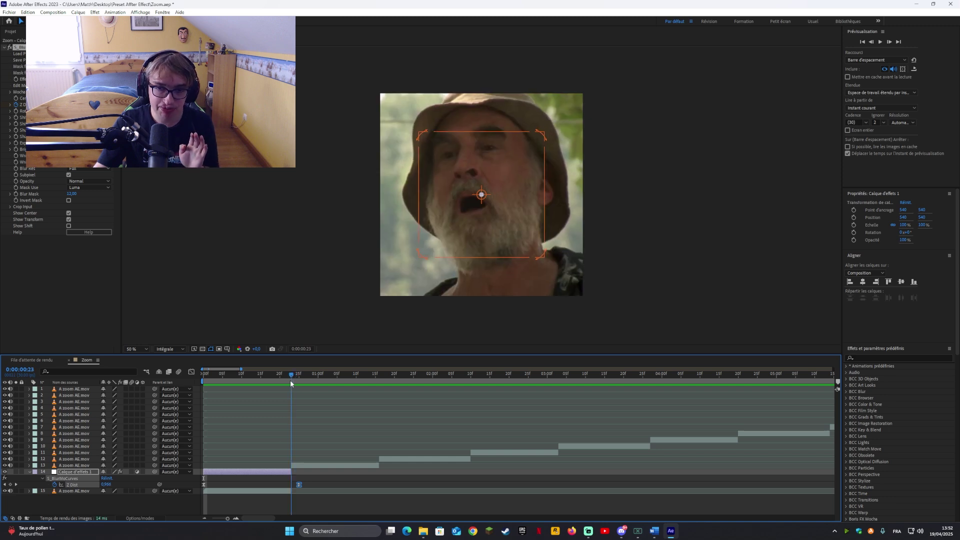
pyautogui.moveTo(226, 520); pyautogui.dragTo(229, 520)
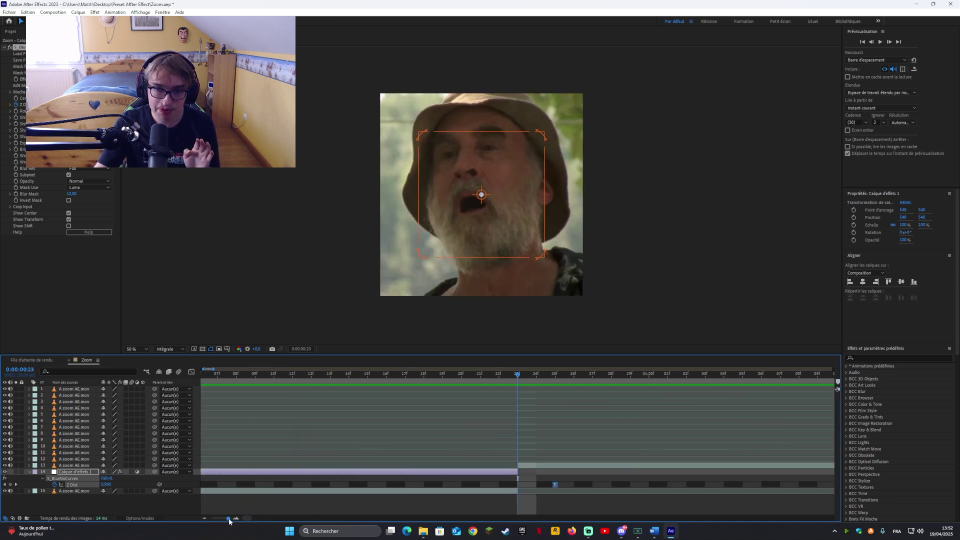
pyautogui.click(564, 486)
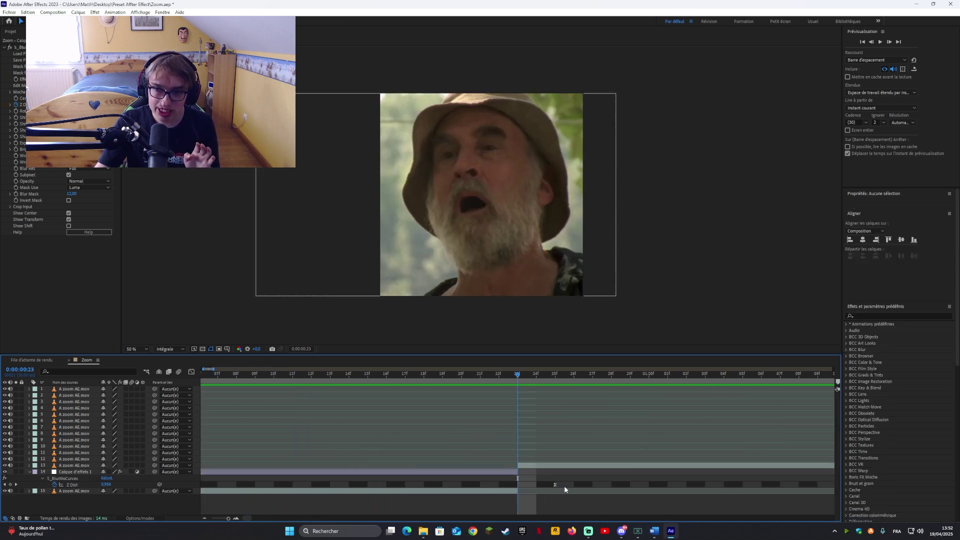
pyautogui.click(555, 485)
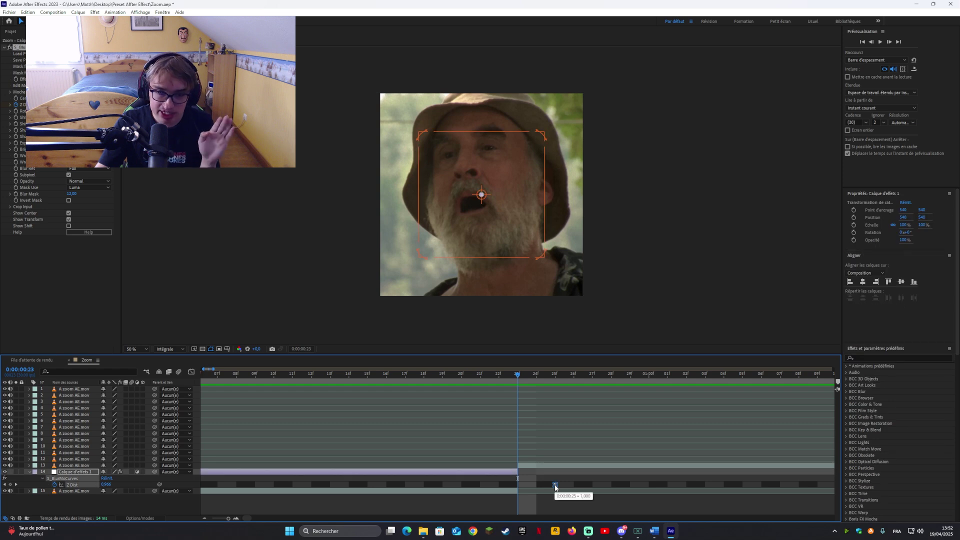
pyautogui.moveTo(549, 486); pyautogui.dragTo(516, 480)
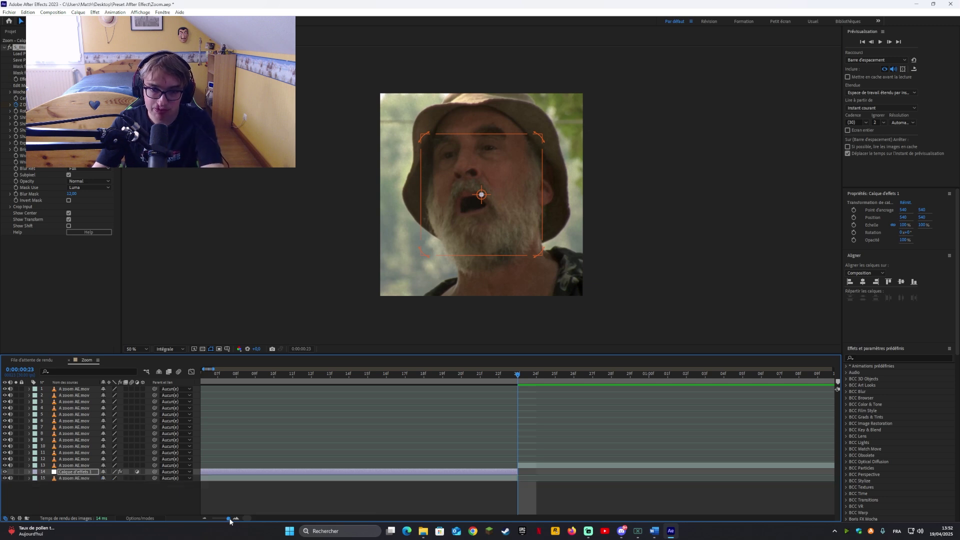
# Duplicate the first clip's adjustment layer and place the copy directly above the second clip, starting at 0:00:00:23.
pyautogui.moveTo(230, 520); pyautogui.dragTo(225, 515)
pyautogui.moveTo(219, 375)
pyautogui.mouseDown()
pyautogui.moveTo(193, 381)
pyautogui.moveTo(211, 380)
pyautogui.mouseUp()
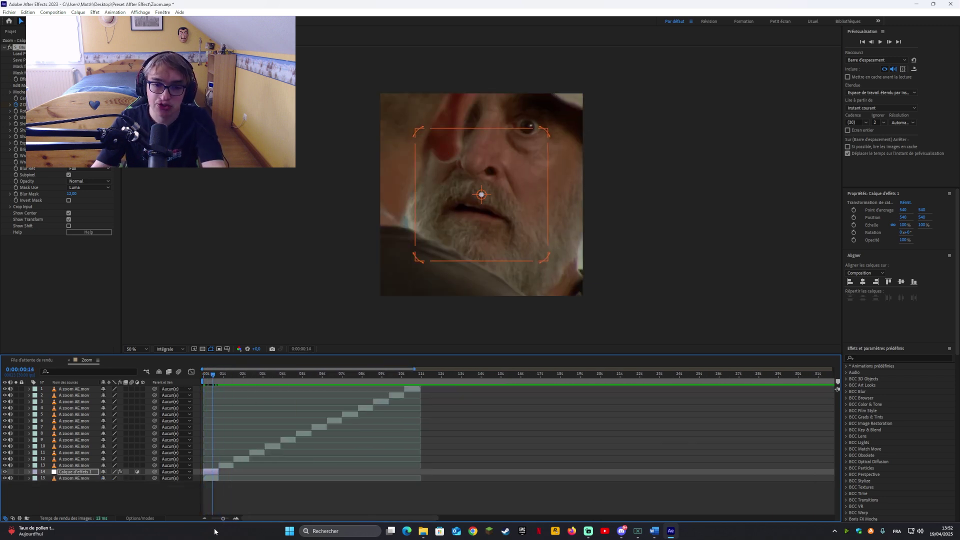
pyautogui.moveTo(223, 519); pyautogui.dragTo(228, 521)
pyautogui.click(254, 482)
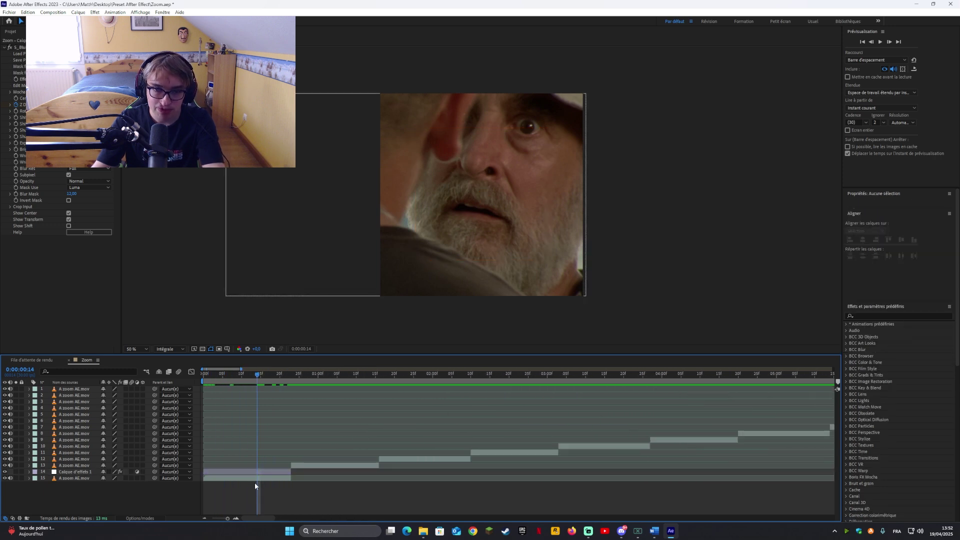
pyautogui.click(255, 473)
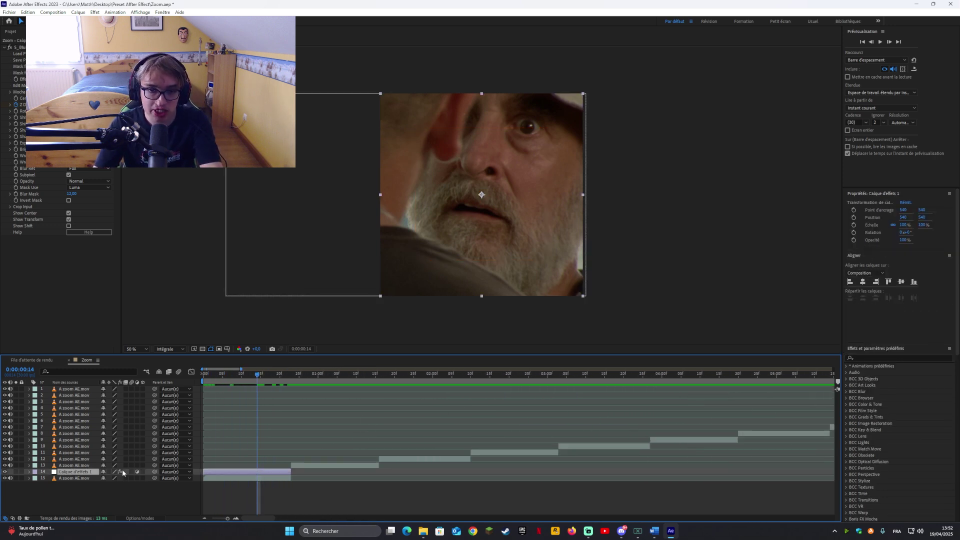
pyautogui.hotkey('ctrl', 'd')
pyautogui.hotkey('ctrl', ']')
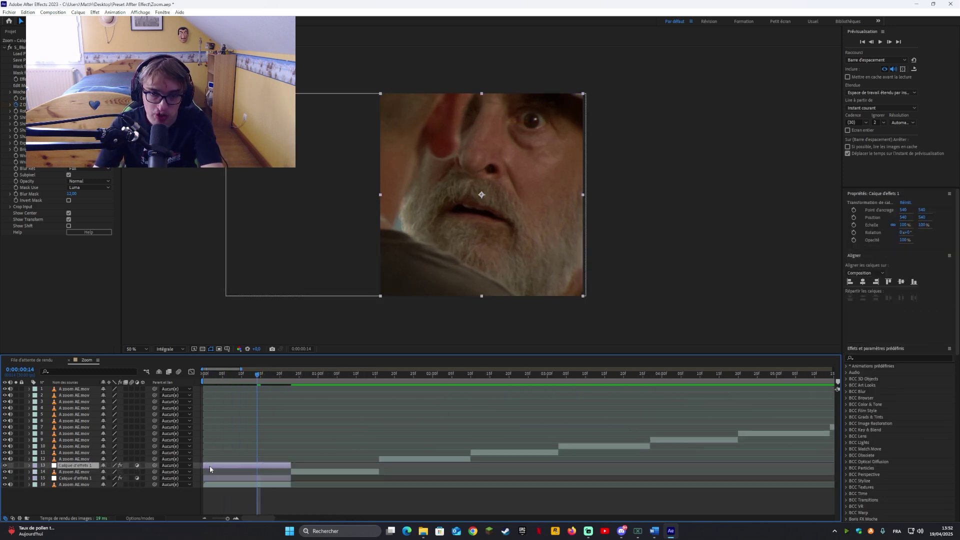
pyautogui.moveTo(209, 466); pyautogui.dragTo(297, 466)
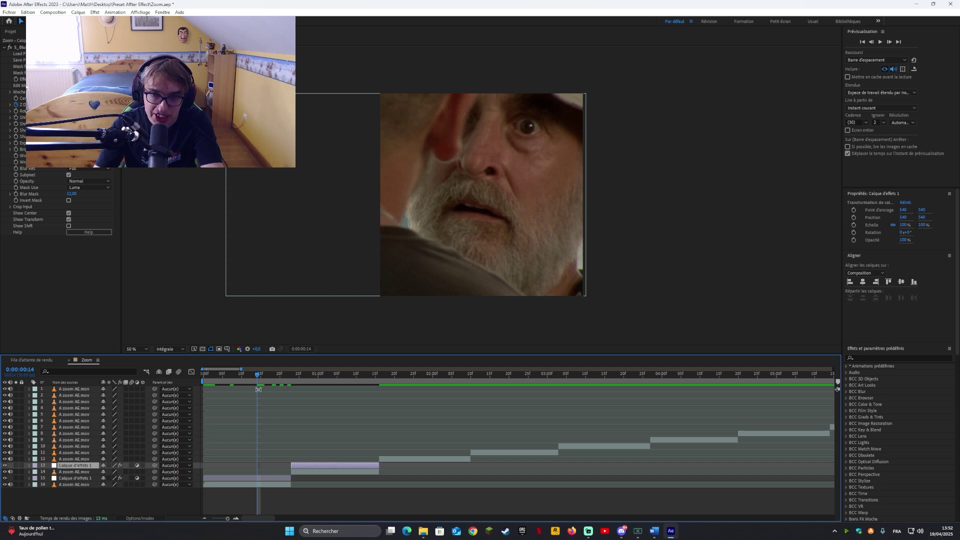
# Duplicate the adjustment layer again and place the copy directly above the third clip, starting at 0:00:01:16.
pyautogui.moveTo(256, 374); pyautogui.dragTo(376, 403)
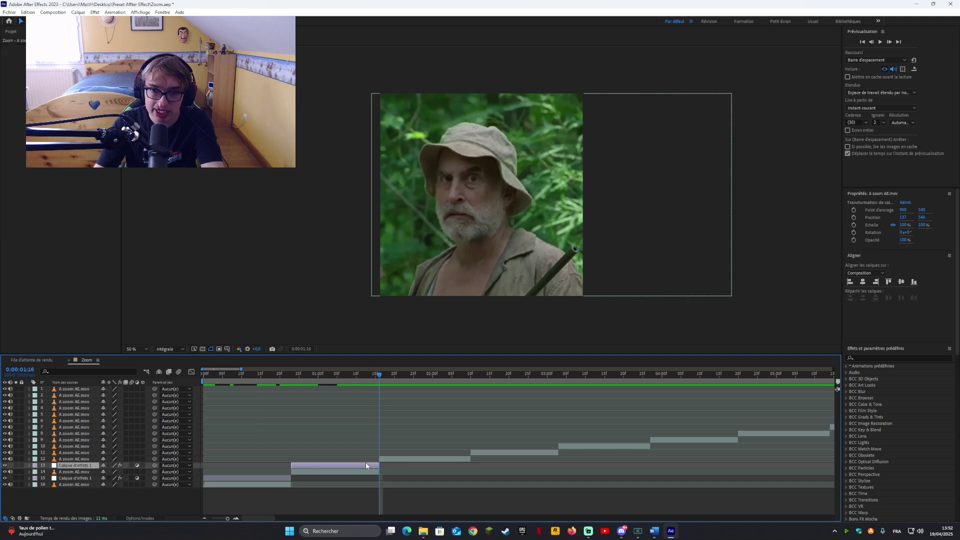
pyautogui.hotkey('ctrl', 'd')
pyautogui.moveTo(75, 465); pyautogui.dragTo(82, 459)
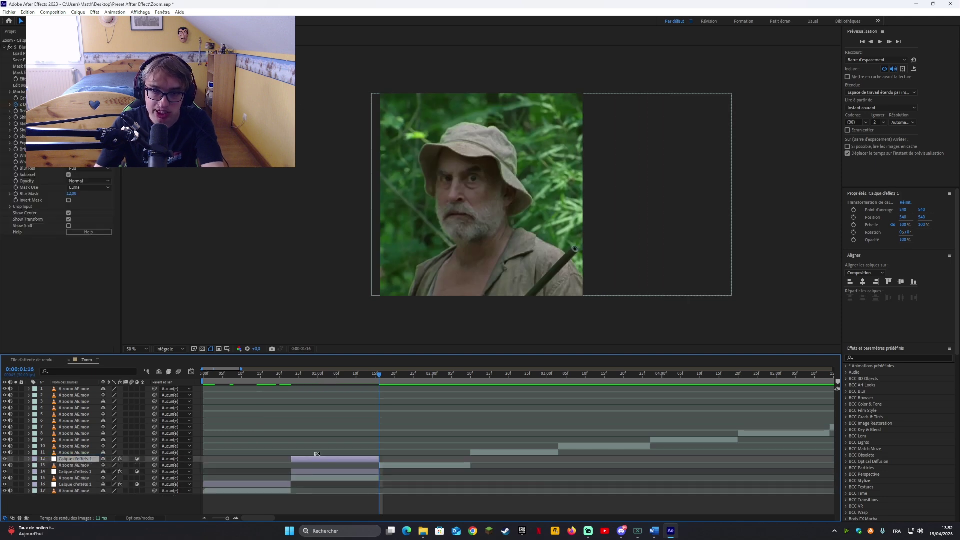
pyautogui.moveTo(323, 461); pyautogui.dragTo(409, 449)
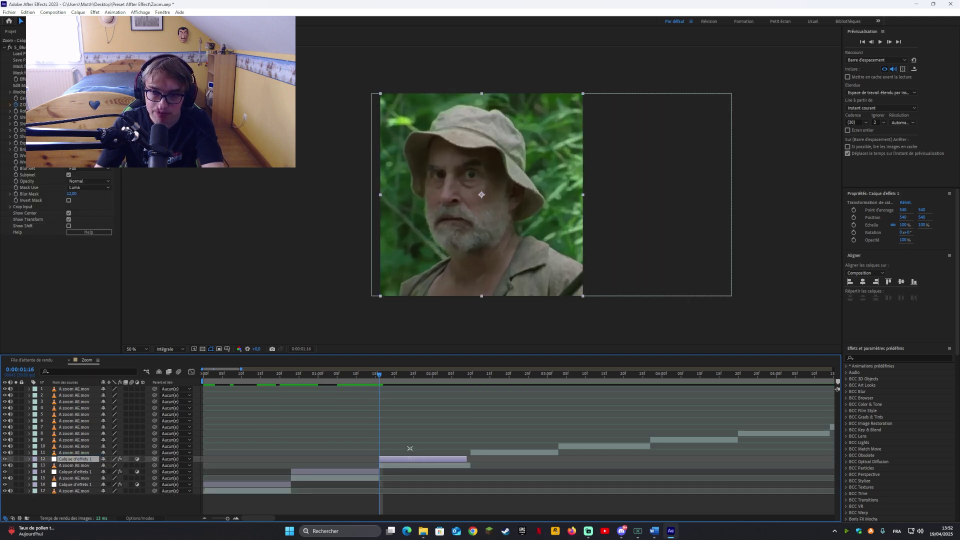
# Extend the end of the third clip's adjustment layer to 0:00:02:10, flush with the end of the clip.
pyautogui.click(391, 374)
pyautogui.moveTo(391, 374); pyautogui.dragTo(467, 379)
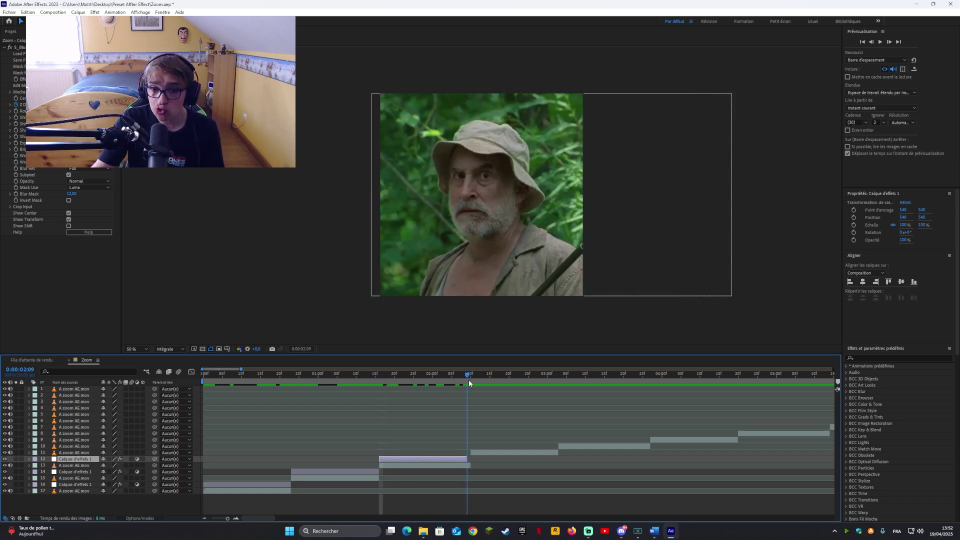
pyautogui.click(469, 380)
pyautogui.click(229, 518)
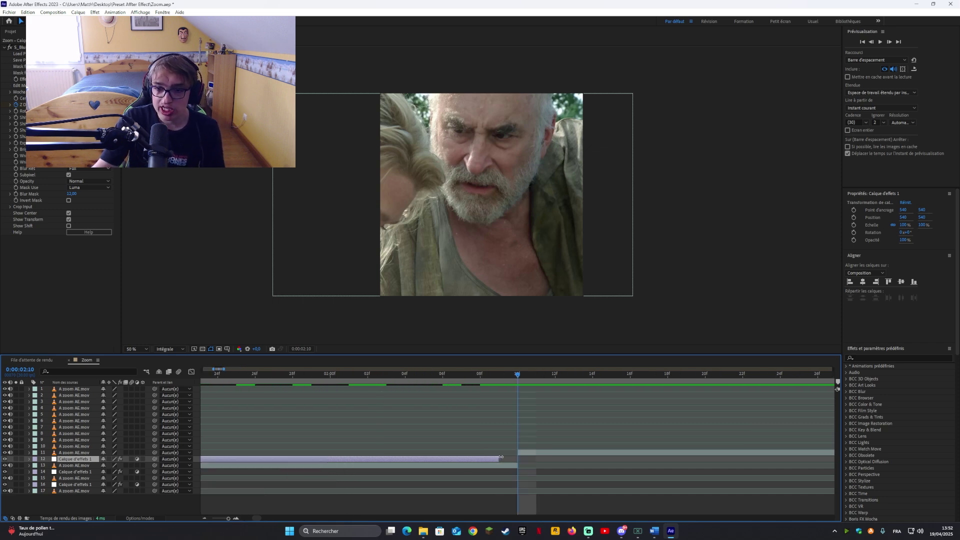
pyautogui.moveTo(504, 457); pyautogui.dragTo(510, 457)
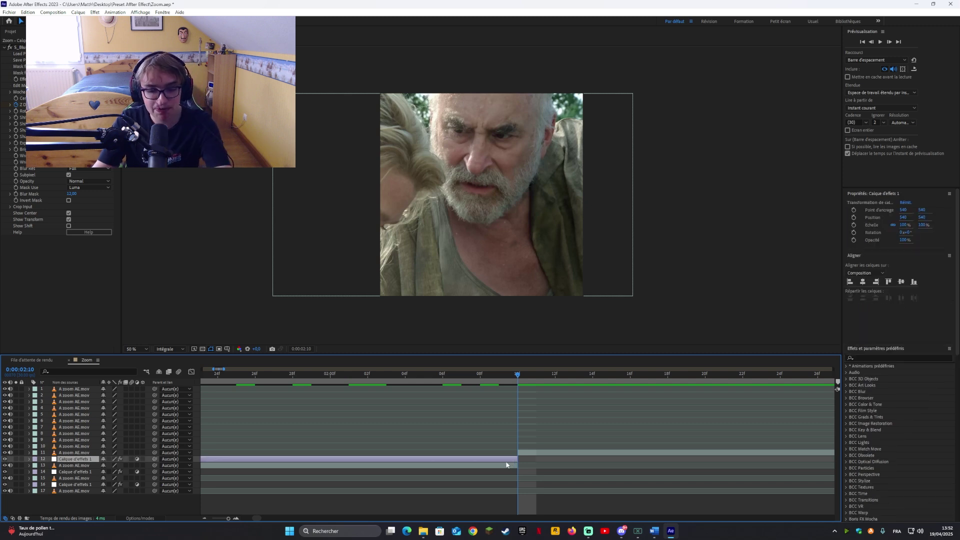
# Inspect the final Z Dist keyframe on the third clip's adjustment layer, then check the layer against the whole timeline.
pyautogui.press('u')
pyautogui.click(498, 472)
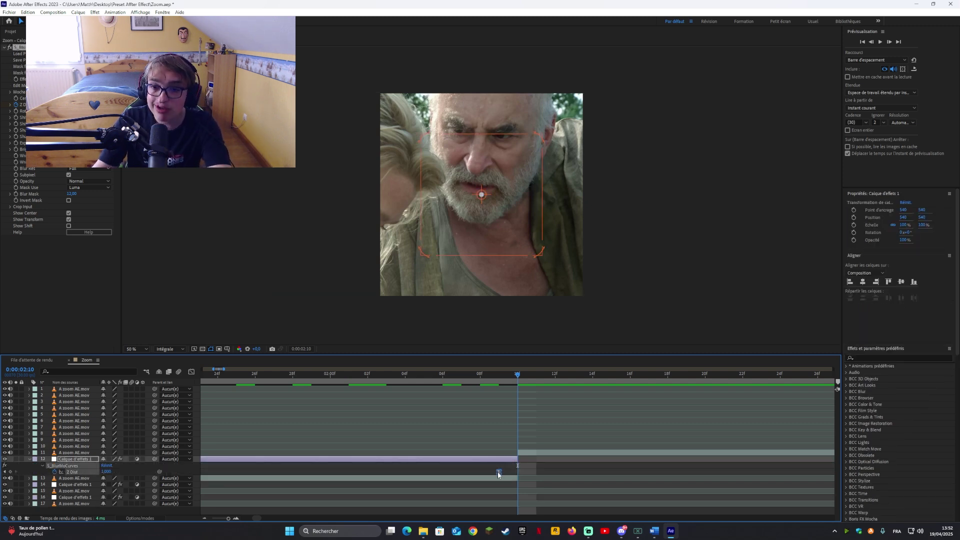
pyautogui.press('u')
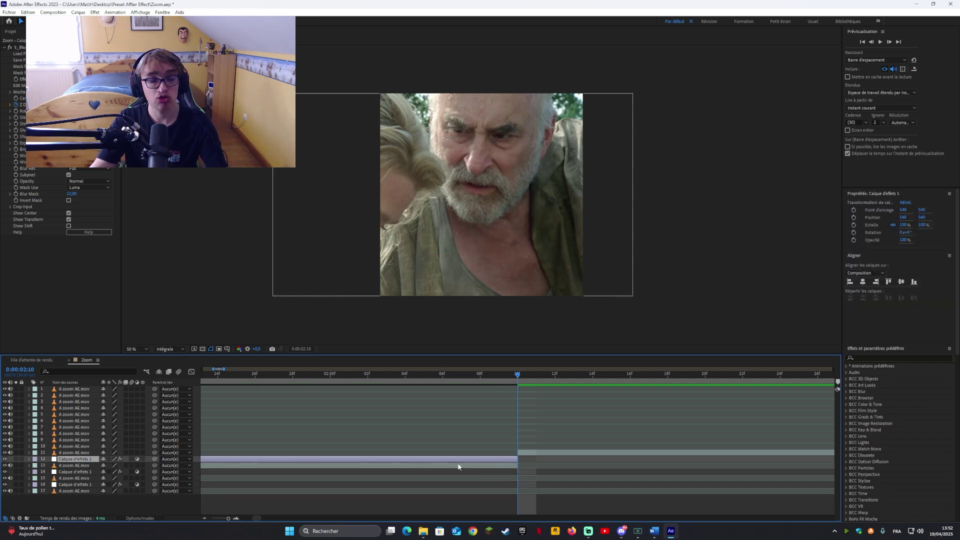
pyautogui.moveTo(228, 519); pyautogui.dragTo(227, 522)
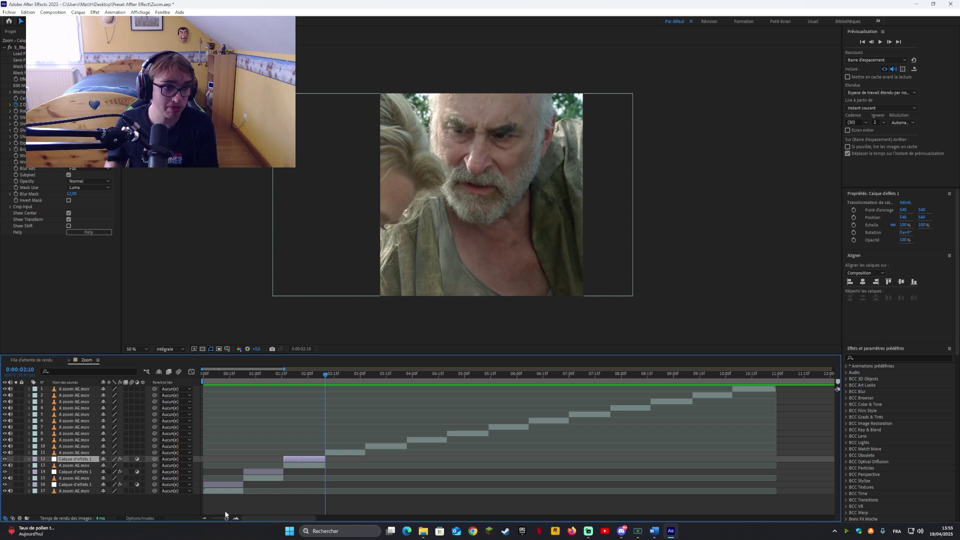
pyautogui.press('Delete')
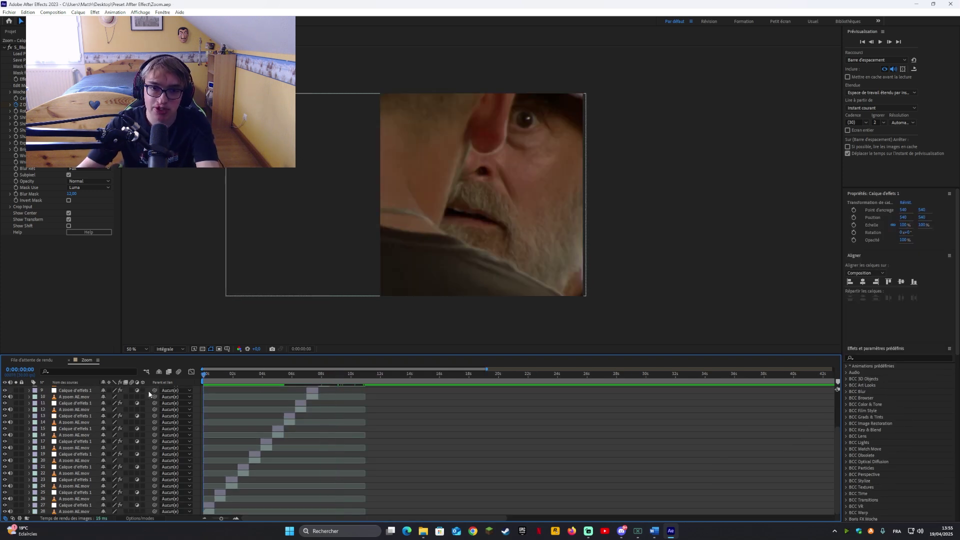
# Preview the composition from the start to check the zooms on the clips.
pyautogui.press('space')
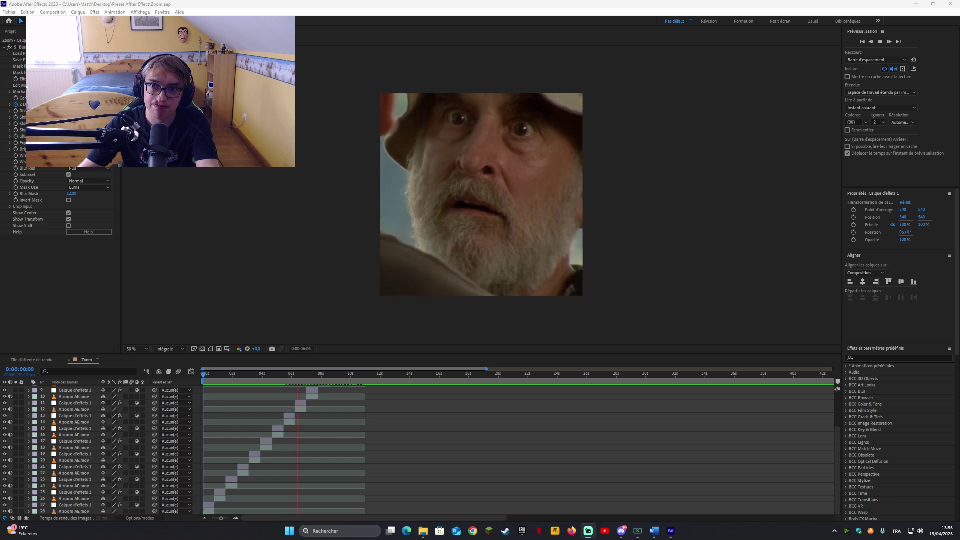
pyautogui.click(469, 442)
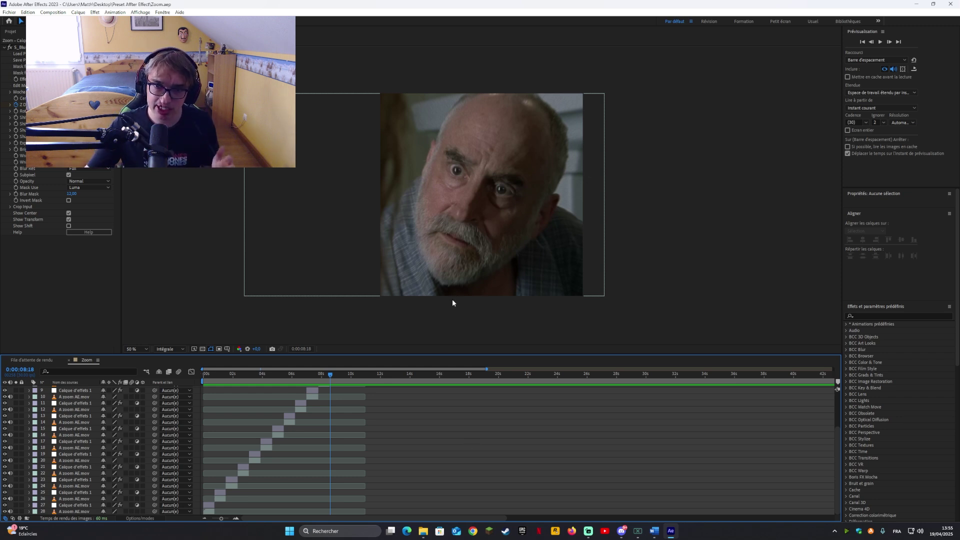
# Set the work area's end to 0:00:10:29, where the last clip ends, and return to the composition start.
pyautogui.press(';')
pyautogui.moveTo(520, 374); pyautogui.dragTo(534, 376)
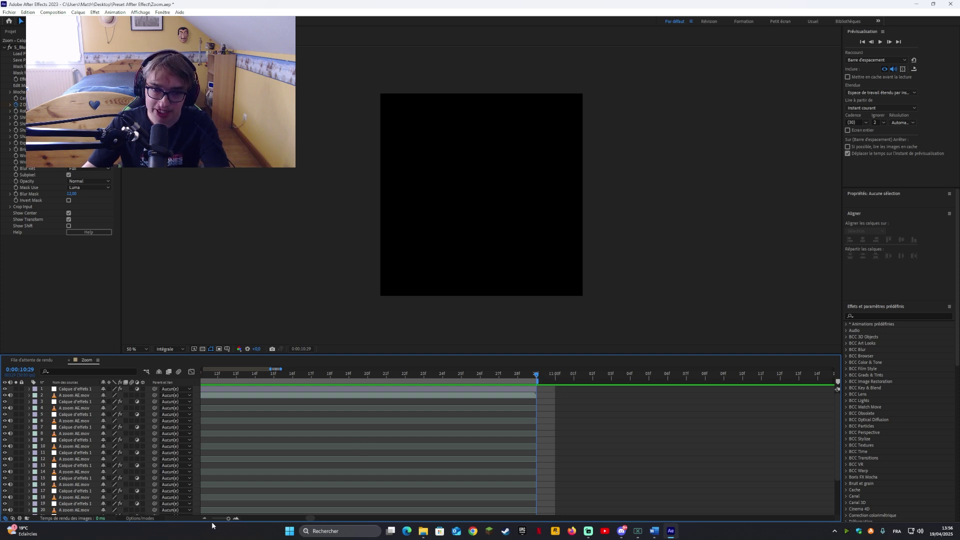
pyautogui.moveTo(221, 520); pyautogui.dragTo(216, 518)
pyautogui.press('Home')
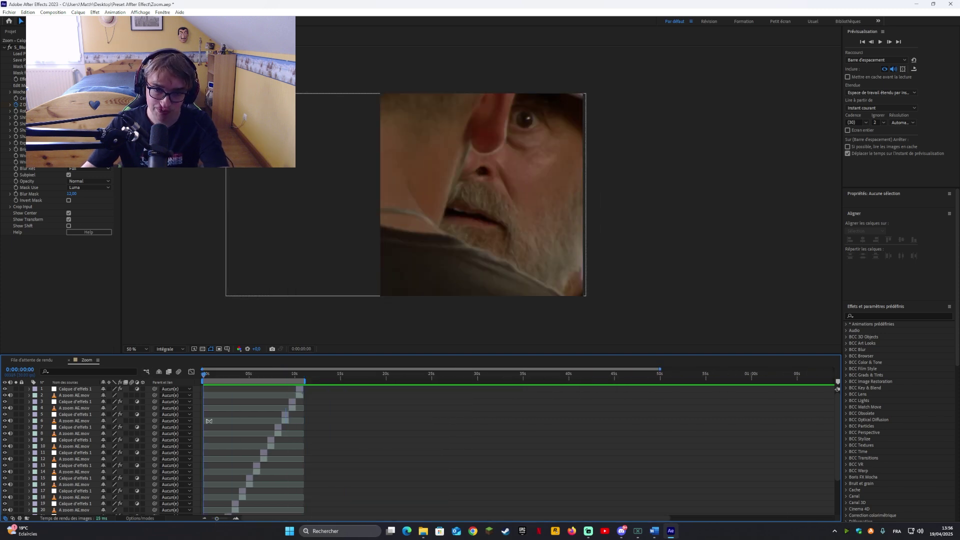
# Apply the saved Twixtor animation preset to the new adjustment layer over the second clip at 0:00:00:23.
pyautogui.press('=')
pyautogui.scroll(-3, 257, 505)
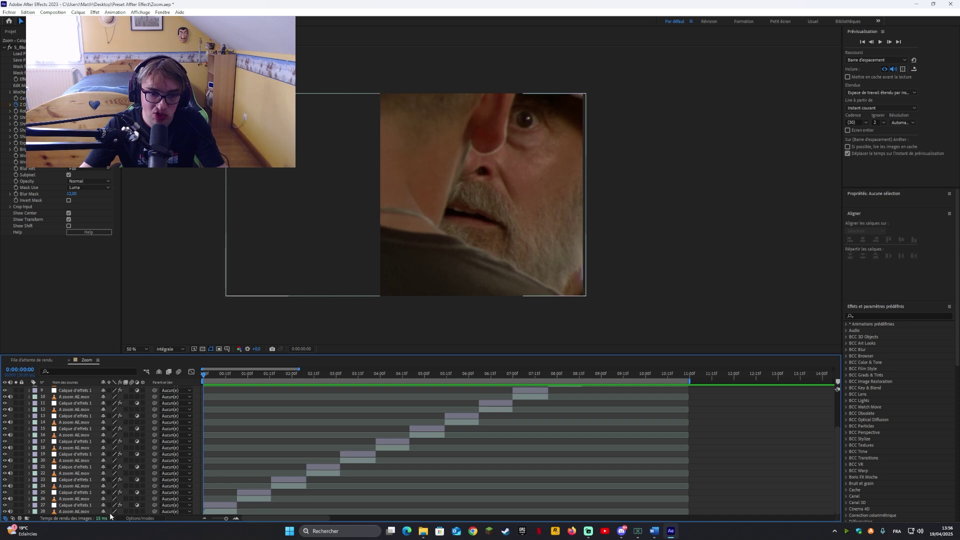
pyautogui.click(111, 498)
pyautogui.press('i')
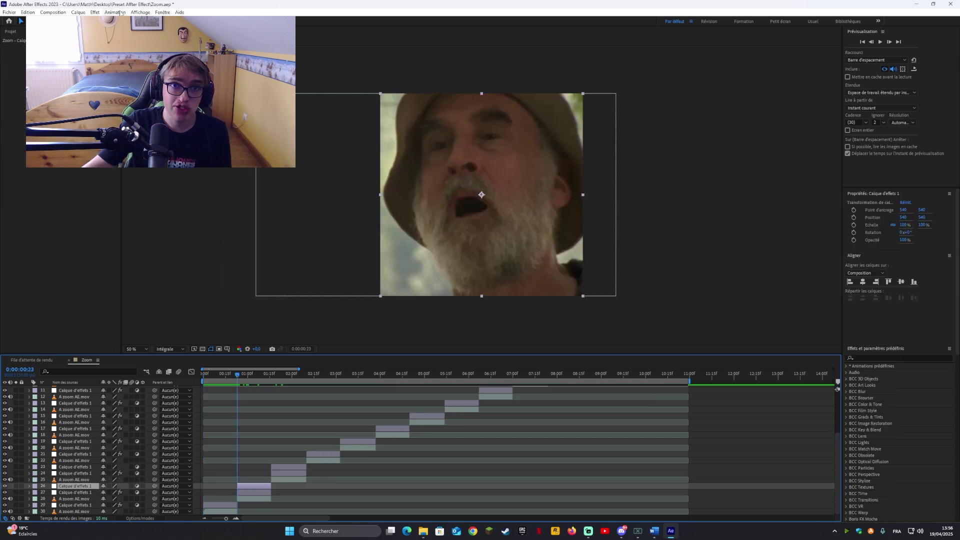
pyautogui.click(121, 13)
pyautogui.click(150, 30)
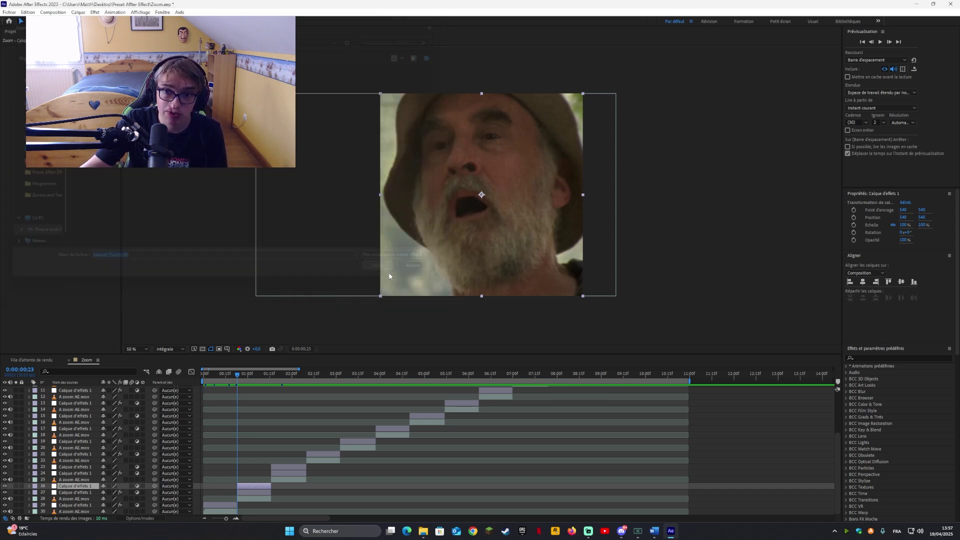
pyautogui.click(388, 272)
# Remove the surplus Twixtor Speed % keyframes, keeping one at 0:00:00:23 and one at about 0:00:01:06.
pyautogui.moveTo(226, 519); pyautogui.dragTo(228, 519)
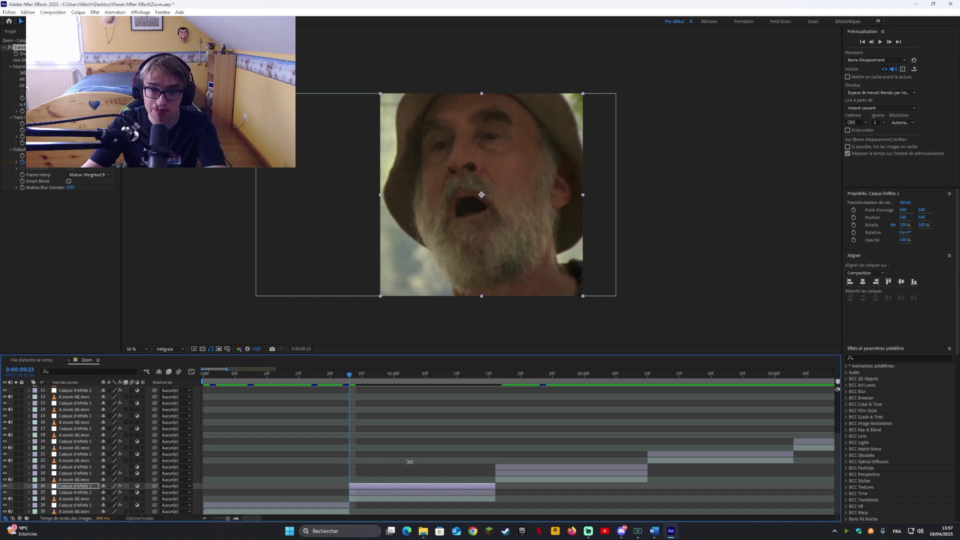
pyautogui.press('u')
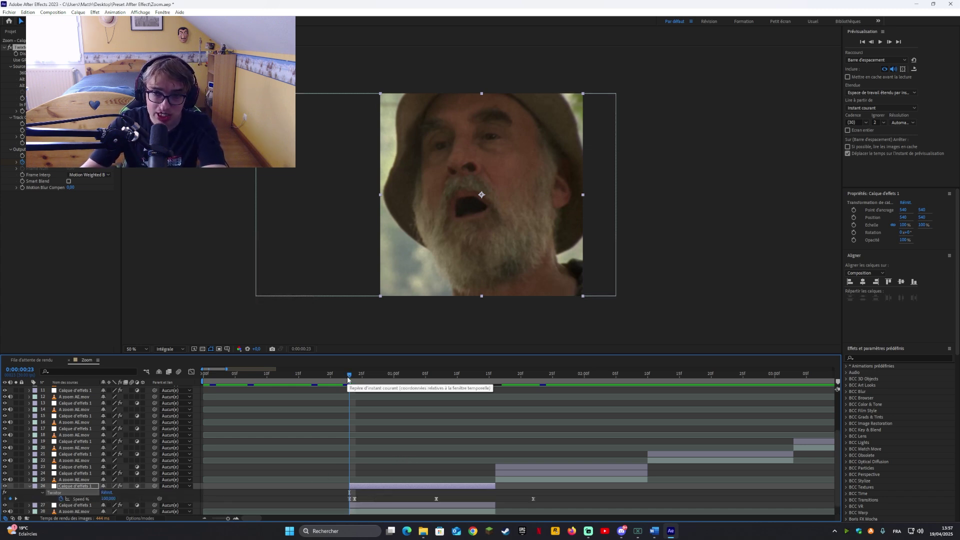
pyautogui.moveTo(349, 379); pyautogui.dragTo(353, 380)
pyautogui.moveTo(366, 384)
pyautogui.mouseDown()
pyautogui.moveTo(388, 383)
pyautogui.moveTo(356, 385)
pyautogui.mouseUp()
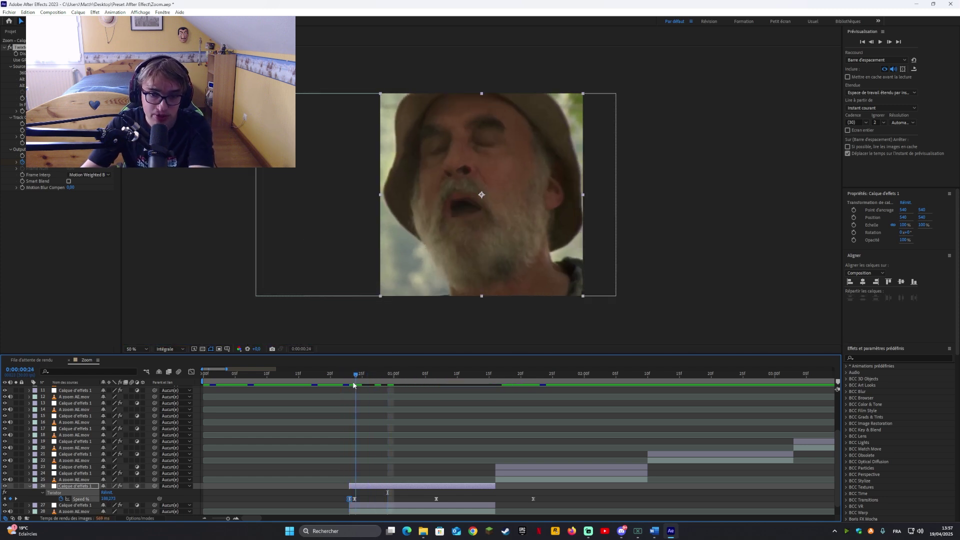
pyautogui.click(354, 499)
pyautogui.press('Delete')
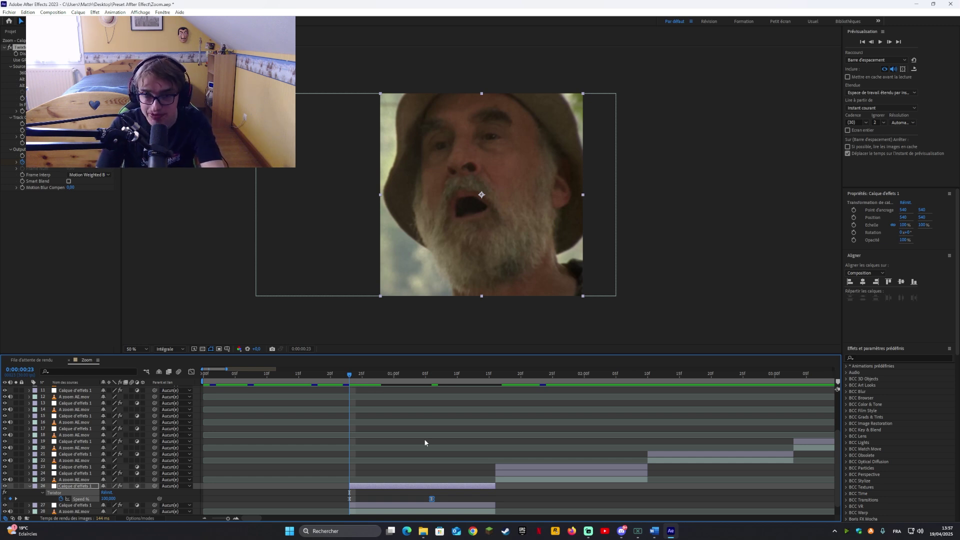
# Move the second Twixtor Speed % keyframe to 0:00:00:28.
pyautogui.press('space')
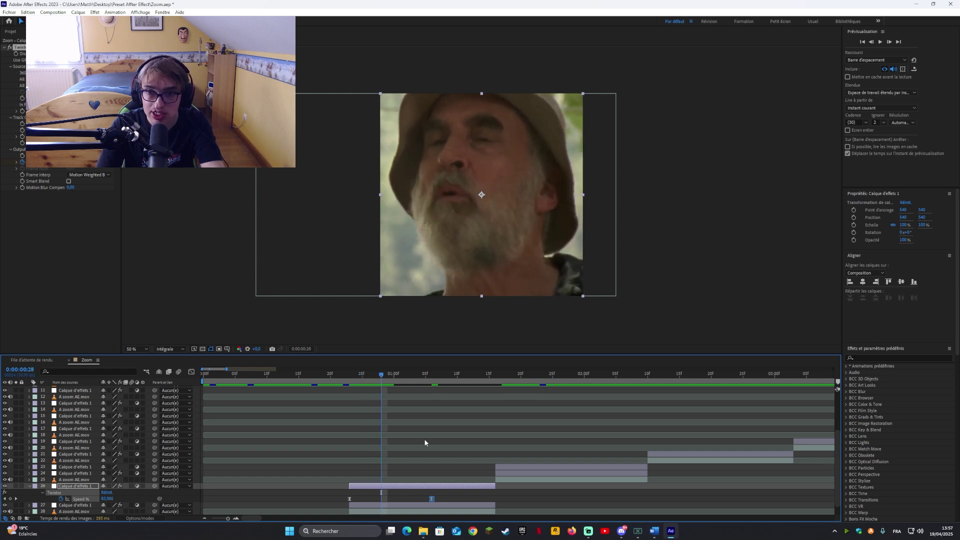
pyautogui.moveTo(432, 499); pyautogui.dragTo(393, 499)
pyautogui.click(394, 498)
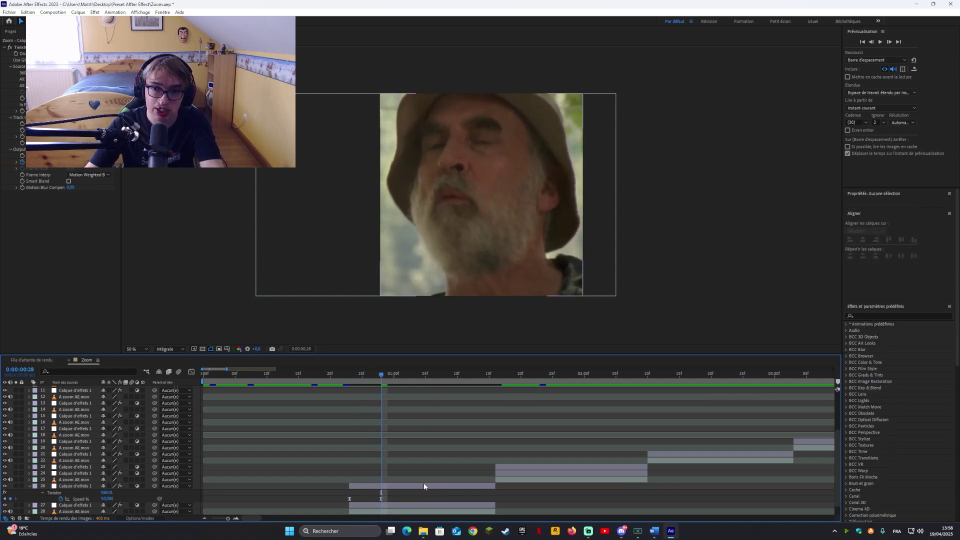
# Delete the surplus adjustment layer above the third clip.
pyautogui.click(423, 486)
pyautogui.click(520, 473)
pyautogui.press('Delete')
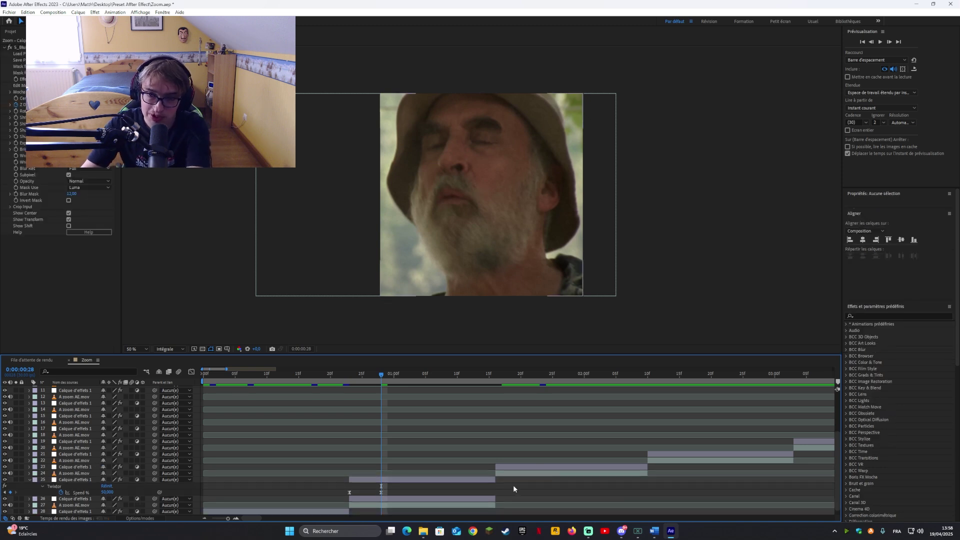
# Place a copy of the second clip's Twixtor adjustment layer over the third clip, aligned to its start at 0:00:01:16, and save the project.
pyautogui.click(479, 480)
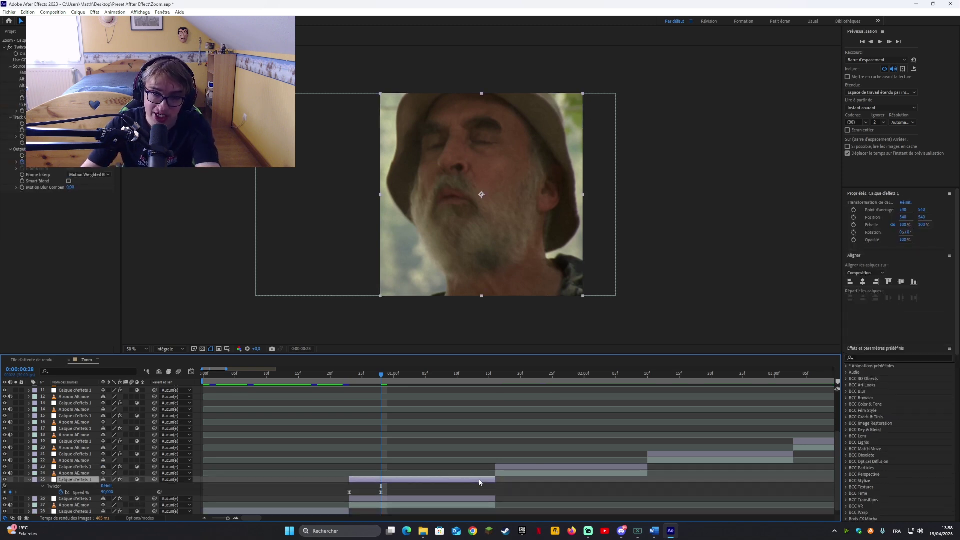
pyautogui.moveTo(228, 519); pyautogui.dragTo(228, 521)
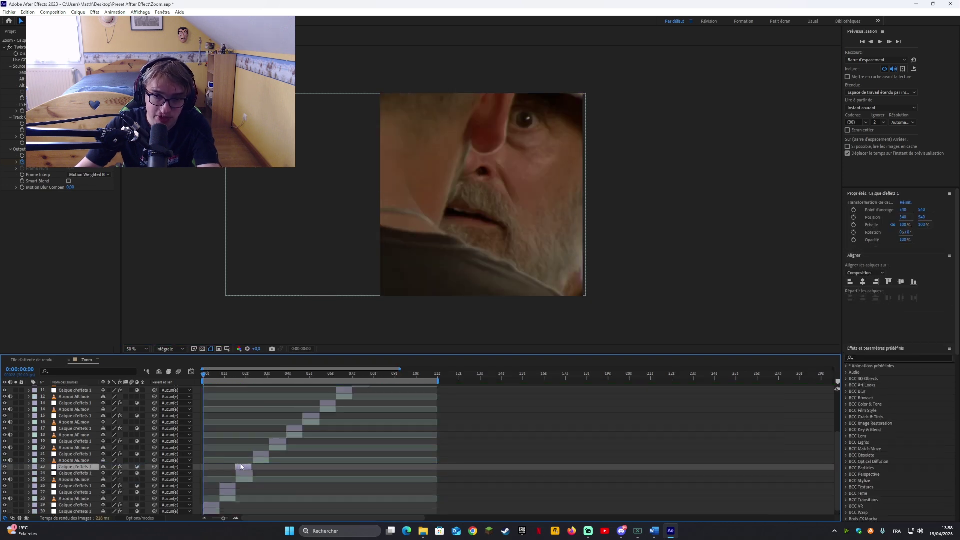
pyautogui.hotkey('ctrl', 's')
pyautogui.click(245, 376)
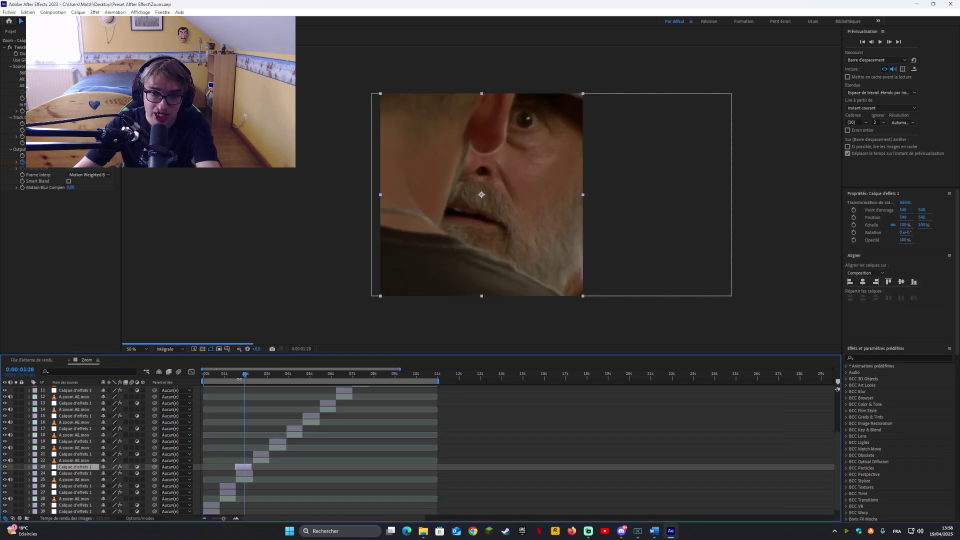
pyautogui.moveTo(228, 519); pyautogui.dragTo(229, 519)
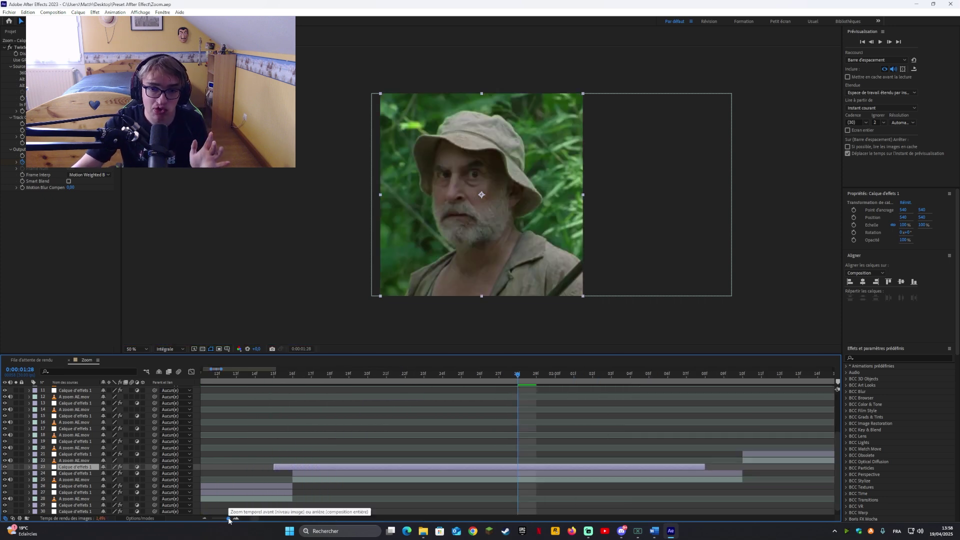
pyautogui.moveTo(229, 519); pyautogui.dragTo(228, 519)
pyautogui.moveTo(448, 467); pyautogui.dragTo(455, 468)
# Duplicate the second clip's Twixtor adjustment layer, move the copy above the fourth clip's layers and shift it in time over that clip.
pyautogui.click(470, 496)
pyautogui.click(420, 488)
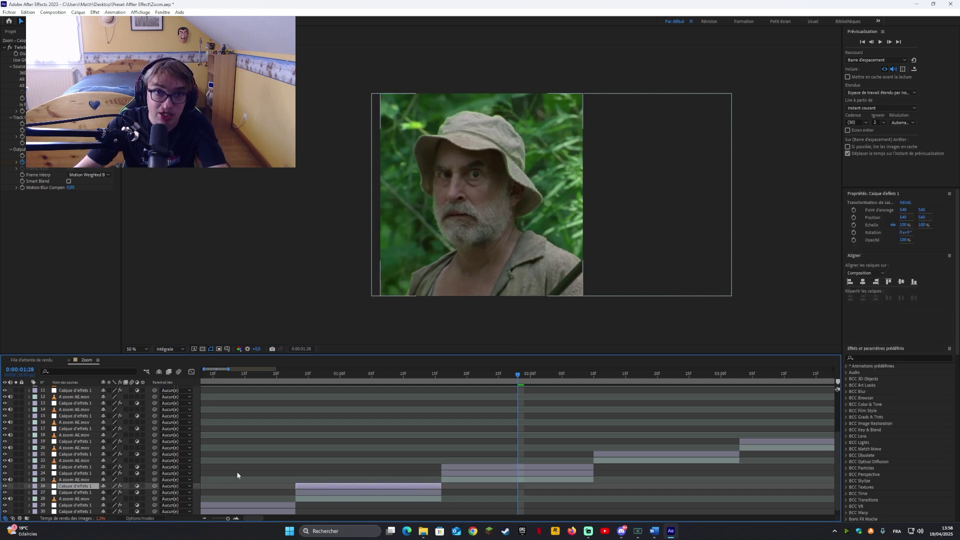
pyautogui.hotkey('ctrl', 'd')
pyautogui.moveTo(81, 487); pyautogui.dragTo(80, 453)
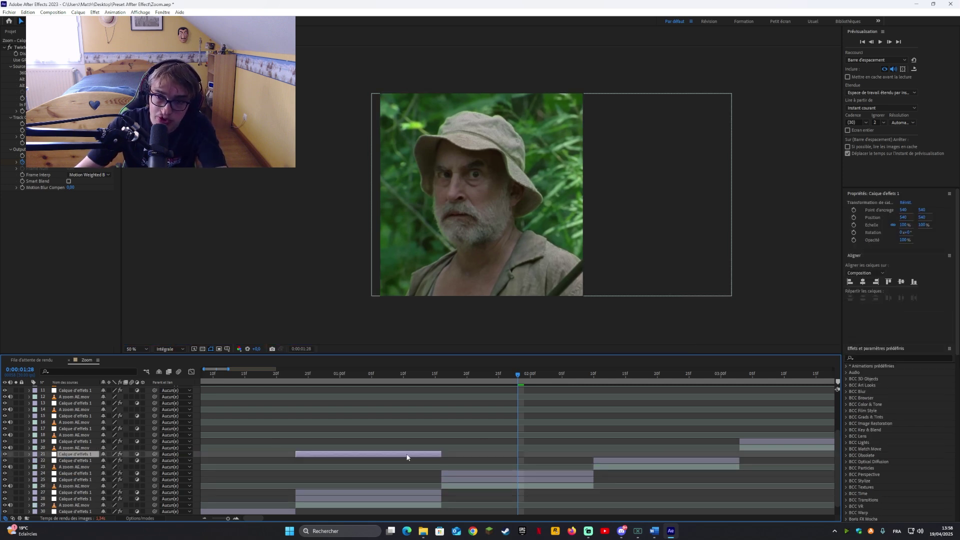
pyautogui.moveTo(407, 454); pyautogui.dragTo(706, 447)
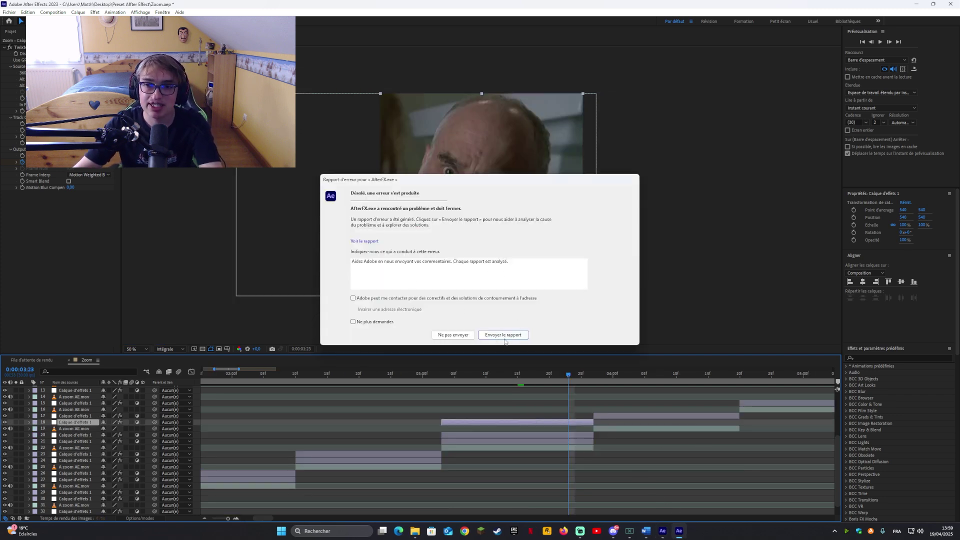
# Send the crash report and reopen Zoom.aep from the Preset Affter Effect folder with the Twixtor effect disabled.
pyautogui.click(503, 335)
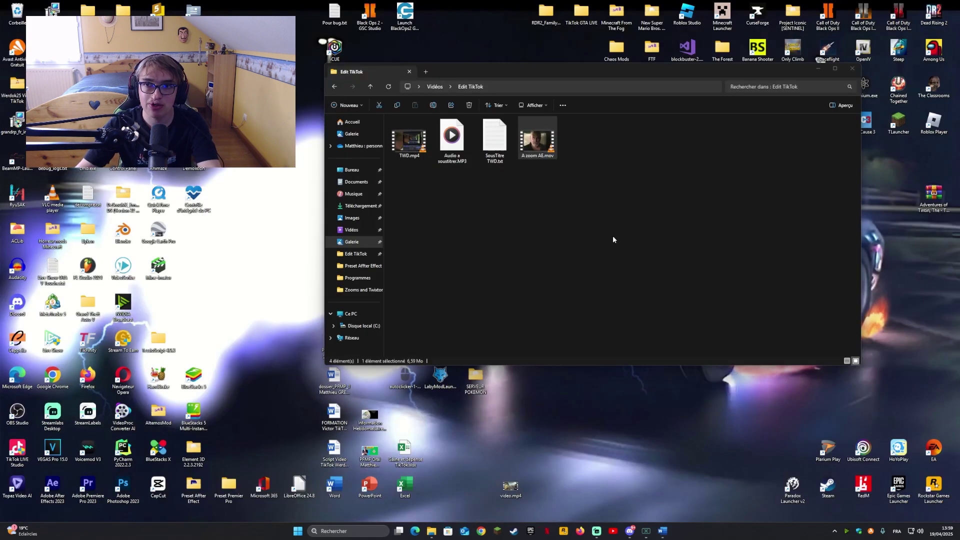
pyautogui.doubleClick(194, 486)
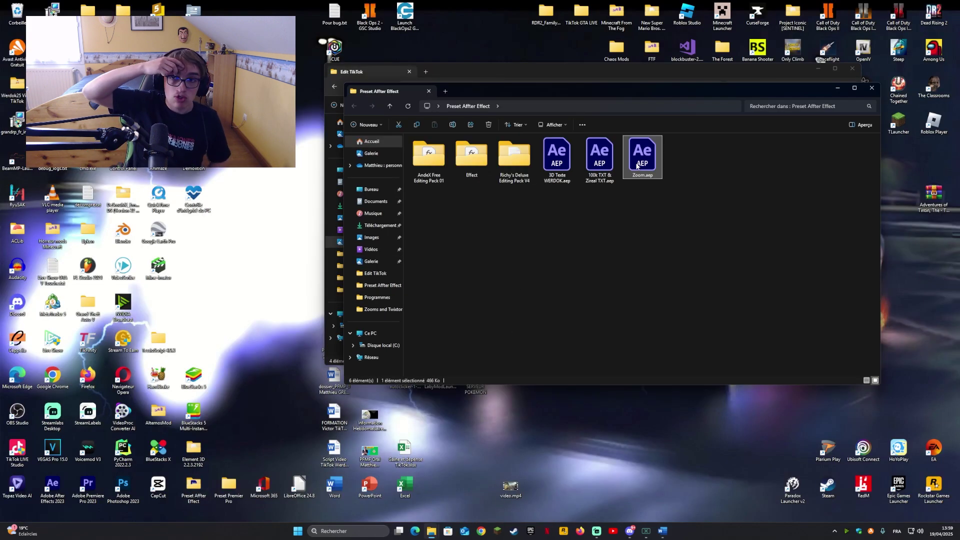
pyautogui.doubleClick(640, 156)
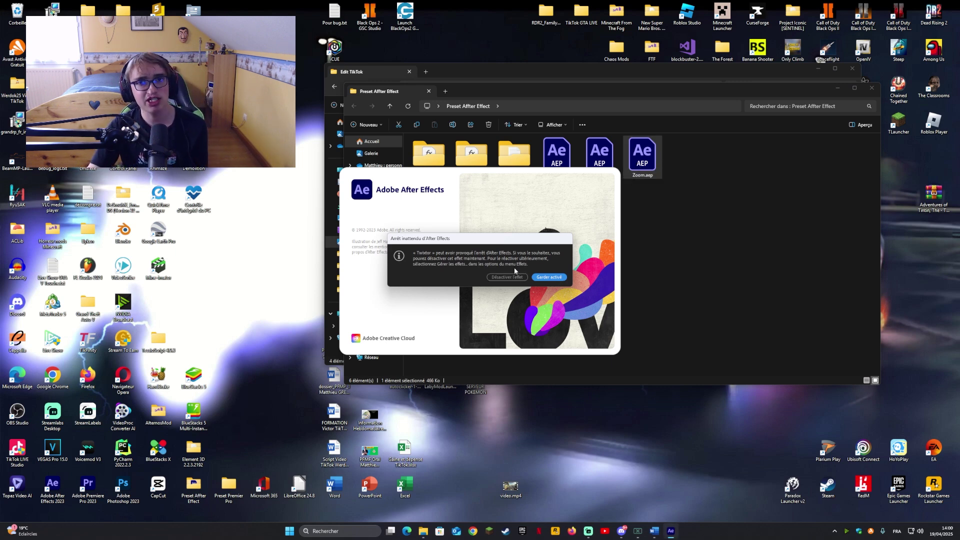
pyautogui.click(501, 278)
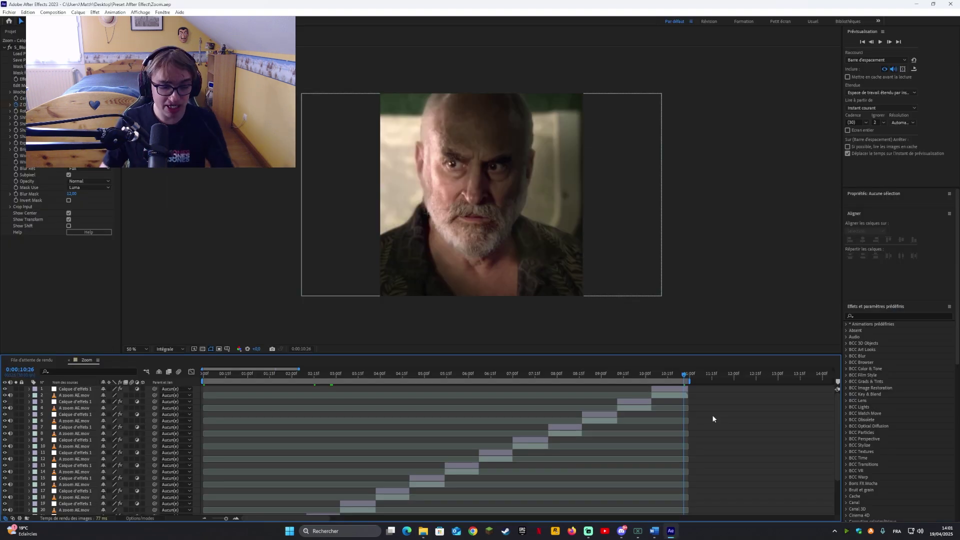
# Queue the Zoom composition for rendering and render it in H.264 as Zoom.mp4 in the Edit TikTok folder.
pyautogui.hotkey('ctrl', 'm')
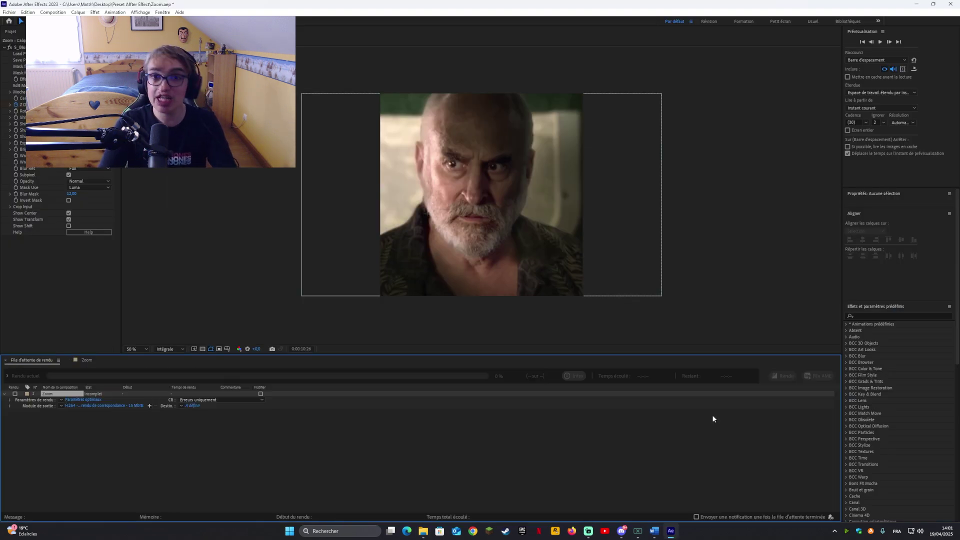
pyautogui.click(197, 407)
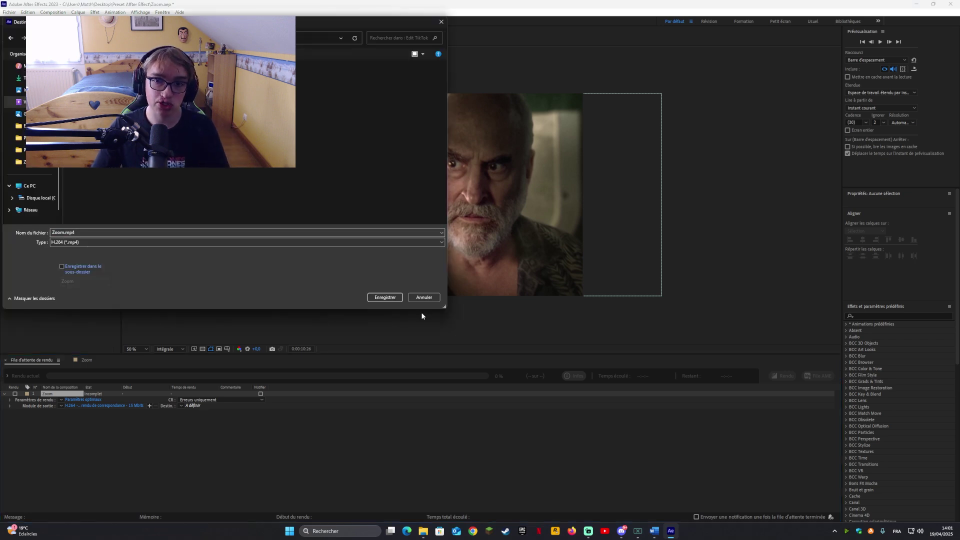
pyautogui.click(385, 297)
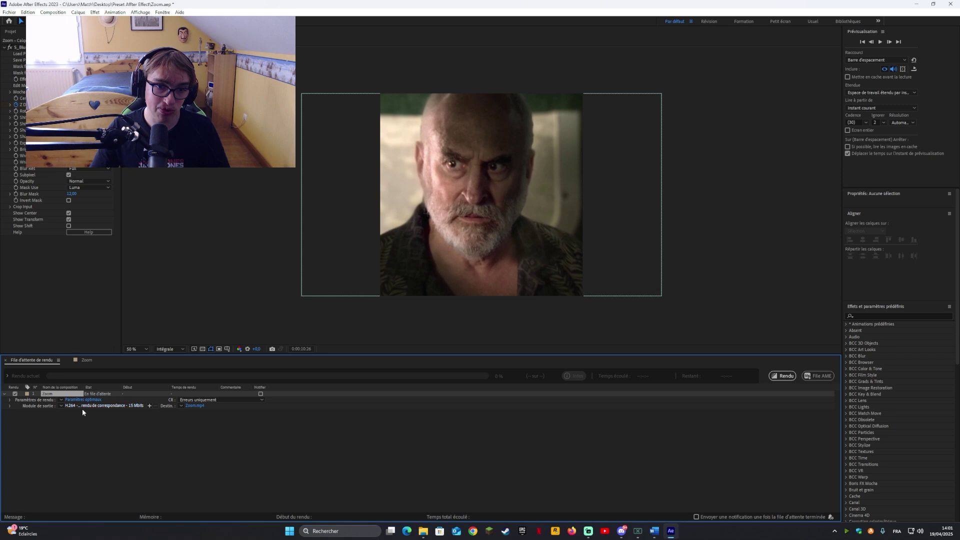
pyautogui.click(783, 376)
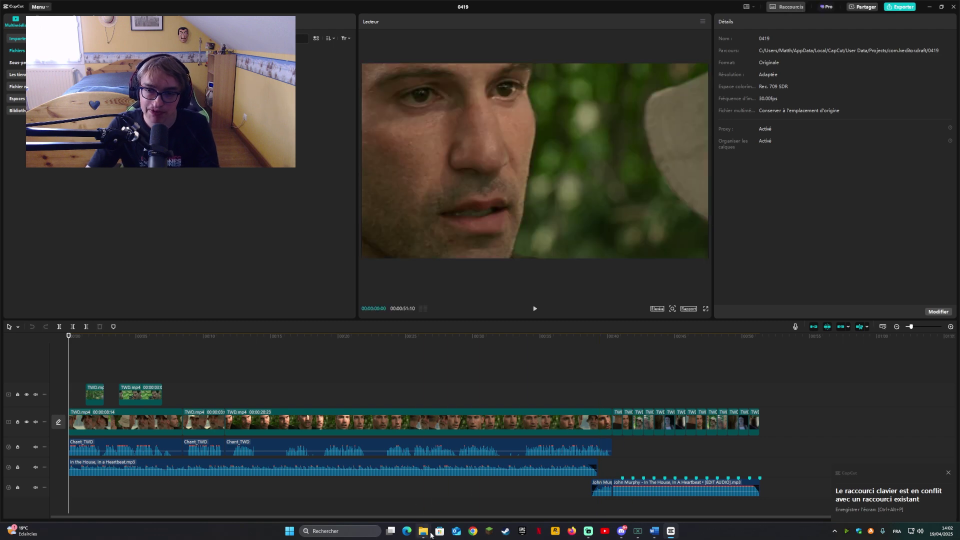
# Import the rendered Zoom.mp4 from the Edit TikTok folder into the CapCut project's media library.
pyautogui.moveTo(431, 535)
pyautogui.click(424, 498)
pyautogui.moveTo(579, 137); pyautogui.dragTo(129, 182)
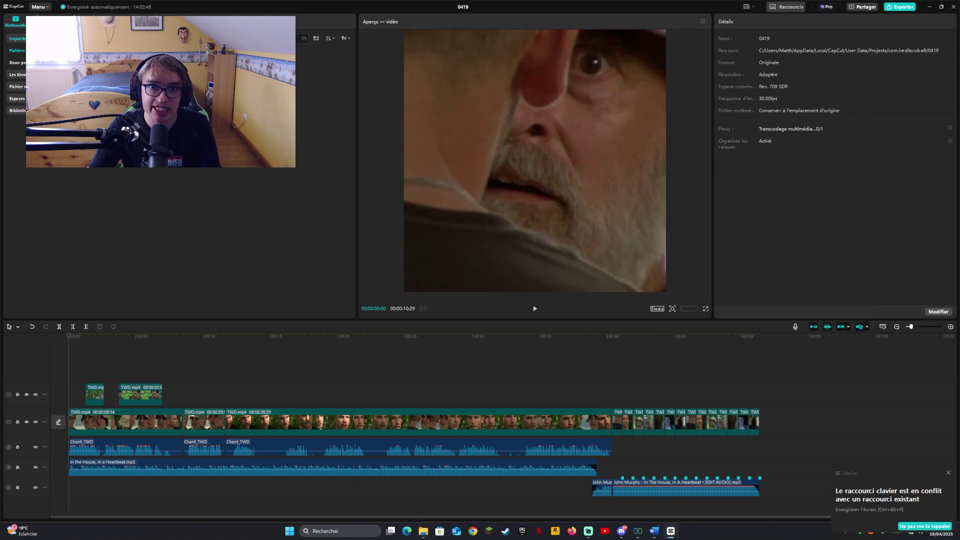
# Replace the short clips and their edit audio at the timeline's end with Zoom.mp4, and extract its audio to a separate track.
pyautogui.click(685, 488)
pyautogui.moveTo(826, 409); pyautogui.dragTo(617, 503)
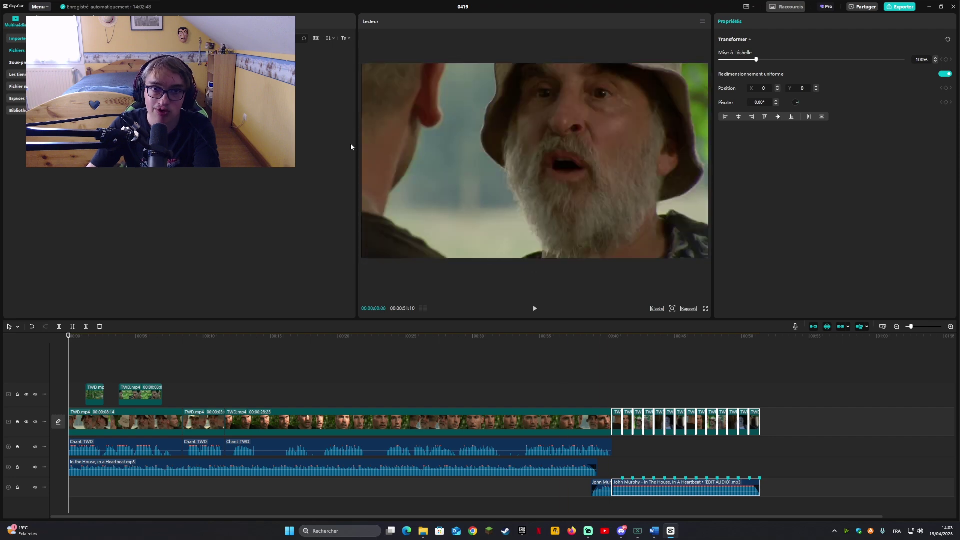
pyautogui.press('Delete')
pyautogui.moveTo(351, 145); pyautogui.dragTo(644, 426)
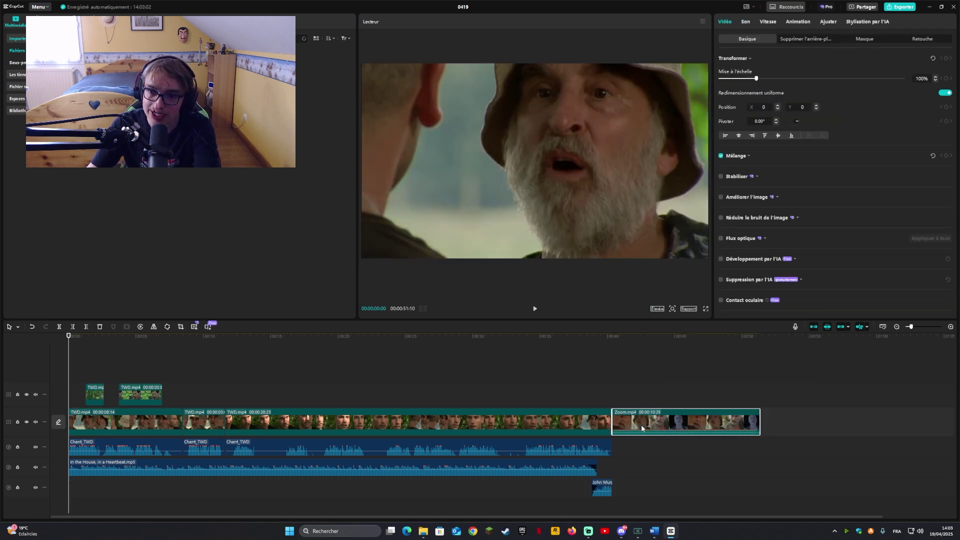
pyautogui.rightClick(642, 424)
pyautogui.click(670, 342)
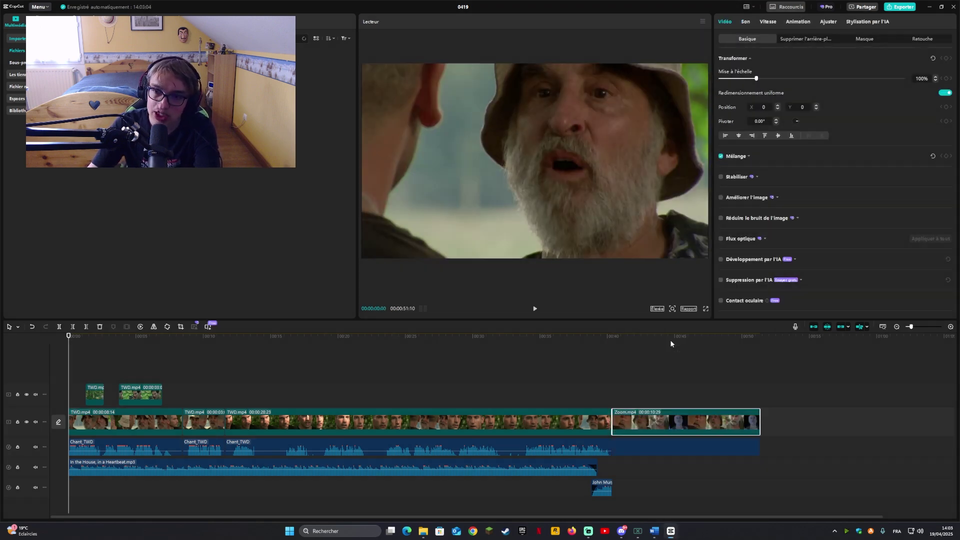
# Play back the timeline from about 37 seconds into the Zoom.mp4 clip to check how the two parts join.
pyautogui.click(585, 362)
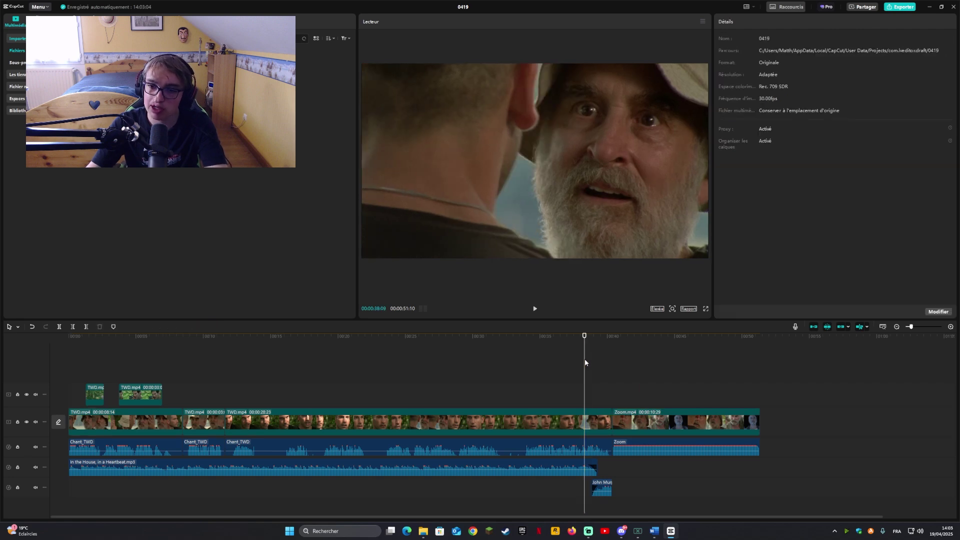
pyautogui.press('space')
pyautogui.click(572, 359)
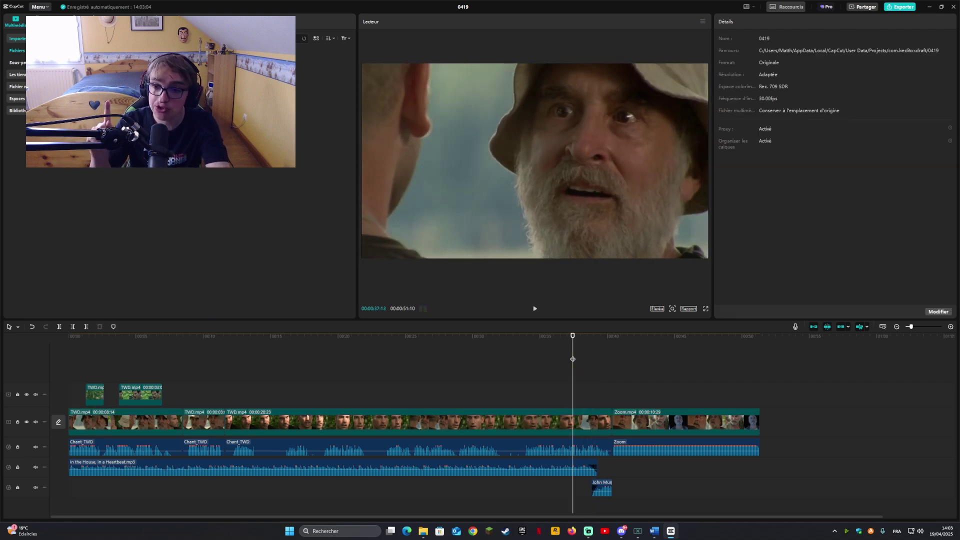
pyautogui.press('space')
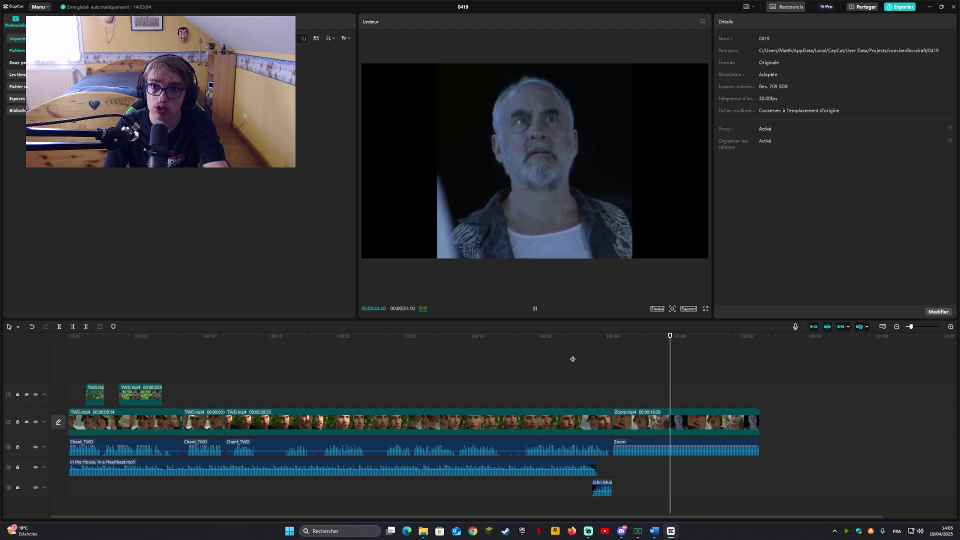
pyautogui.press('space')
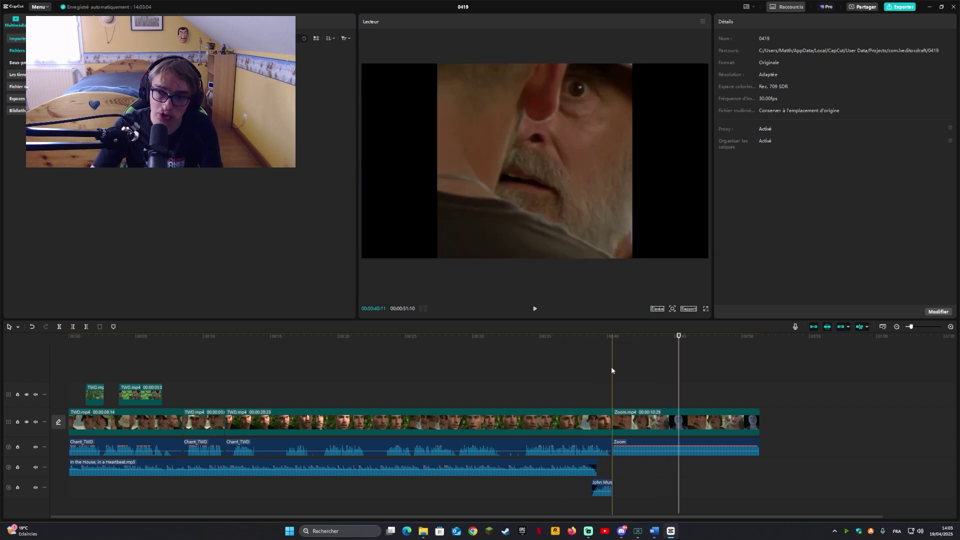
# Add a transition at the cut between the last TWD.mp4 clip and Zoom.mp4 on the main track.
pyautogui.click(611, 367)
pyautogui.click(122, 20)
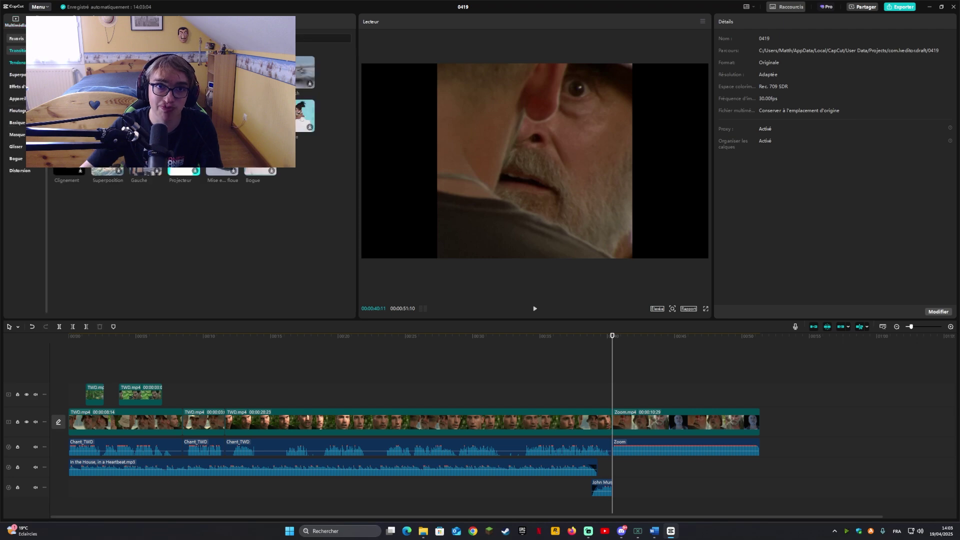
pyautogui.hotkey('ctrl', '-')
pyautogui.click(539, 370)
pyautogui.moveTo(539, 370)
pyautogui.mouseDown()
pyautogui.moveTo(70, 374)
pyautogui.moveTo(533, 379)
pyautogui.mouseUp()
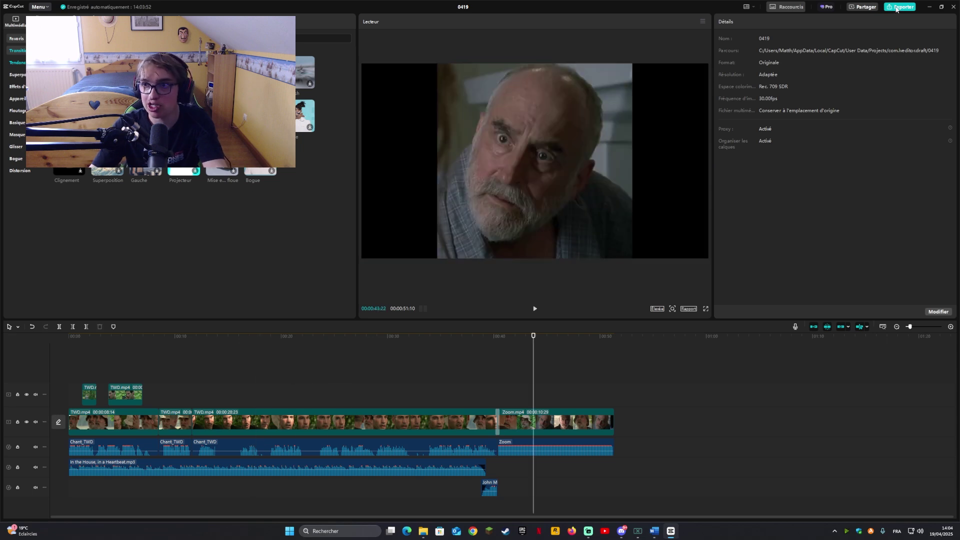
# Export the project as "A 4k 120FPS" in 1080P mov format at 30fps, and dismiss the sharing options.
pyautogui.click(895, 7)
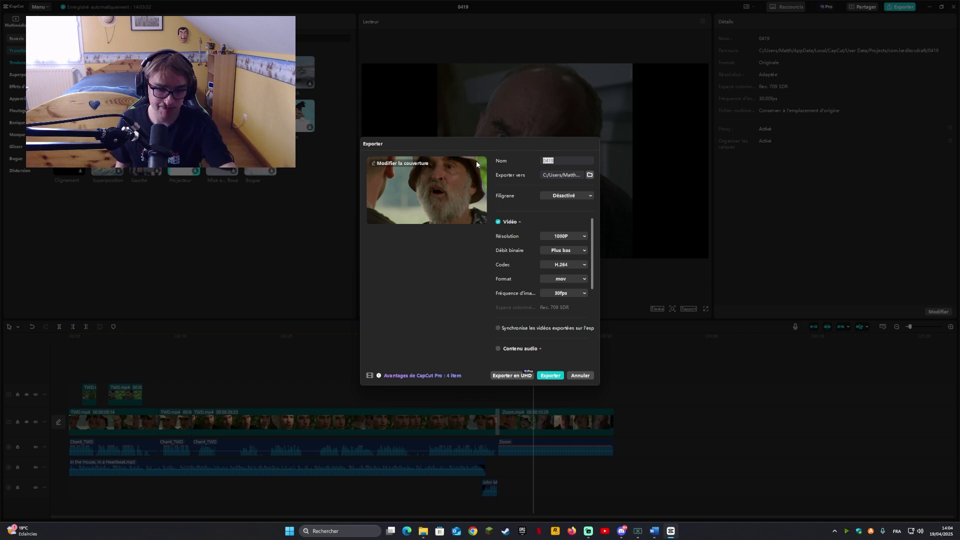
pyautogui.write('A')
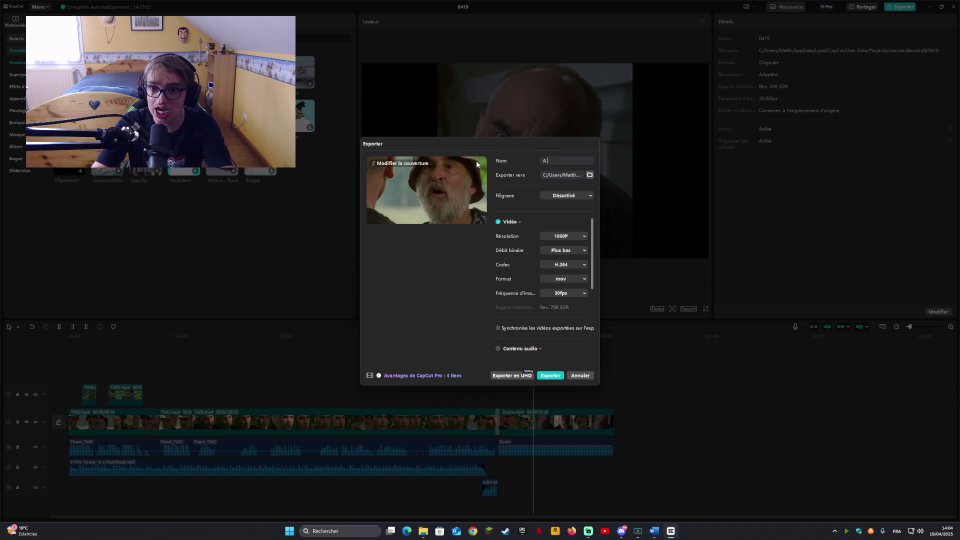
pyautogui.write(' 4k 120')
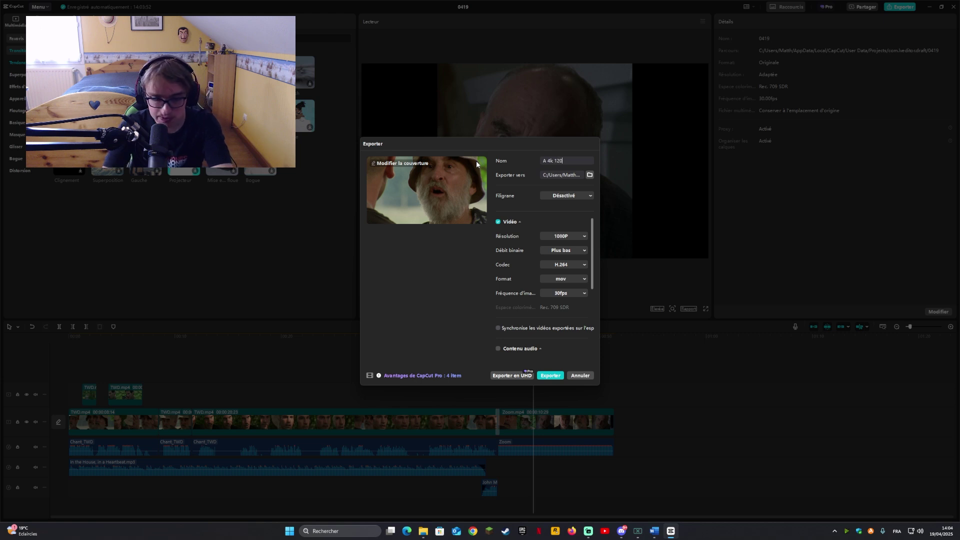
pyautogui.write('FPS')
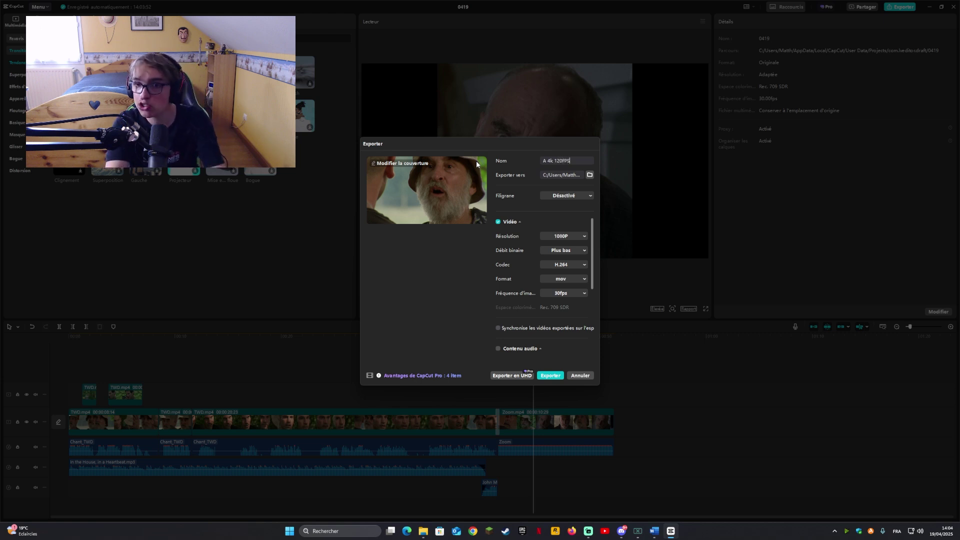
pyautogui.click(550, 375)
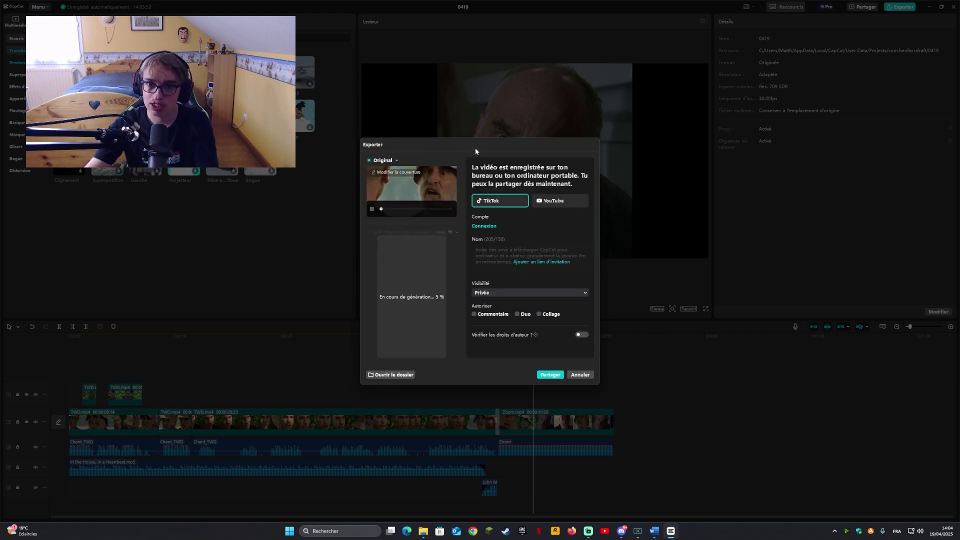
pyautogui.click(580, 375)
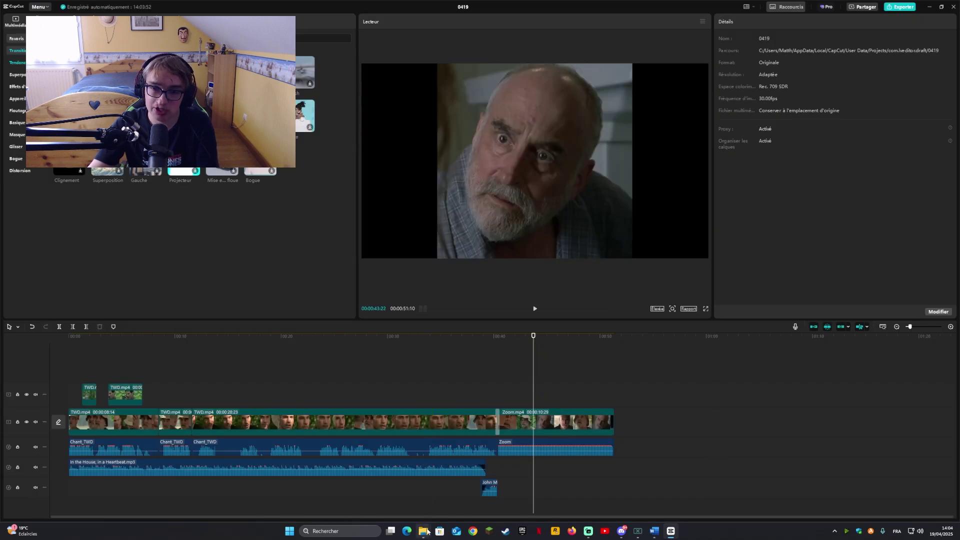
# Switch to Topaz Video AI and import the video A 4k 120FPS.mov.
pyautogui.moveTo(427, 531)
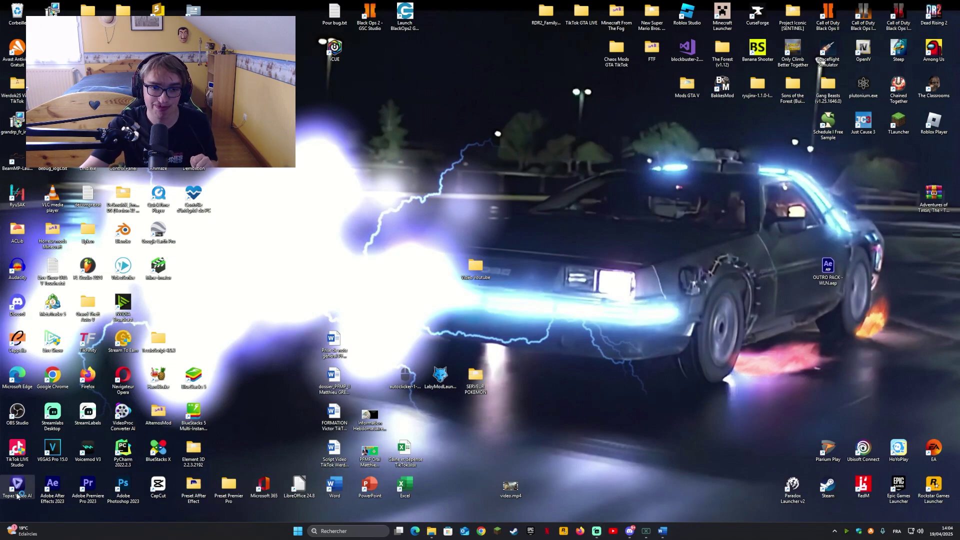
pyautogui.doubleClick(17, 495)
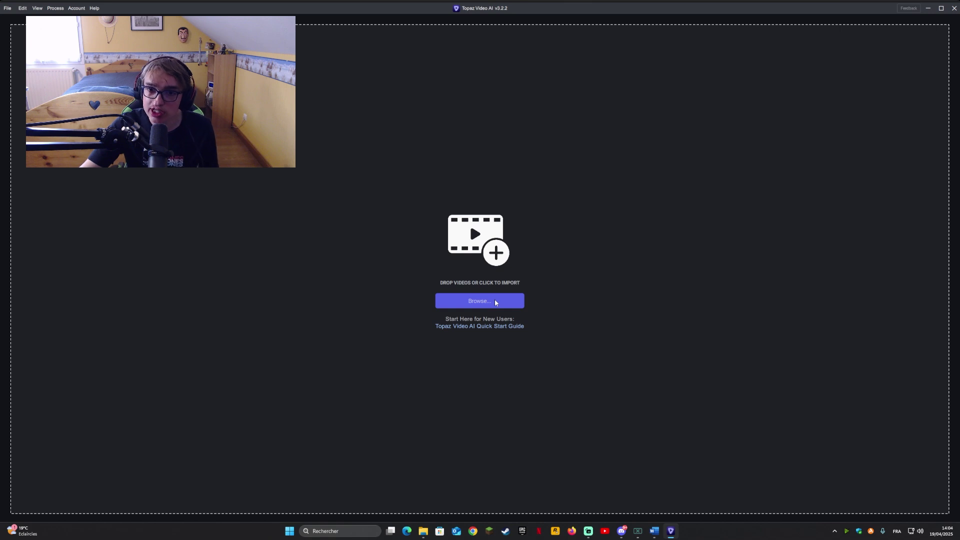
pyautogui.click(496, 302)
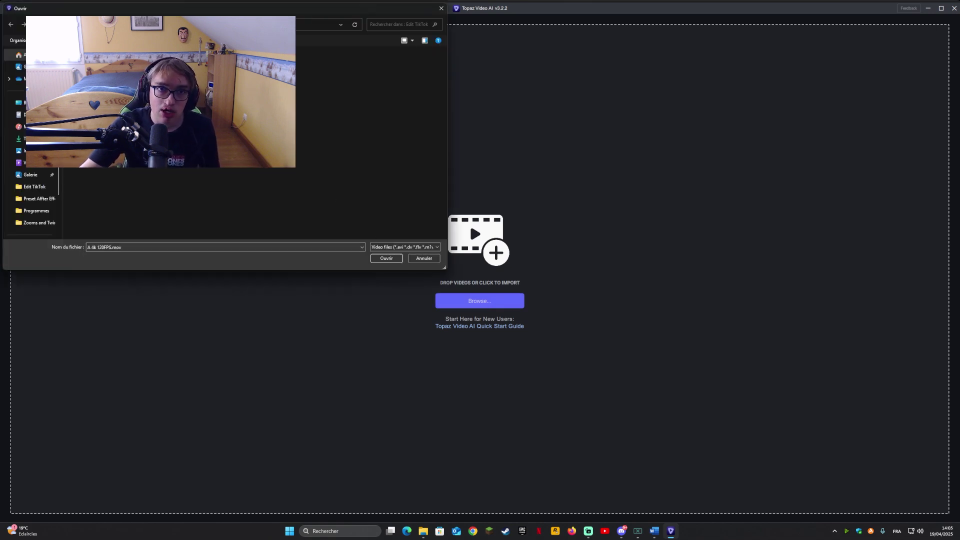
pyautogui.click(393, 258)
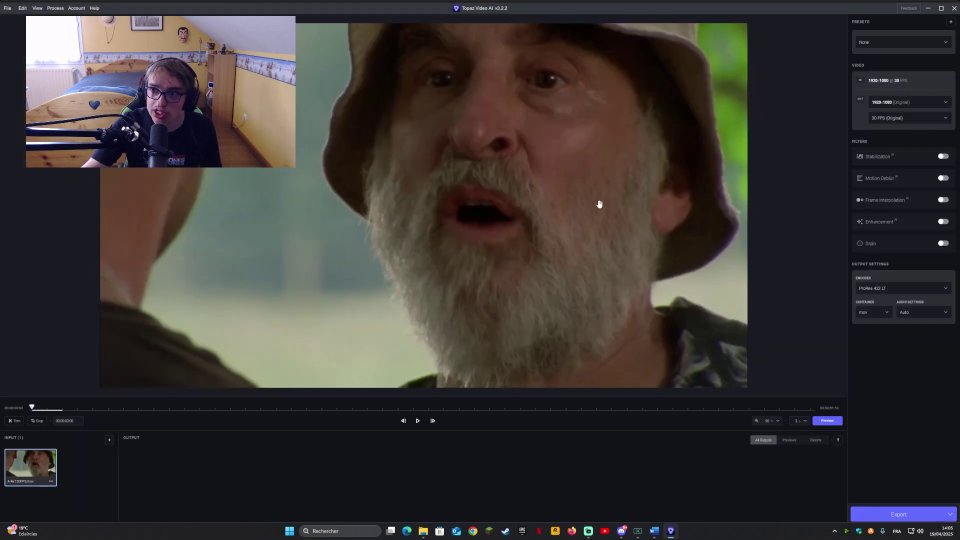
# Apply the 4k 120FPS Edit preset to the imported video, keeping the output resolution at 3840x2160.
pyautogui.click(880, 42)
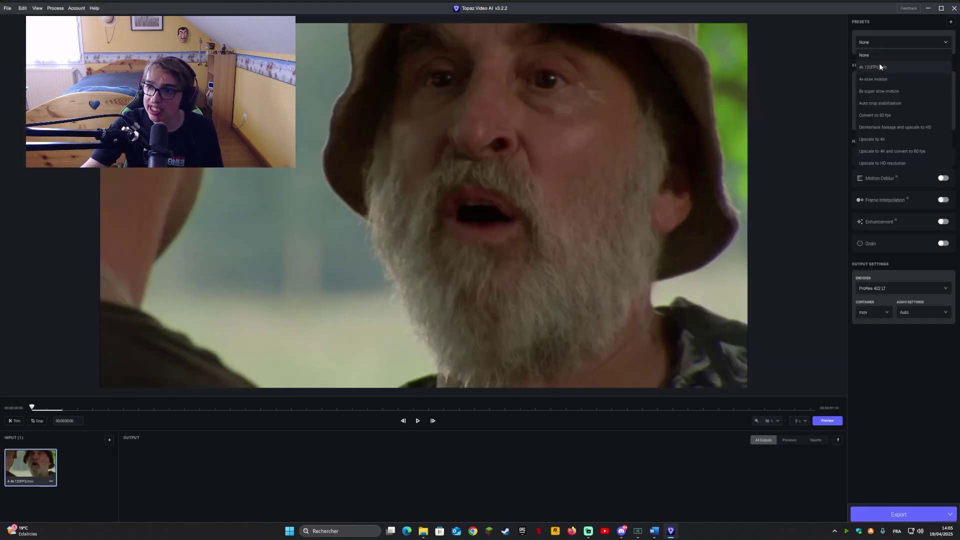
pyautogui.click(879, 63)
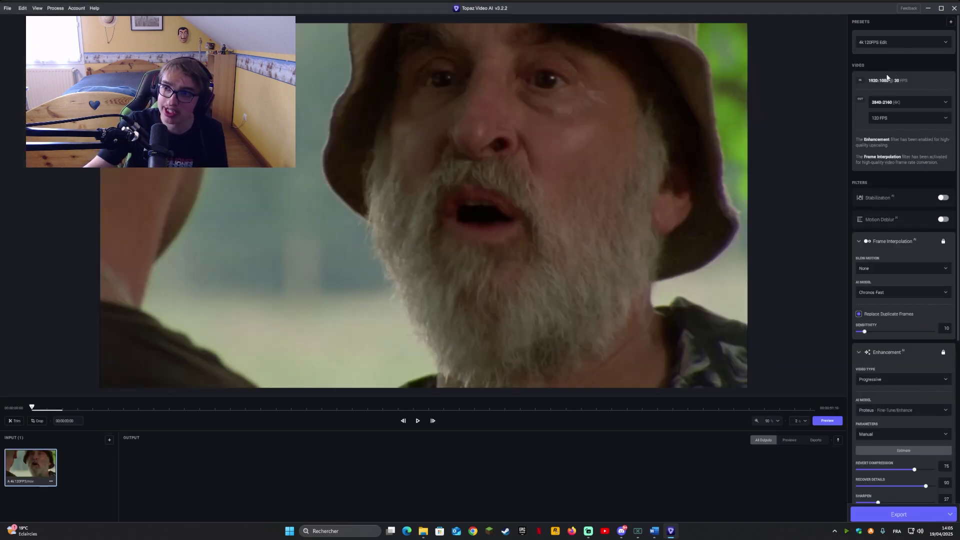
pyautogui.click(904, 102)
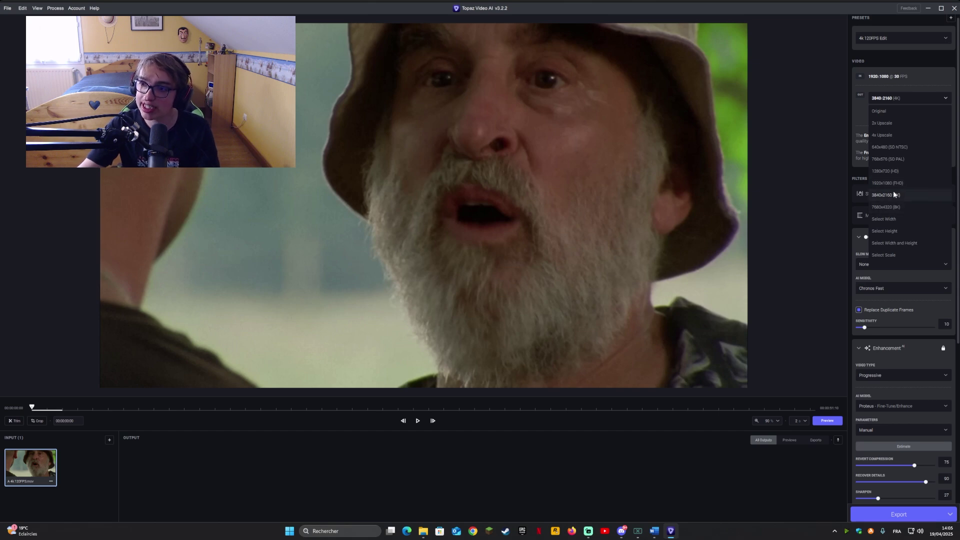
pyautogui.click(850, 175)
# Set the Sharpen value of the Enhancement filter to 30.
pyautogui.scroll(-3, 887, 172)
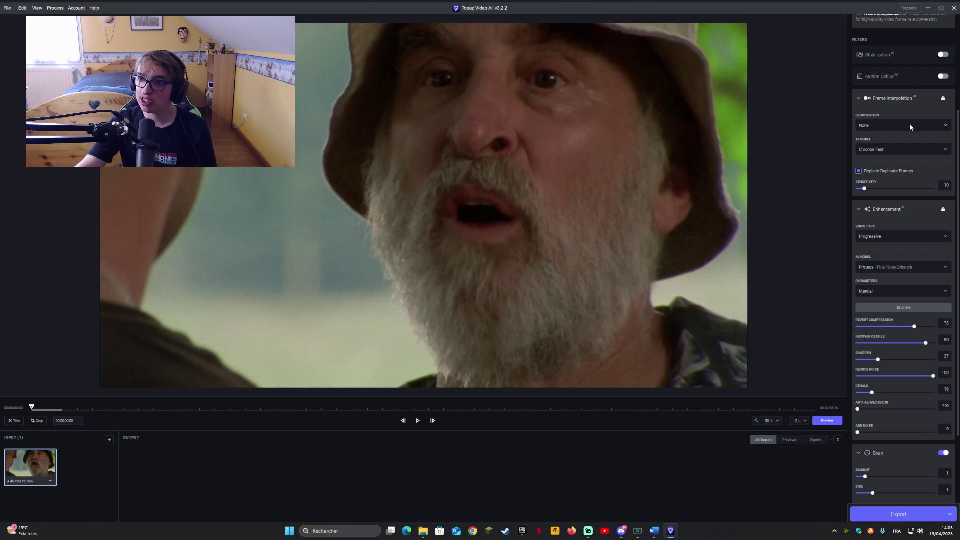
pyautogui.scroll(-3, 912, 150)
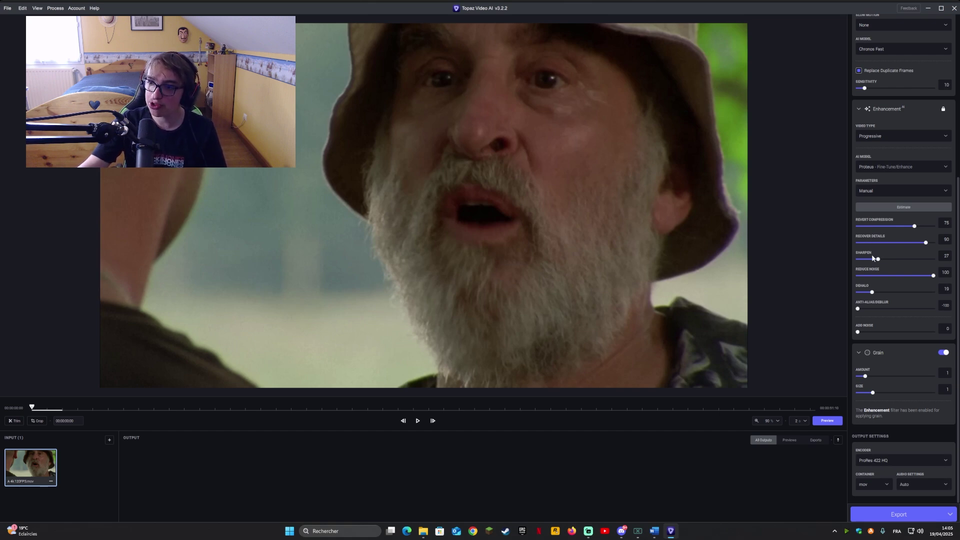
pyautogui.click(946, 256)
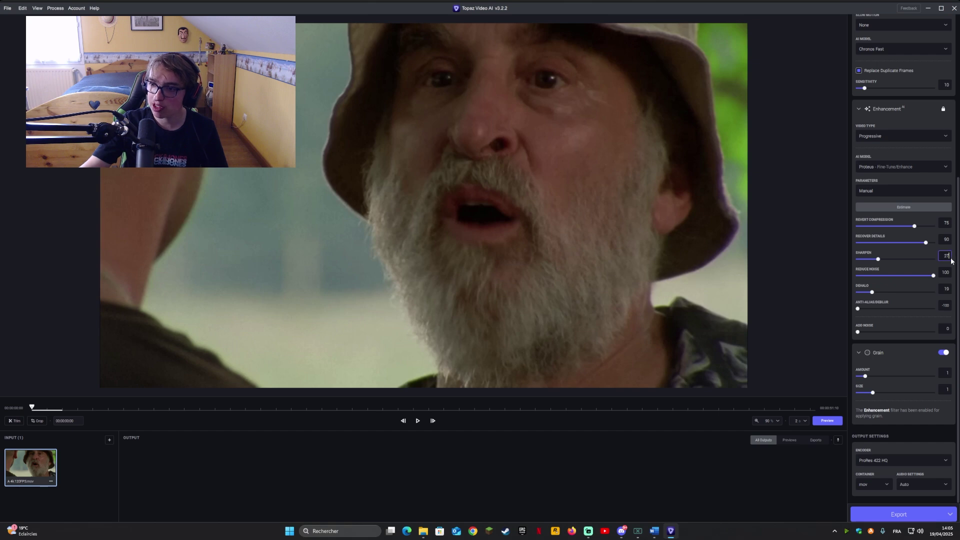
pyautogui.press('BackSpace')
pyautogui.press('BackSpace')
pyautogui.write('30')
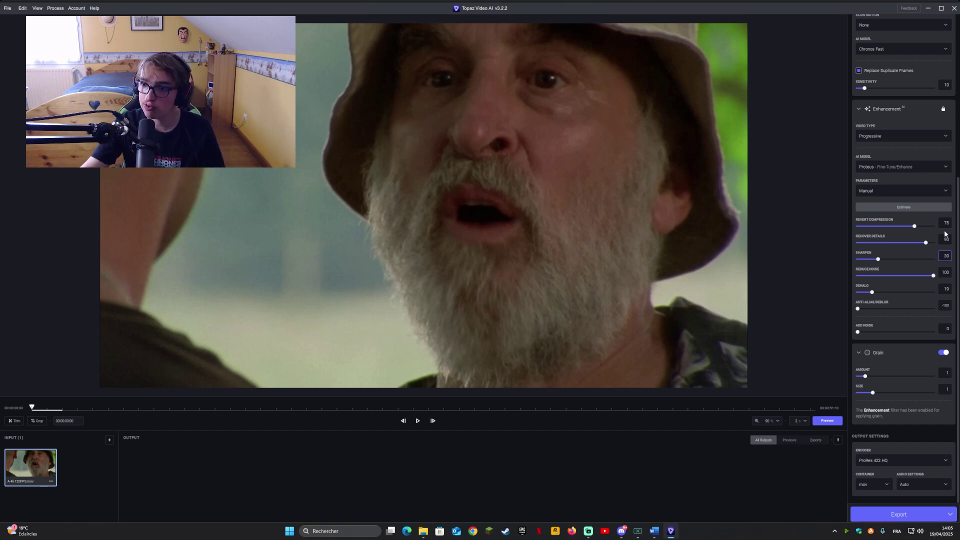
pyautogui.press('Return')
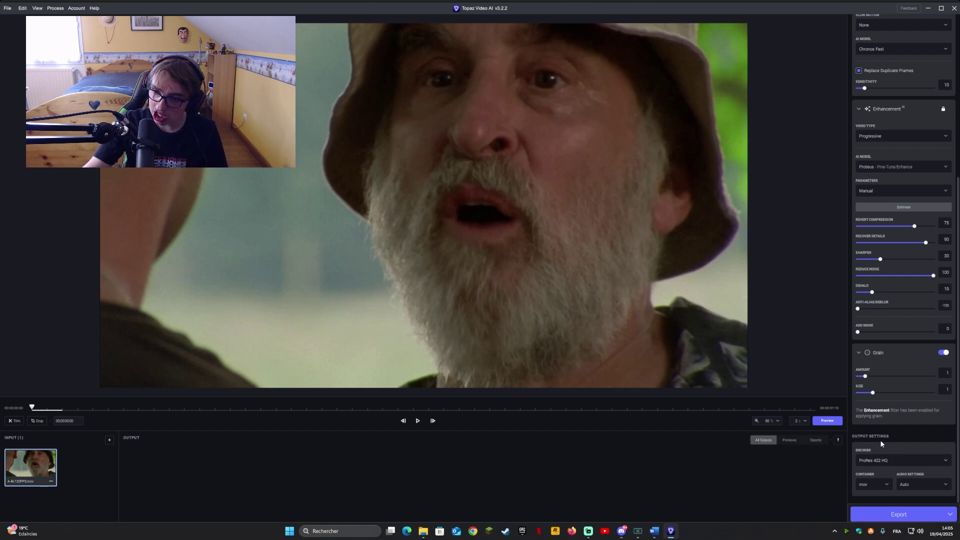
# Keep ProRes 422 HQ as the output encoder and export the enhanced video.
pyautogui.click(895, 462)
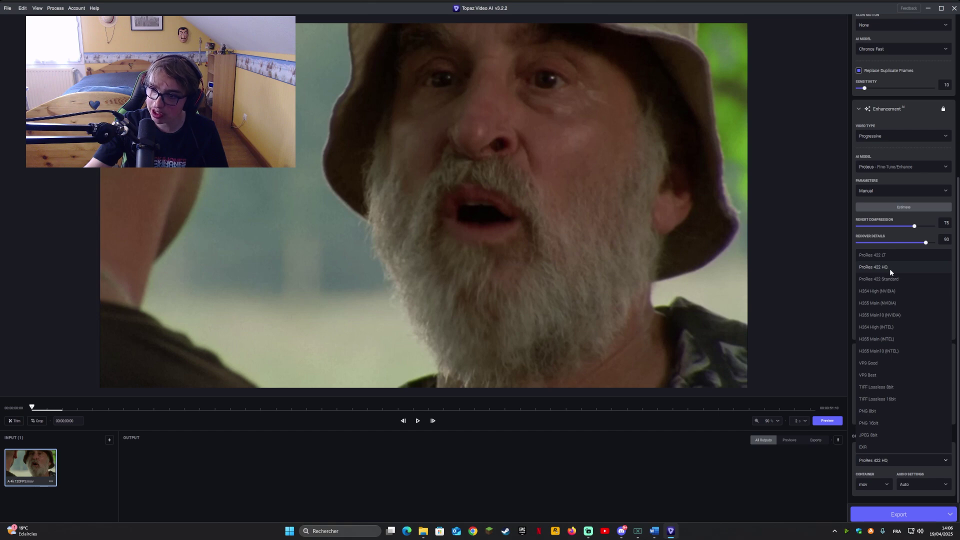
pyautogui.click(905, 460)
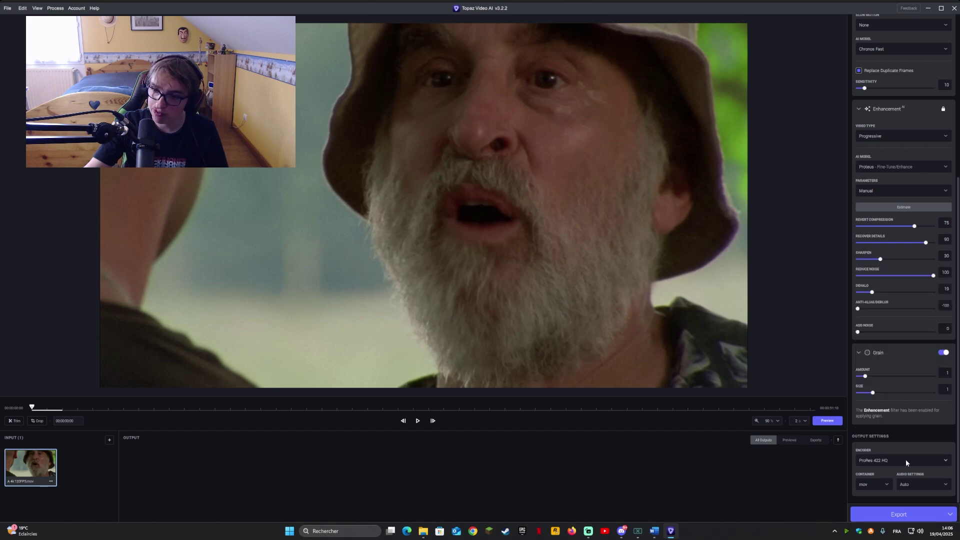
pyautogui.click(902, 515)
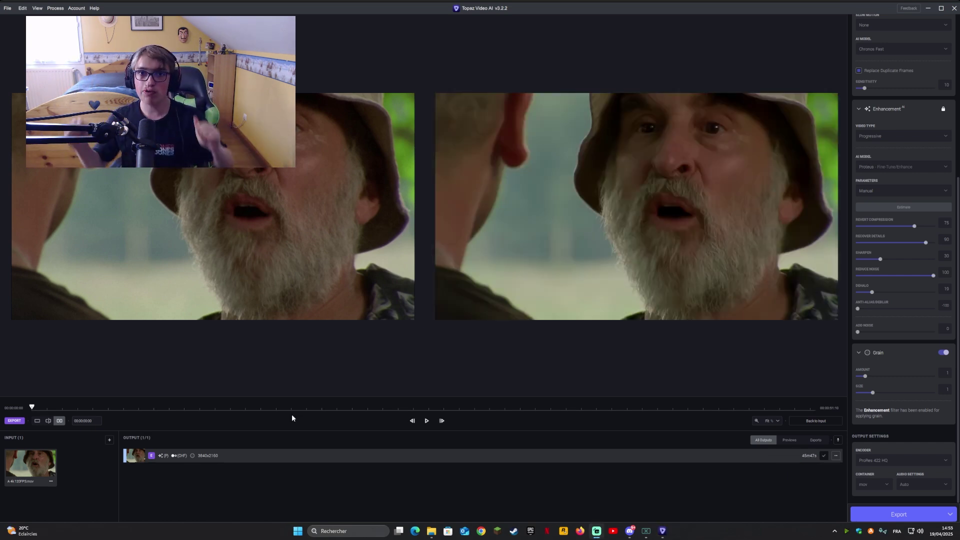
# Compare the original and enhanced versions side by side on a face close-up near the middle of the video.
pyautogui.click(384, 407)
pyautogui.scroll(5, 621, 173)
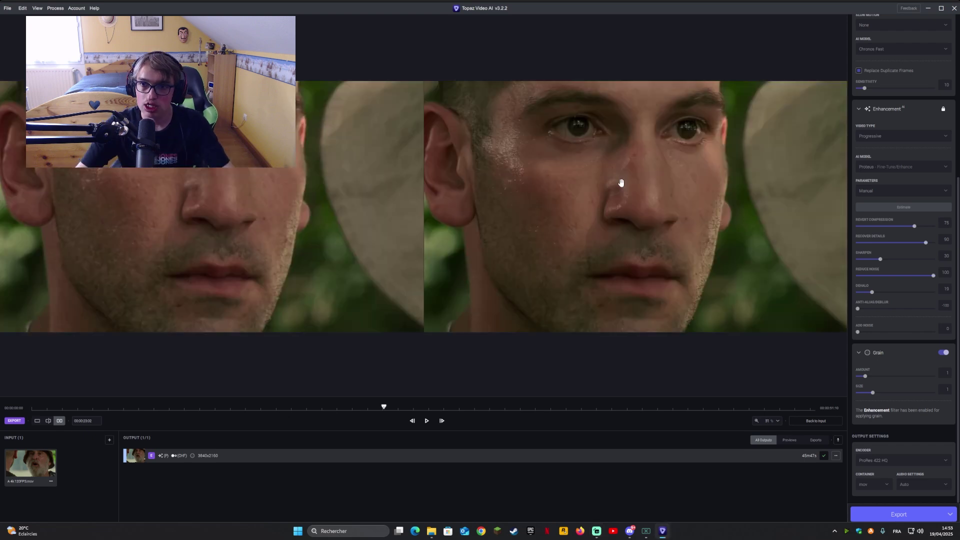
pyautogui.scroll(4, 620, 173)
pyautogui.moveTo(615, 145); pyautogui.dragTo(782, 240)
pyautogui.scroll(-6, 671, 200)
# Quit Topaz Video AI, switch to After Effects, and dismiss the disk cache warning.
pyautogui.hotkey('ctrl', 'q')
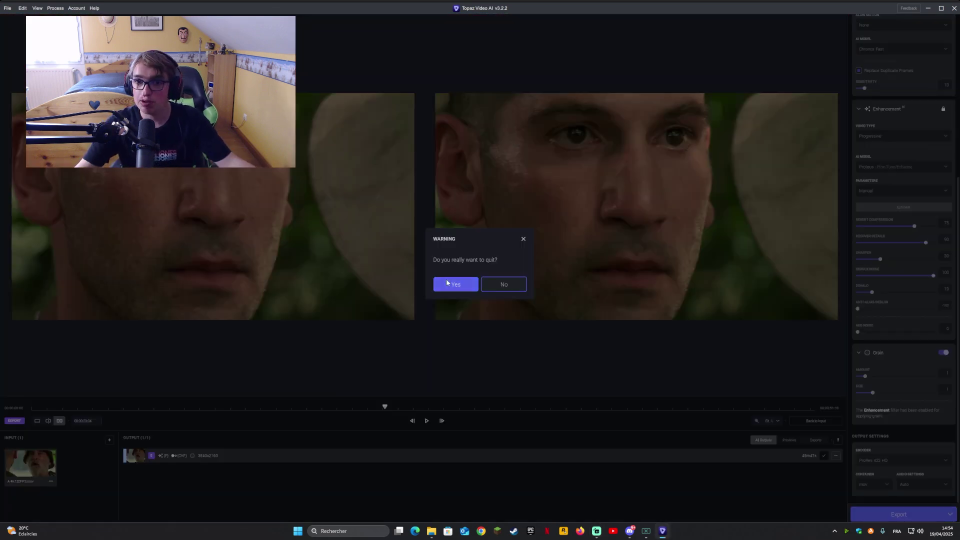
pyautogui.click(446, 278)
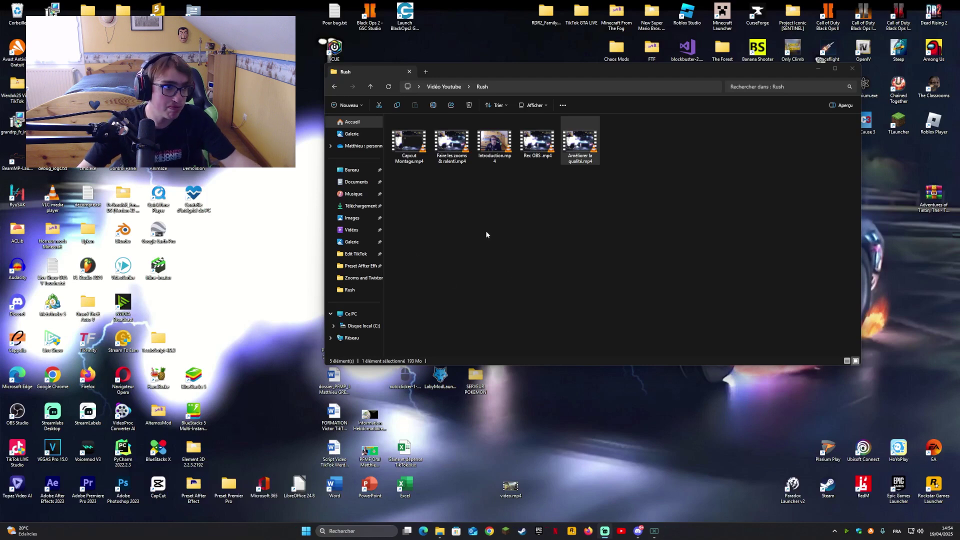
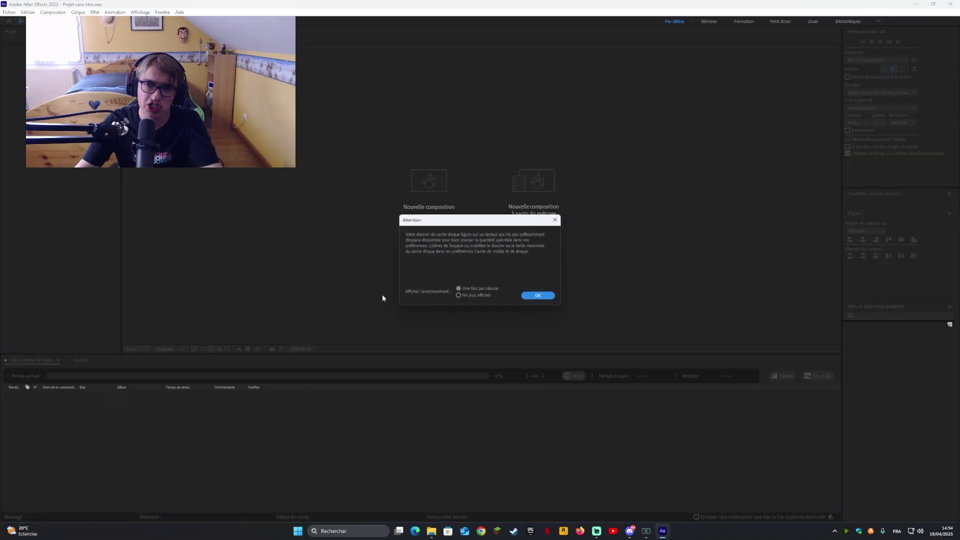
pyautogui.click(538, 298)
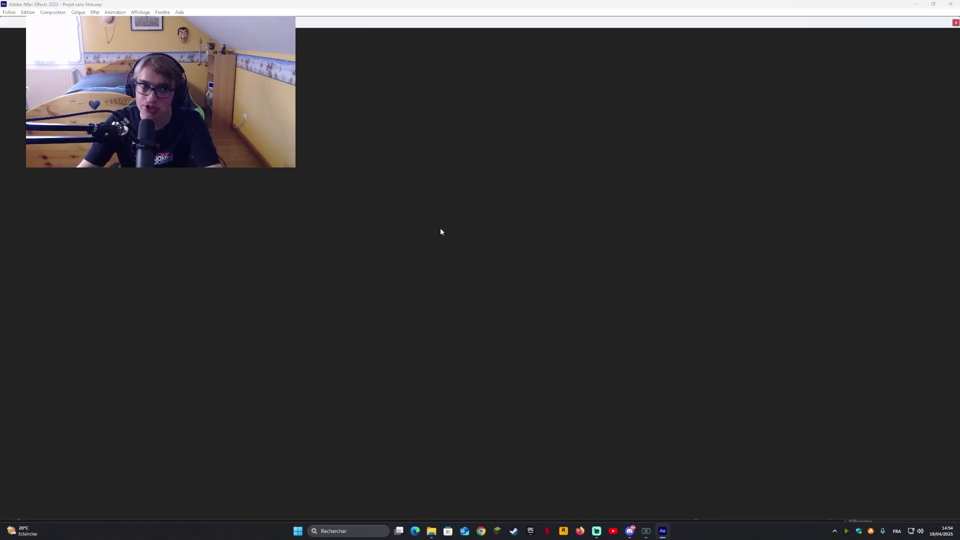
# Create a 1080x1080, 30 fps composition named Sous Titre TWD.
pyautogui.click(447, 183)
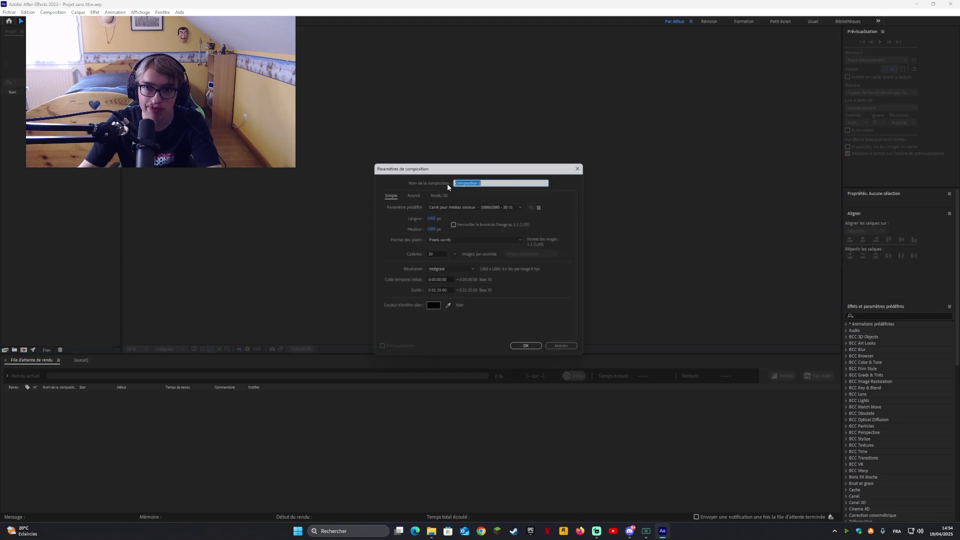
pyautogui.write('Sou')
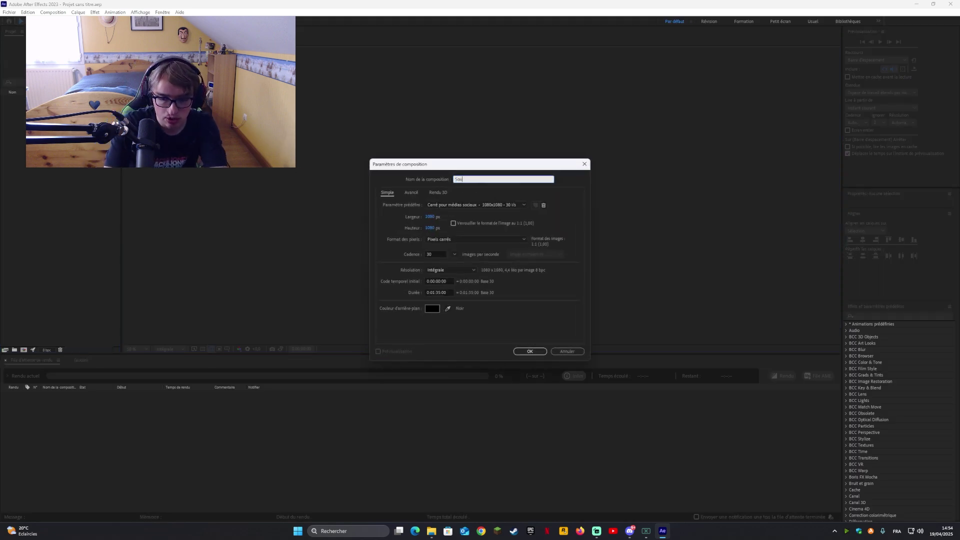
pyautogui.write('s titre TWD')
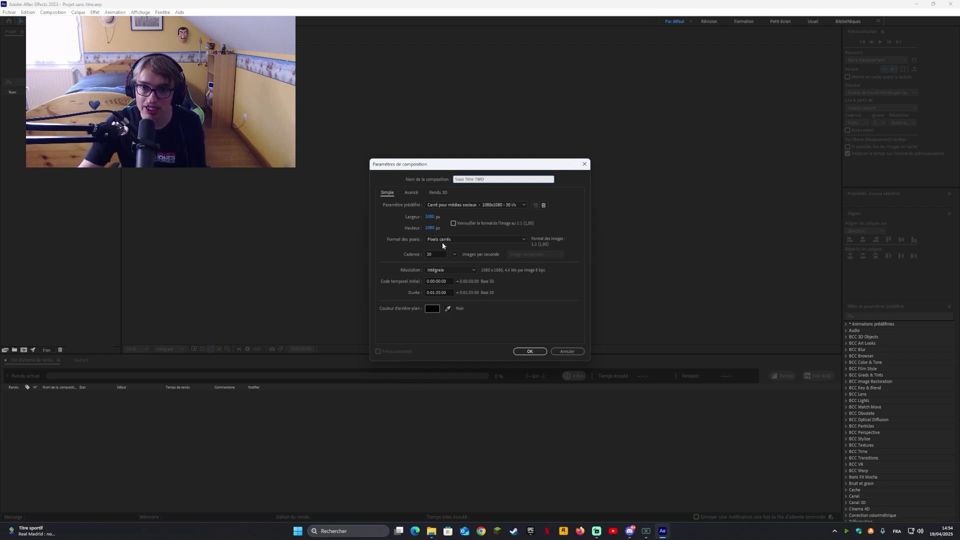
pyautogui.click(530, 351)
# Bring the text animation pack's layers into the Sous Titre TWD timeline and dismiss the missing-effect warning.
pyautogui.moveTo(452, 204); pyautogui.dragTo(128, 413)
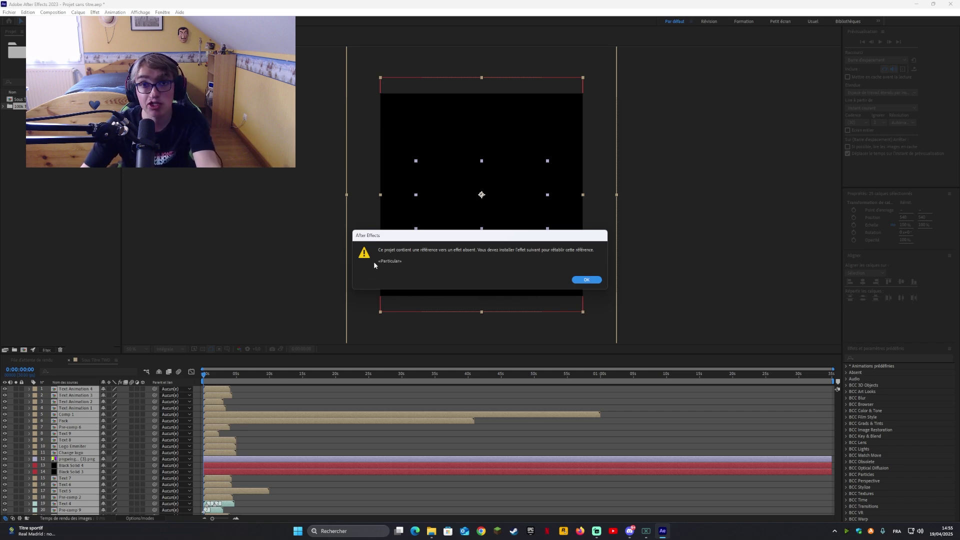
pyautogui.click(582, 280)
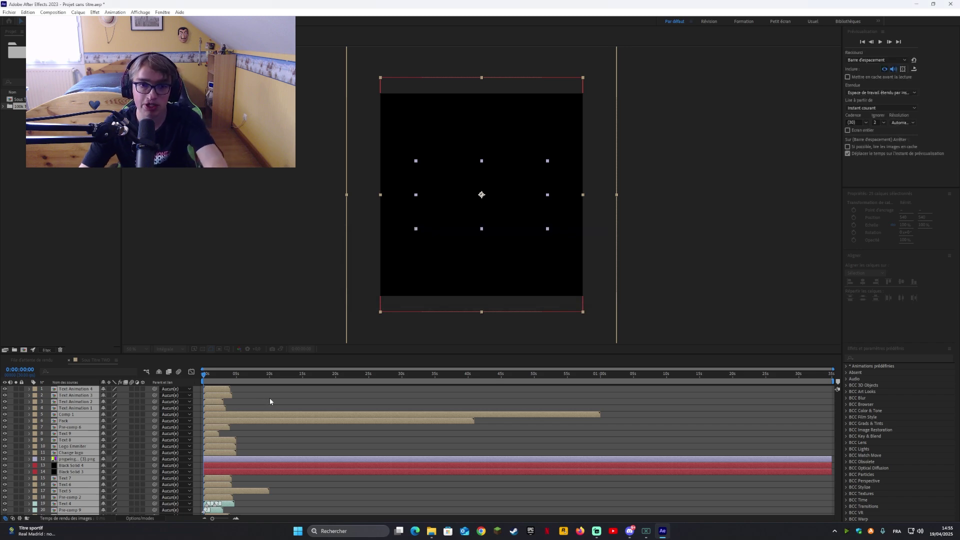
# Delete every pack layer from the composition except Text Animation 1, Text 4 and Text 1.
pyautogui.click(270, 401)
pyautogui.scroll(-2, 270, 425)
pyautogui.scroll(-2, 270, 425)
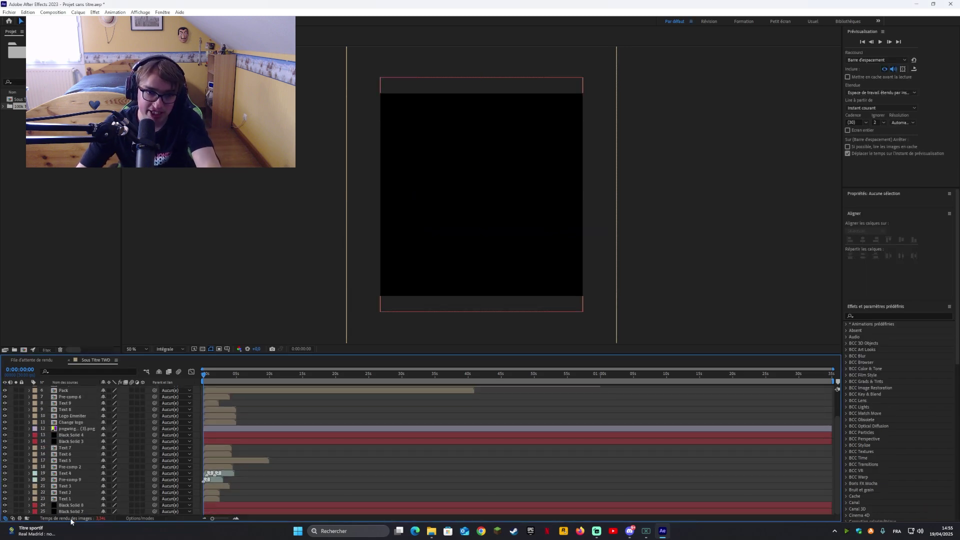
pyautogui.hotkey('ctrl', 'a')
pyautogui.scroll(3, 75, 425)
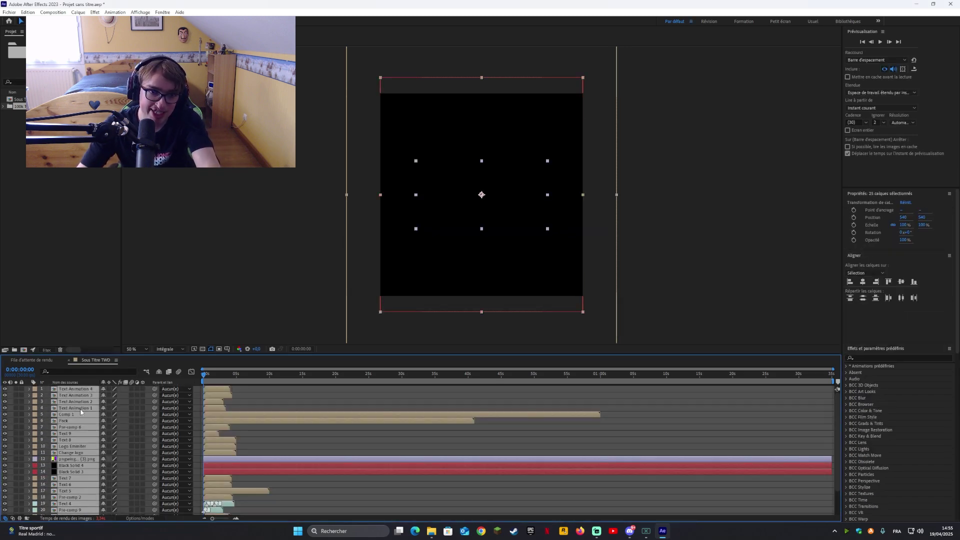
pyautogui.keyDown('ctrl'); pyautogui.click(80, 409); pyautogui.keyUp('ctrl')
pyautogui.scroll(-2, 79, 450)
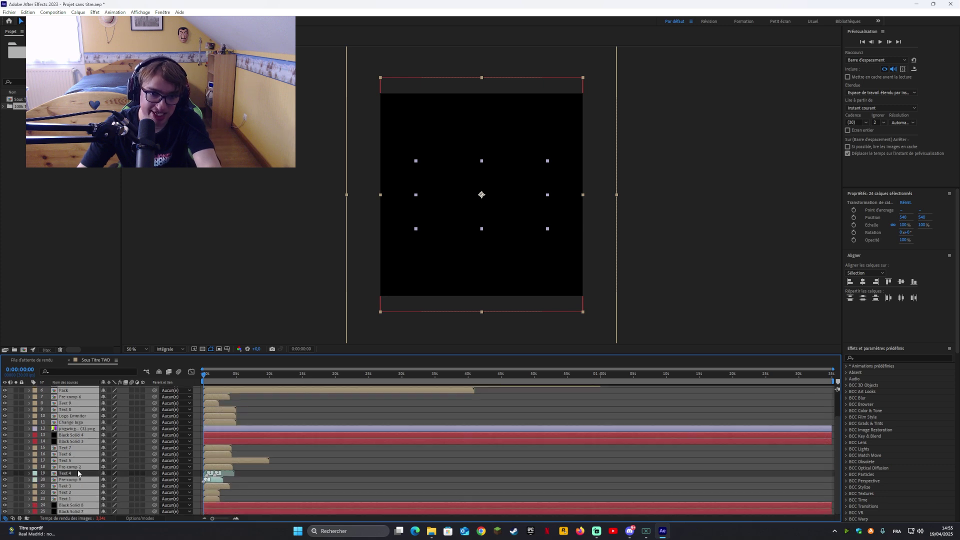
pyautogui.keyDown('ctrl'); pyautogui.click(78, 499); pyautogui.keyUp('ctrl')
pyautogui.press('Delete')
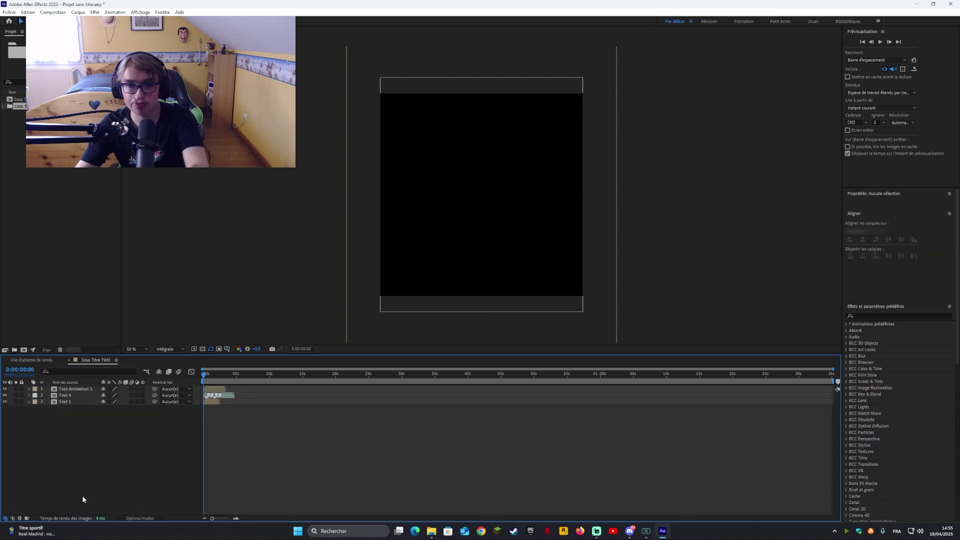
# Copy the text layer out of the Text 1 precomp and paste it into Sous Titre TWD.
pyautogui.doubleClick(213, 400)
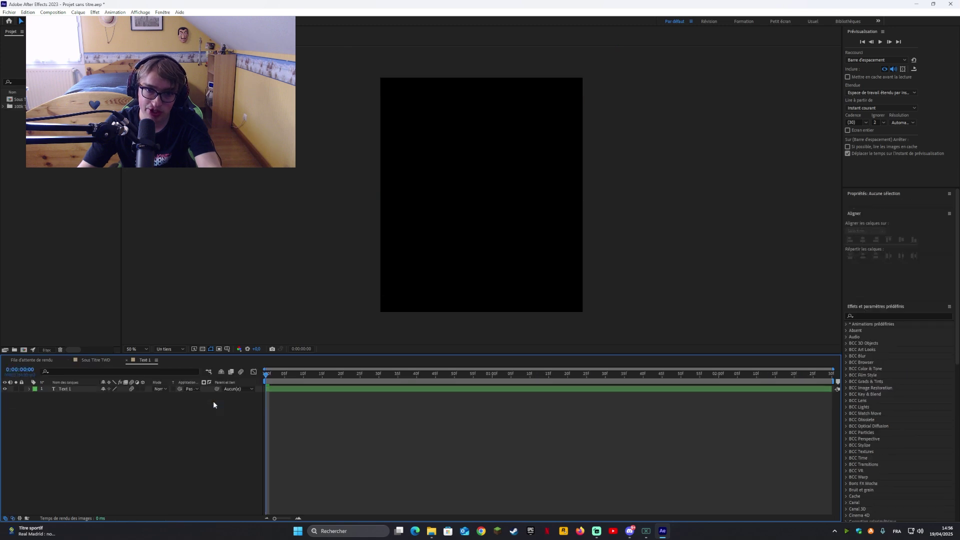
pyautogui.click(286, 389)
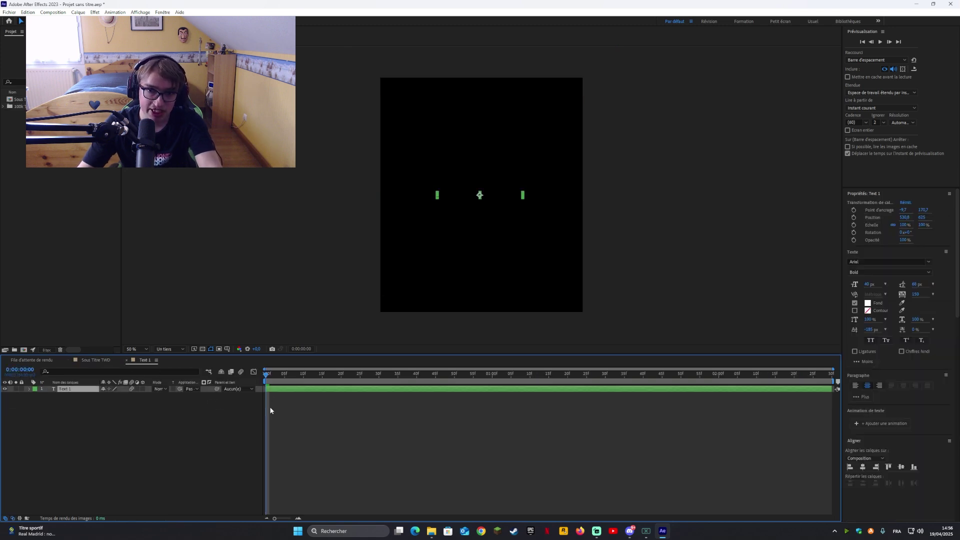
pyautogui.click(126, 360)
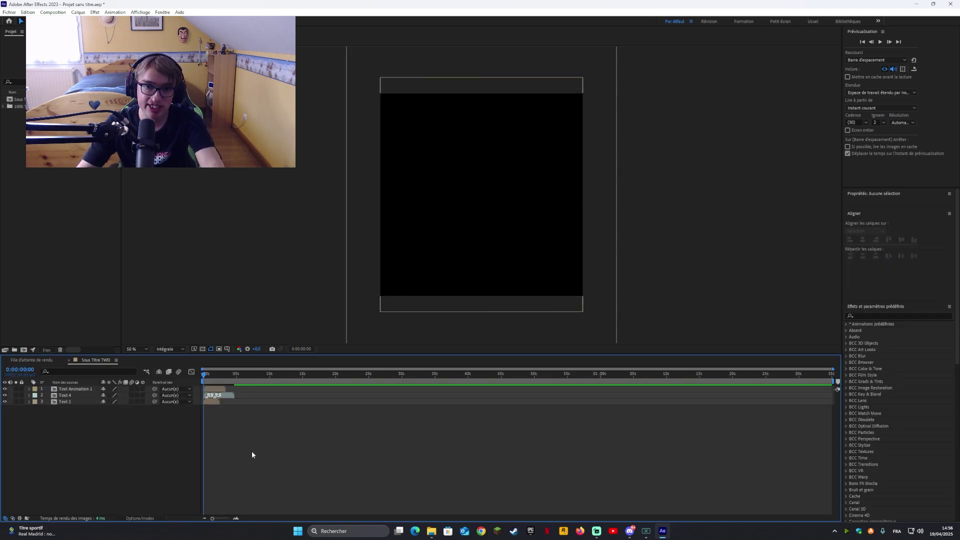
pyautogui.hotkey('ctrl', 'v')
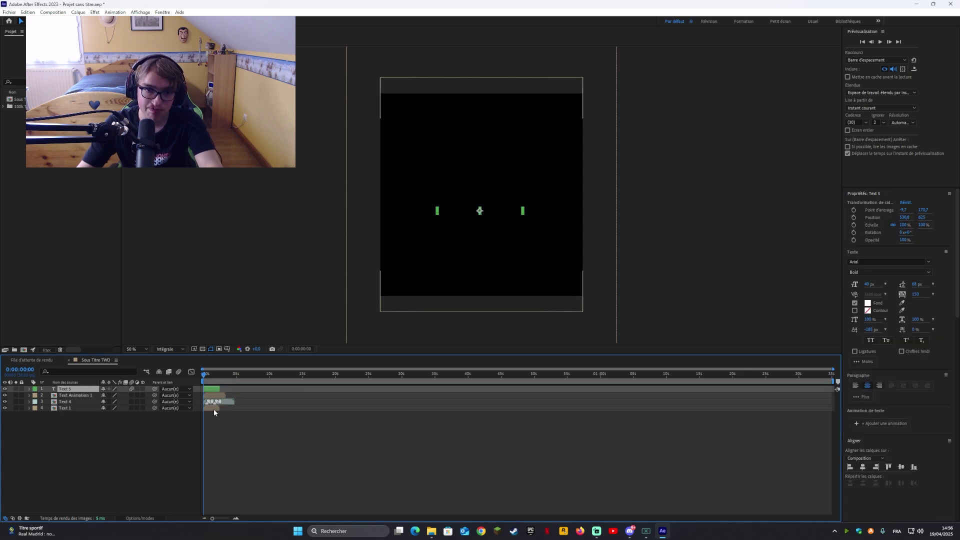
# Delete the Text 1 precomp layer and stagger Text Animation 1 to start at about 5 s and Text 4 at about 10 s.
pyautogui.click(214, 409)
pyautogui.press('Delete')
pyautogui.moveTo(227, 402); pyautogui.dragTo(253, 398)
pyautogui.click(251, 374)
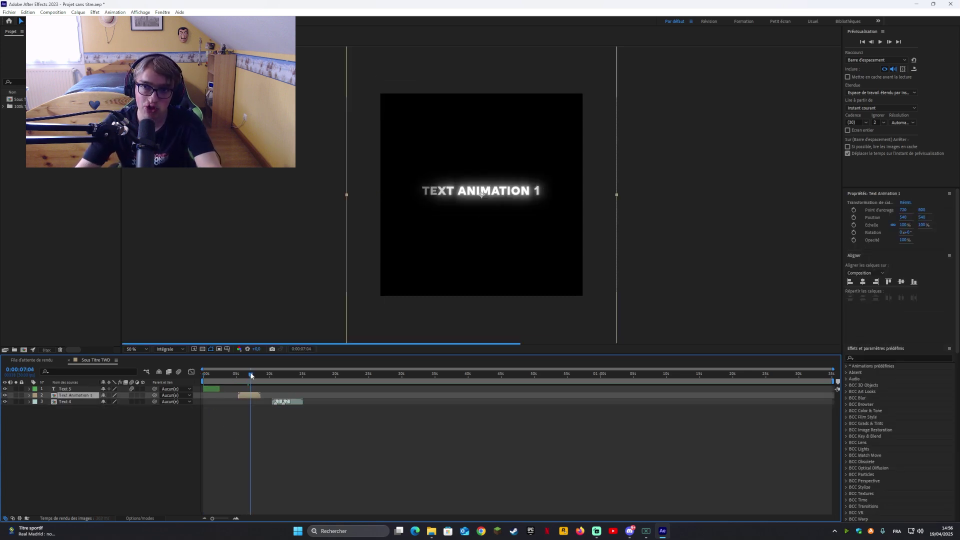
# Copy the Deep Glow and Ombre portée effects from the text layer inside Text Animation 1.
pyautogui.doubleClick(252, 397)
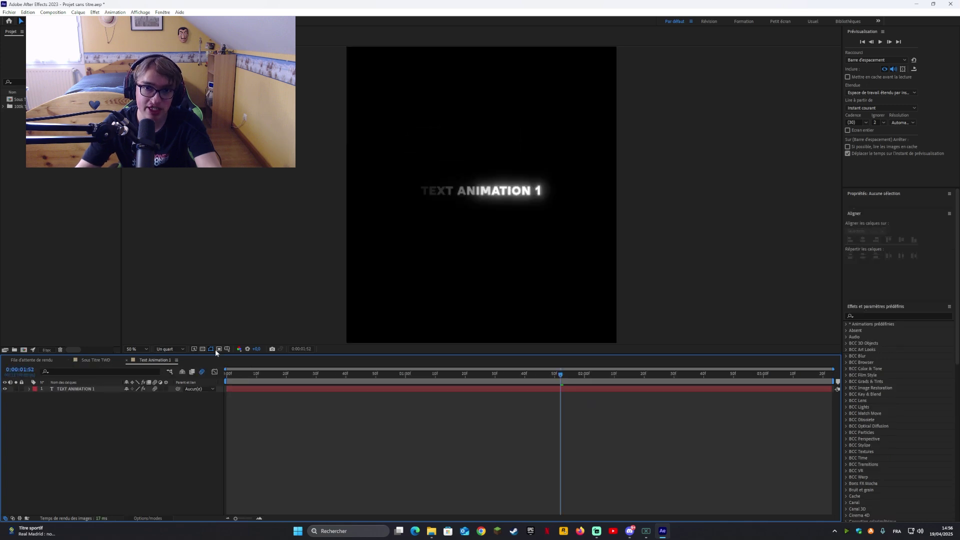
pyautogui.click(236, 387)
pyautogui.press('F3')
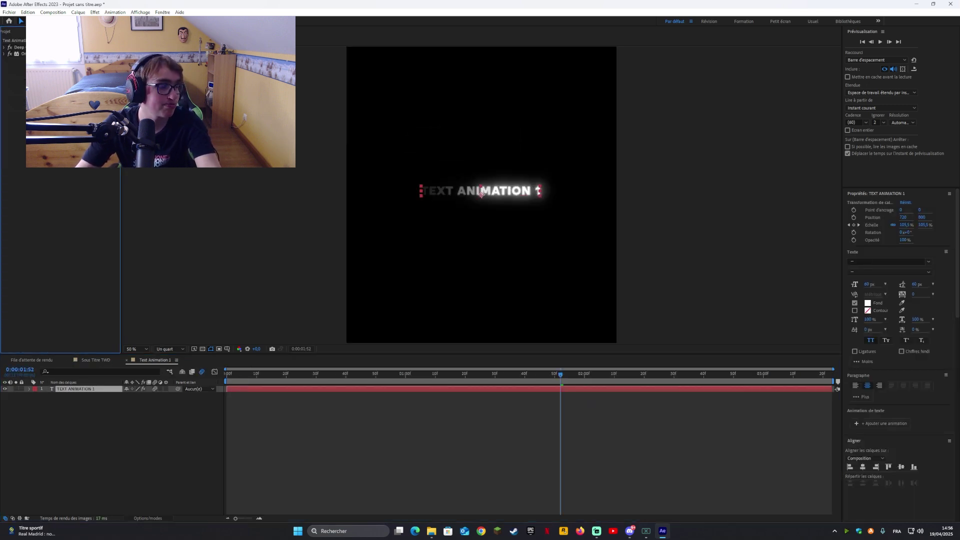
pyautogui.click(25, 47)
pyautogui.keyDown('shift'); pyautogui.click(30, 53); pyautogui.keyUp('shift')
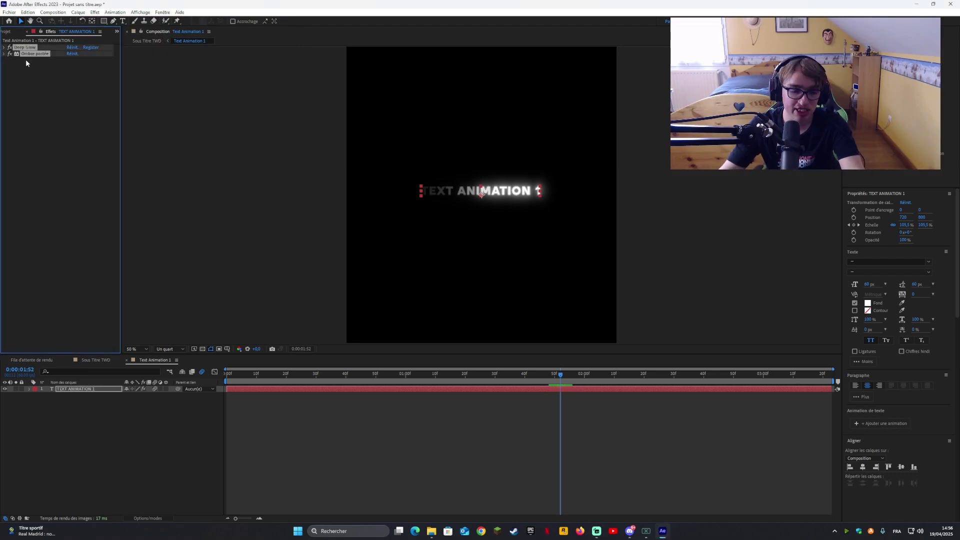
# Paste the copied effects onto the first text layer in Sous Titre TWD and center it vertically and horizontally in the composition.
pyautogui.click(90, 360)
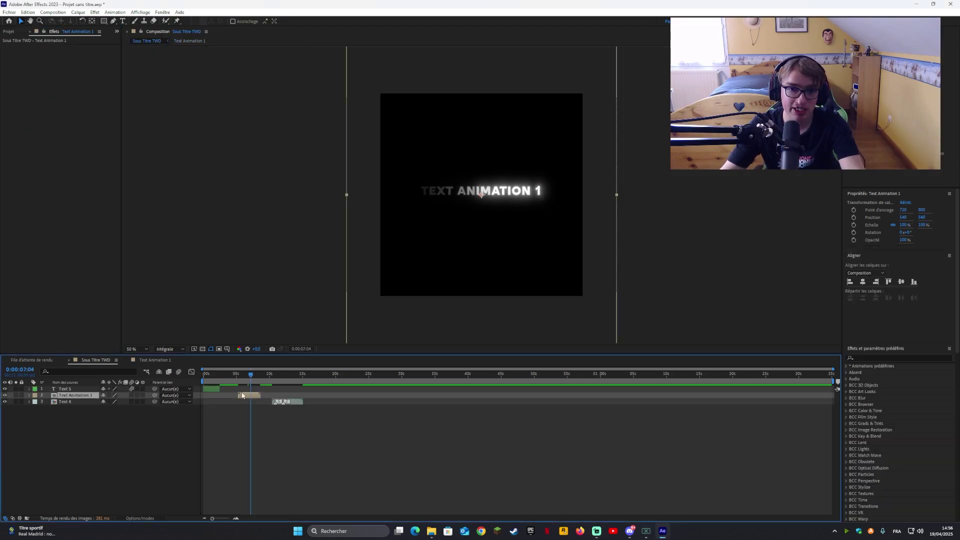
pyautogui.moveTo(250, 373); pyautogui.dragTo(211, 373)
pyautogui.click(212, 388)
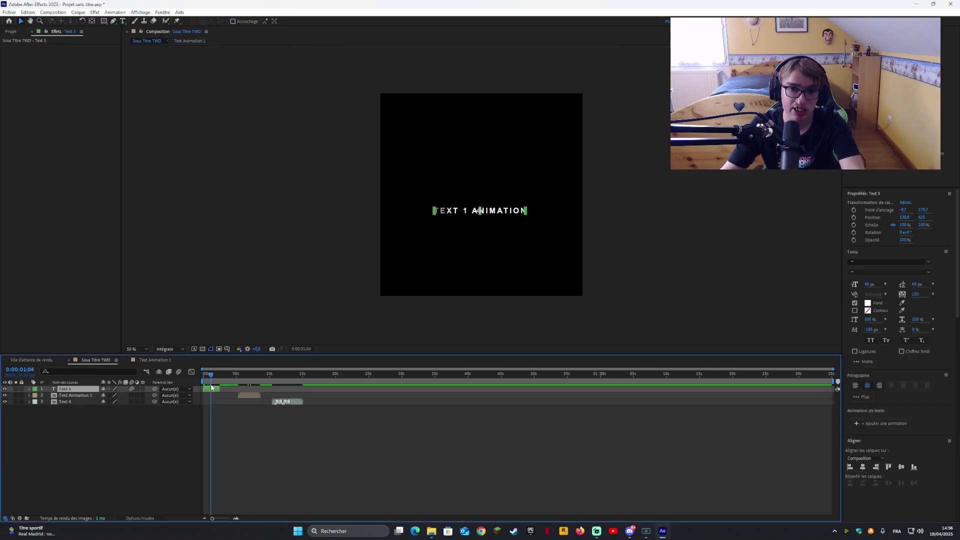
pyautogui.click(39, 102)
pyautogui.hotkey('ctrl', 'v')
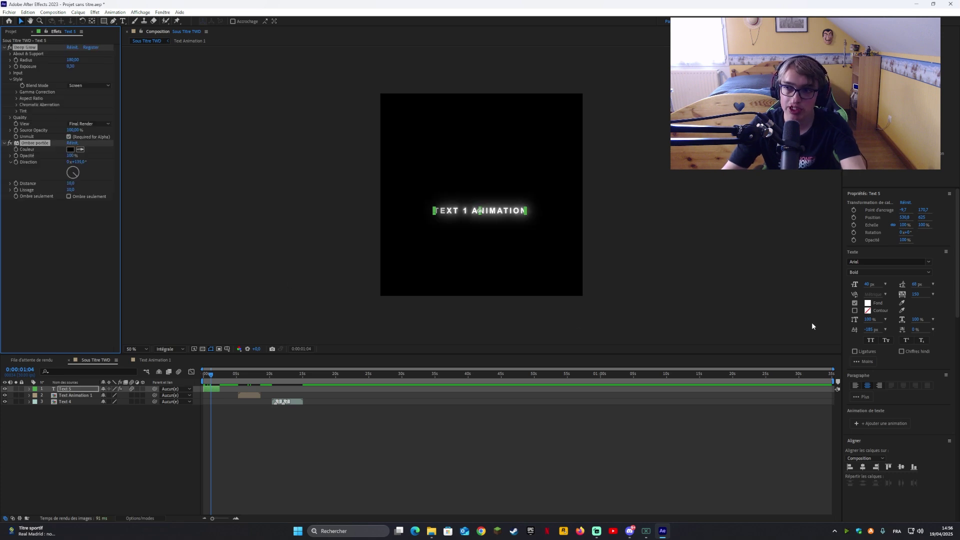
pyautogui.click(901, 466)
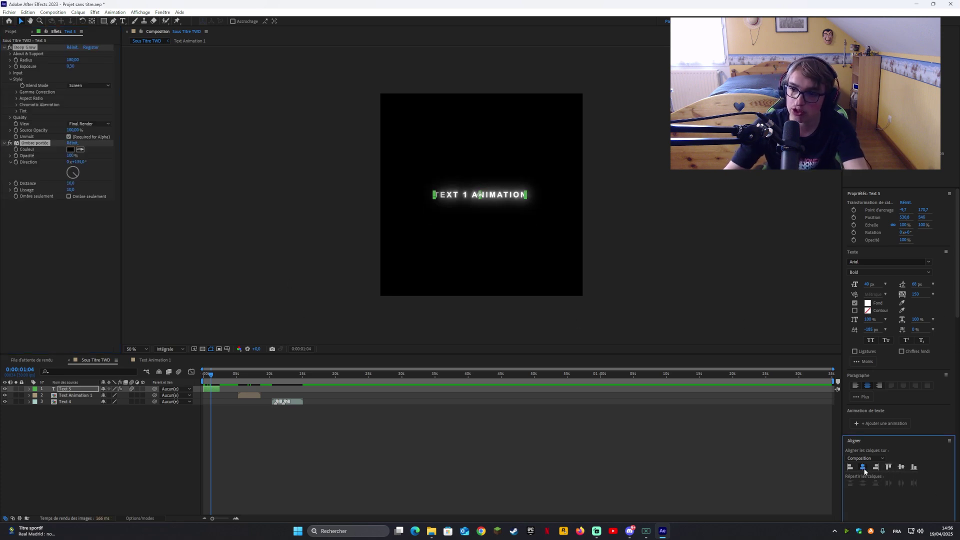
pyautogui.click(863, 466)
# Apply the same Deep Glow and Ombre portée effects to Text 4 and delete the Text Animation 1 layer.
pyautogui.moveTo(200, 375); pyautogui.dragTo(277, 374)
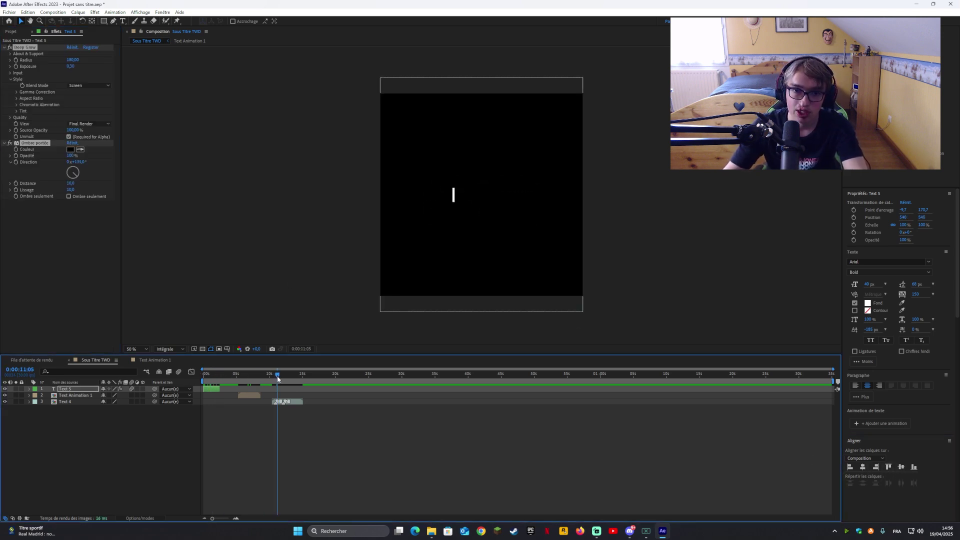
pyautogui.click(290, 407)
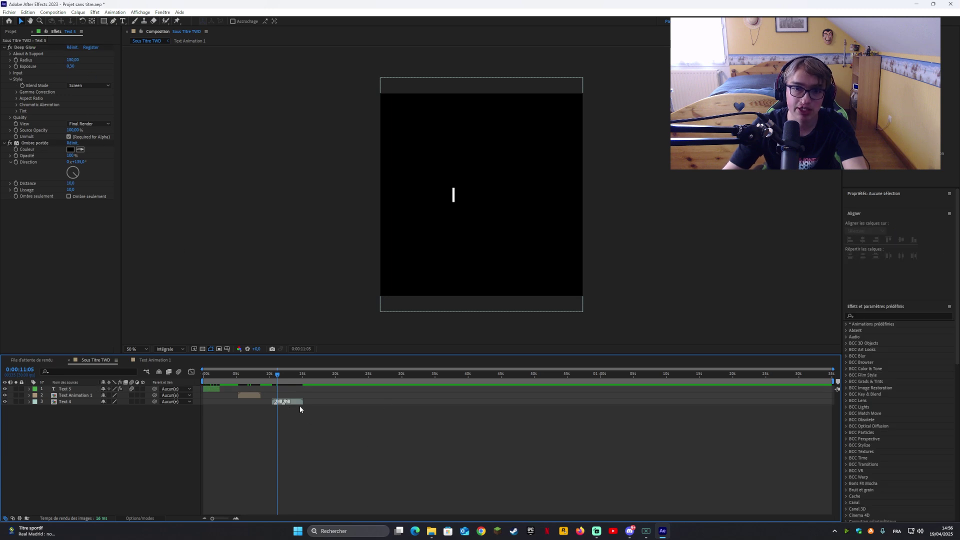
pyautogui.click(249, 395)
pyautogui.press('Delete')
# Replace the WATERMARK text inside the Text 4 precomp with RANTIO and check its animation.
pyautogui.click(205, 375)
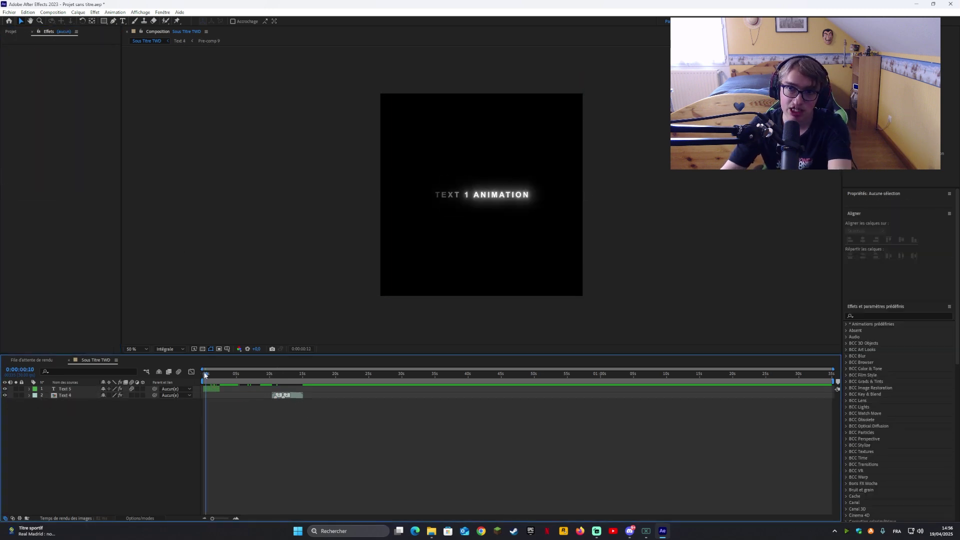
pyautogui.moveTo(205, 375); pyautogui.dragTo(290, 376)
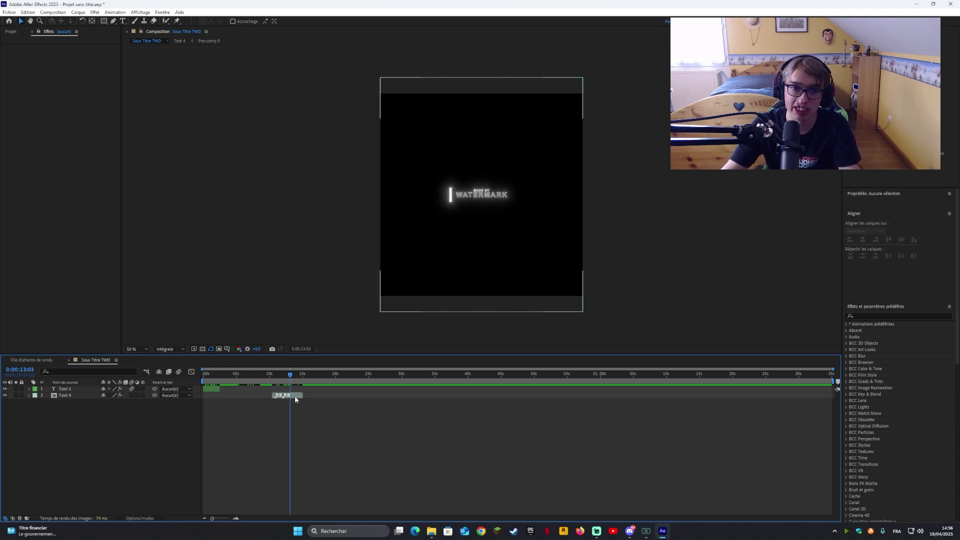
pyautogui.doubleClick(295, 395)
pyautogui.moveTo(562, 376); pyautogui.dragTo(356, 401)
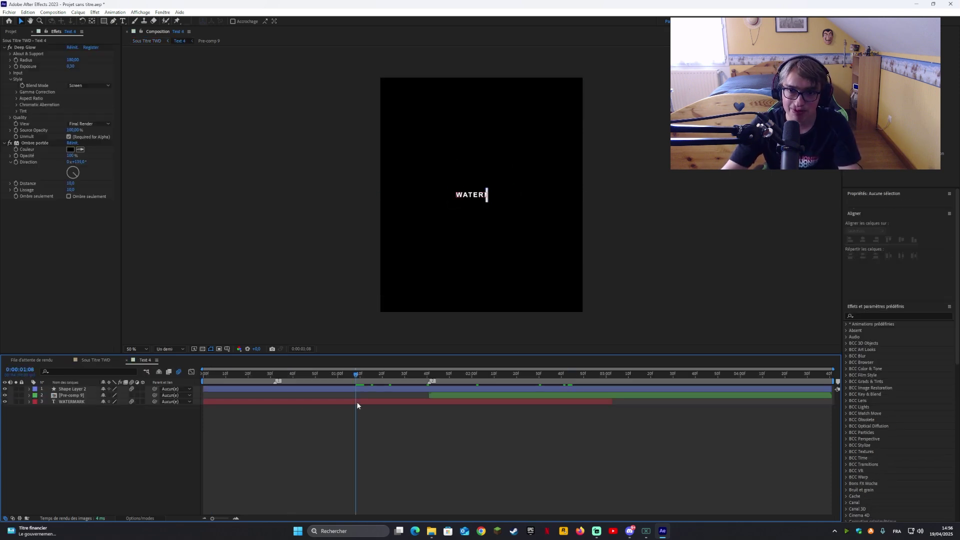
pyautogui.doubleClick(356, 401)
pyautogui.write('RANTIO')
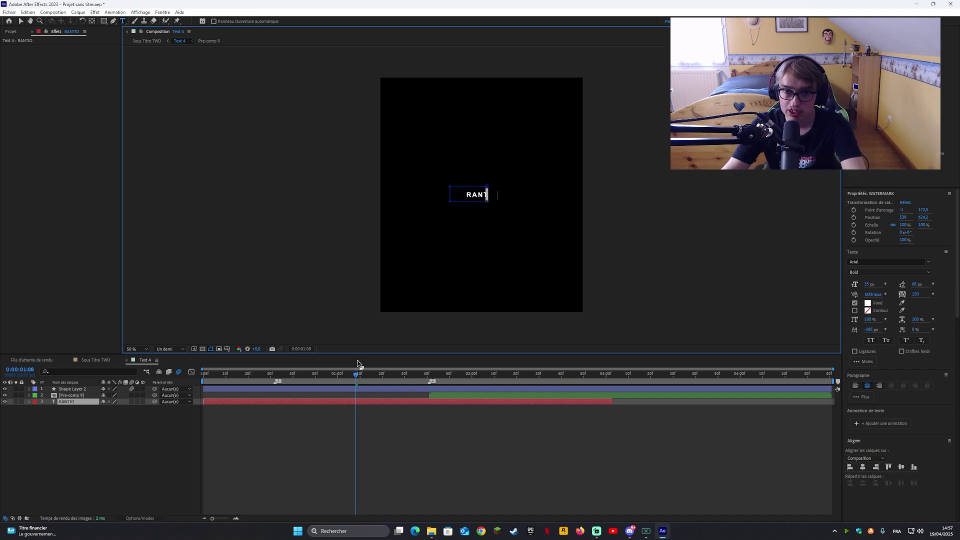
pyautogui.moveTo(356, 373); pyautogui.dragTo(398, 375)
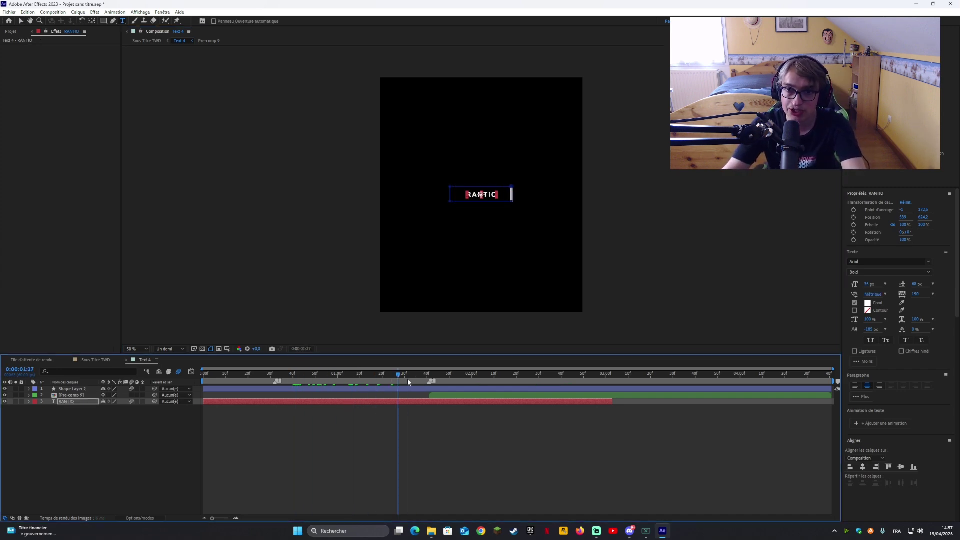
# In the nested Pre-comp 9, replace the MADE BY text with "AUSSI PAR :" and the WATERMARK text with WERDOK25.
pyautogui.doubleClick(433, 395)
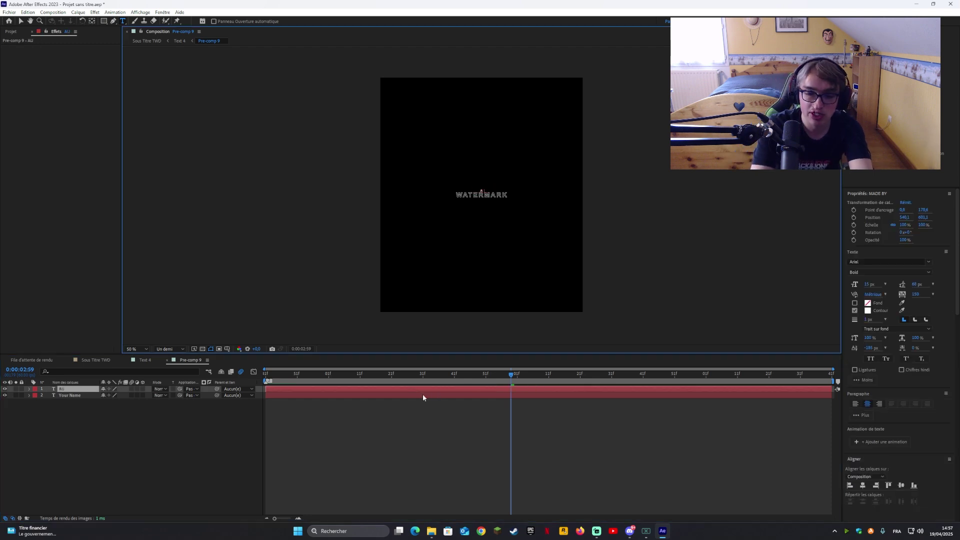
pyautogui.write('PAR :')
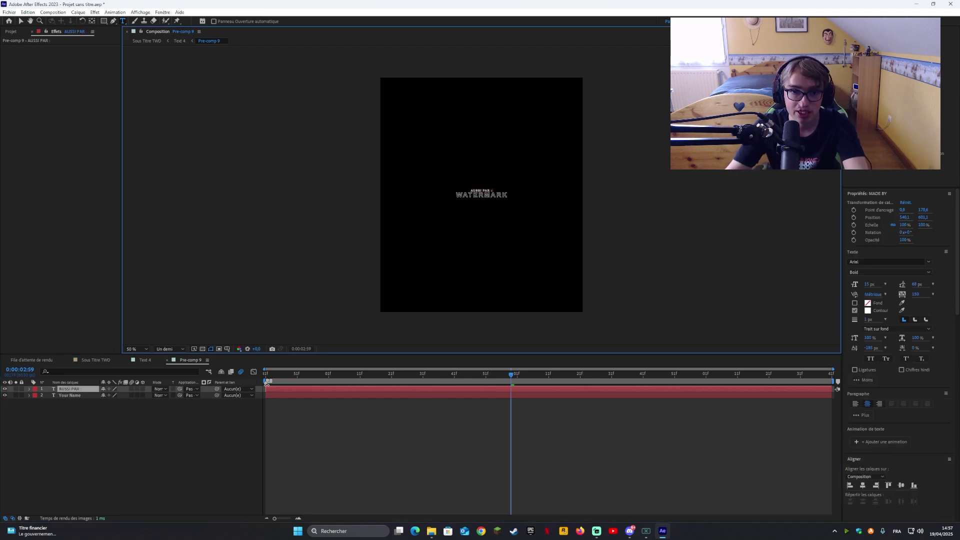
pyautogui.click(289, 396)
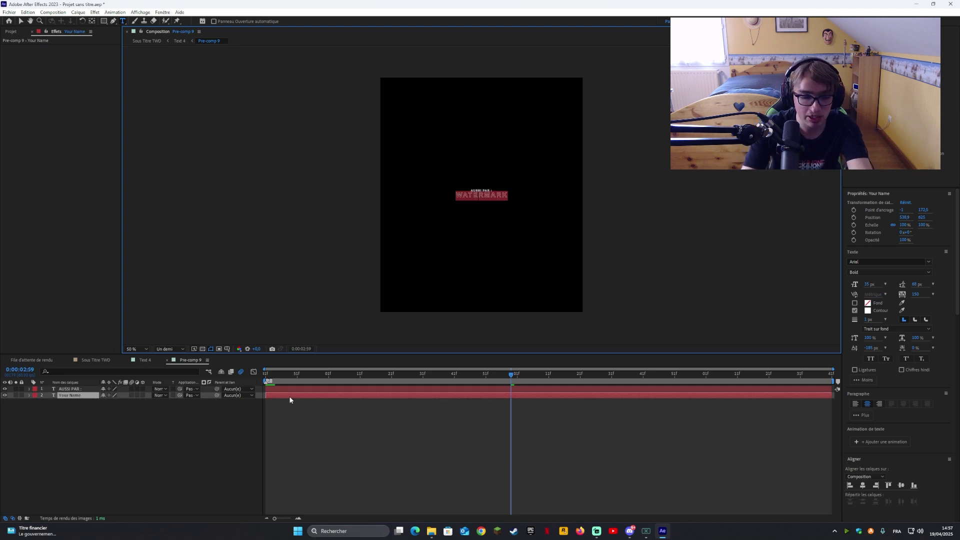
pyautogui.write('WERDOK25')
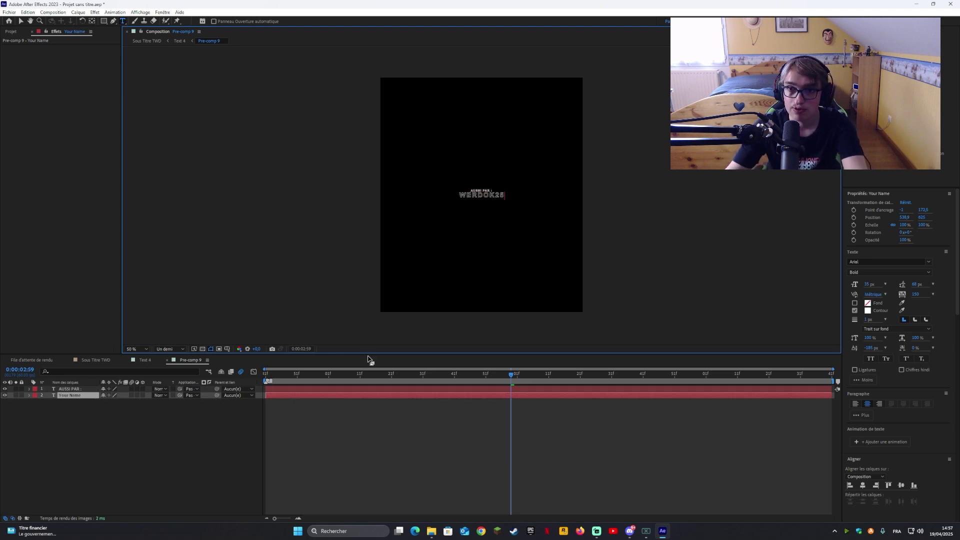
pyautogui.press('Escape')
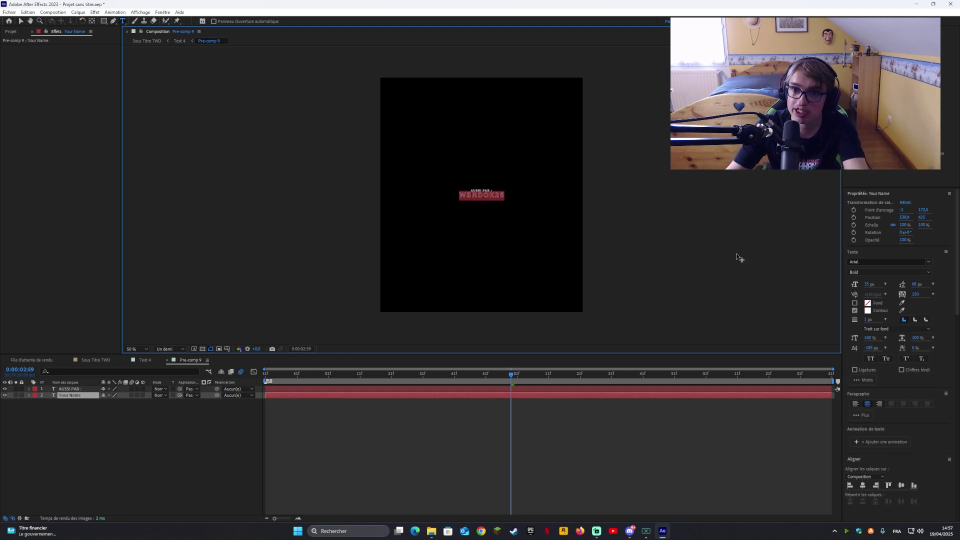
# Remove the outline from the WERDOK25 text and give it a solid white fill.
pyautogui.click(855, 311)
pyautogui.click(855, 303)
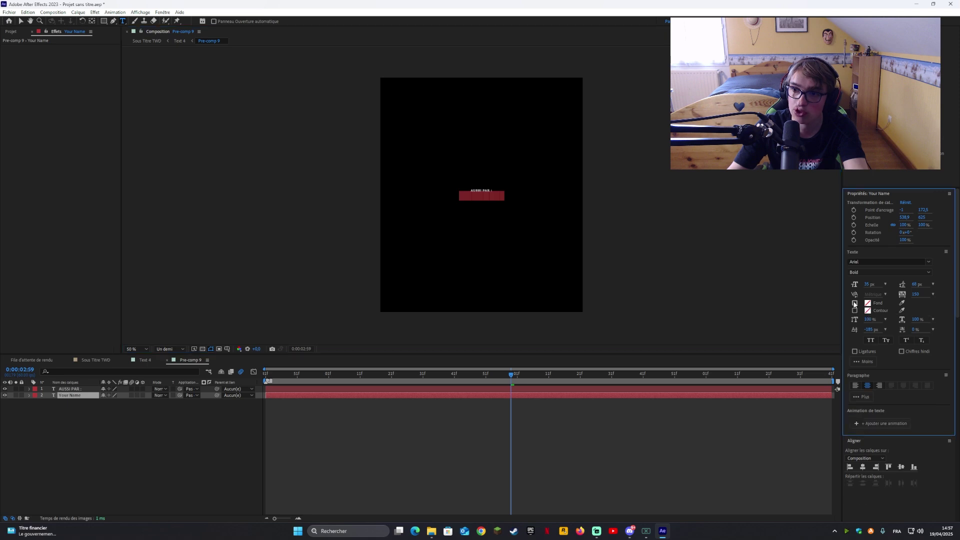
pyautogui.click(855, 303)
pyautogui.click(593, 422)
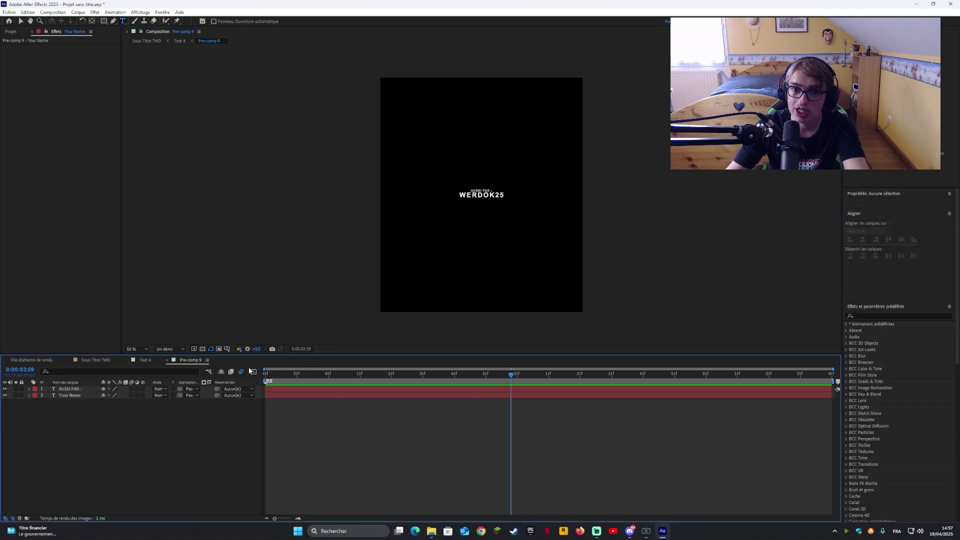
# Return to the Sous Titre TWD composition and lower the Text 4 credits by setting their Y position to about 946.
pyautogui.click(167, 360)
pyautogui.click(126, 360)
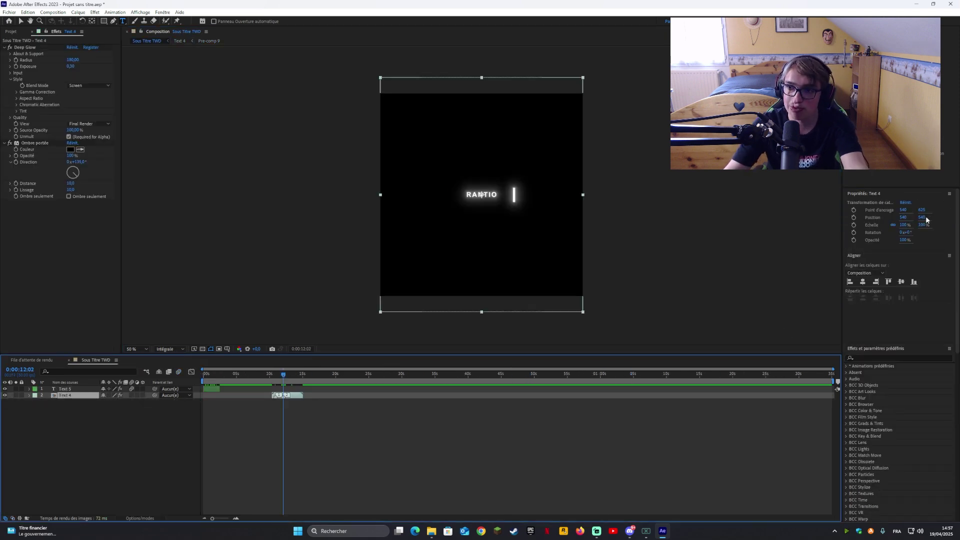
pyautogui.moveTo(925, 218); pyautogui.dragTo(917, 375)
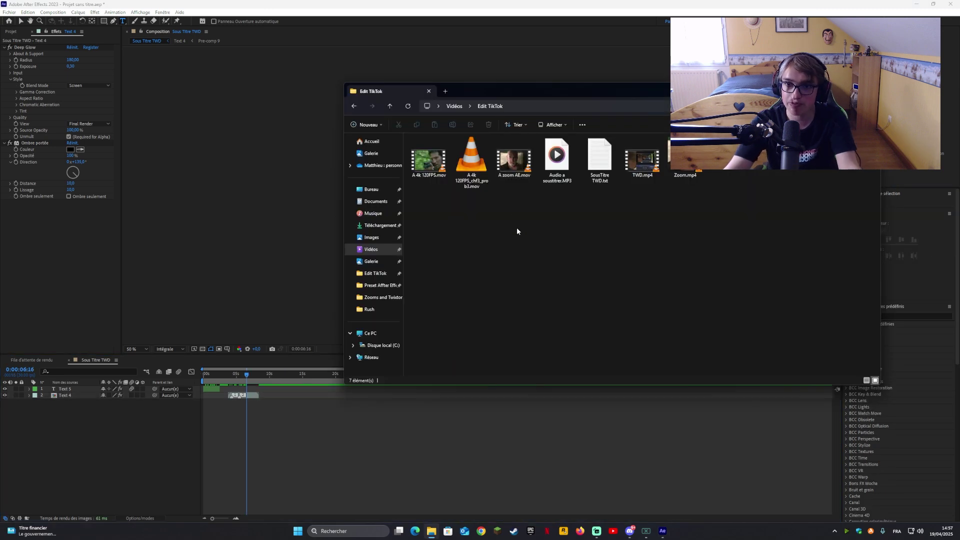
# Add "Audio a soustitrer.MP3" from the Edit TikTok folder to the Sous Titre TWD composition as its lowest layer.
pyautogui.click(561, 174)
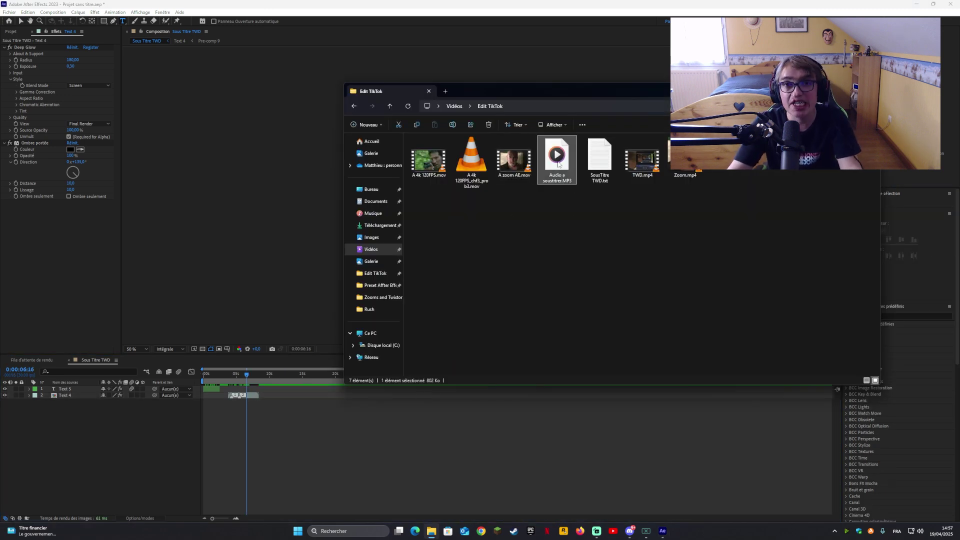
pyautogui.moveTo(558, 165); pyautogui.dragTo(100, 441)
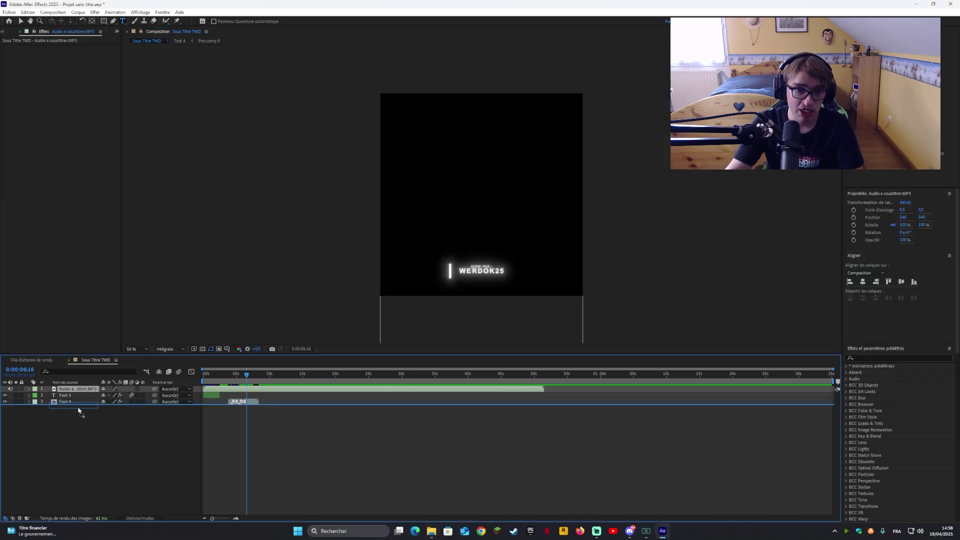
pyautogui.moveTo(78, 410); pyautogui.dragTo(80, 407)
# Reorder the layers so that Text 4 sits above Text 5.
pyautogui.click(67, 396)
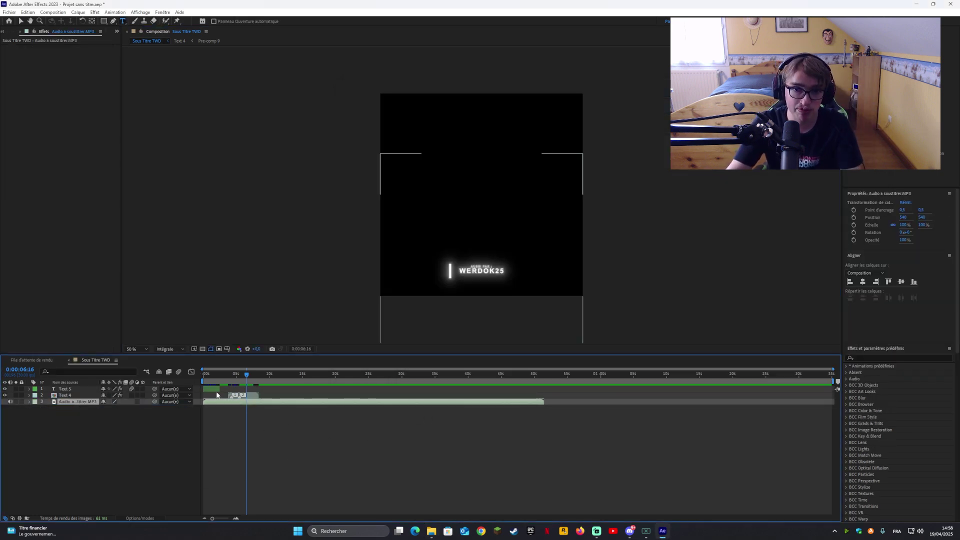
pyautogui.keyDown('ctrl'); pyautogui.click(69, 389); pyautogui.keyUp('ctrl')
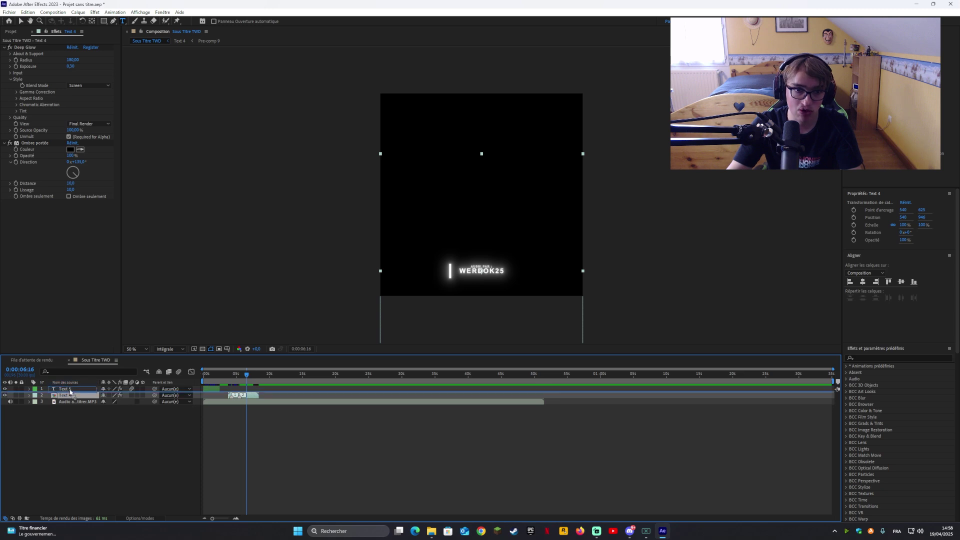
pyautogui.moveTo(70, 392); pyautogui.dragTo(70, 399)
pyautogui.click(266, 415)
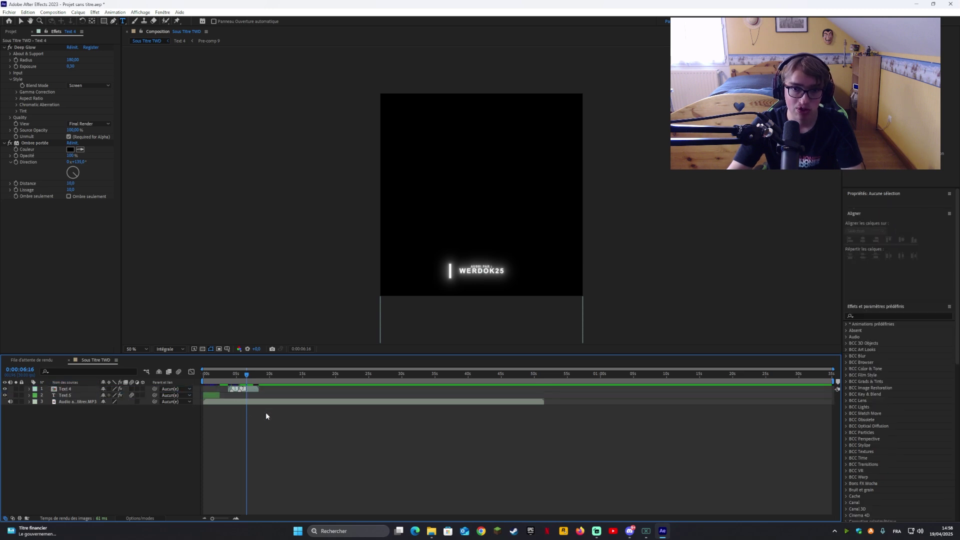
# Open the SousTitre TWD.txt subtitle script from the Edit TikTok folder.
pyautogui.click(432, 532)
pyautogui.click(603, 178)
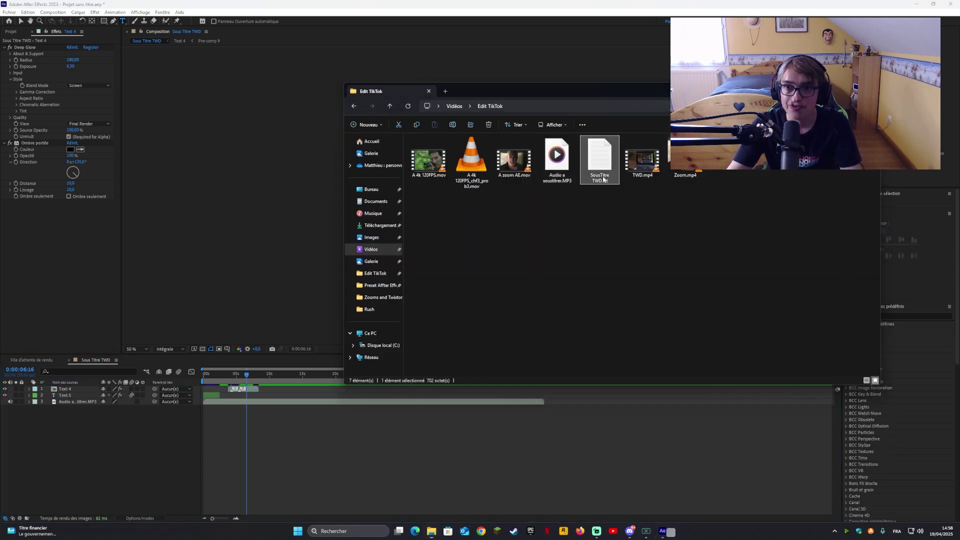
pyautogui.doubleClick(604, 179)
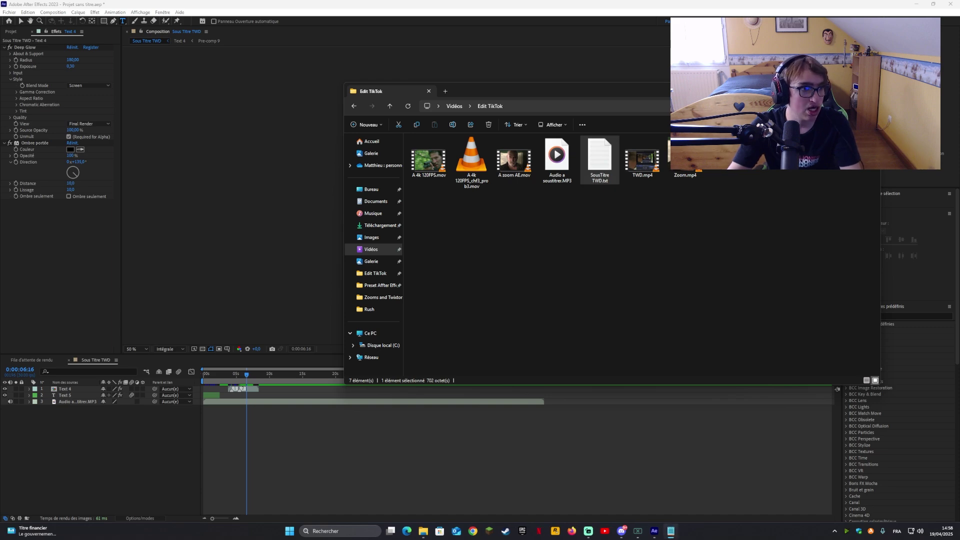
pyautogui.moveTo(323, 159); pyautogui.dragTo(600, 127)
# Reveal Text 5's keyframes and place the playhead at the layer's end, 0:00:02:15.
pyautogui.moveTo(212, 518); pyautogui.dragTo(226, 519)
pyautogui.click(253, 398)
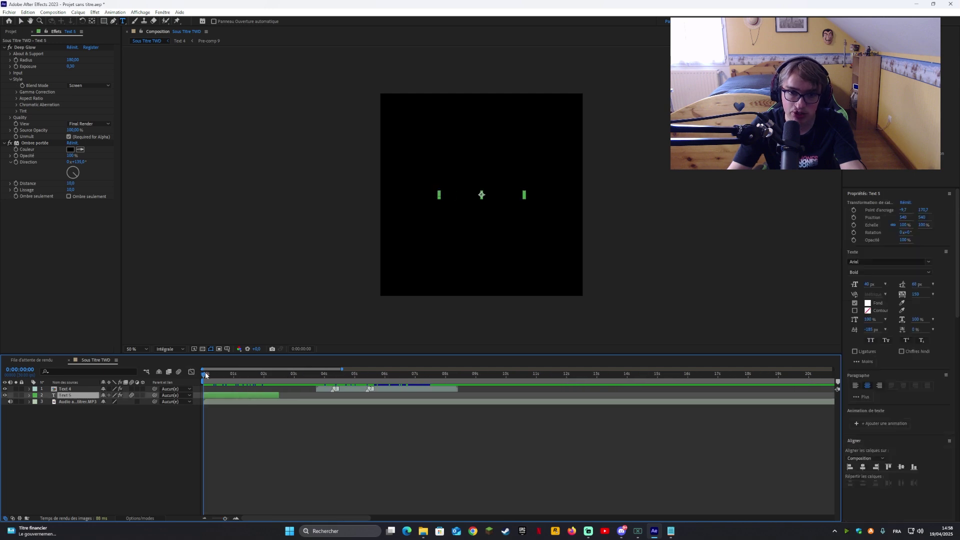
pyautogui.moveTo(204, 374); pyautogui.dragTo(220, 373)
pyautogui.press('u')
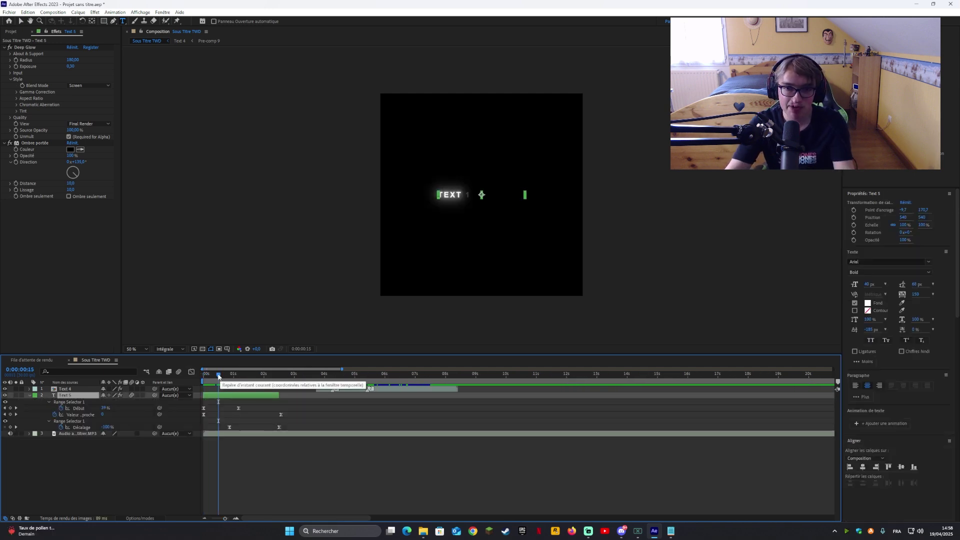
pyautogui.moveTo(218, 376); pyautogui.dragTo(253, 375)
pyautogui.moveTo(281, 380); pyautogui.dragTo(280, 381)
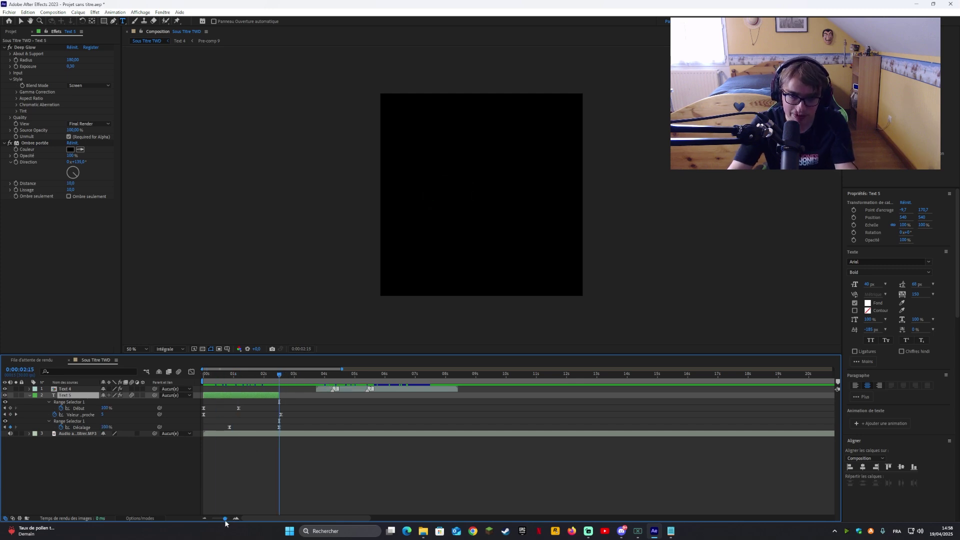
# Shift Text 5's last Valeur d'approche keyframe two frames earlier, onto 0:00:02:15, and collapse the layer's keyframes.
pyautogui.moveTo(225, 521); pyautogui.dragTo(229, 523)
pyautogui.click(555, 415)
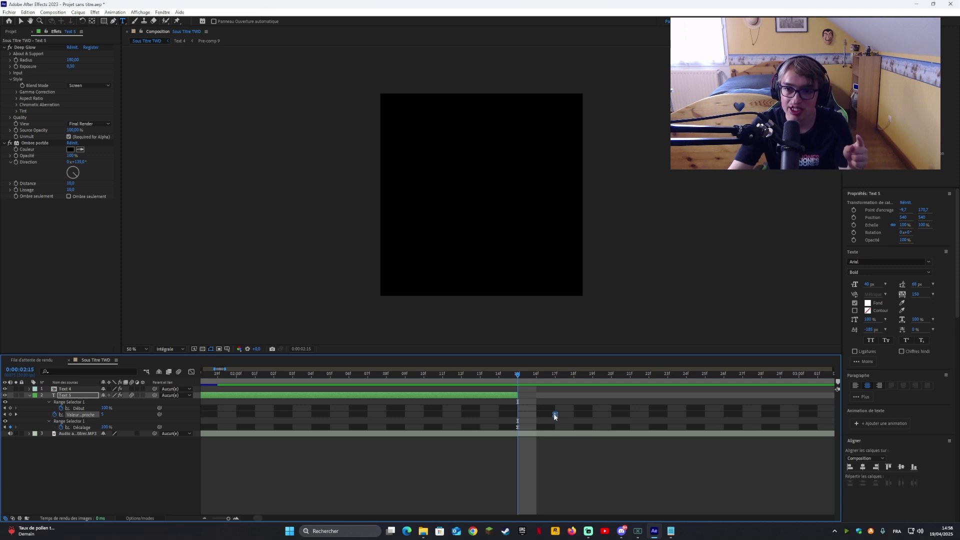
pyautogui.hotkey('alt', 'Left')
pyautogui.hotkey('alt', 'Left')
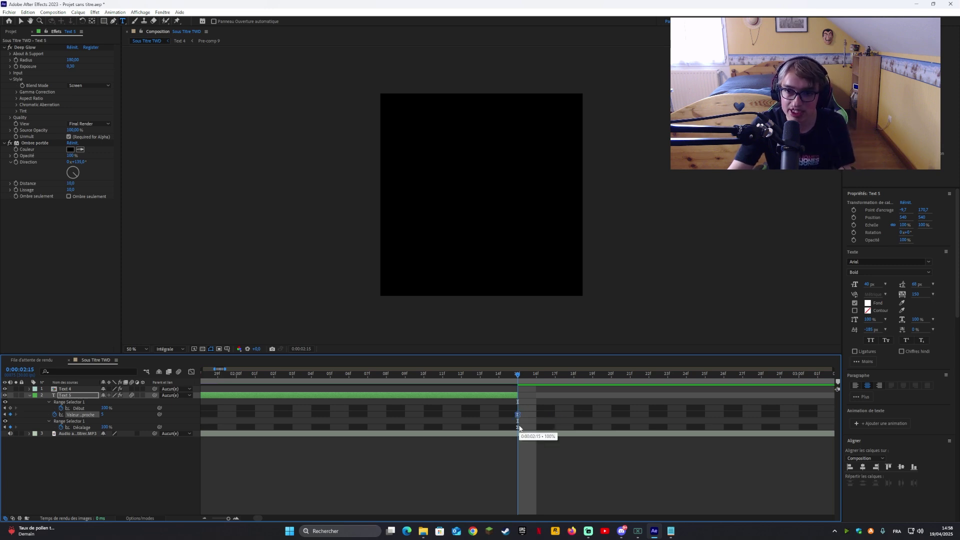
pyautogui.click(518, 428)
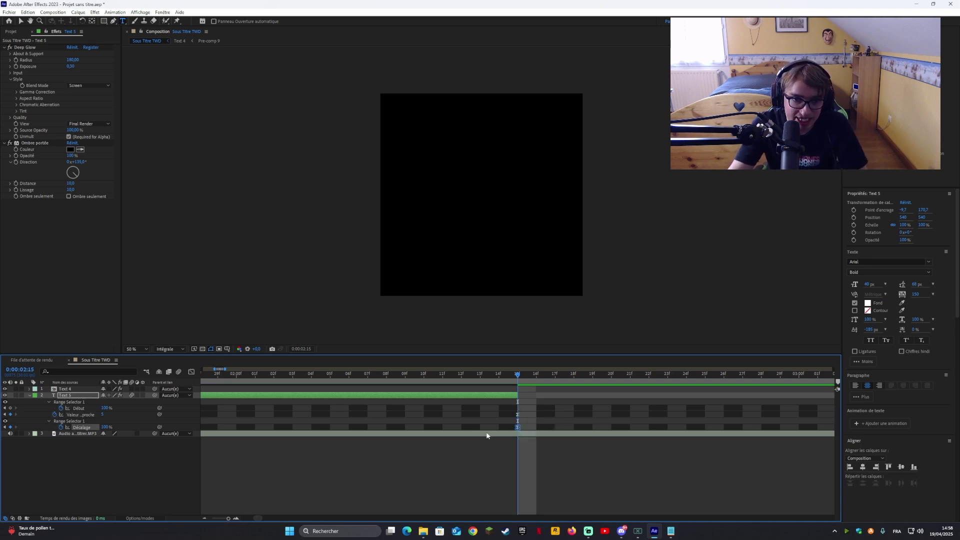
pyautogui.click(518, 414)
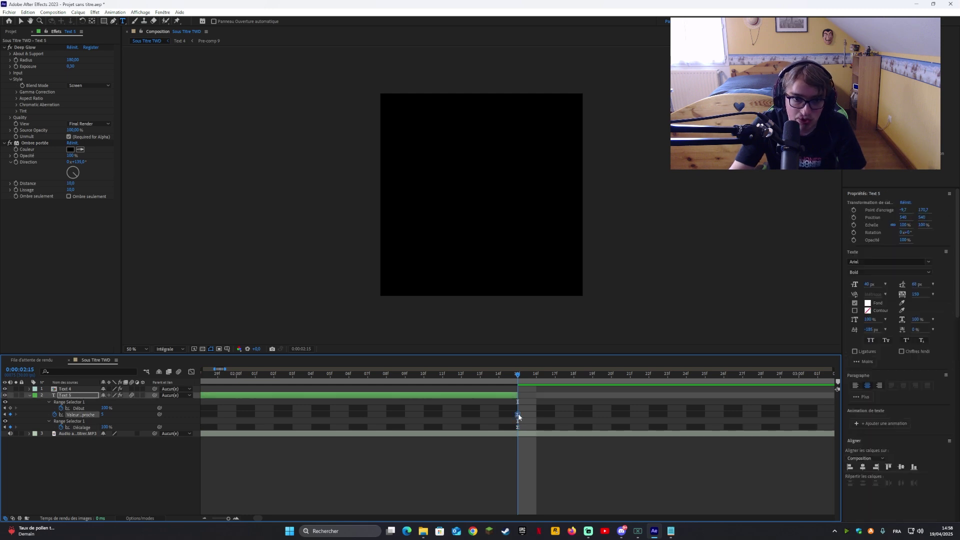
pyautogui.moveTo(228, 518); pyautogui.dragTo(227, 522)
pyautogui.press('u')
# Display the audio layer's waveform and play the composition from the start to locate the end of the first phrase.
pyautogui.click(309, 403)
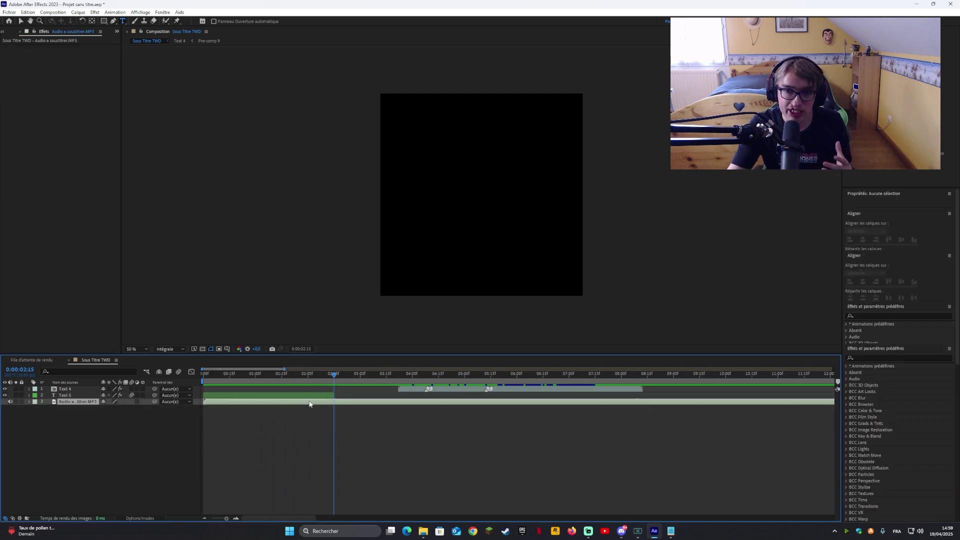
pyautogui.press('l')
pyautogui.press('l')
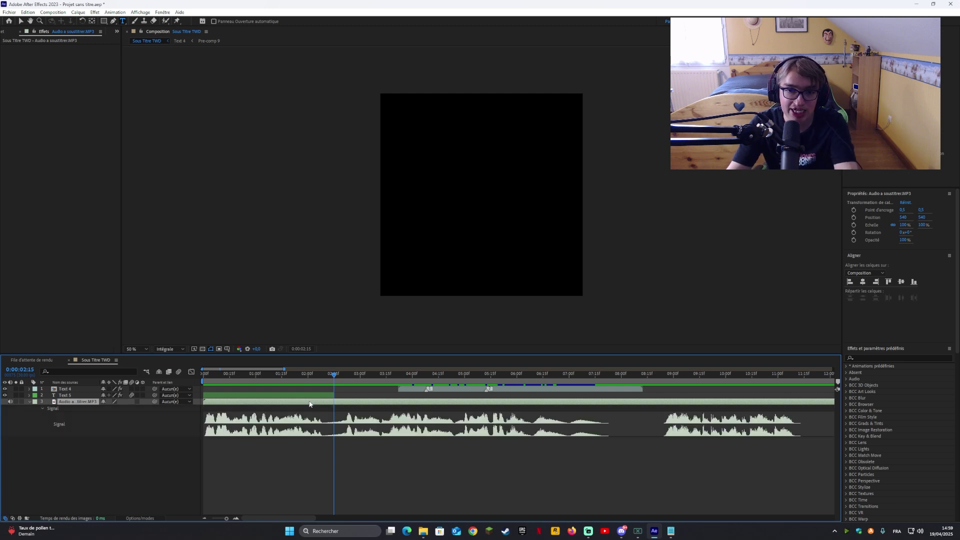
pyautogui.moveTo(336, 381); pyautogui.dragTo(202, 389)
pyautogui.press('space')
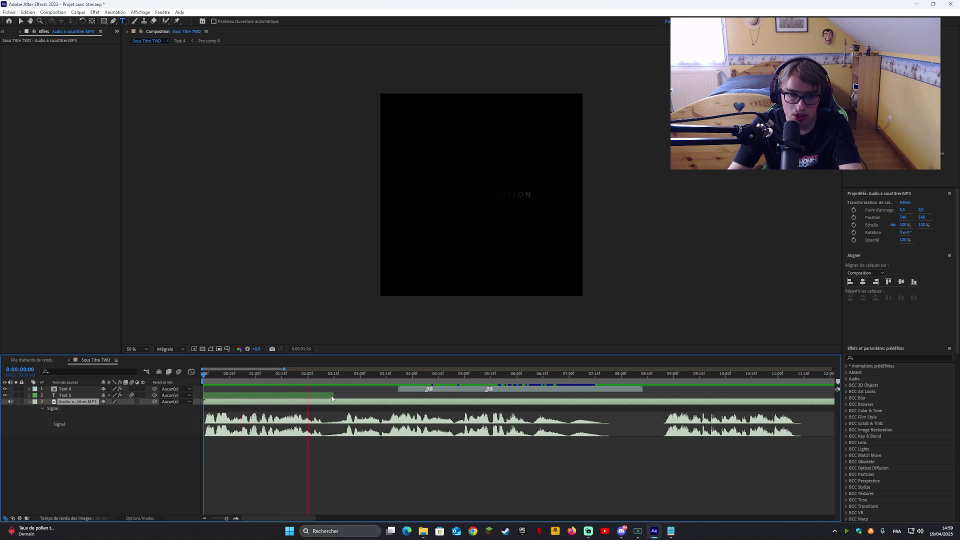
# Trim the end of Text 5 to 0:00:02:08, where the first spoken phrase stops.
pyautogui.click(321, 379)
pyautogui.click(322, 378)
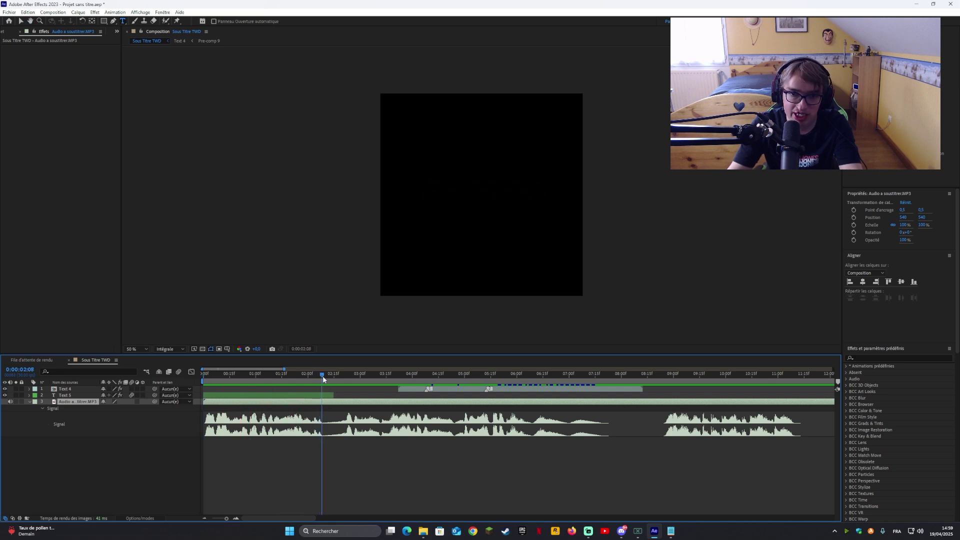
pyautogui.moveTo(331, 396); pyautogui.dragTo(259, 379)
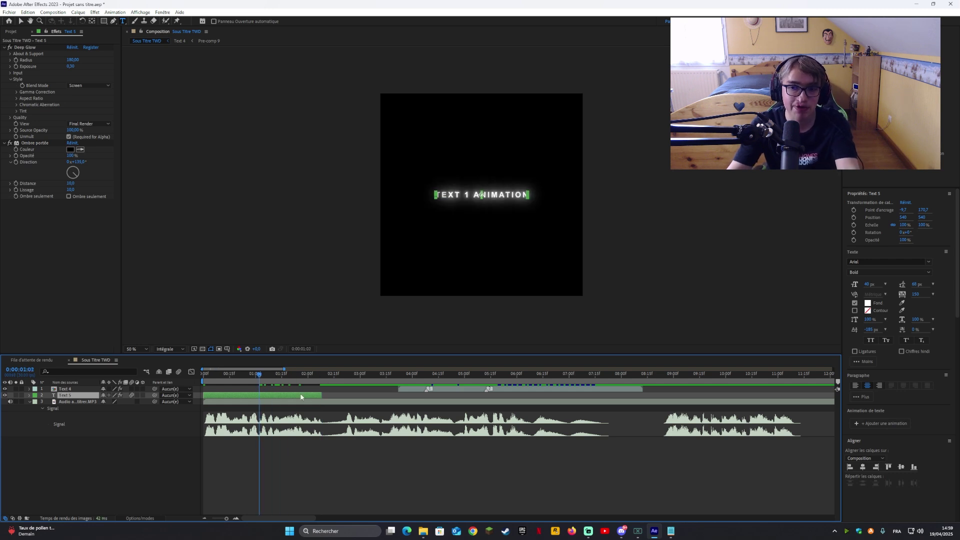
# Cut "mais j'étais là la fois où tu as pointé ton fusil sur Rick" from the subtitle script.
pyautogui.click(670, 531)
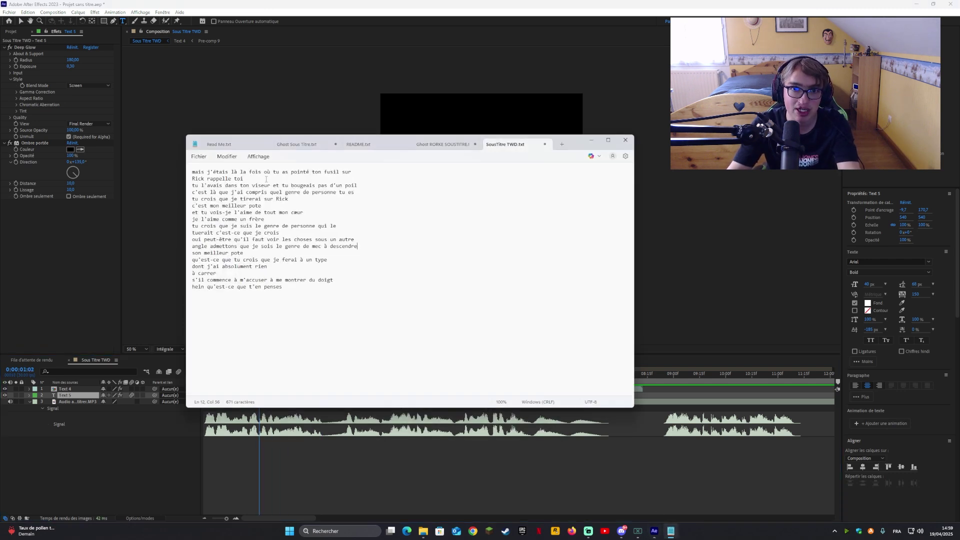
pyautogui.moveTo(205, 179); pyautogui.dragTo(182, 171)
pyautogui.hotkey('ctrl', 'x')
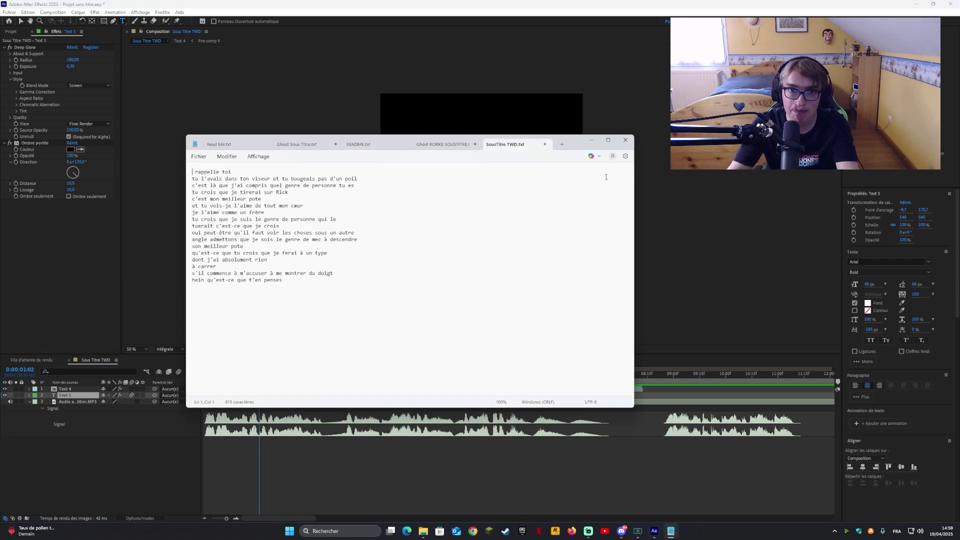
pyautogui.click(591, 140)
# Paste the phrase into Text 5 and rearrange it on two lines, breaking after "où tu".
pyautogui.hotkey('ctrl', 'v')
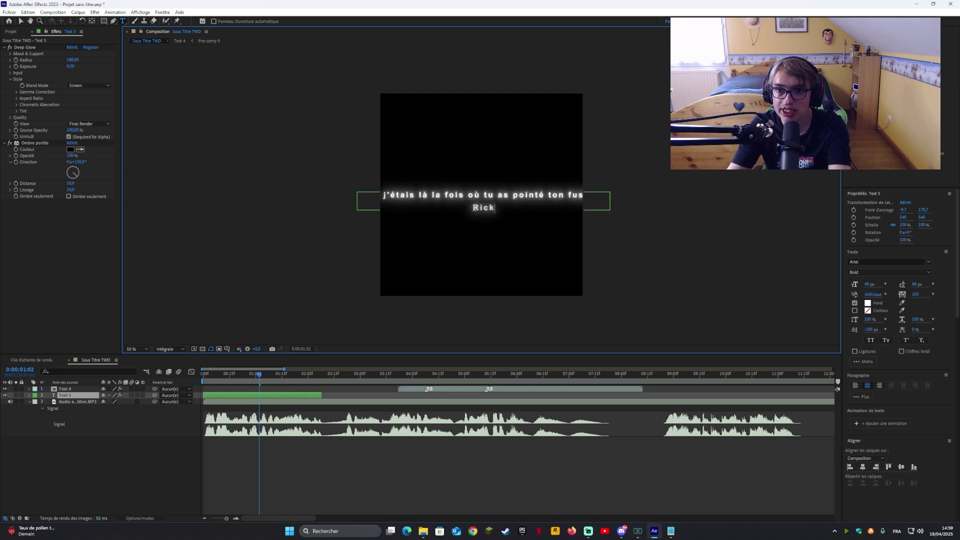
pyautogui.press('BackSpace')
pyautogui.click(486, 194)
pyautogui.press('Return')
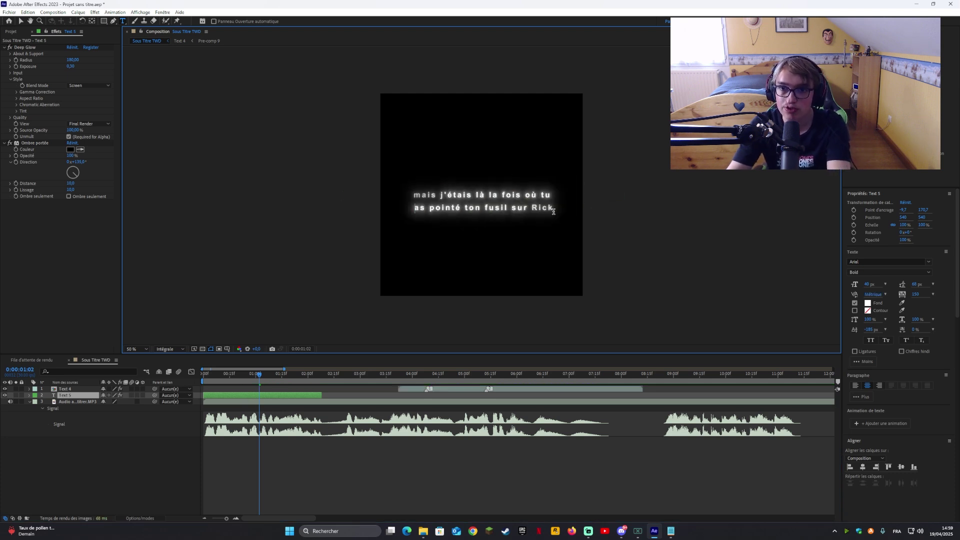
# Colour the word "pointé" red in the Text 5 subtitle and scrub through the animation.
pyautogui.moveTo(259, 374)
pyautogui.mouseDown()
pyautogui.moveTo(204, 377)
pyautogui.moveTo(302, 385)
pyautogui.moveTo(203, 386)
pyautogui.moveTo(254, 388)
pyautogui.mouseUp()
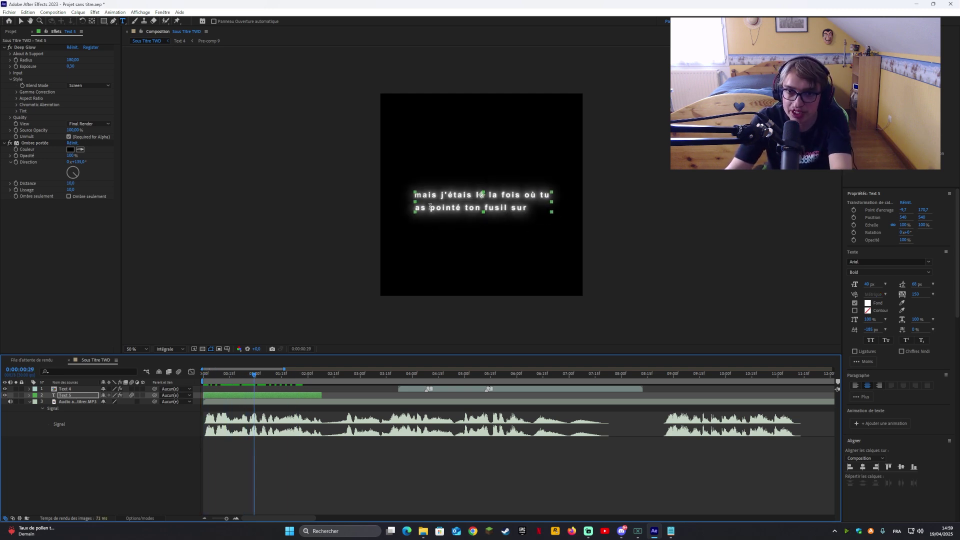
pyautogui.moveTo(430, 206); pyautogui.dragTo(459, 202)
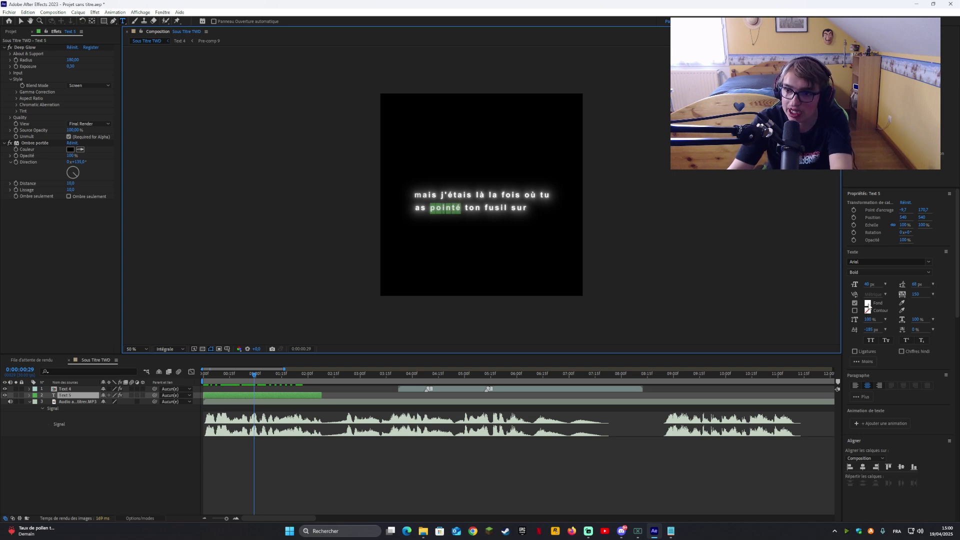
pyautogui.click(868, 305)
pyautogui.moveTo(483, 246); pyautogui.dragTo(547, 189)
pyautogui.click(553, 219)
pyautogui.click(235, 428)
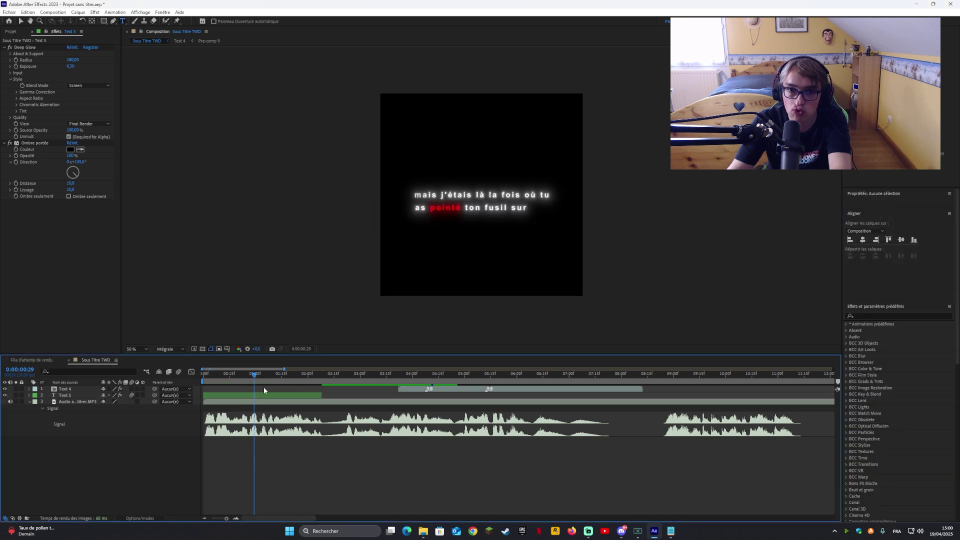
pyautogui.moveTo(254, 376); pyautogui.dragTo(281, 379)
pyautogui.click(271, 395)
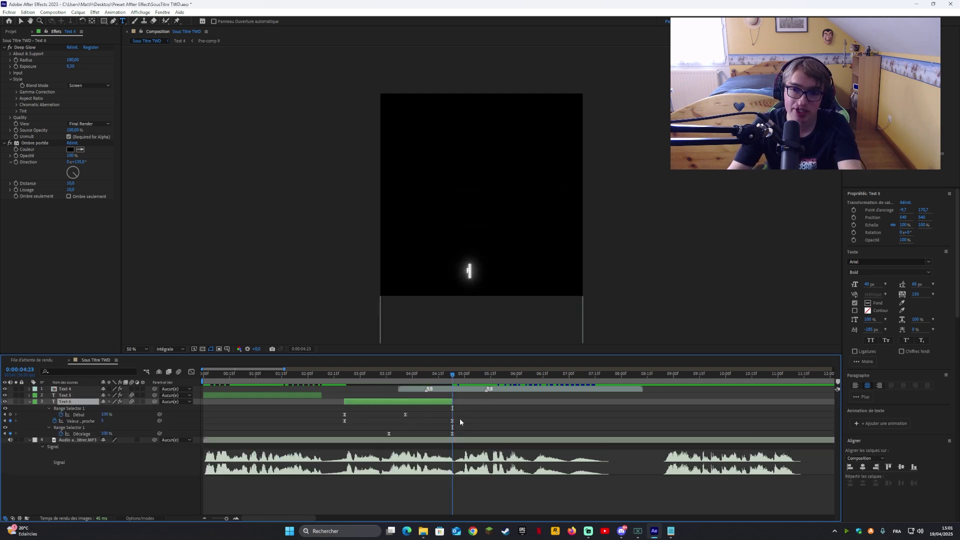
# Examine Text 6's end keyframes and how its text appears around 0:00:03:03.
pyautogui.moveTo(480, 420); pyautogui.dragTo(440, 436)
pyautogui.click(446, 403)
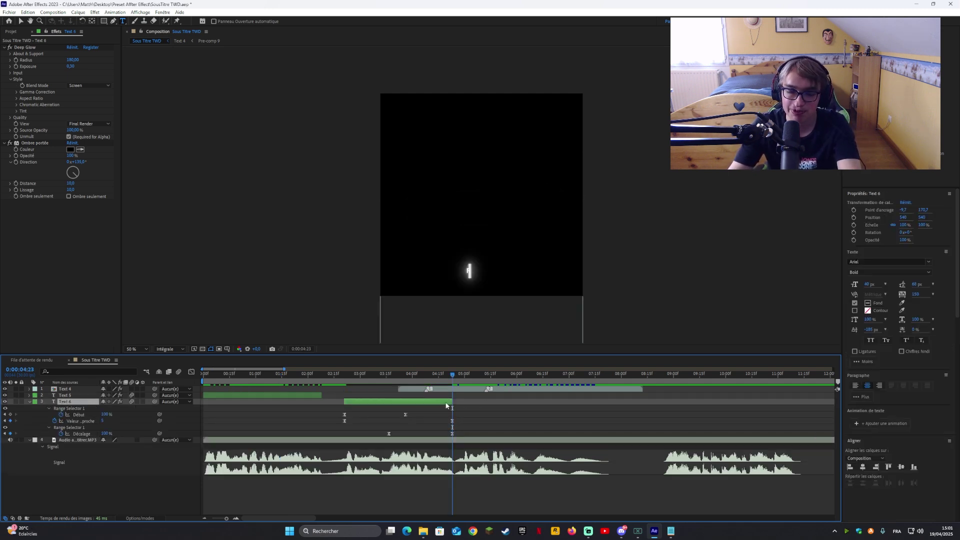
pyautogui.press('u')
pyautogui.hotkey('ctrl', 'shift', 'a')
pyautogui.moveTo(366, 376)
pyautogui.mouseDown()
pyautogui.moveTo(379, 384)
pyautogui.moveTo(364, 386)
pyautogui.mouseUp()
pyautogui.click(362, 404)
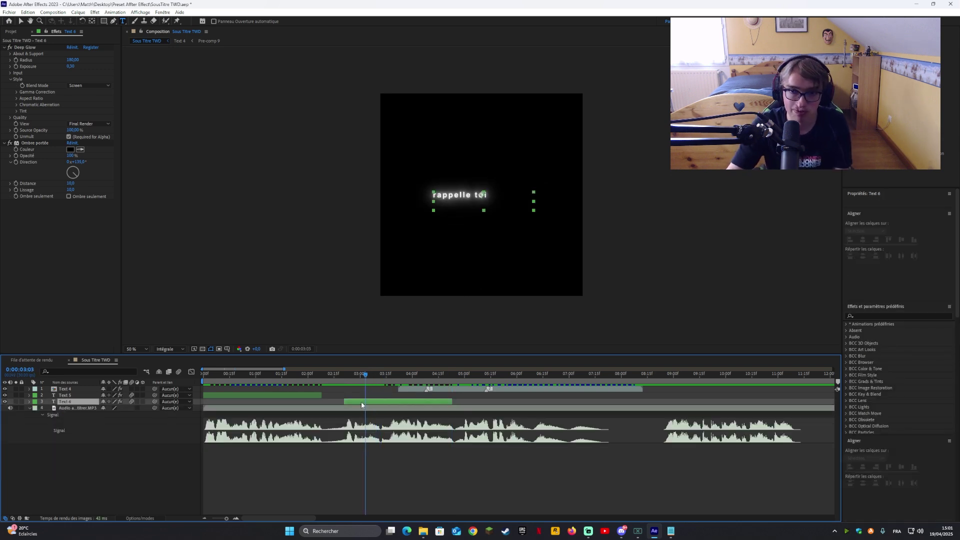
# Move Text 6's second Début keyframe slightly later than 0:00:03:28 and play back the subtitle from near its start.
pyautogui.press('u')
pyautogui.press('=')
pyautogui.press('k')
pyautogui.click(520, 414)
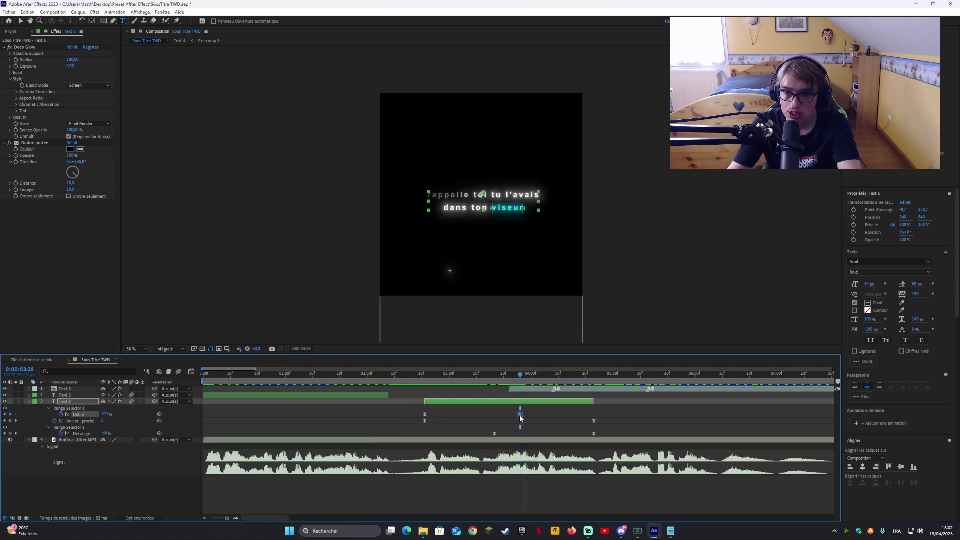
pyautogui.moveTo(520, 418); pyautogui.dragTo(523, 418)
pyautogui.moveTo(508, 381); pyautogui.dragTo(431, 390)
pyautogui.press('space')
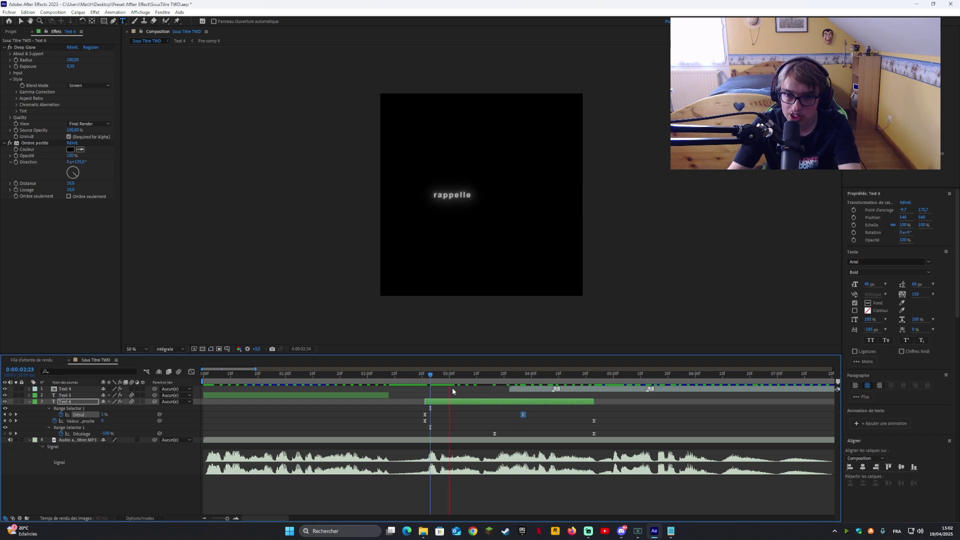
# At 0:00:03:02, add a Début keyframe to Text 6 by extending the range selector's start just past "rappelle toi".
pyautogui.moveTo(229, 520); pyautogui.dragTo(231, 519)
pyautogui.scroll(4, 470, 194)
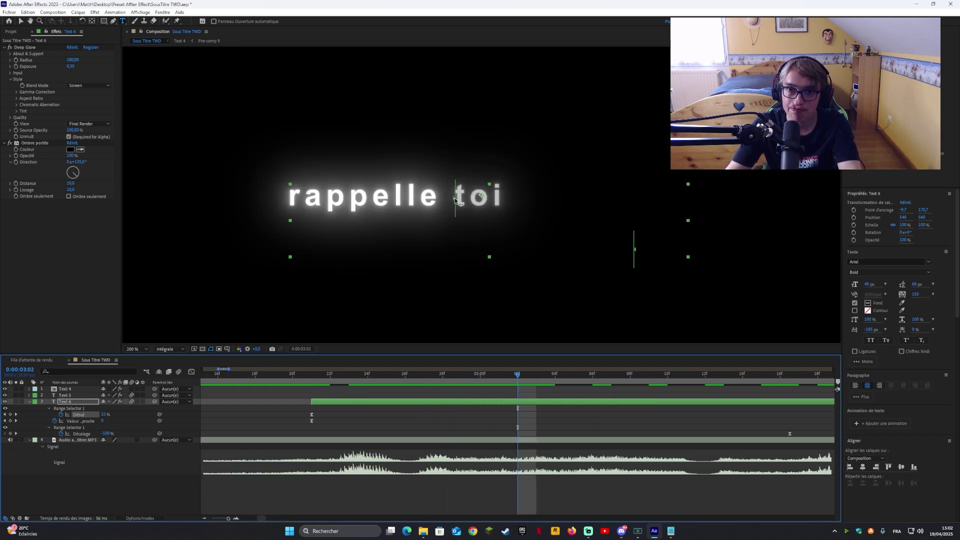
pyautogui.moveTo(474, 201); pyautogui.dragTo(487, 201)
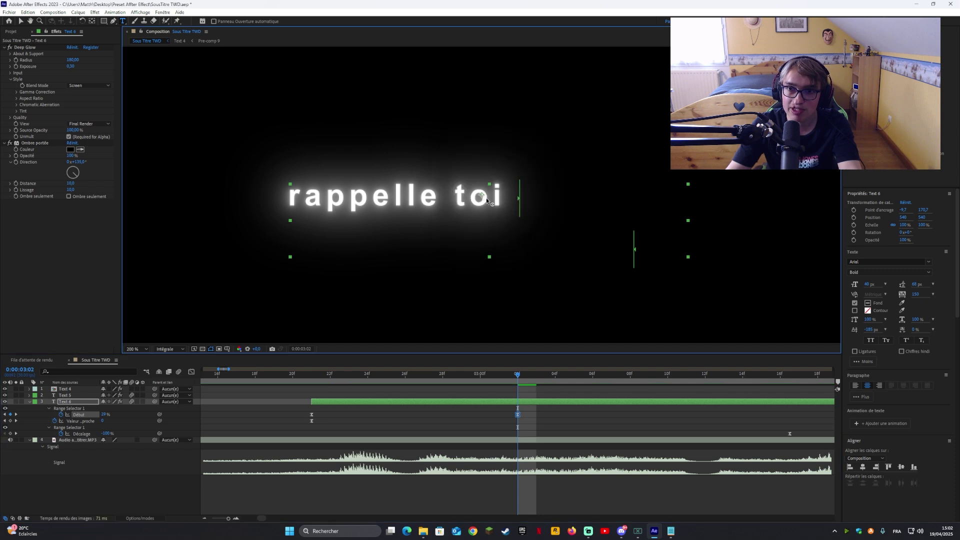
# Copy Text 6's Début keyframe from 0:00:03:02 and paste it at 0:00:03:17 to hold the text at "rappelle toi".
pyautogui.scroll(-2, 495, 213)
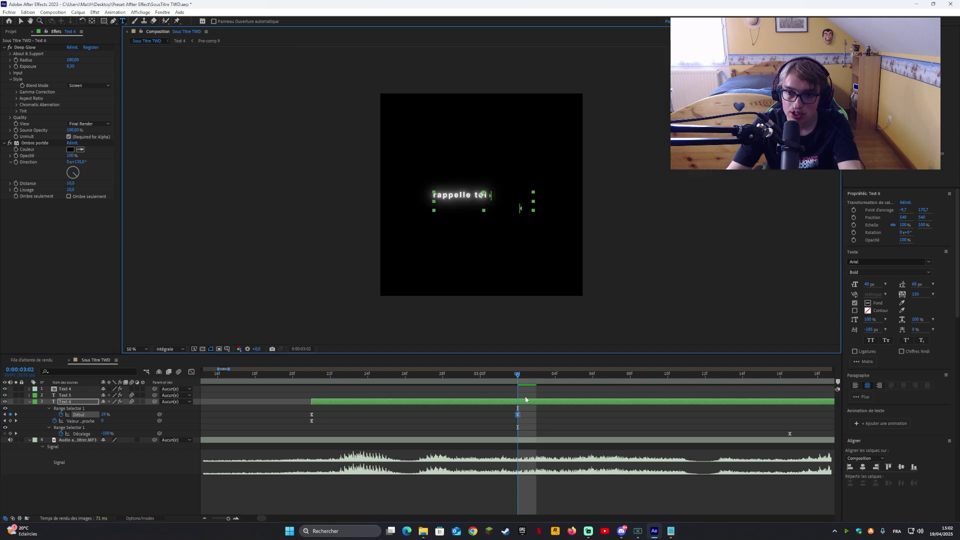
pyautogui.click(525, 417)
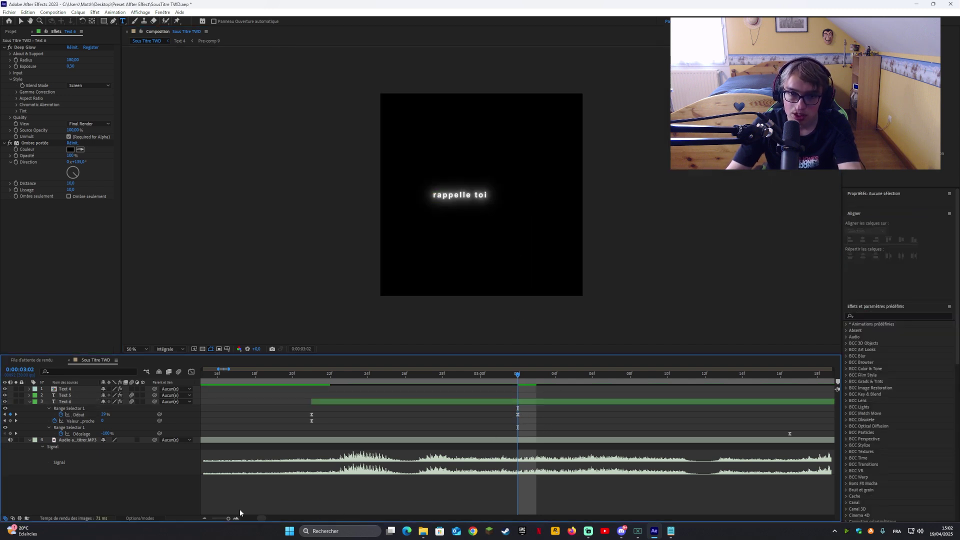
pyautogui.moveTo(223, 520); pyautogui.dragTo(229, 520)
pyautogui.click(554, 403)
pyautogui.moveTo(518, 375); pyautogui.dragTo(613, 380)
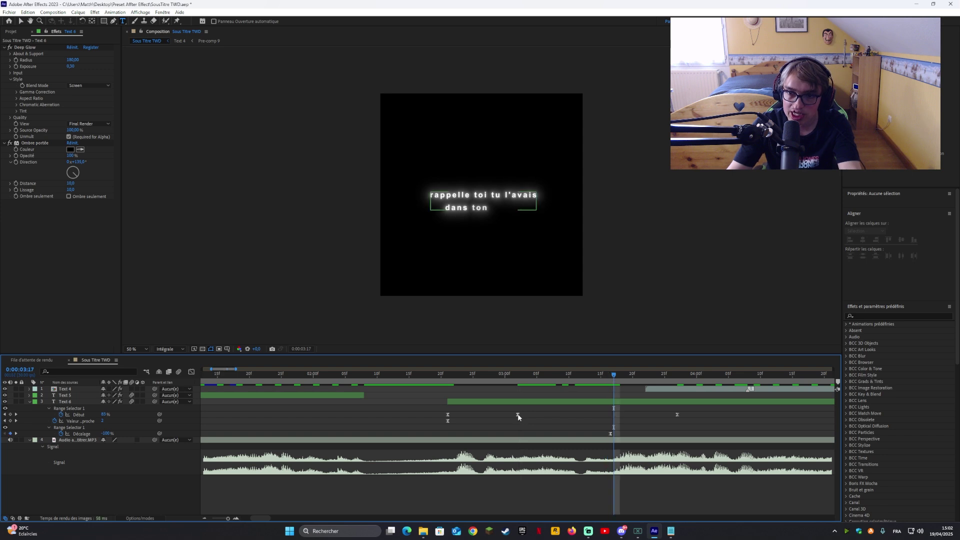
pyautogui.click(517, 414)
pyautogui.hotkey('ctrl', 'c')
pyautogui.hotkey('ctrl', 'v')
pyautogui.press('F2')
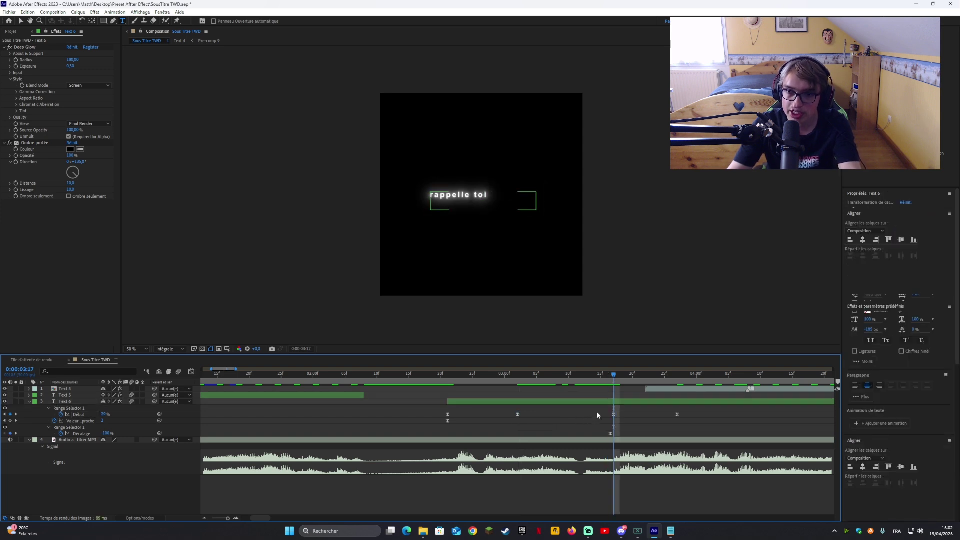
# Move Text 6's first Décalage keyframe to just before its last Début keyframe so the fade-out starts after "viseur" appears.
pyautogui.moveTo(602, 379); pyautogui.dragTo(682, 406)
pyautogui.moveTo(269, 518); pyautogui.dragTo(279, 518)
pyautogui.hotkey('ctrl', 'z')
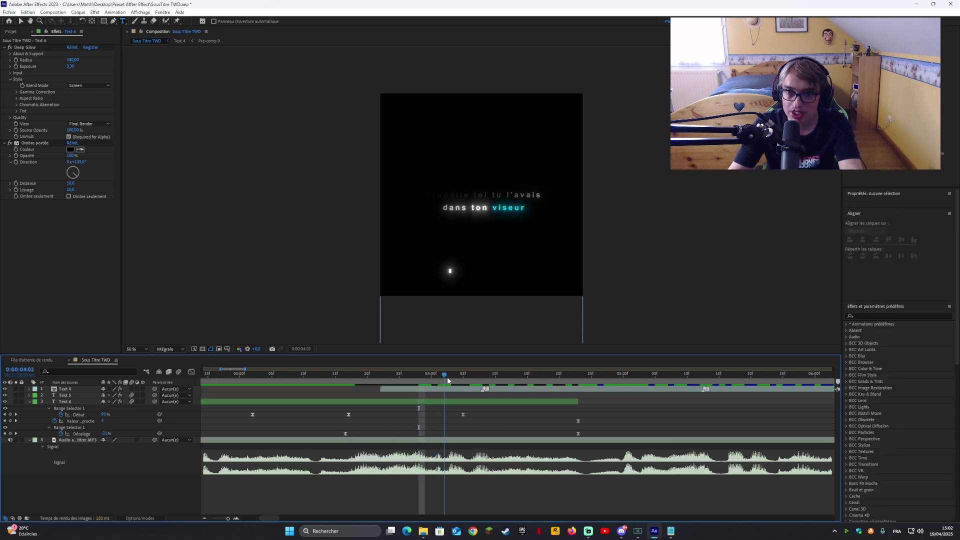
pyautogui.press('pagedown')
pyautogui.press('pagedown')
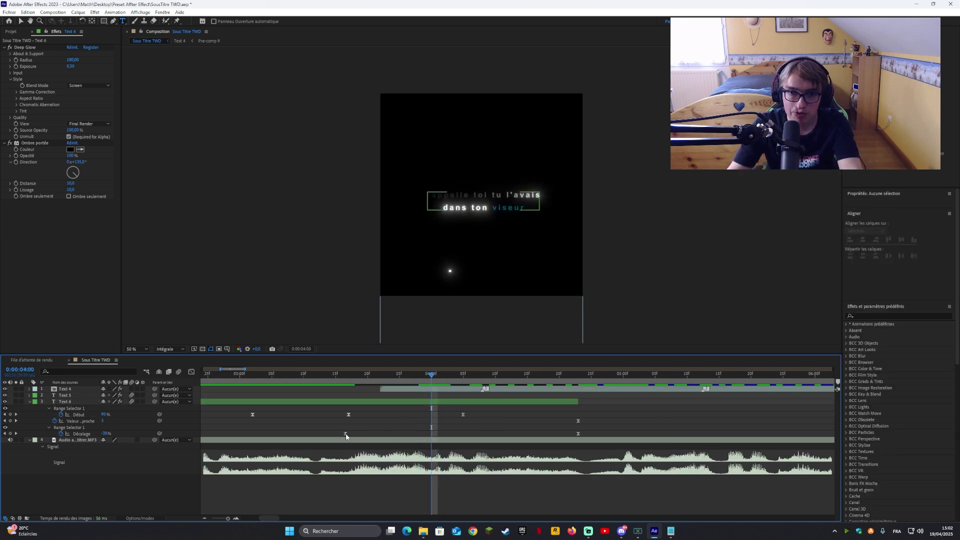
pyautogui.moveTo(345, 436); pyautogui.dragTo(455, 438)
pyautogui.click(463, 415)
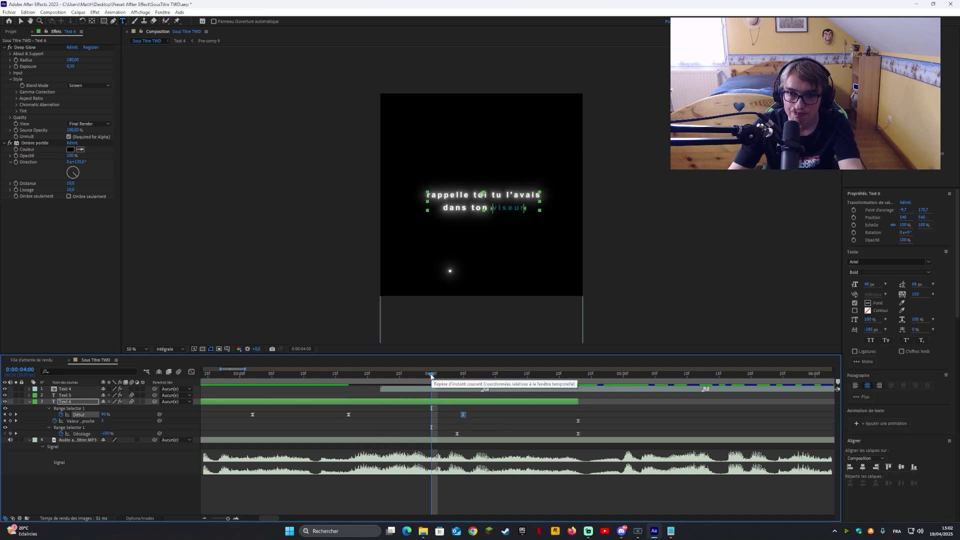
# Play back Text 6 from before its start, scrub to 0:00:04:07 to check it, and collapse its keyframed properties.
pyautogui.moveTo(431, 376); pyautogui.dragTo(115, 403)
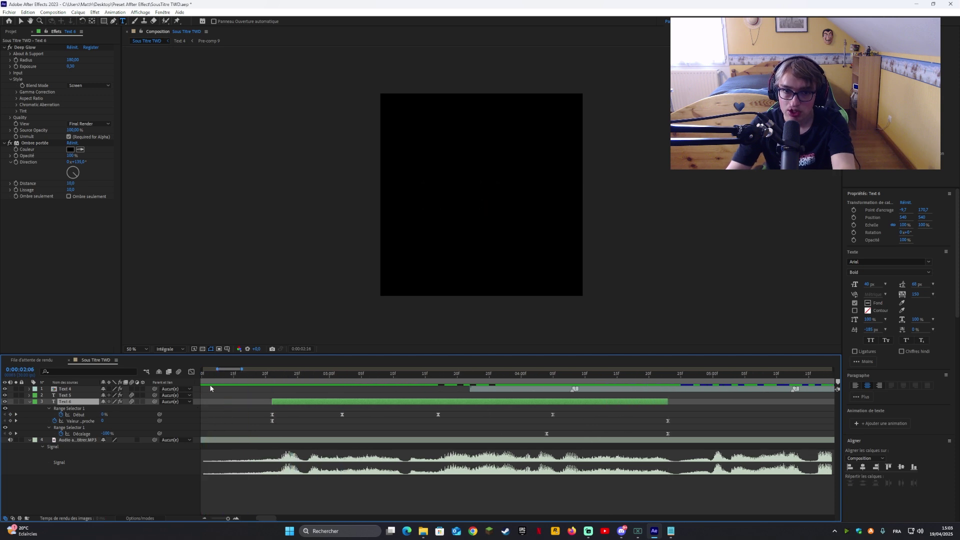
pyautogui.press('space')
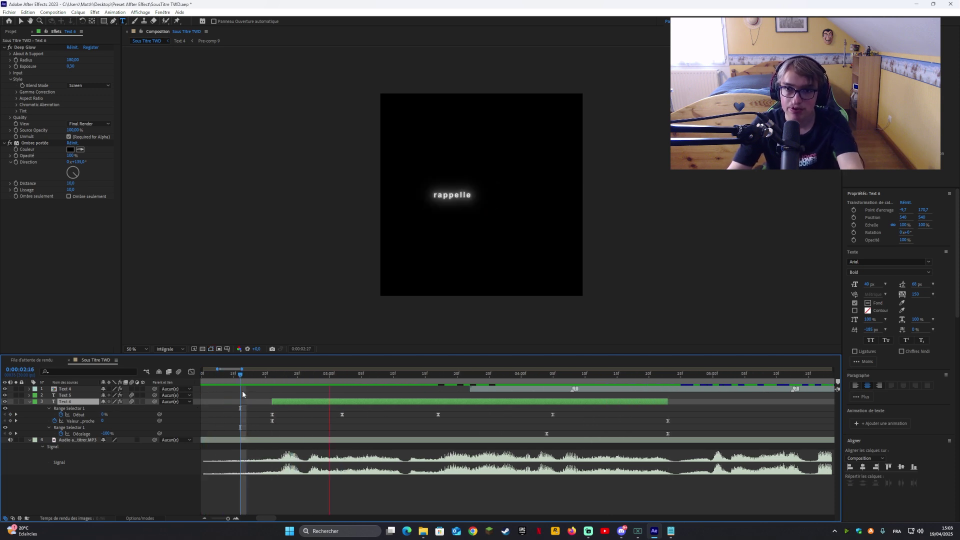
pyautogui.click(423, 376)
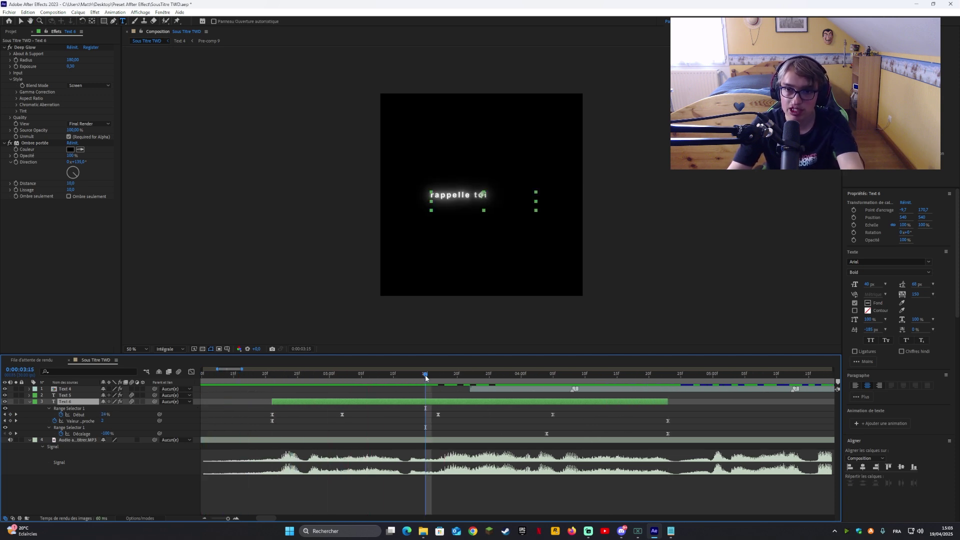
pyautogui.moveTo(425, 378); pyautogui.dragTo(565, 380)
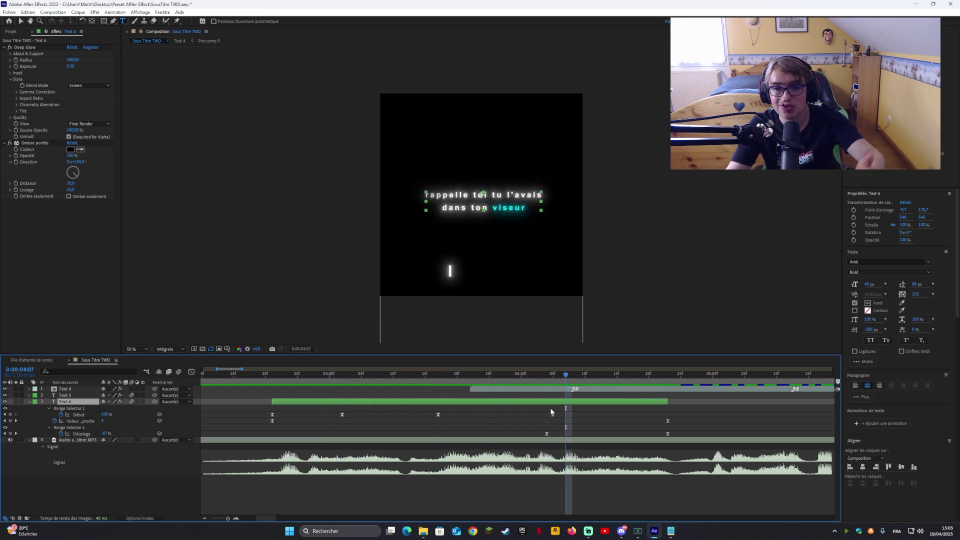
pyautogui.press('u')
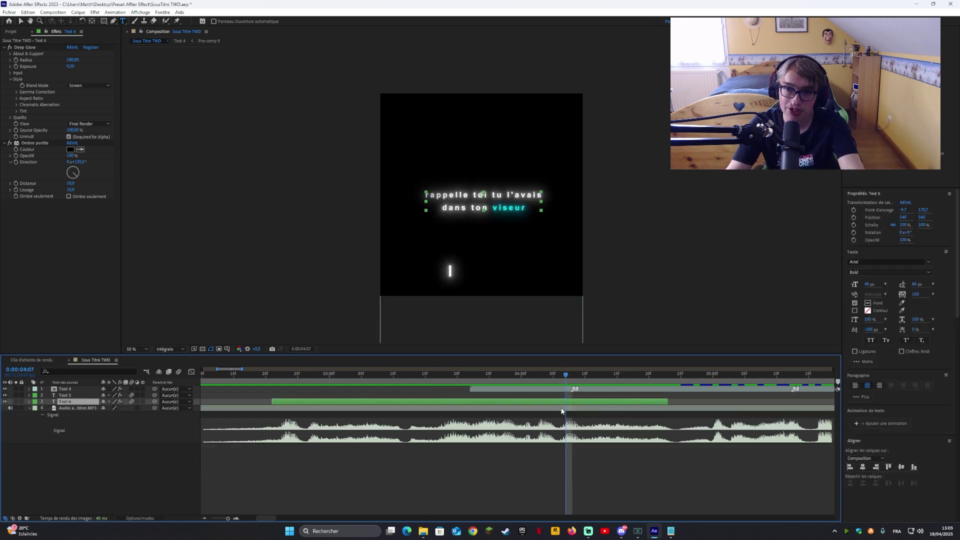
pyautogui.moveTo(222, 519); pyautogui.dragTo(217, 520)
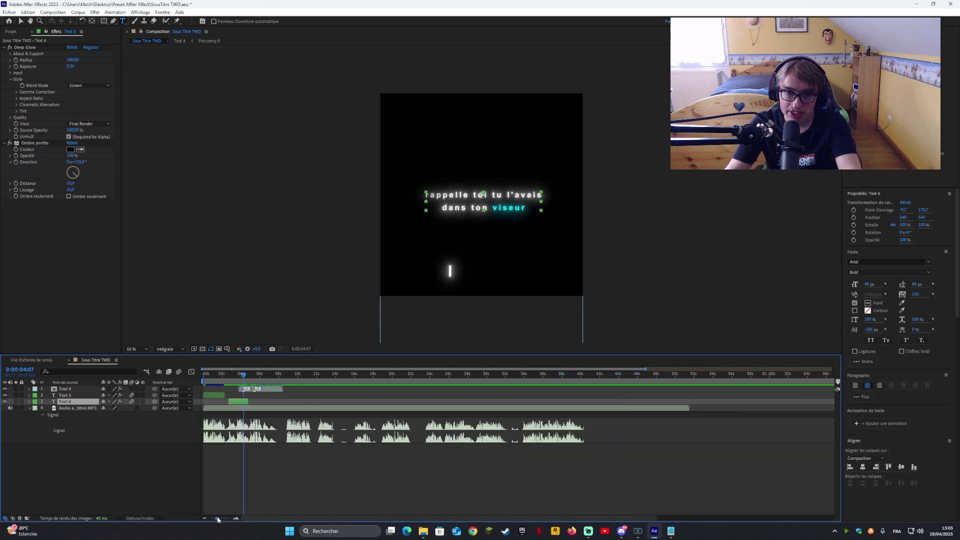
pyautogui.click(279, 493)
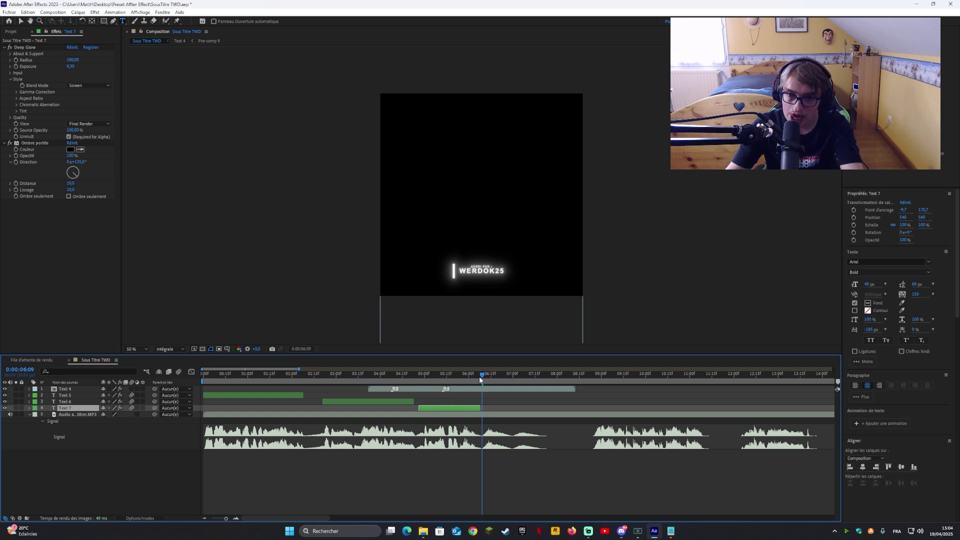
# Move Text 7's end keyframes to 0:00:06:08, shift its second Début and first Décalage keyframes earlier, and scrub through the result.
pyautogui.click(479, 376)
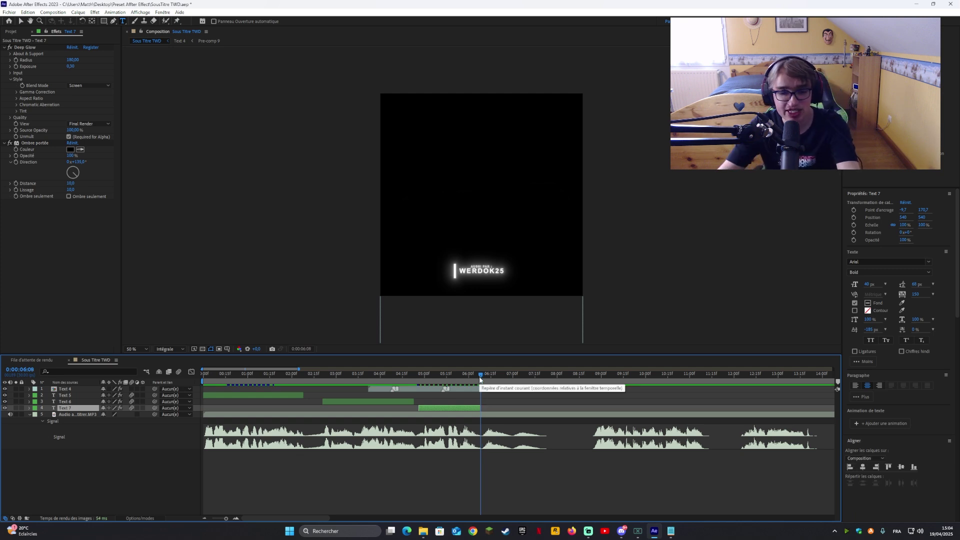
pyautogui.press('u')
pyautogui.click(519, 428)
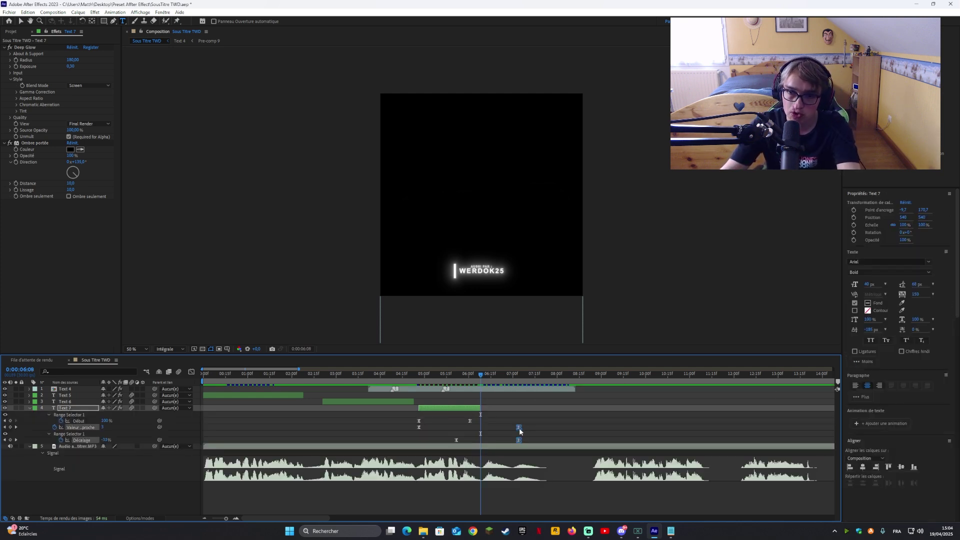
pyautogui.moveTo(519, 430); pyautogui.dragTo(457, 421)
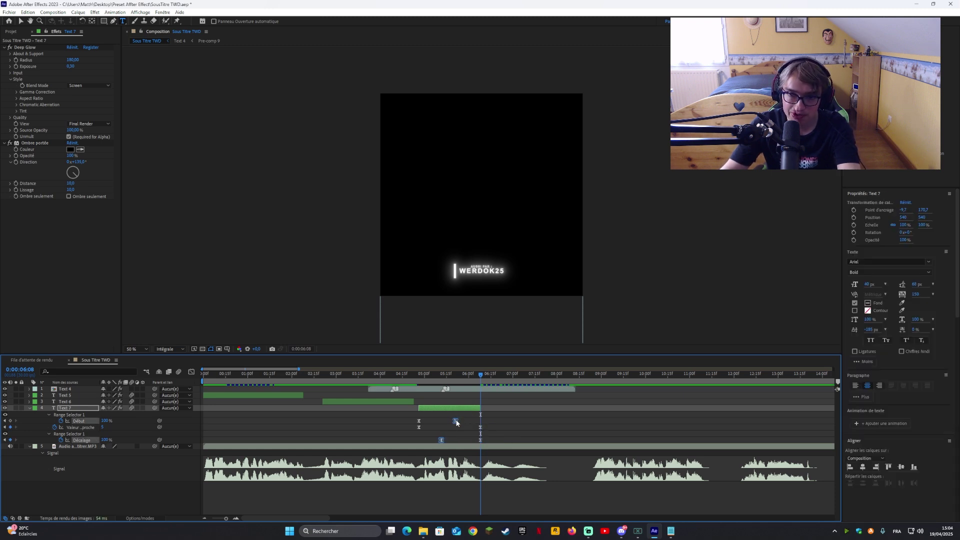
pyautogui.click(457, 423)
pyautogui.click(443, 440)
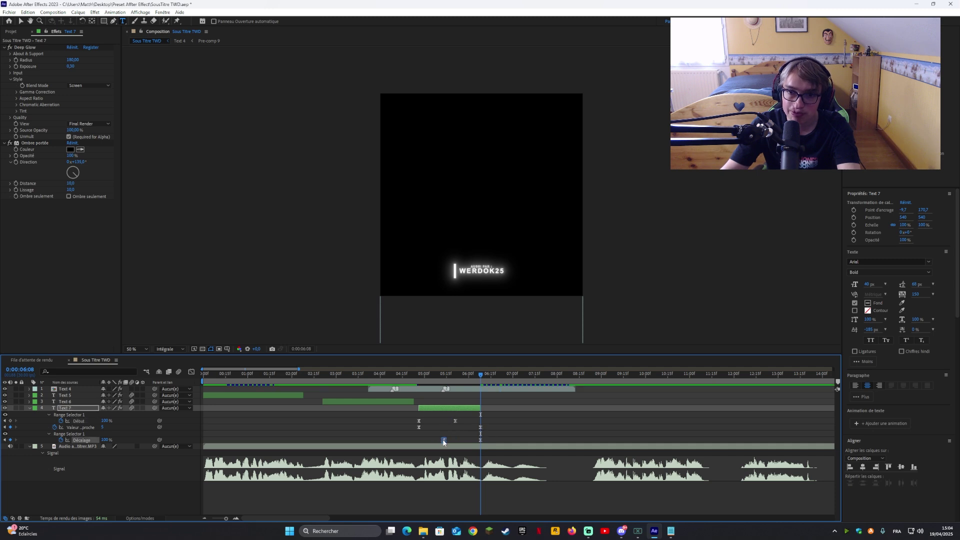
pyautogui.click(454, 421)
pyautogui.click(455, 407)
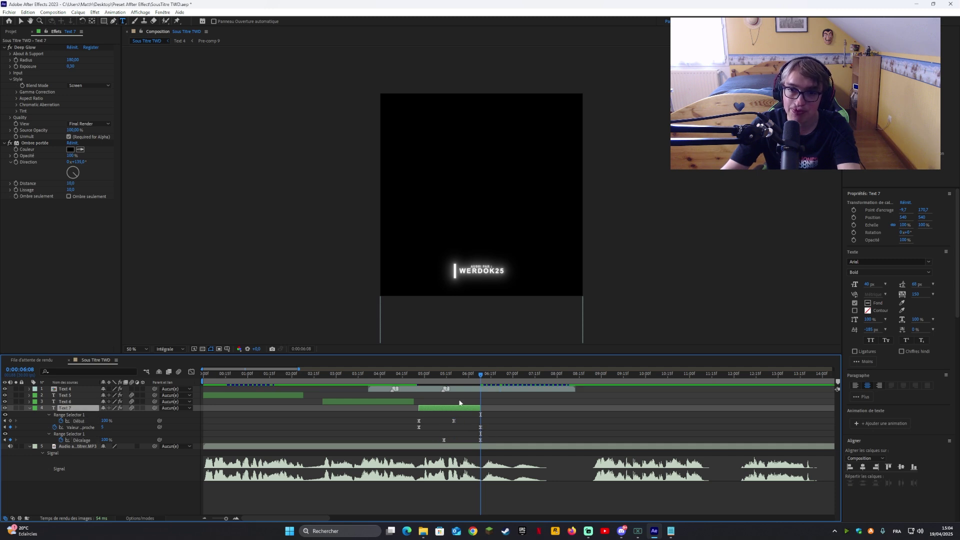
pyautogui.press('u')
pyautogui.click(440, 384)
pyautogui.moveTo(440, 384); pyautogui.dragTo(443, 385)
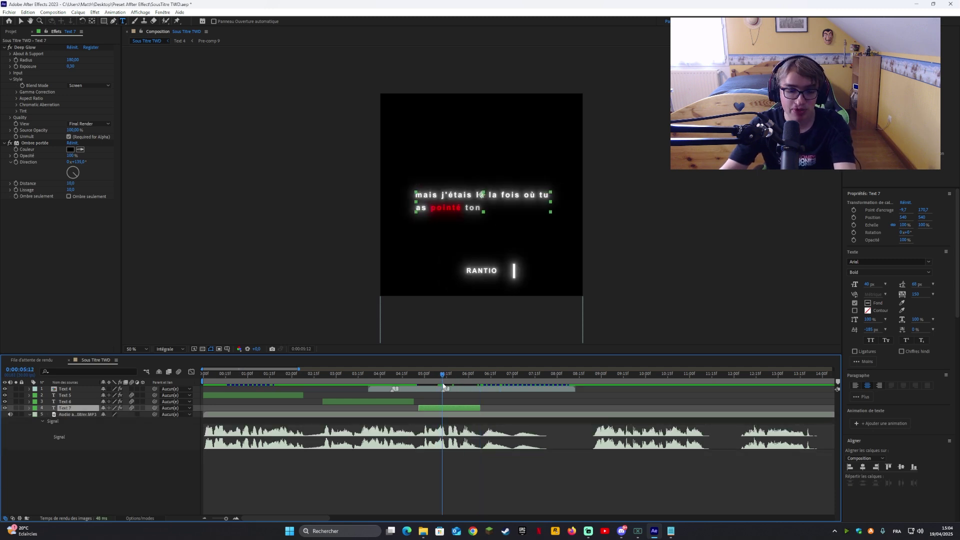
# Switch to the SousTitre TWD.txt notes and cut the line "et tu bougeais pas d'un poil".
pyautogui.click(671, 530)
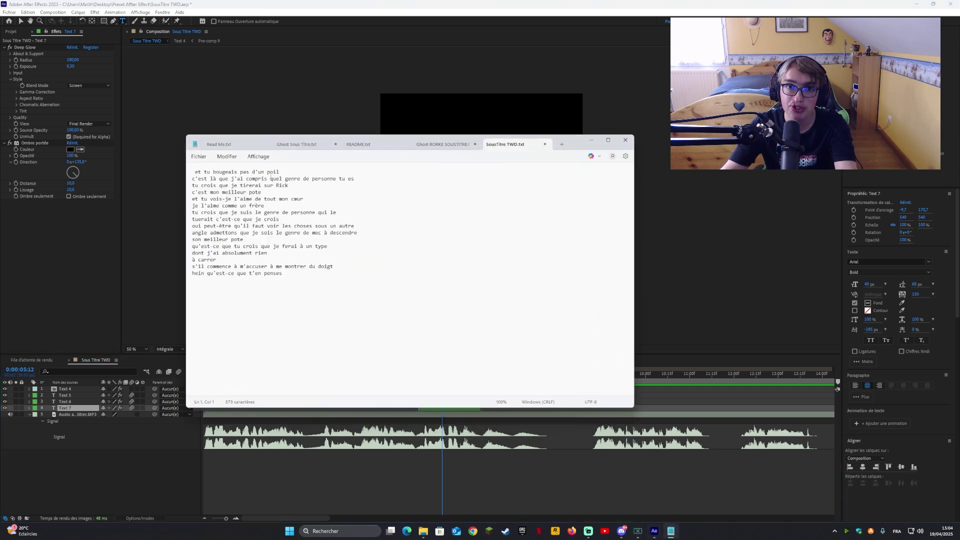
pyautogui.moveTo(280, 172)
pyautogui.mouseDown()
pyautogui.moveTo(195, 171)
pyautogui.moveTo(279, 171)
pyautogui.mouseUp()
pyautogui.click(195, 172)
pyautogui.hotkey('ctrl', 'x')
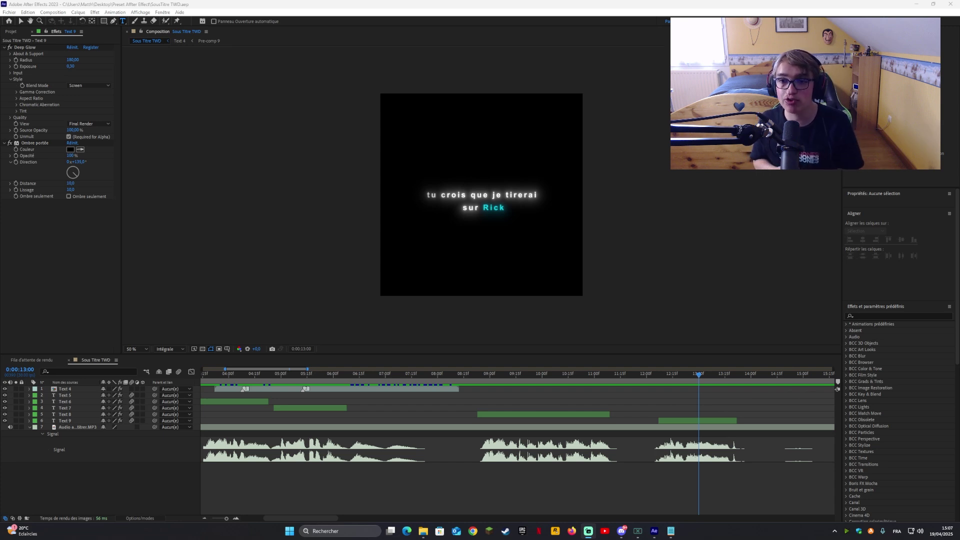
# Add a "?" text layer below the "tu crois que je tirerai sur Rick" subtitle and set its fill to white.
pyautogui.click(479, 258)
pyautogui.write('?')
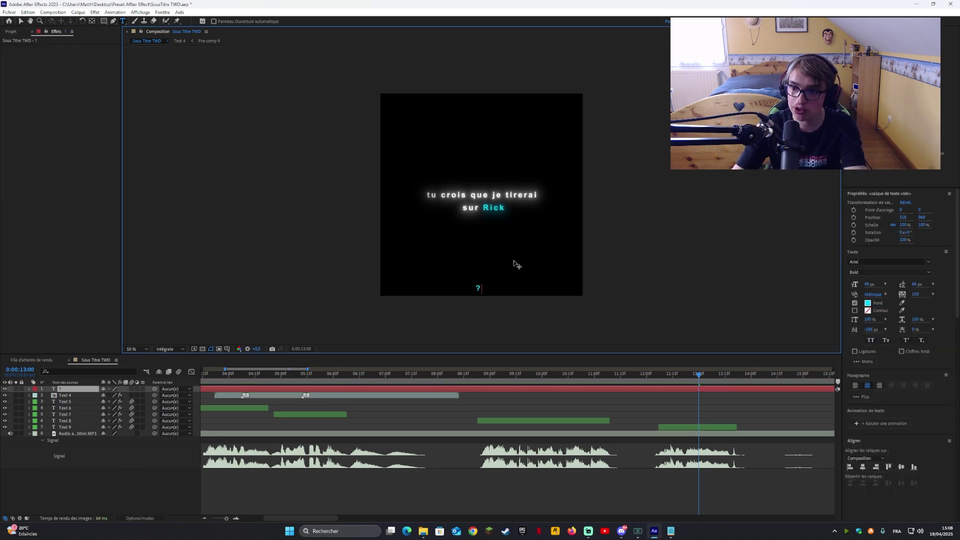
pyautogui.click(867, 303)
pyautogui.click(390, 218)
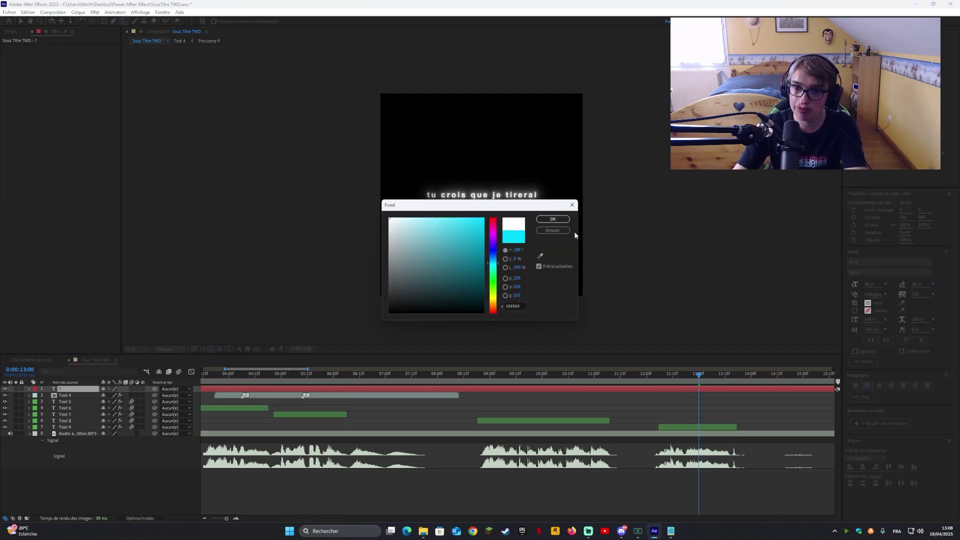
pyautogui.click(553, 219)
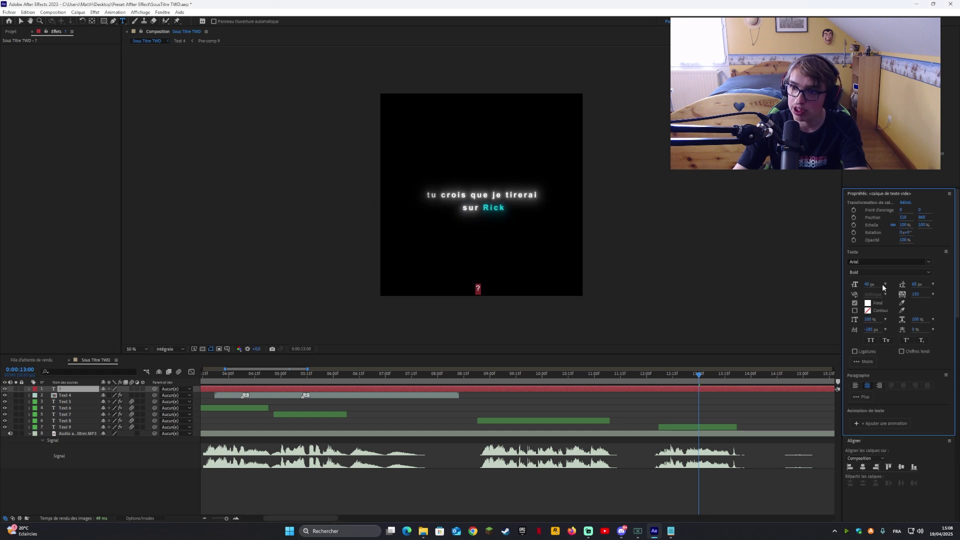
# Set the question mark's font size to 72 px, enlarge its scale considerably and place it beneath the subtitle.
pyautogui.click(885, 284)
pyautogui.click(906, 401)
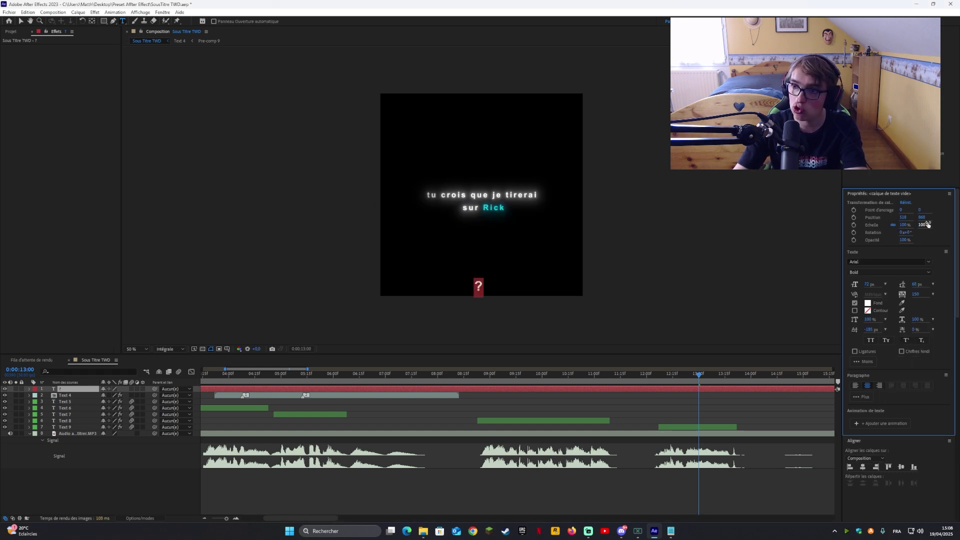
pyautogui.moveTo(927, 225); pyautogui.dragTo(959, 225)
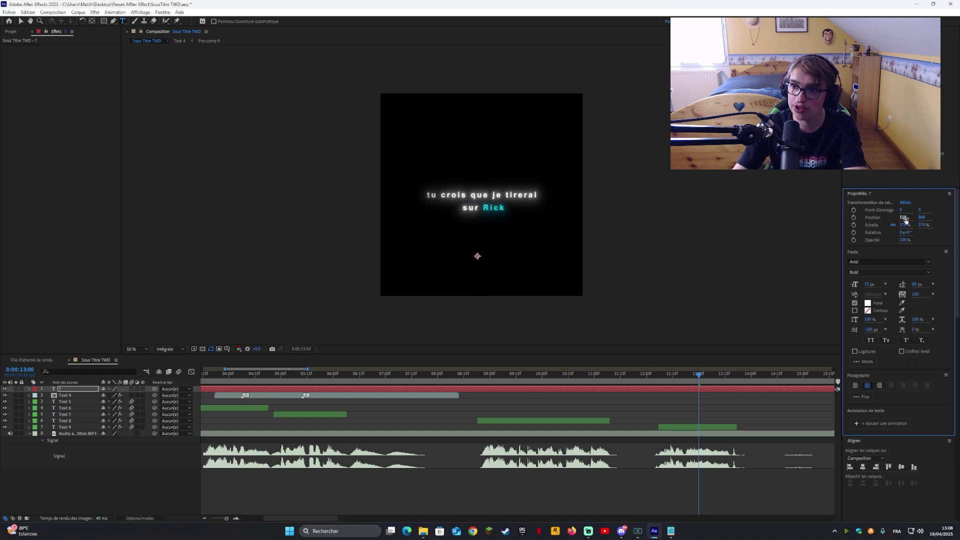
pyautogui.press('F2')
# Split the question mark layer at 0:00:12:07, where Text 9 starts, and delete the earlier part.
pyautogui.moveTo(699, 374); pyautogui.dragTo(659, 379)
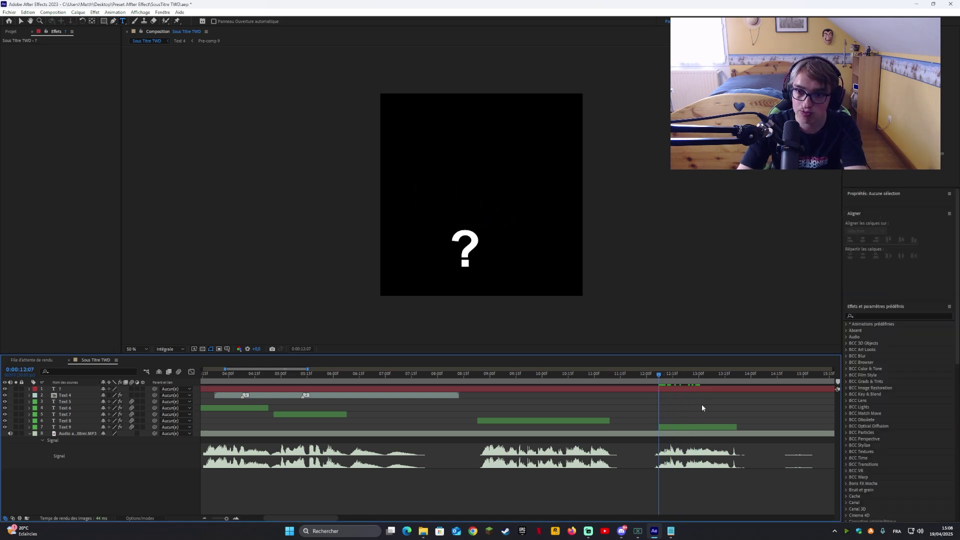
pyautogui.click(700, 389)
pyautogui.hotkey('ctrl', 'shift', 'd')
pyautogui.click(649, 392)
pyautogui.press('Delete')
# Split the question mark layer at 0:00:13:16, near Text 9's end, and delete the later part.
pyautogui.click(665, 379)
pyautogui.moveTo(665, 379); pyautogui.dragTo(726, 387)
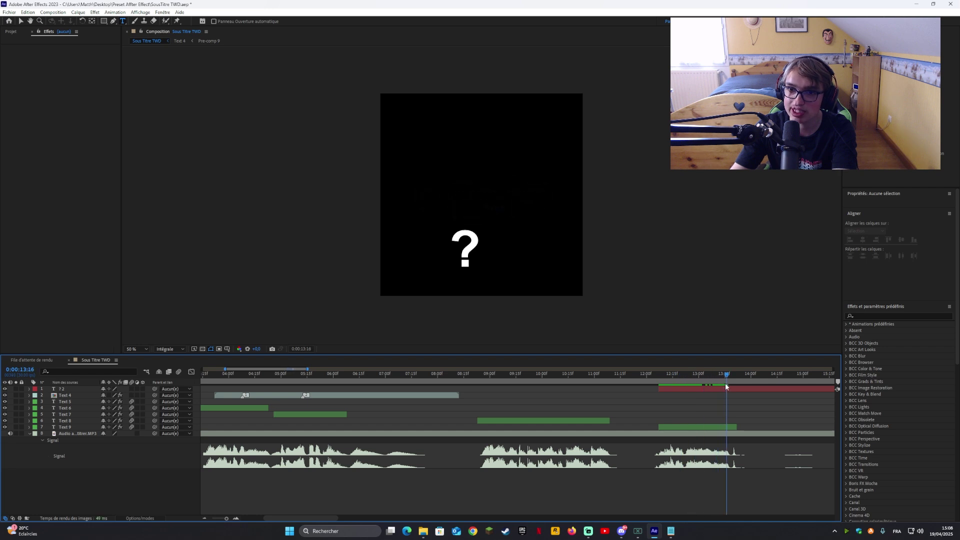
pyautogui.click(729, 389)
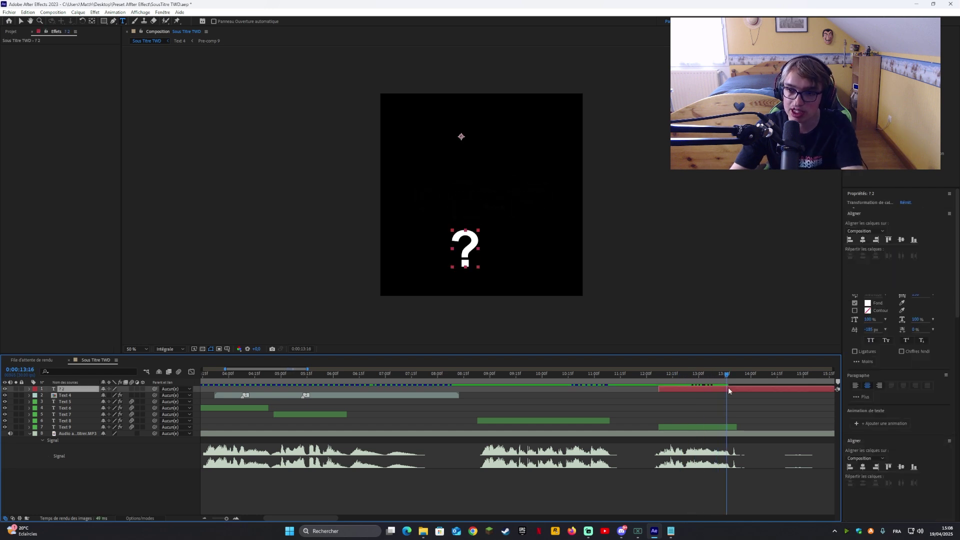
pyautogui.hotkey('ctrl', 'shift', 'd')
pyautogui.press('Delete')
# At 0:00:13:00, turn off the question mark's fill, enable a white outline and reduce its stroke width.
pyautogui.moveTo(725, 380); pyautogui.dragTo(700, 379)
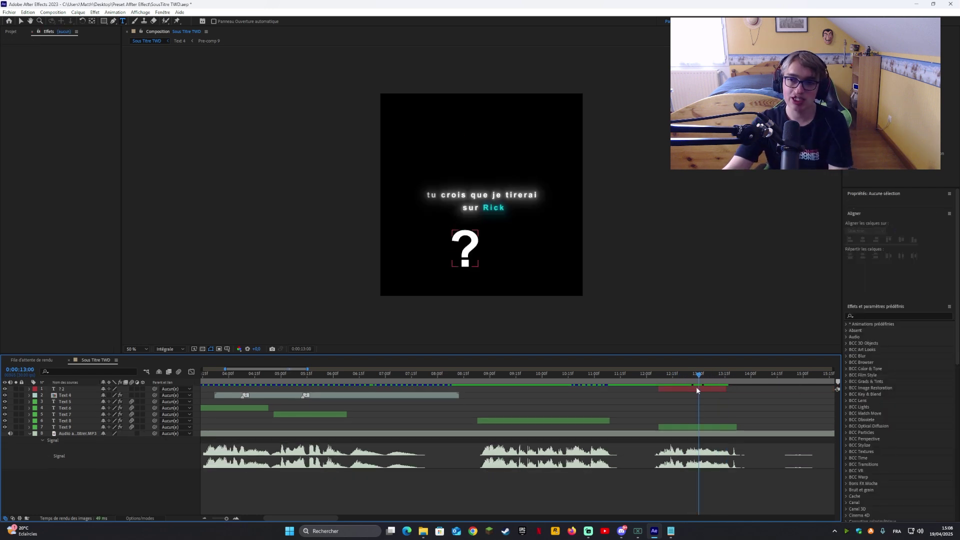
pyautogui.click(697, 389)
pyautogui.doubleClick(698, 391)
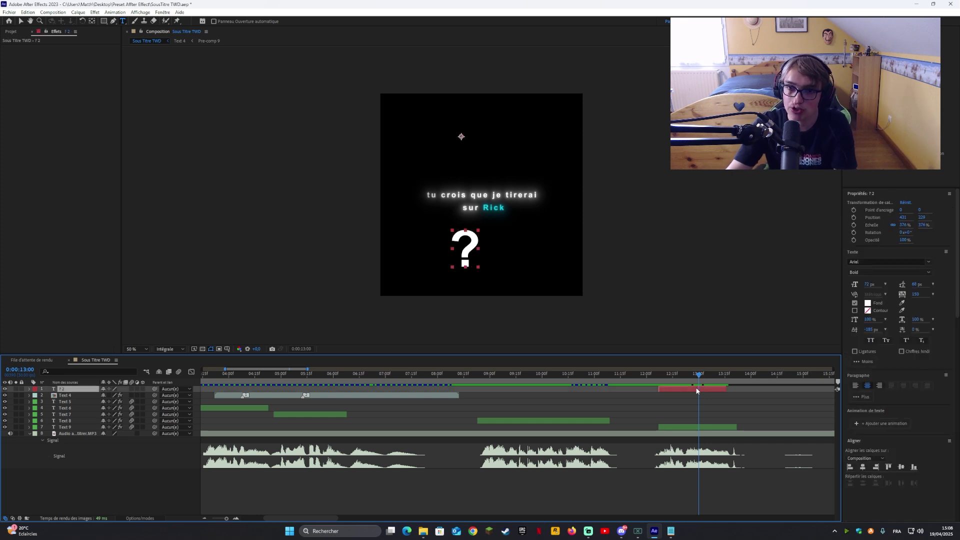
pyautogui.click(855, 304)
pyautogui.click(854, 311)
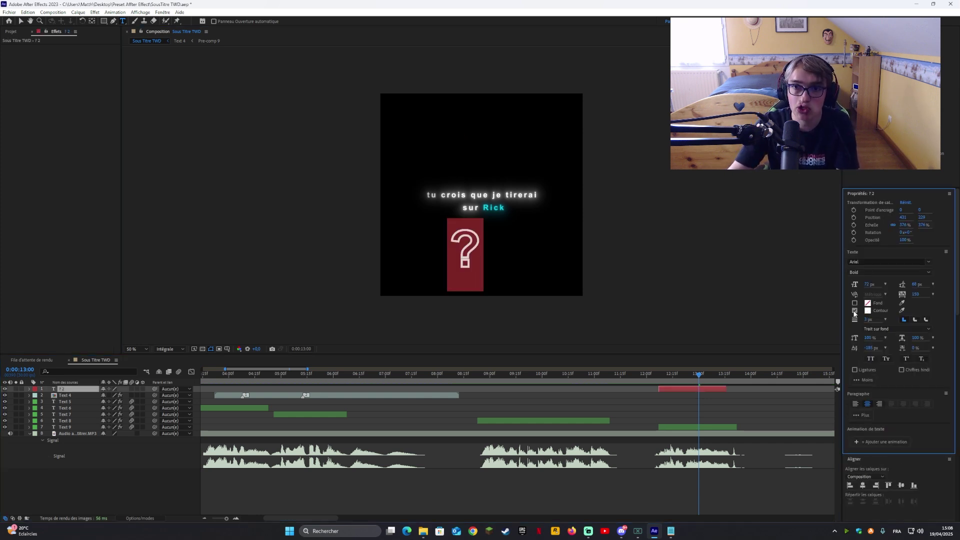
pyautogui.click(886, 321)
pyautogui.click(904, 352)
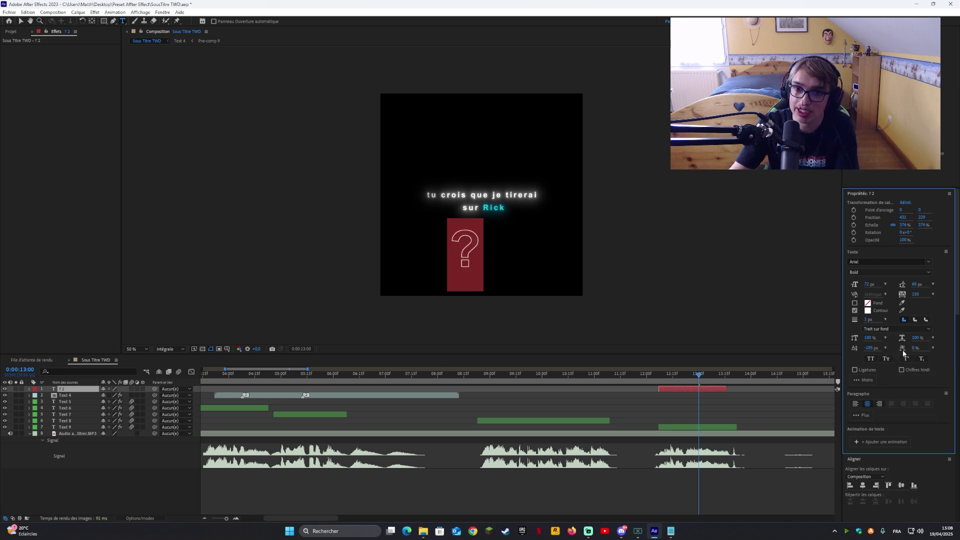
# Copy the Deep Glow and drop shadow effects from Text 9 to the question mark layer.
pyautogui.click(65, 427)
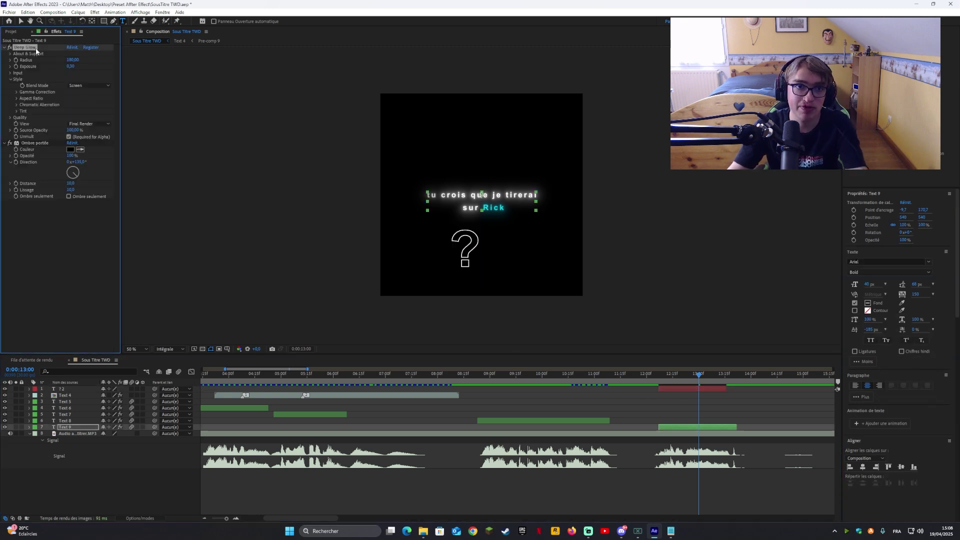
pyautogui.click(30, 144)
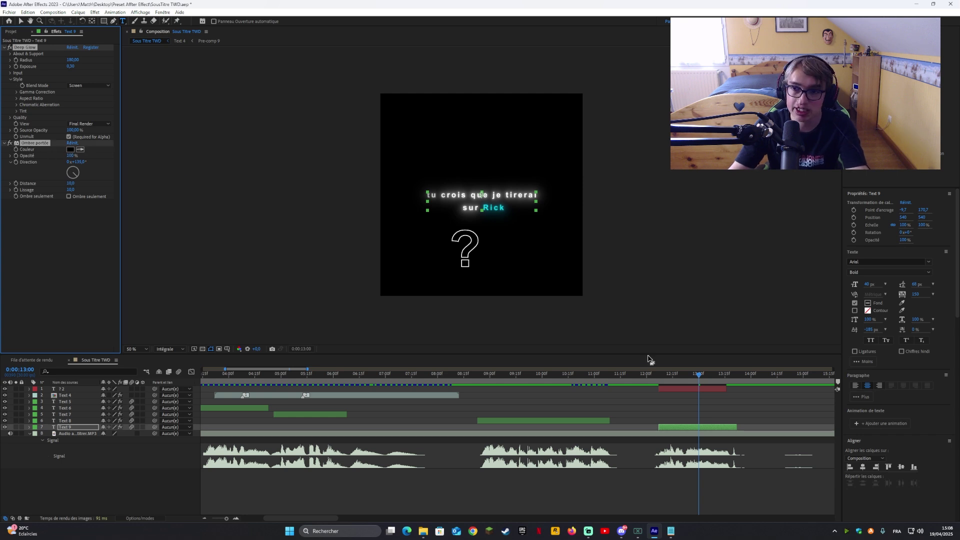
pyautogui.click(679, 389)
pyautogui.hotkey('ctrl', 'v')
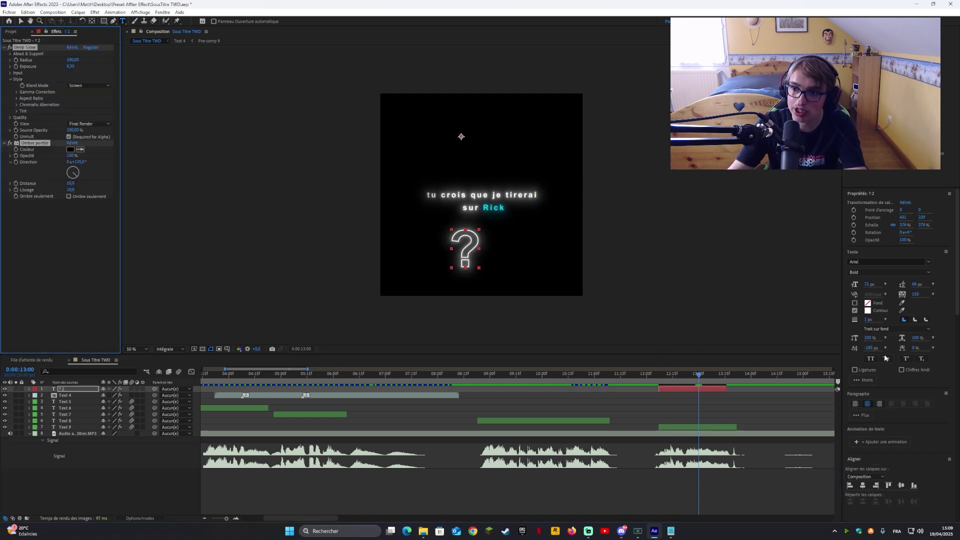
# Centre the question mark in the composition, then set its position to 120.8, -31.7, beside the start of the subtitle.
pyautogui.click(901, 485)
pyautogui.click(862, 485)
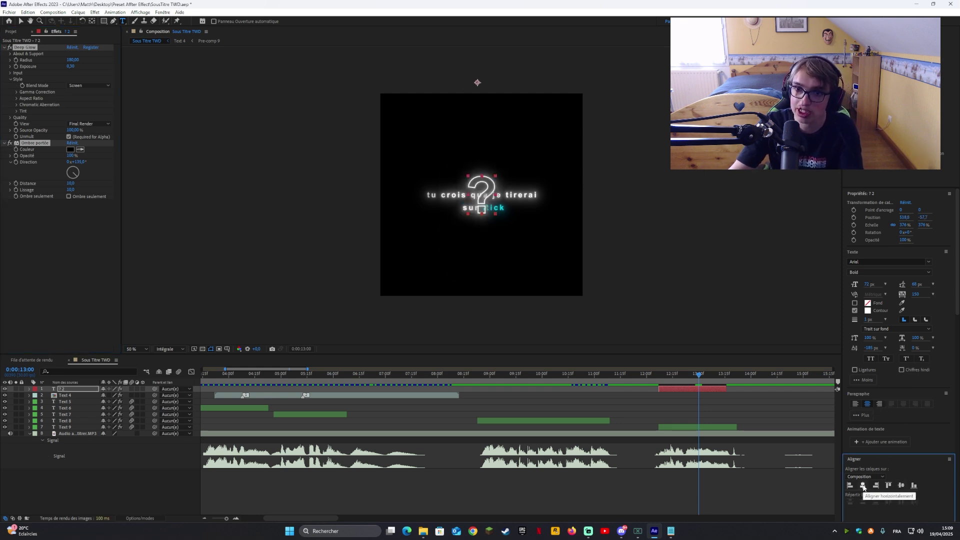
pyautogui.click(923, 218)
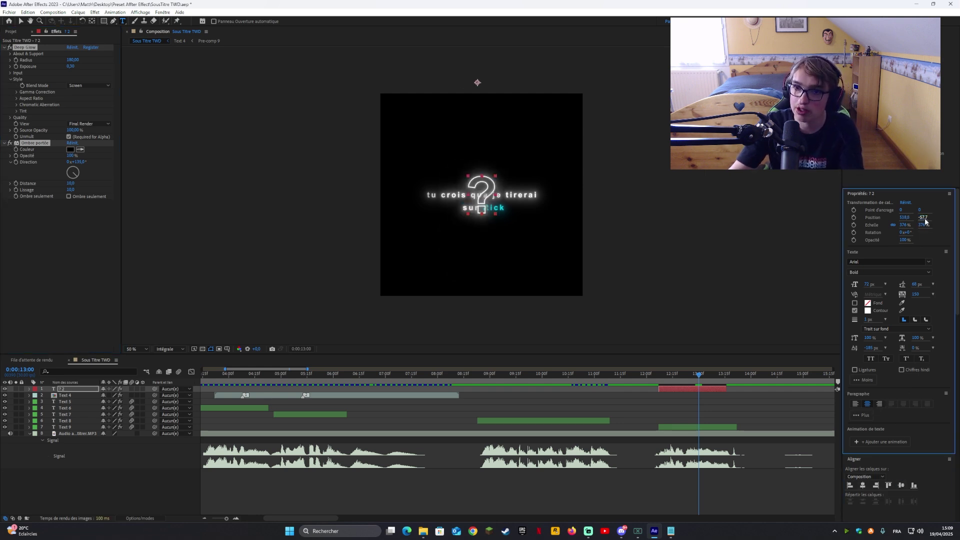
pyautogui.write('-23,7')
pyautogui.press('Return')
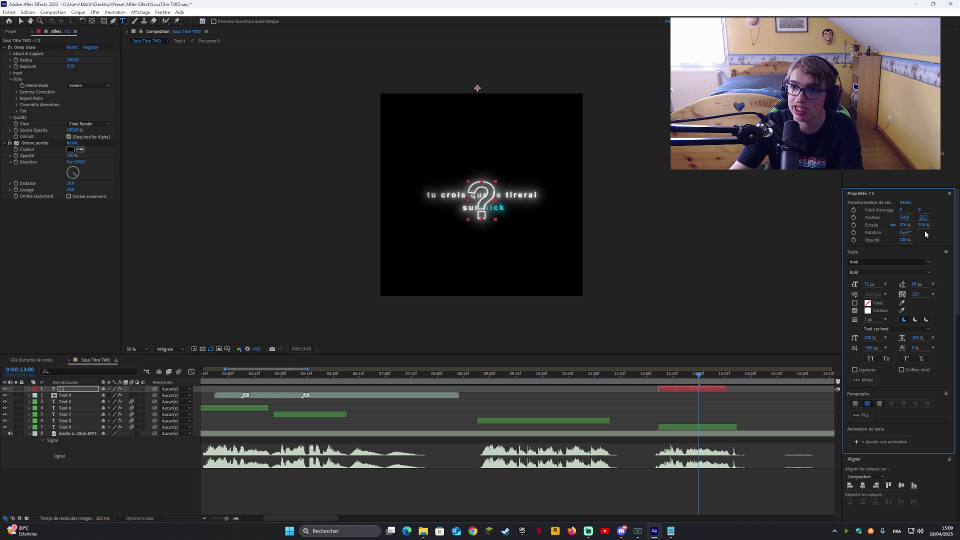
pyautogui.moveTo(904, 218); pyautogui.dragTo(658, 368)
# Add Position and Scale keyframes to the question mark at 0:00:12:07 and 0:00:12:15.
pyautogui.click(700, 393)
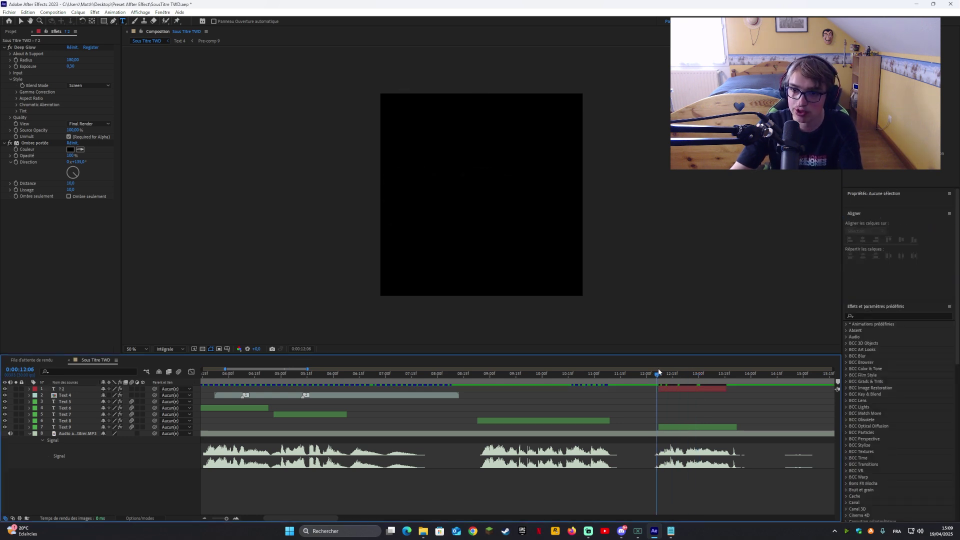
pyautogui.click(665, 388)
pyautogui.click(854, 225)
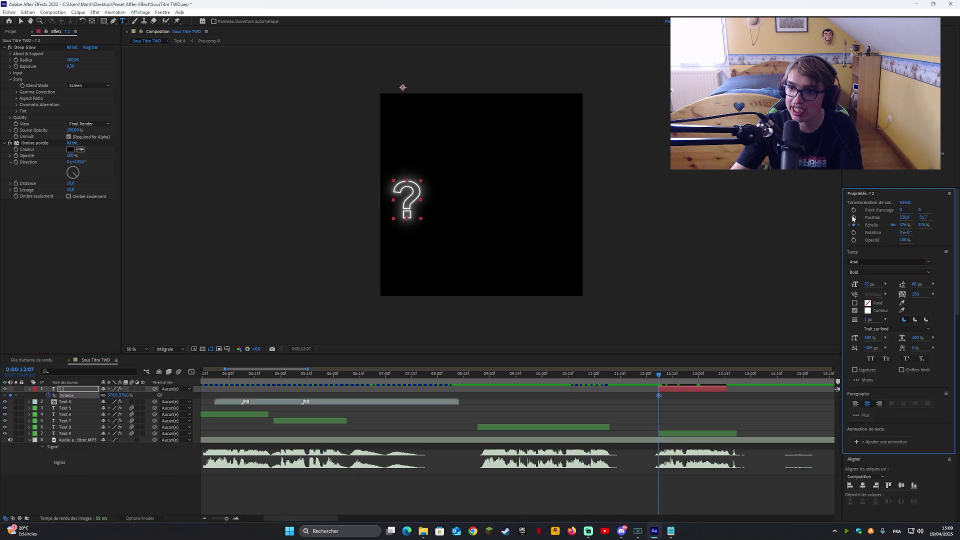
pyautogui.click(854, 218)
pyautogui.press('-')
pyautogui.click(521, 377)
pyautogui.moveTo(521, 377); pyautogui.dragTo(530, 383)
pyautogui.click(854, 225)
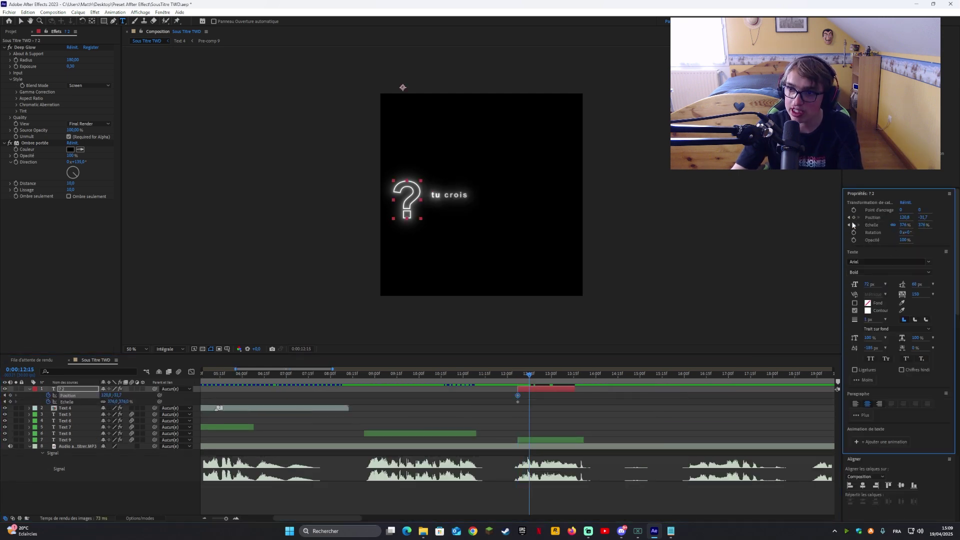
pyautogui.click(853, 218)
# Add Position and Scale keyframes to the question mark at 0:00:13:08 and on its last visible frame, 0:00:13:15.
pyautogui.moveTo(530, 381); pyautogui.dragTo(564, 376)
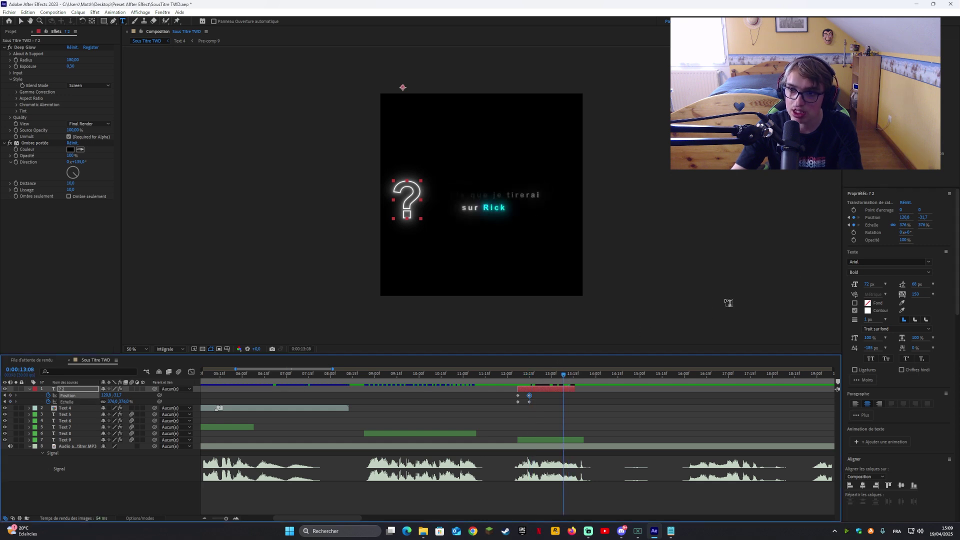
pyautogui.click(853, 225)
pyautogui.moveTo(510, 394)
pyautogui.mouseDown()
pyautogui.moveTo(523, 407)
pyautogui.moveTo(499, 399)
pyautogui.mouseUp()
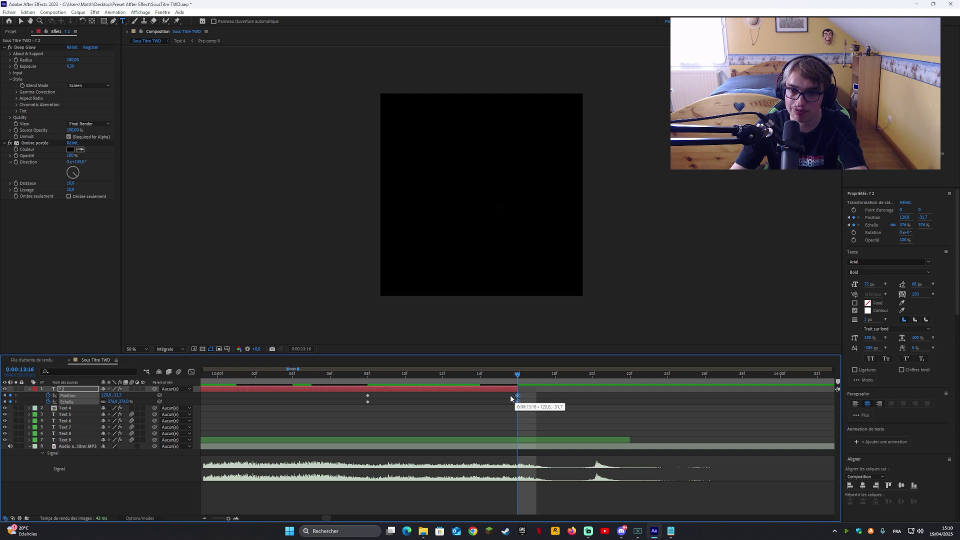
pyautogui.press('pageup')
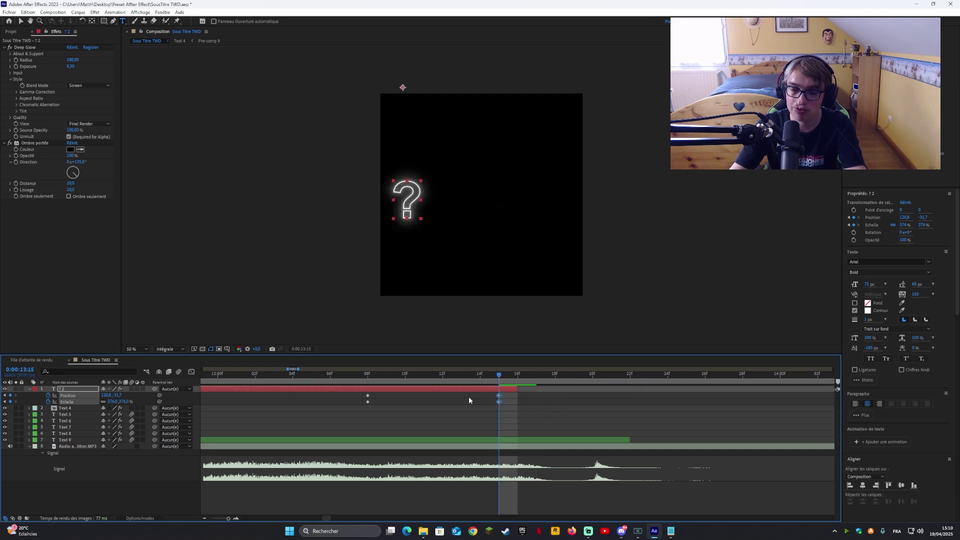
pyautogui.moveTo(229, 520); pyautogui.dragTo(226, 520)
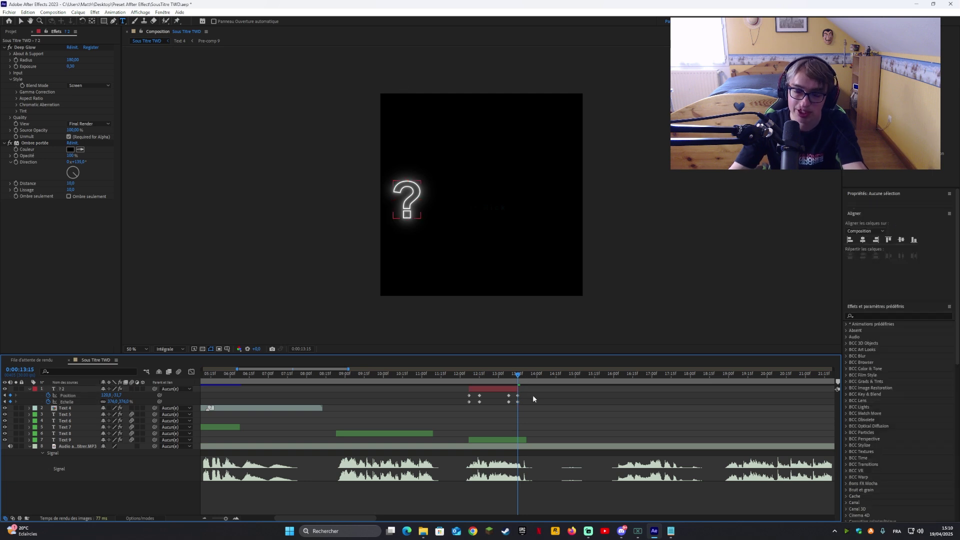
# Apply Easy Ease to all the question mark's keyframes and set its scale to 0% at 0:00:12:07.
pyautogui.moveTo(532, 395); pyautogui.dragTo(469, 403)
pyautogui.press('F9')
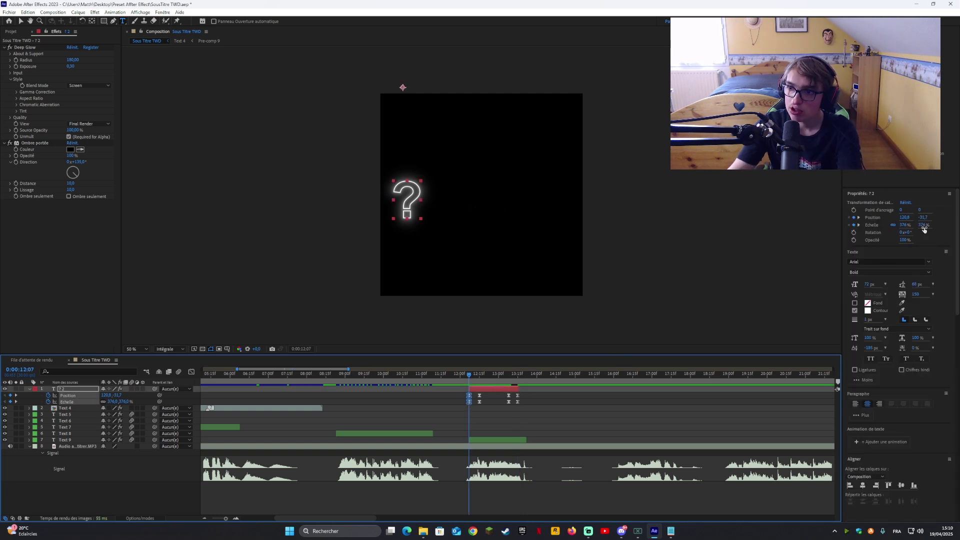
pyautogui.click(924, 225)
pyautogui.write('0')
pyautogui.press('Return')
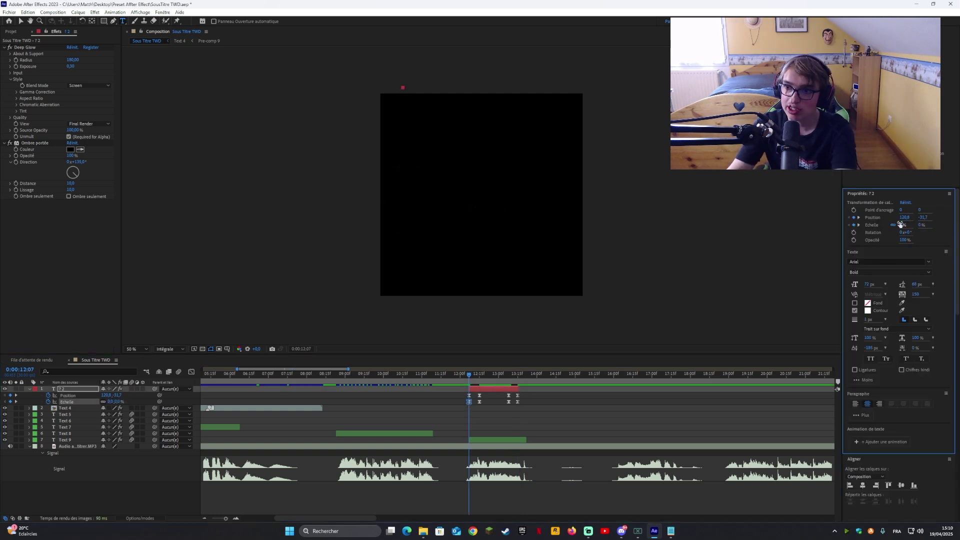
# Set the question mark's vertical position to 534.3 at 0:00:12:07 and check its entrance animation.
pyautogui.moveTo(906, 239); pyautogui.dragTo(930, 239)
pyautogui.click(472, 376)
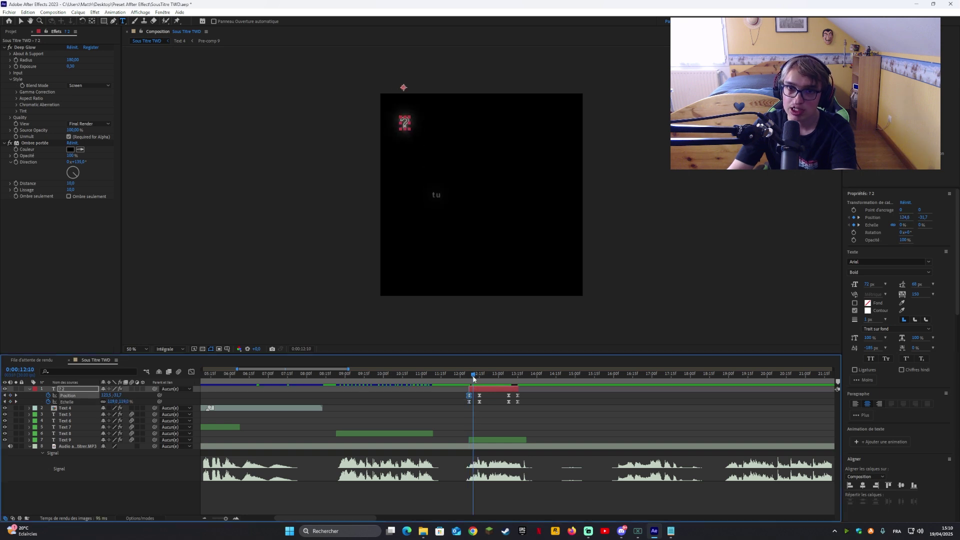
pyautogui.click(468, 376)
pyautogui.click(469, 402)
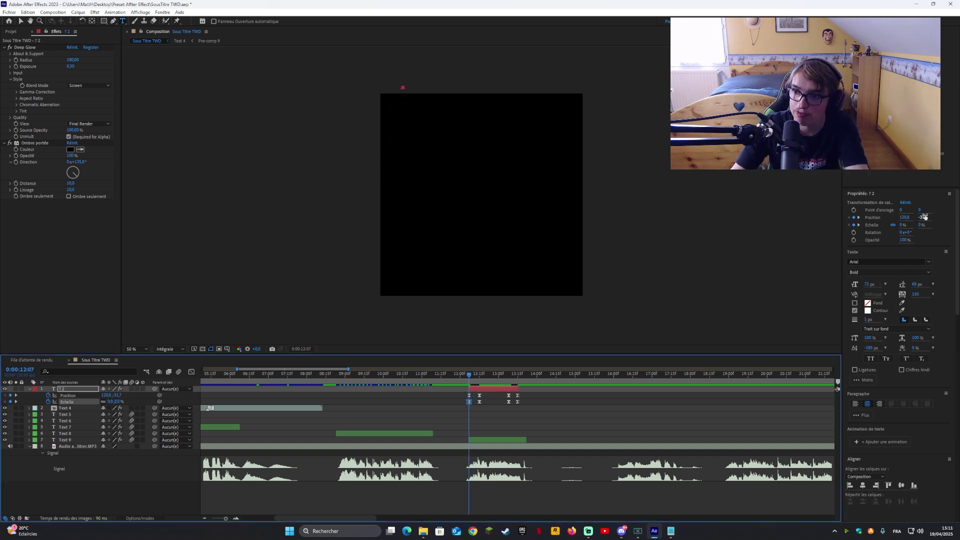
pyautogui.moveTo(925, 217); pyautogui.dragTo(881, 470)
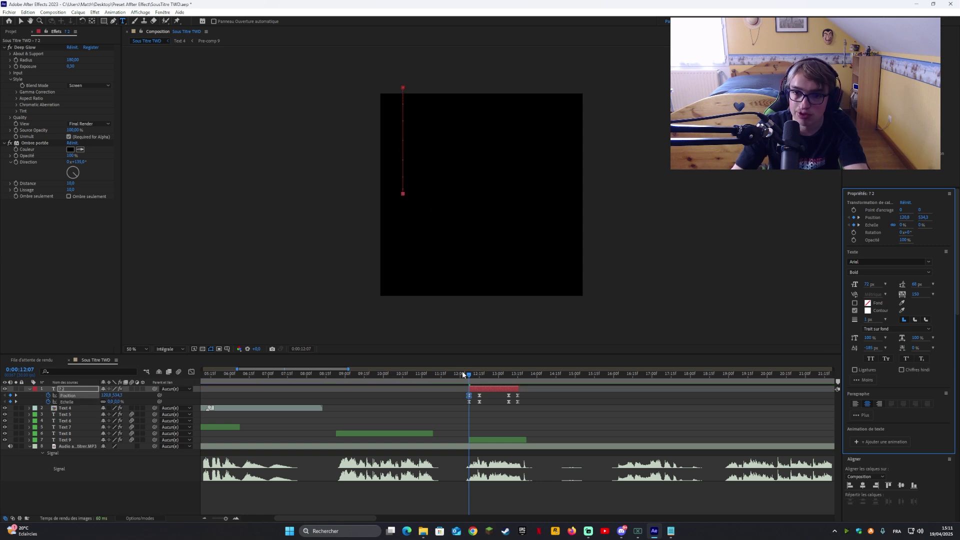
pyautogui.moveTo(463, 374); pyautogui.dragTo(476, 379)
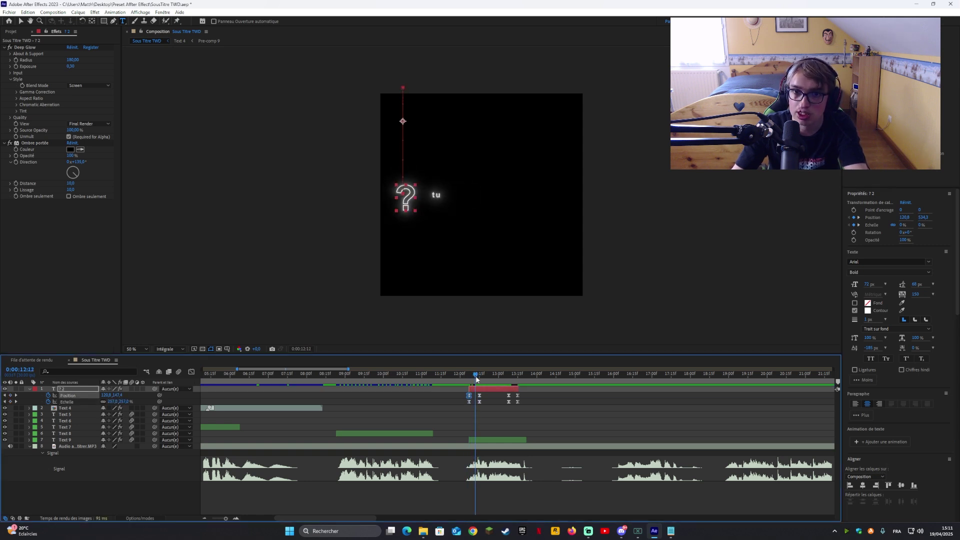
pyautogui.press('j')
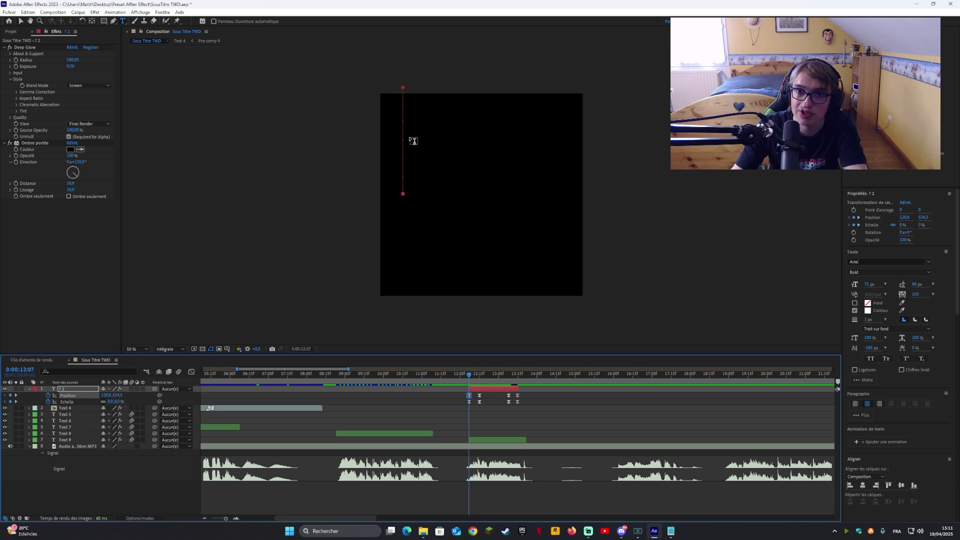
# Set the question mark's horizontal position to 823.8 at 0:00:13:08 and replace the 0:00:13:15 keyframes with copies of those keyframes.
pyautogui.moveTo(469, 375); pyautogui.dragTo(509, 397)
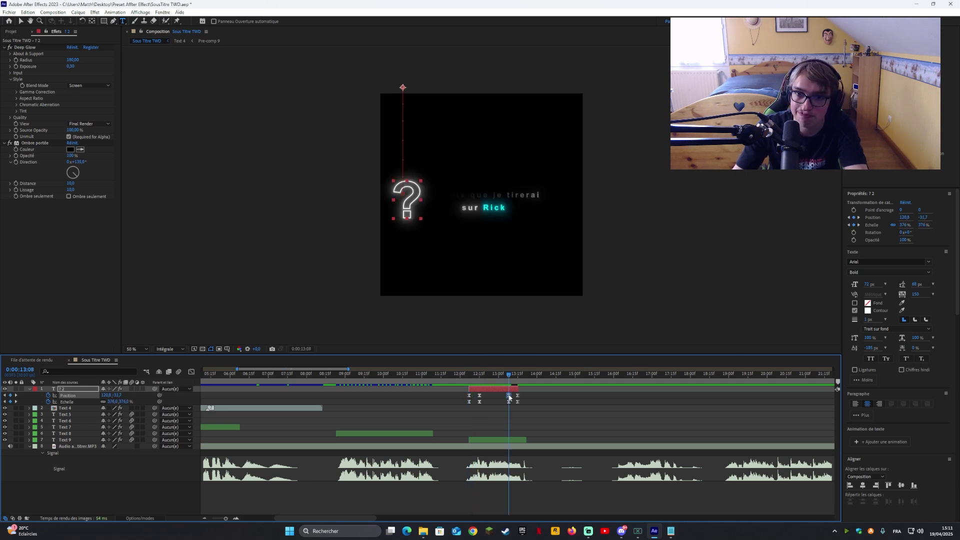
pyautogui.moveTo(905, 218); pyautogui.dragTo(860, 1)
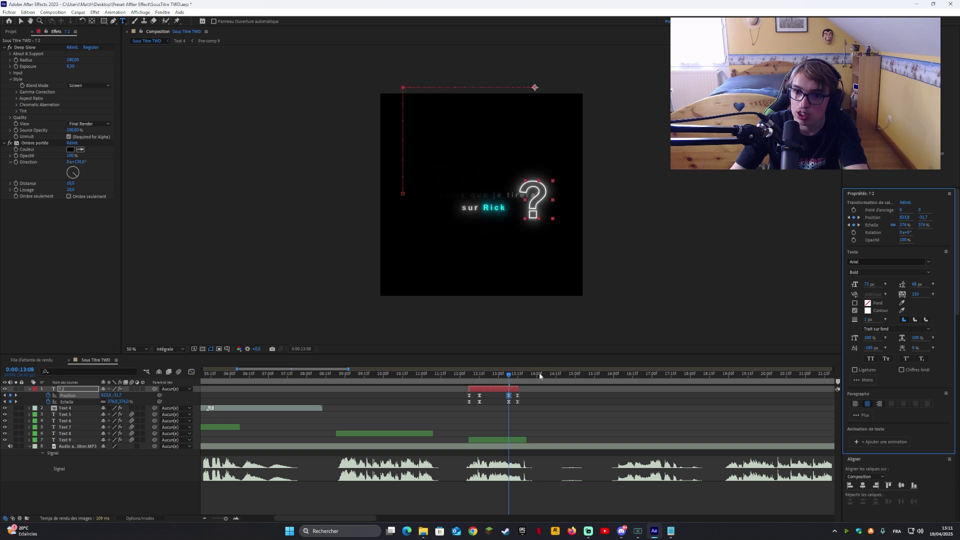
pyautogui.click(517, 375)
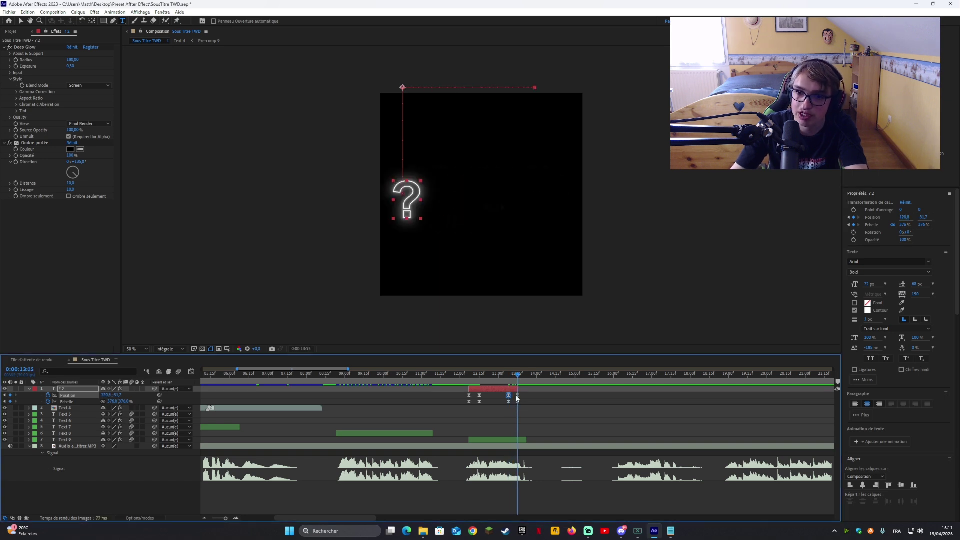
pyautogui.hotkey('ctrl', 'z')
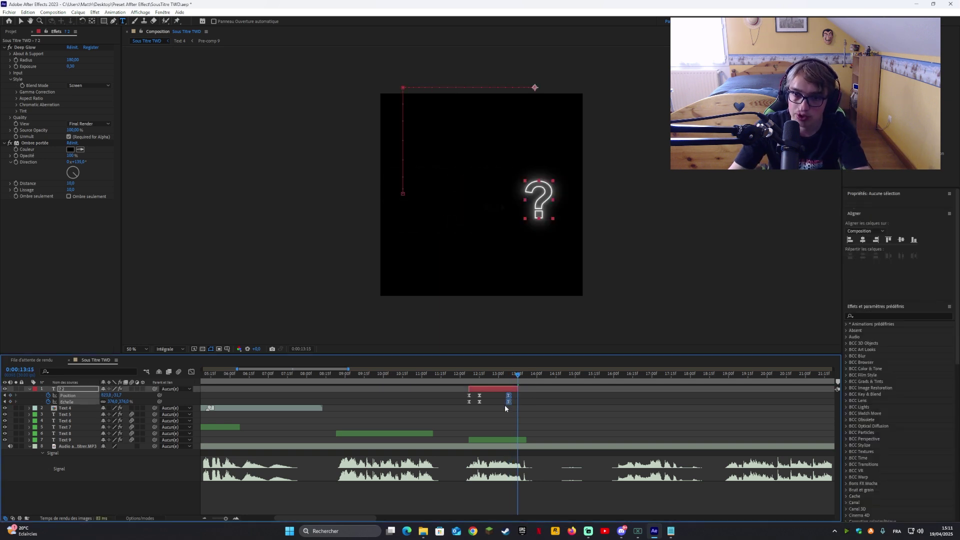
pyautogui.hotkey('ctrl', 'z')
pyautogui.hotkey('ctrl', 'shift', 'z')
pyautogui.hotkey('ctrl', 'shift', 'z')
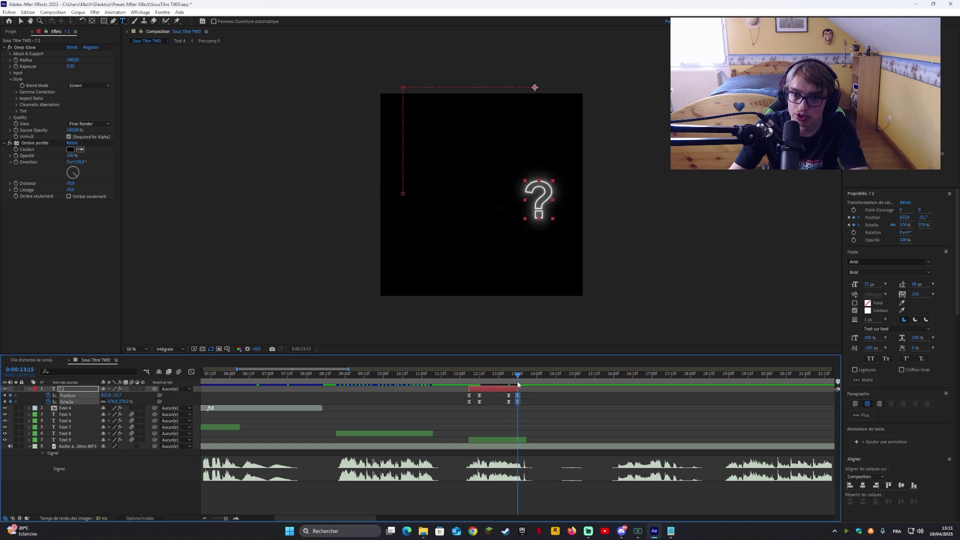
# At 0:00:13:15, set the question mark's scale to 0% and vertical position to 522.3, and check its exit animation.
pyautogui.click(924, 225)
pyautogui.write('336')
pyautogui.press('Return')
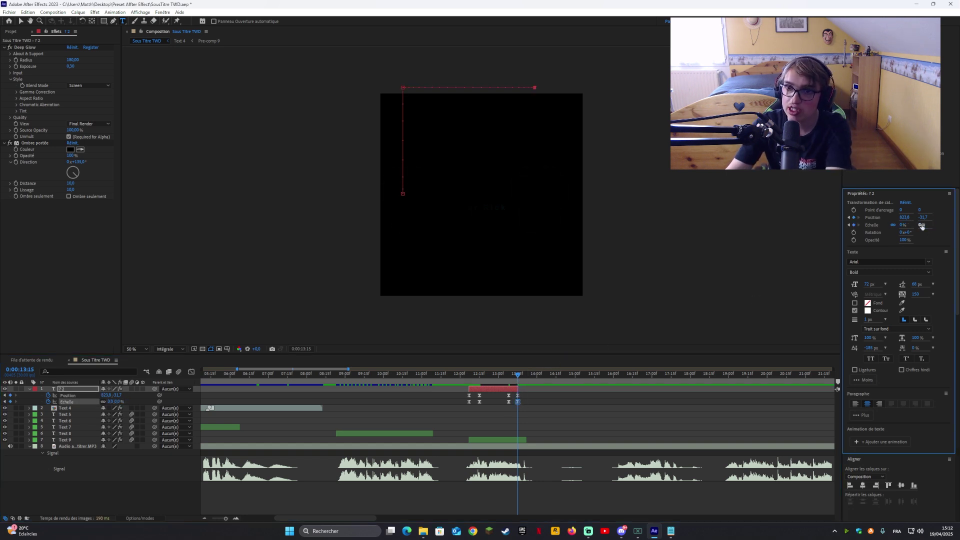
pyautogui.moveTo(922, 230); pyautogui.dragTo(895, 447)
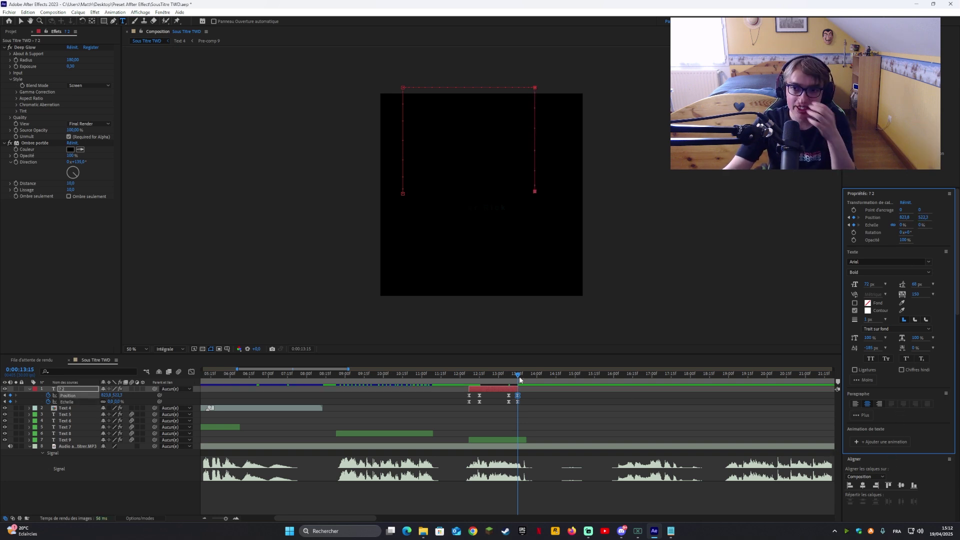
pyautogui.moveTo(520, 380)
pyautogui.mouseDown()
pyautogui.moveTo(469, 376)
pyautogui.moveTo(512, 390)
pyautogui.mouseUp()
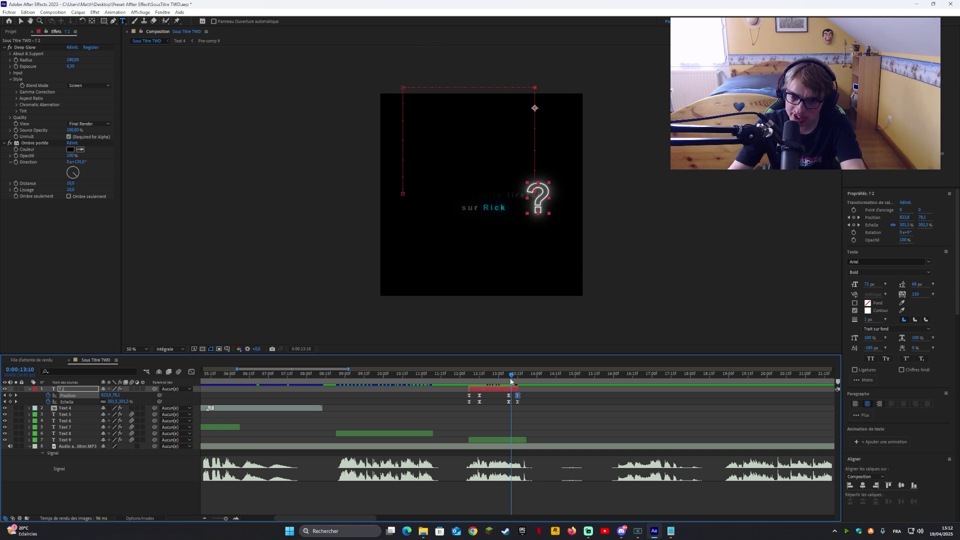
pyautogui.moveTo(506, 377); pyautogui.dragTo(515, 376)
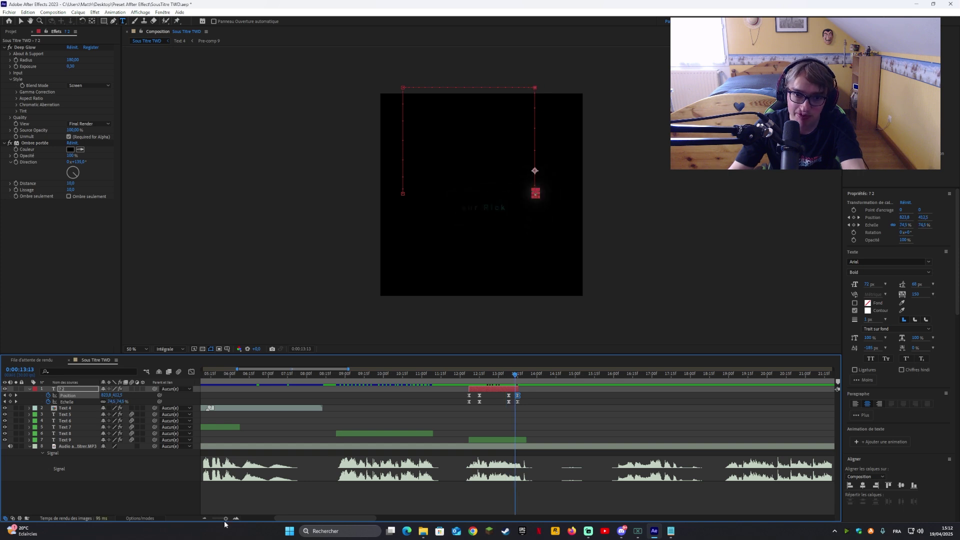
# Move the question mark layer directly beneath Text 9 in the layer order.
pyautogui.moveTo(225, 519); pyautogui.dragTo(222, 519)
pyautogui.moveTo(70, 389); pyautogui.dragTo(65, 432)
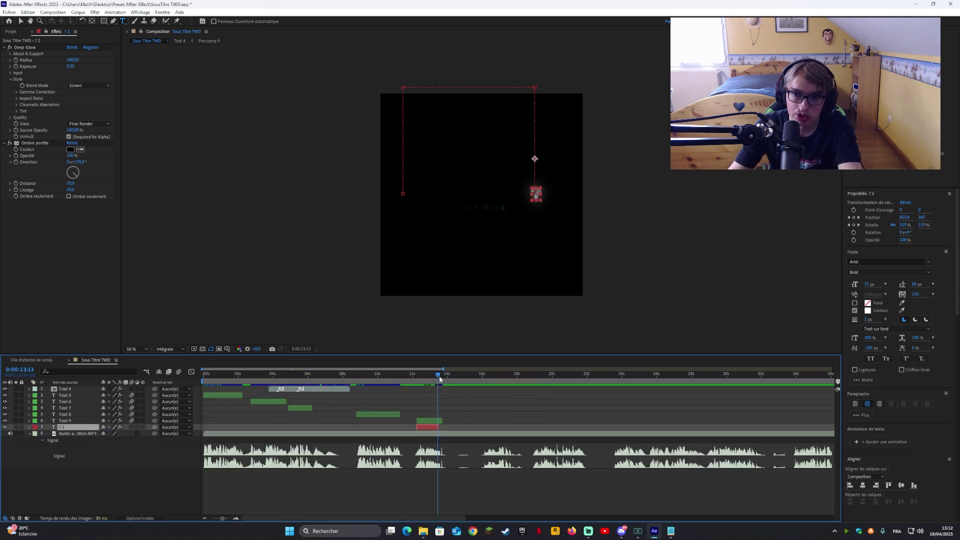
pyautogui.moveTo(440, 379)
pyautogui.mouseDown()
pyautogui.moveTo(415, 376)
pyautogui.moveTo(431, 381)
pyautogui.mouseUp()
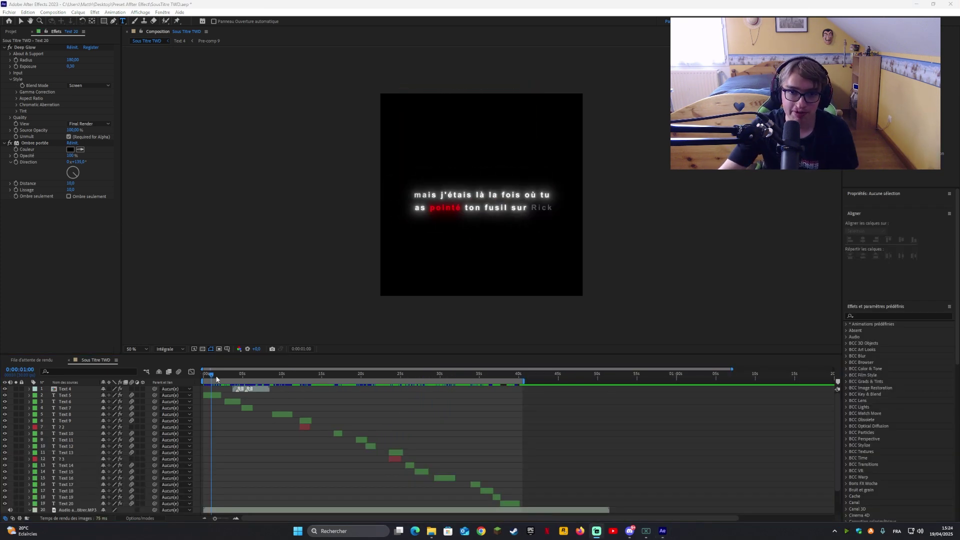
# Review the finished subtitles and delete the audio layer from the composition.
pyautogui.moveTo(216, 379); pyautogui.dragTo(478, 433)
pyautogui.press('l')
pyautogui.press('l')
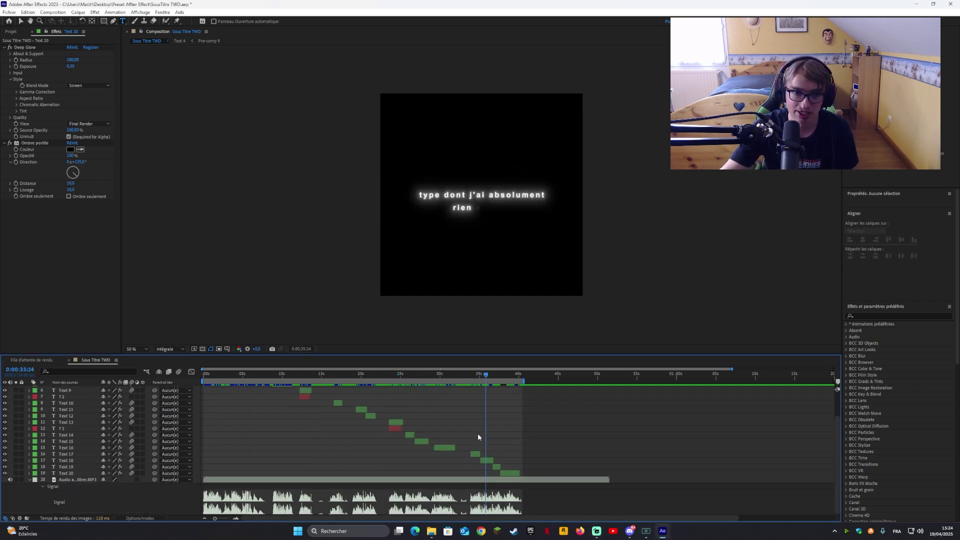
pyautogui.click(265, 481)
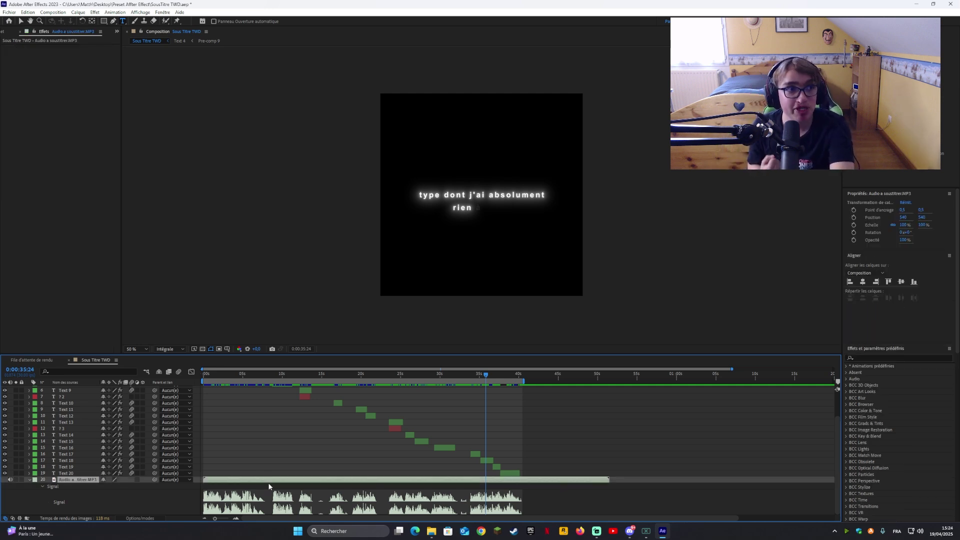
pyautogui.press('Delete')
# Precompose all the subtitle and question mark layers into a composition named SousTitre TWD, and save the project.
pyautogui.click(64, 504)
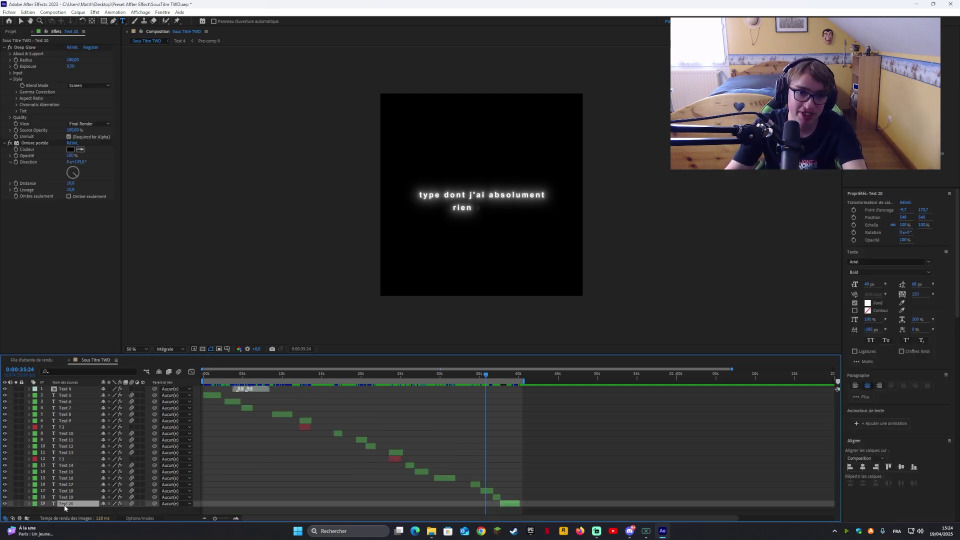
pyautogui.hotkey('ctrl', 'a')
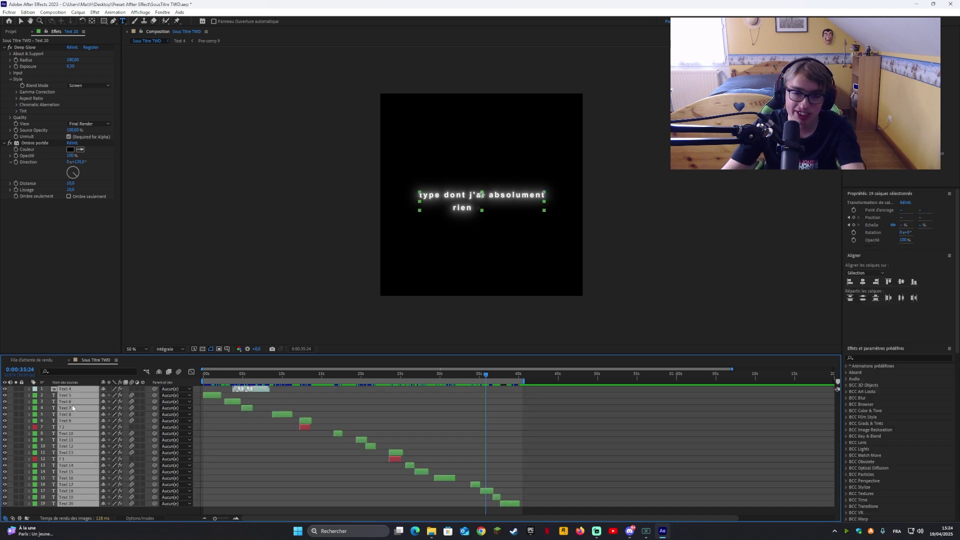
pyautogui.rightClick(76, 424)
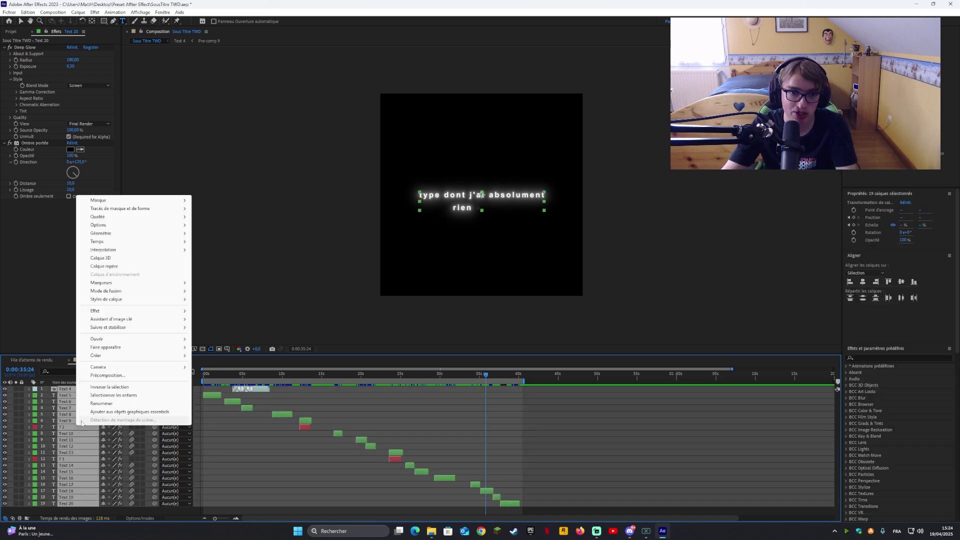
pyautogui.click(107, 375)
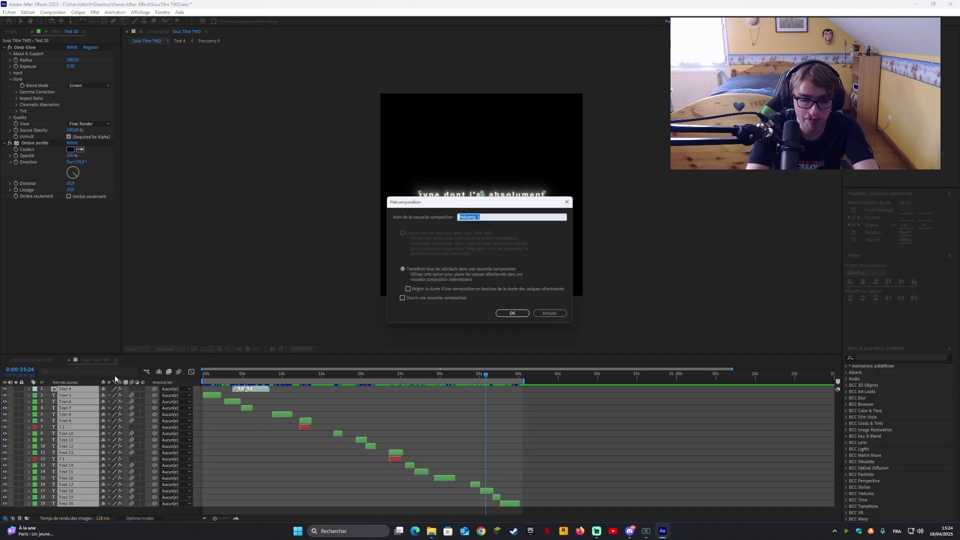
pyautogui.write('So')
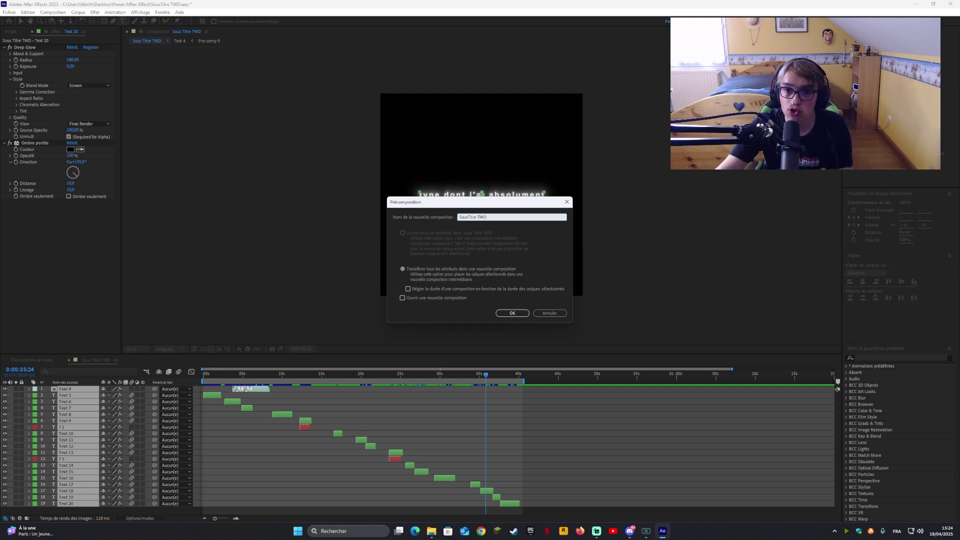
pyautogui.write('usTitre TWD')
pyautogui.click(512, 313)
pyautogui.moveTo(516, 370); pyautogui.dragTo(518, 369)
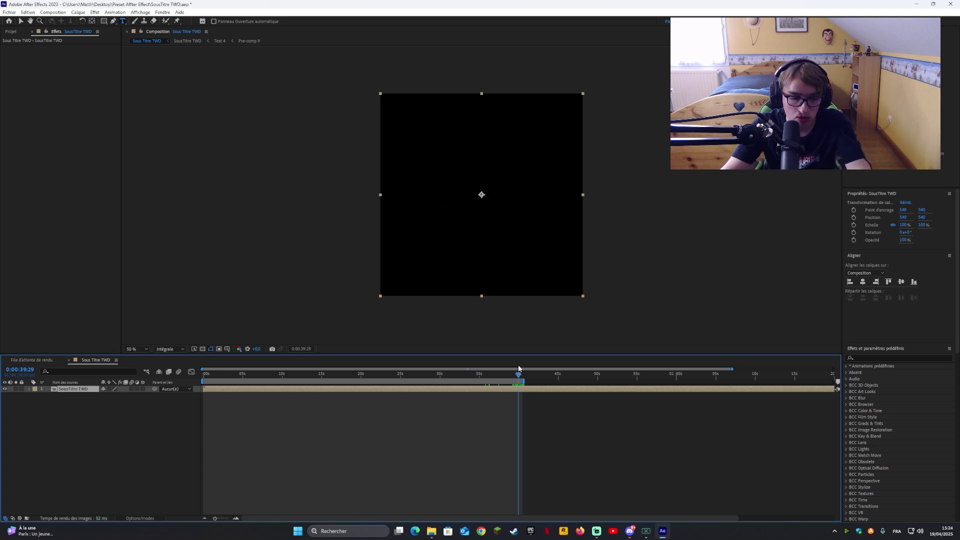
pyautogui.click(531, 409)
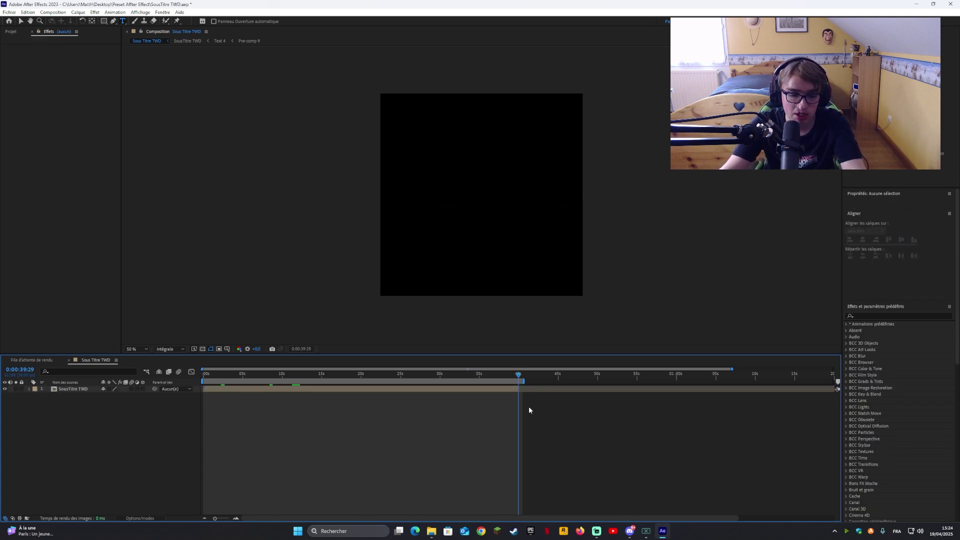
pyautogui.hotkey('ctrl', 's')
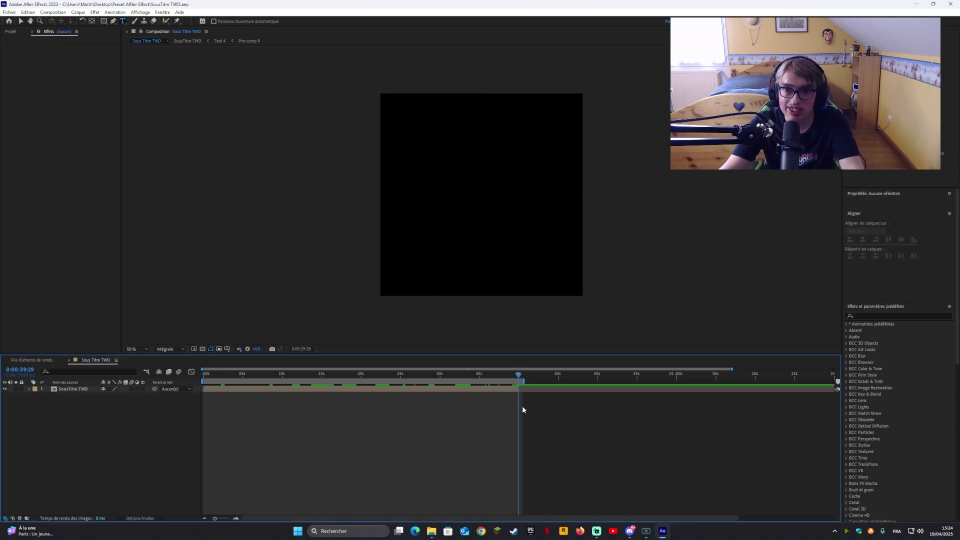
# Start a new project and create a 1080x1080 composition named TWD with a frame rate of 120.
pyautogui.click(10, 12)
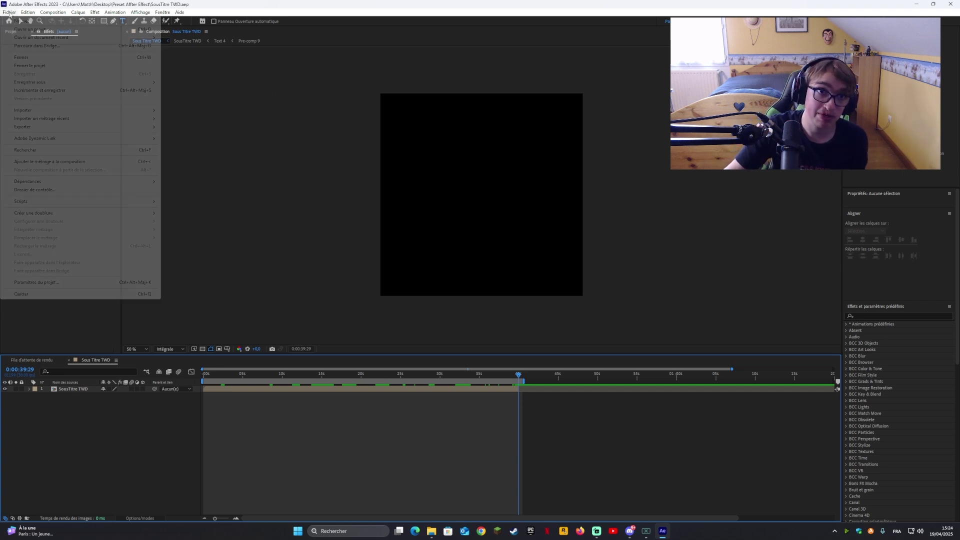
pyautogui.moveTo(20, 21)
pyautogui.click(177, 19)
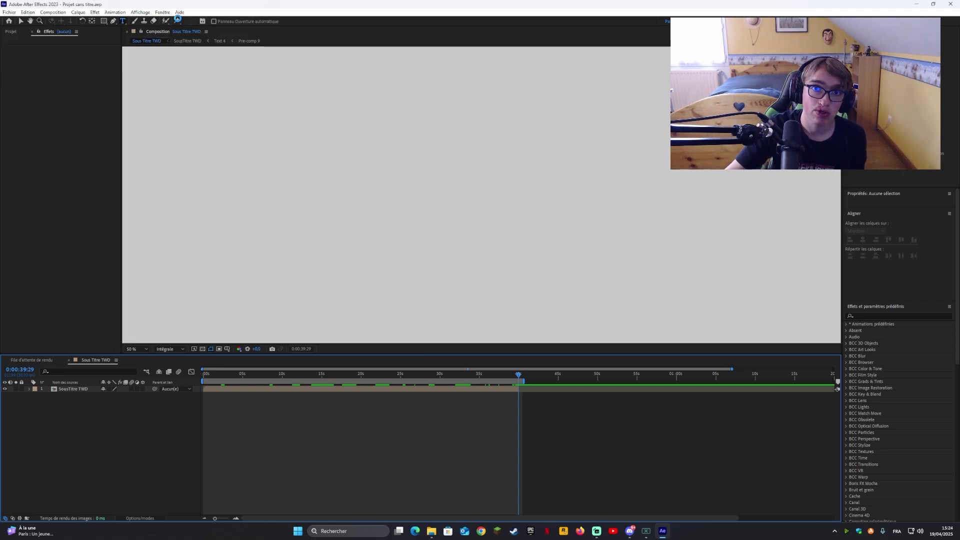
pyautogui.click(425, 203)
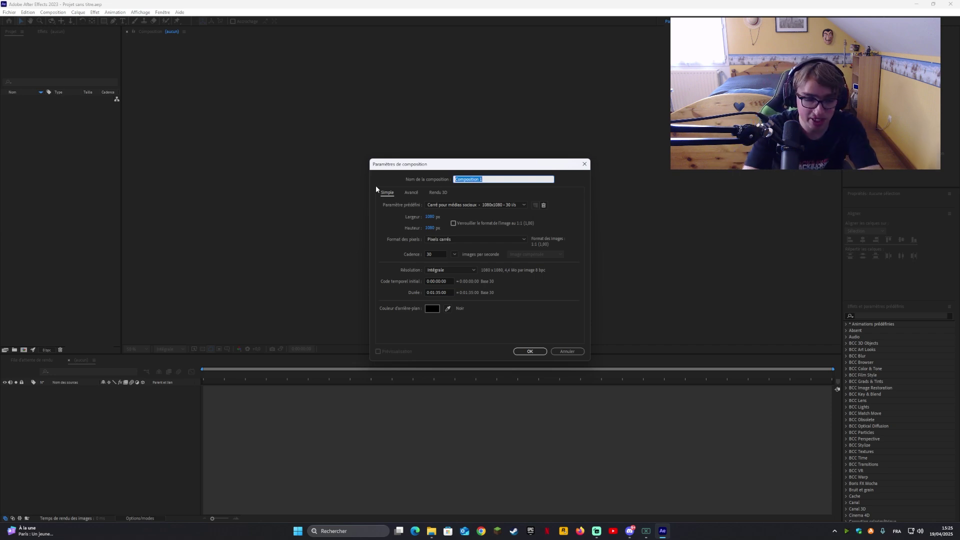
pyautogui.write('TWD')
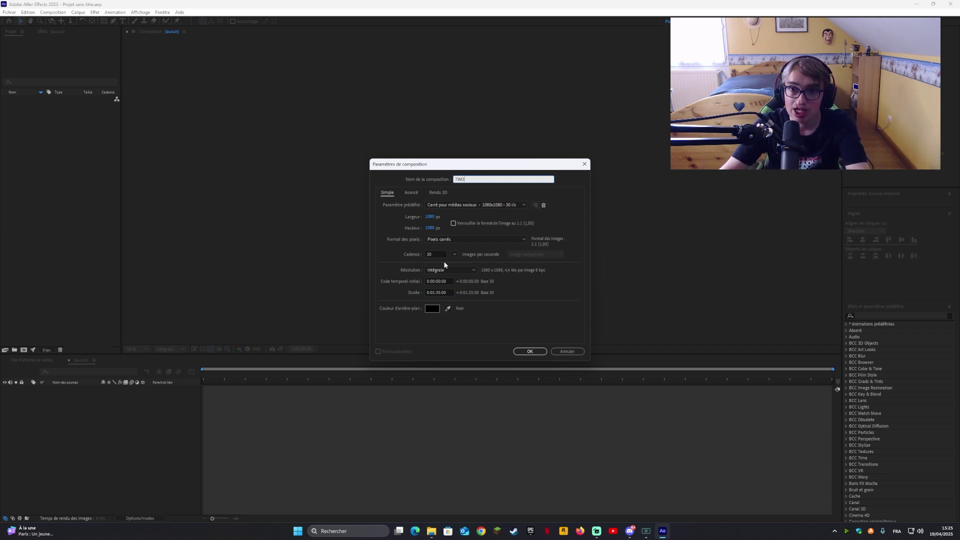
pyautogui.click(440, 252)
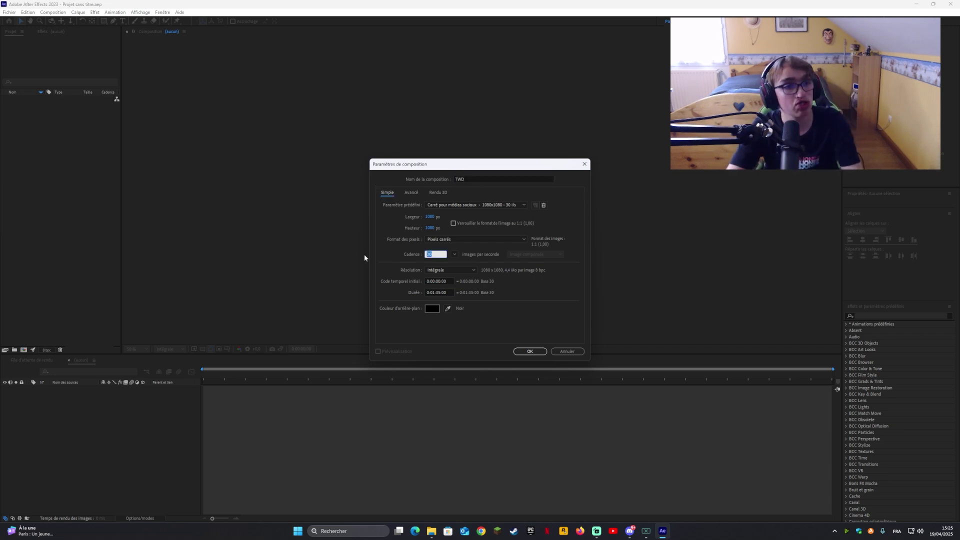
pyautogui.write('12')
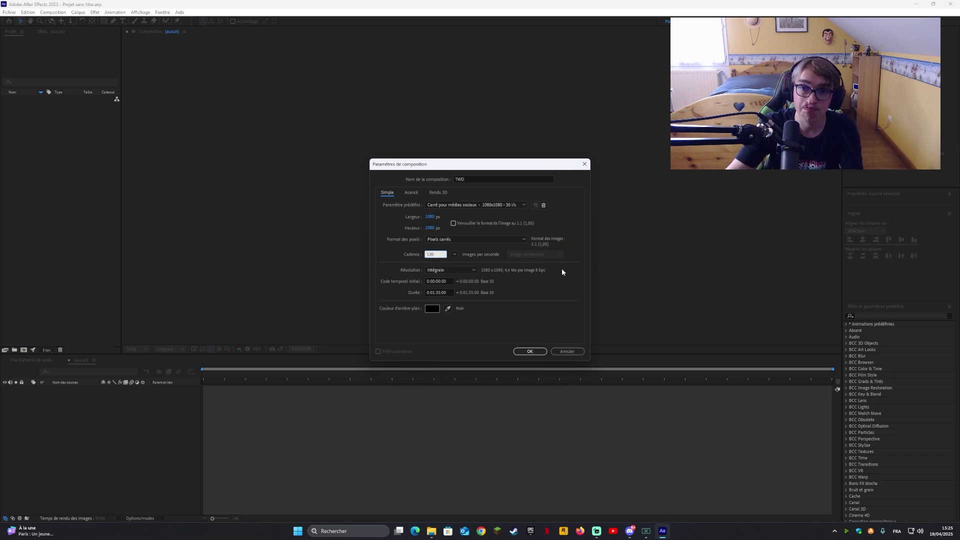
pyautogui.click(529, 351)
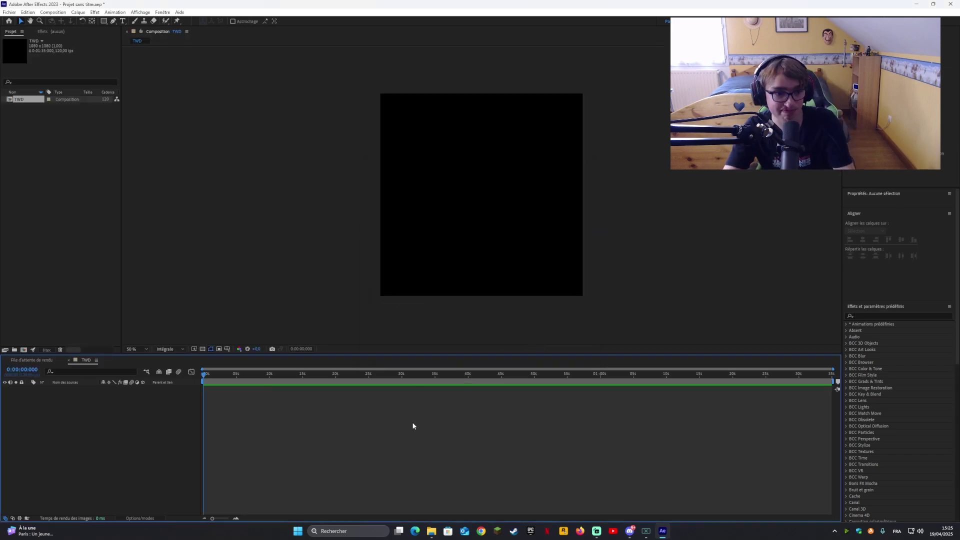
# Import the video A 4k 120FPS_chf3_prob3.mov from the Edit TikTok folder into the project.
pyautogui.moveTo(431, 531)
pyautogui.click(416, 497)
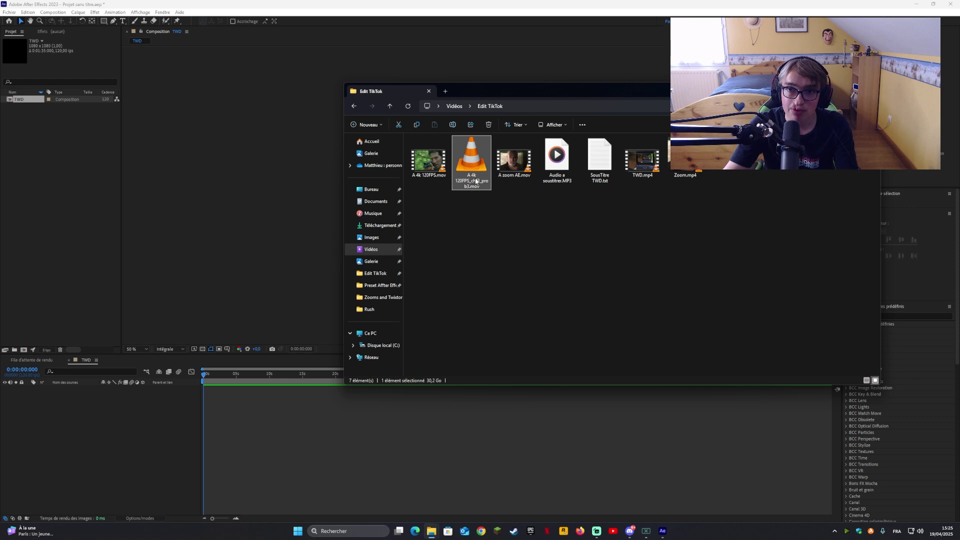
pyautogui.moveTo(475, 181); pyautogui.dragTo(93, 205)
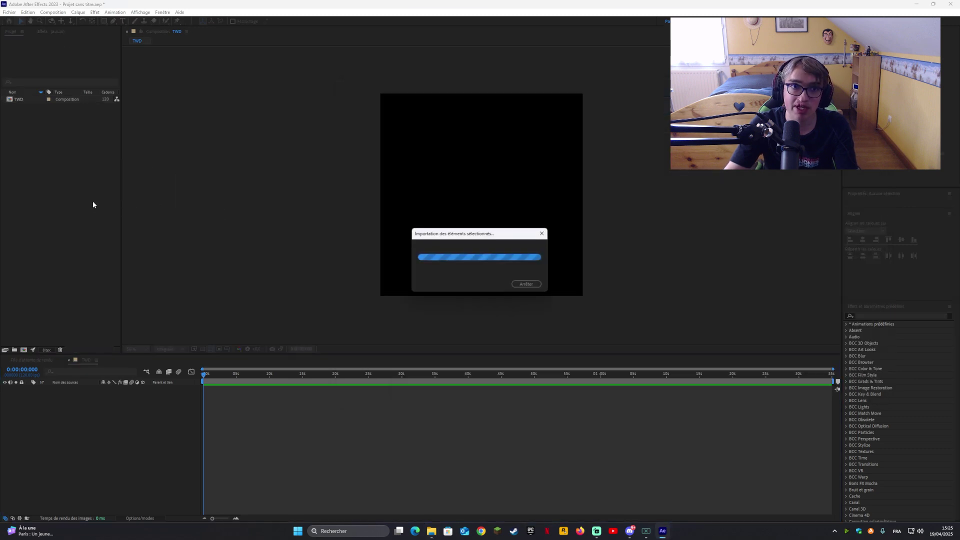
# Import SousTitre TWD.aep from the Preset Affter Effect folder and expand its imported folder in the project.
pyautogui.moveTo(431, 531)
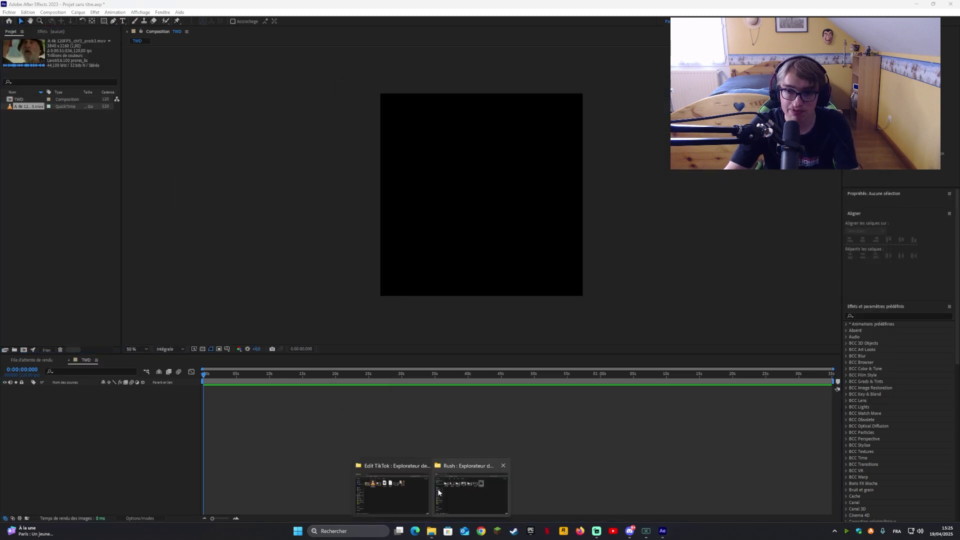
pyautogui.click(465, 488)
pyautogui.click(472, 217)
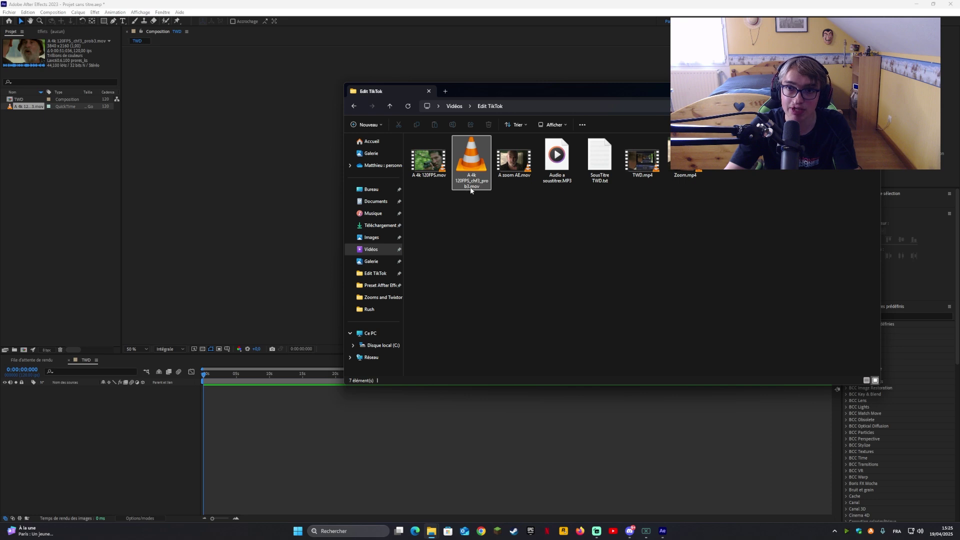
pyautogui.moveTo(474, 188)
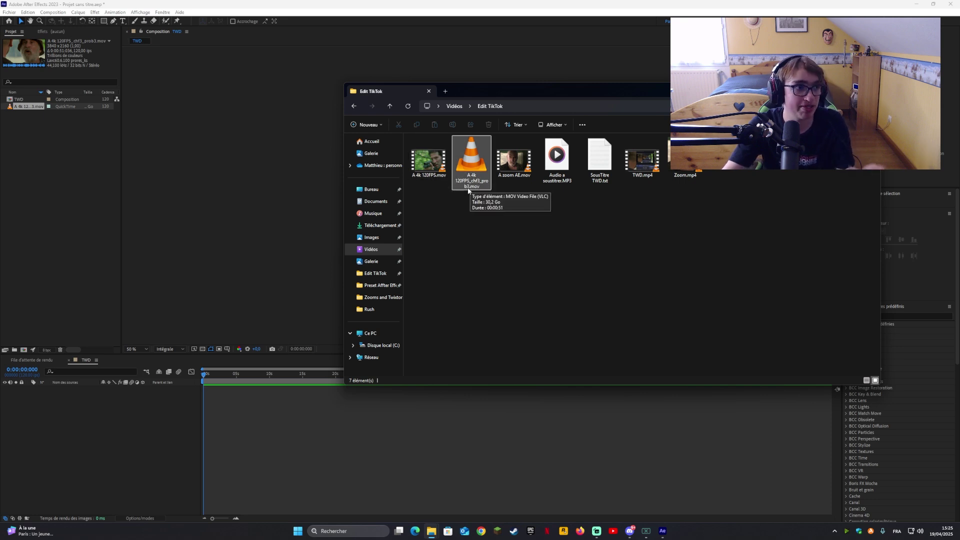
pyautogui.moveTo(438, 178)
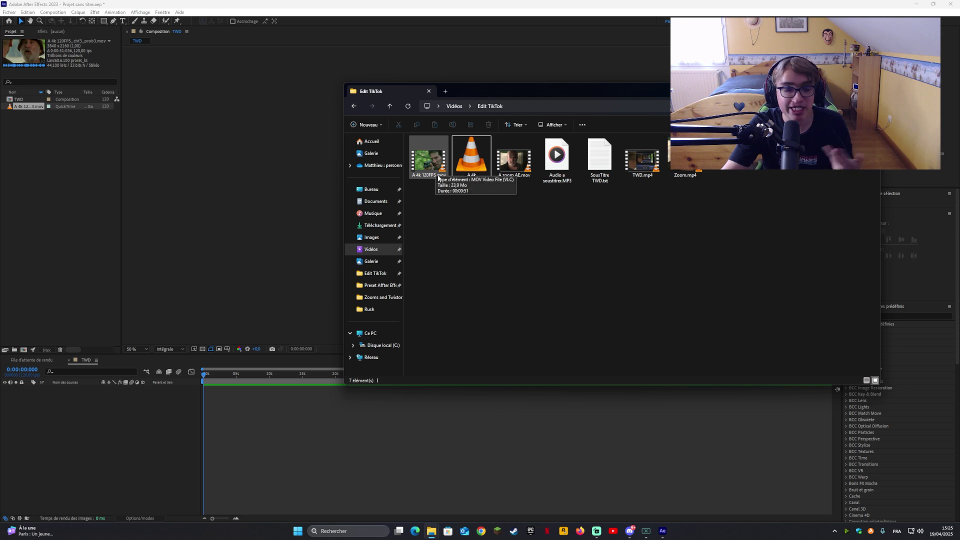
pyautogui.hotkey('alt', 'Left')
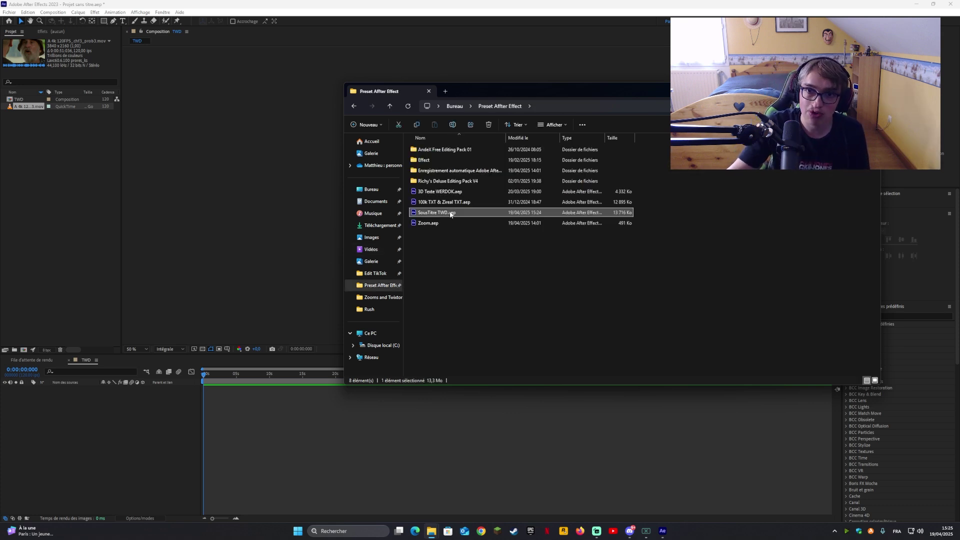
pyautogui.moveTo(454, 214)
pyautogui.moveTo(454, 214); pyautogui.dragTo(63, 196)
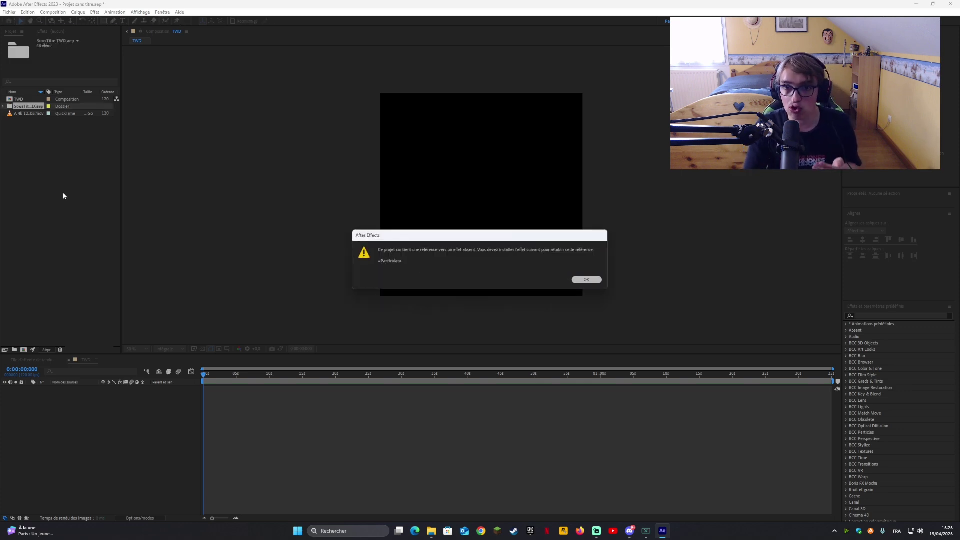
pyautogui.press('Return')
pyautogui.click(17, 136)
pyautogui.click(4, 107)
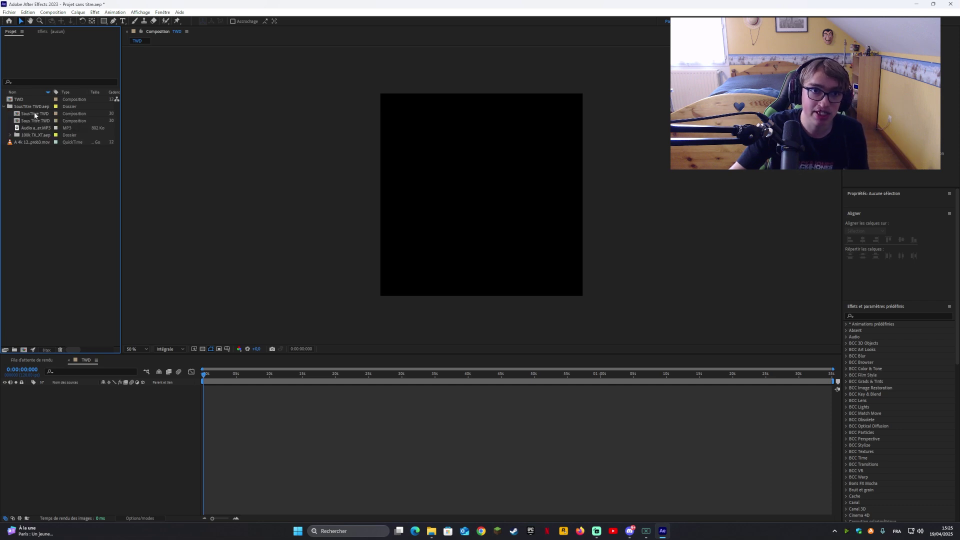
# Add the SousTitre TWD precomposition to the TWD composition and place the 4K video clip beneath it.
pyautogui.moveTo(34, 115); pyautogui.dragTo(119, 424)
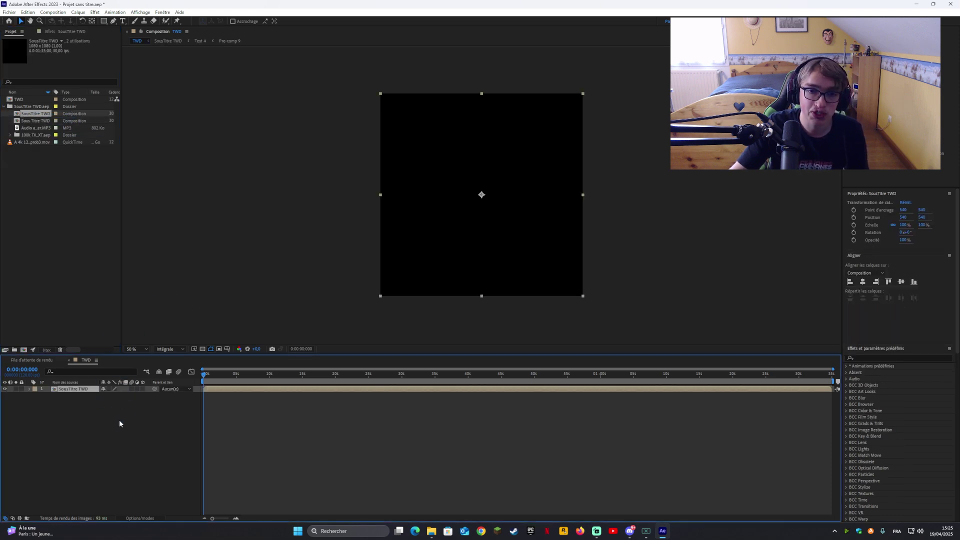
pyautogui.moveTo(205, 379)
pyautogui.mouseDown()
pyautogui.moveTo(255, 375)
pyautogui.moveTo(205, 375)
pyautogui.mouseUp()
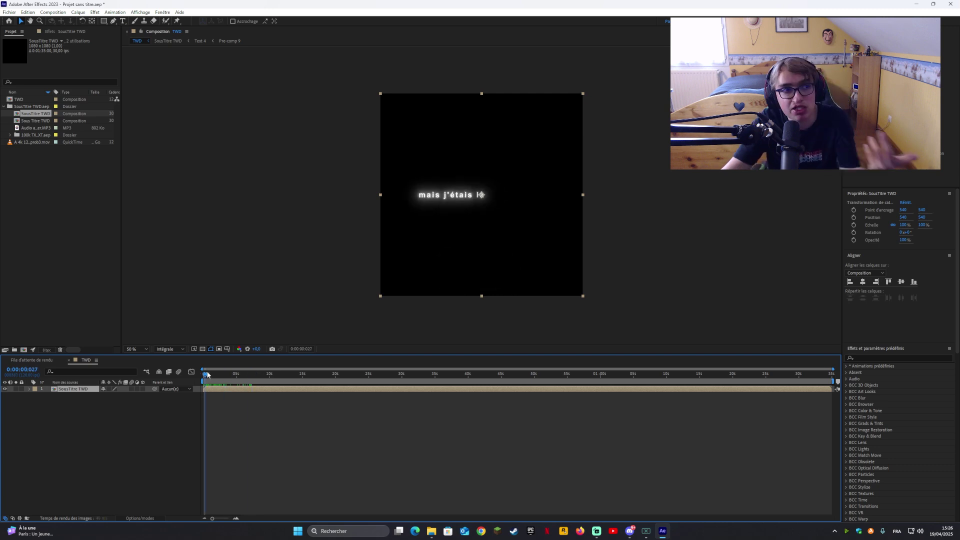
pyautogui.click(11, 188)
pyautogui.moveTo(32, 142); pyautogui.dragTo(95, 403)
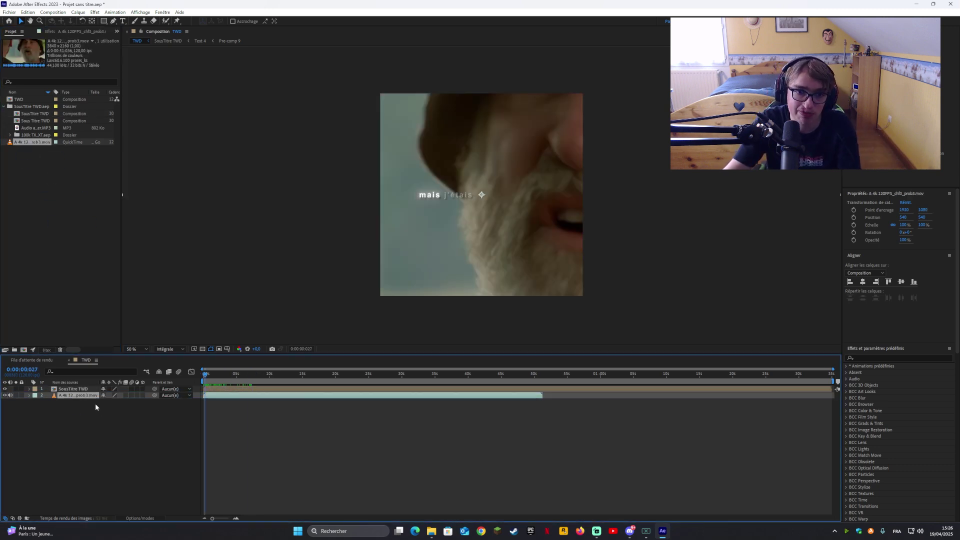
# Set the 4K video clip's scale to 50% so its height fits the square frame.
pyautogui.moveTo(206, 375); pyautogui.dragTo(236, 376)
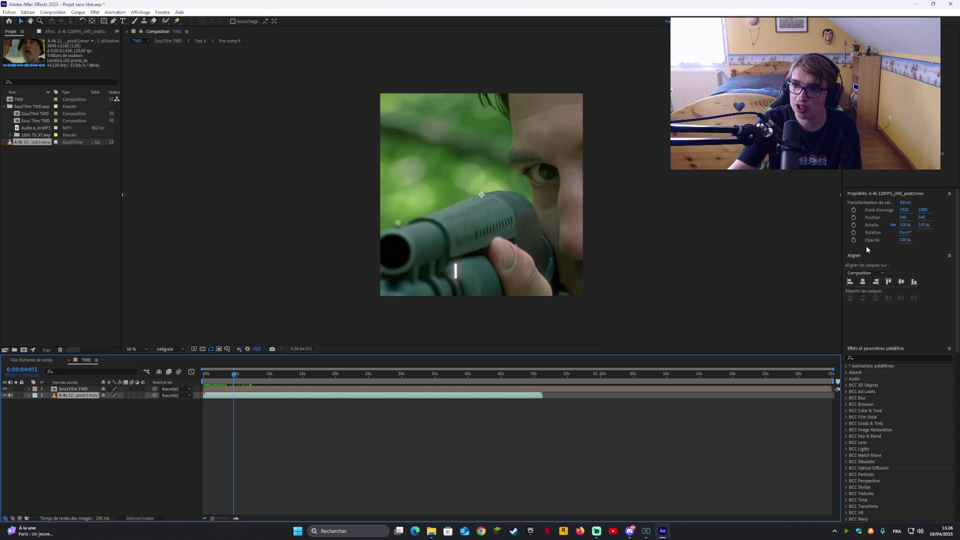
pyautogui.click(923, 225)
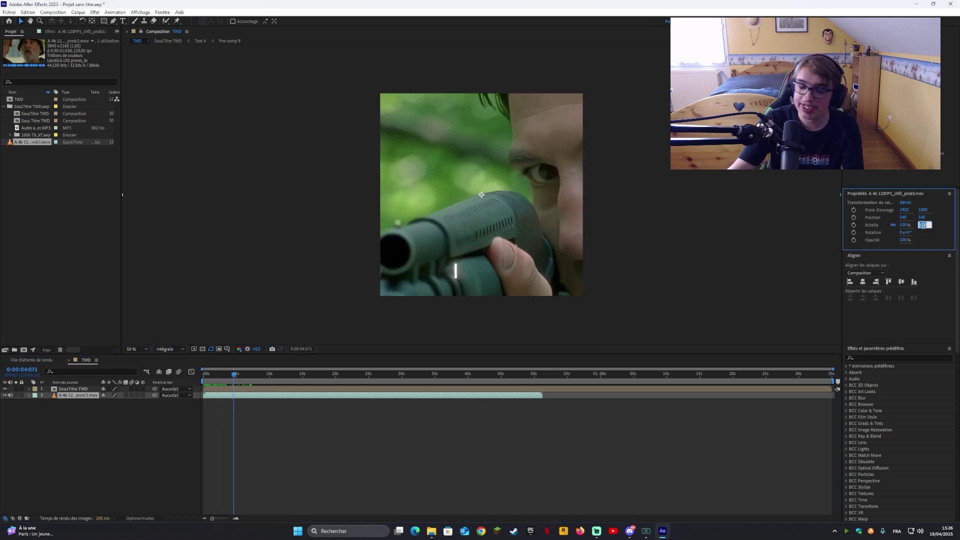
pyautogui.write('50')
pyautogui.press('Return')
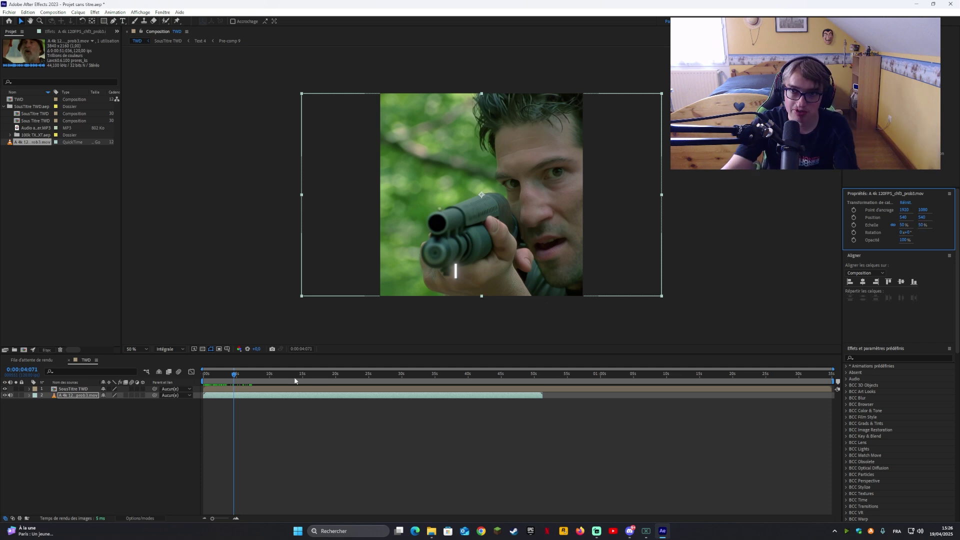
# End the TWD composition's work area at the end of the video clip, at 0:00:51:036.
pyautogui.moveTo(235, 374); pyautogui.dragTo(538, 382)
pyautogui.click(236, 518)
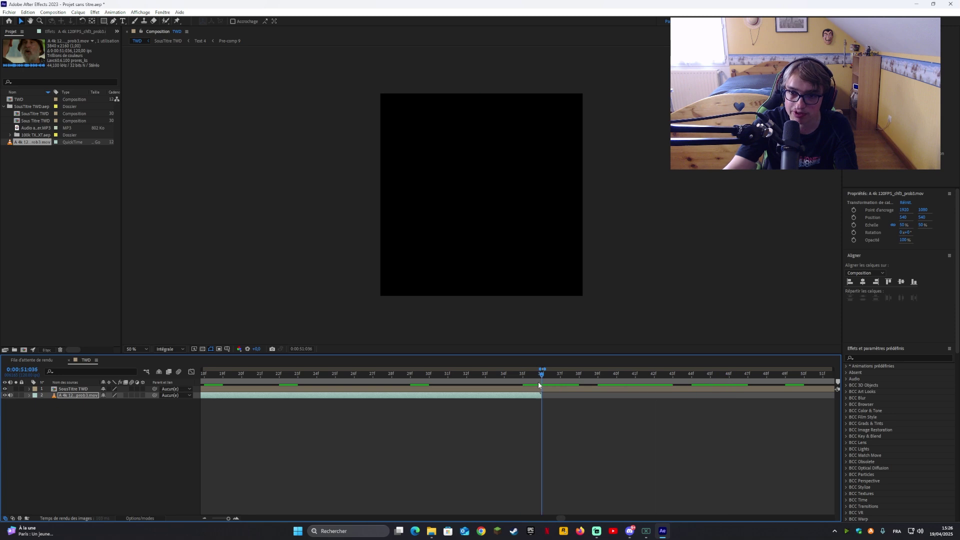
pyautogui.press('n')
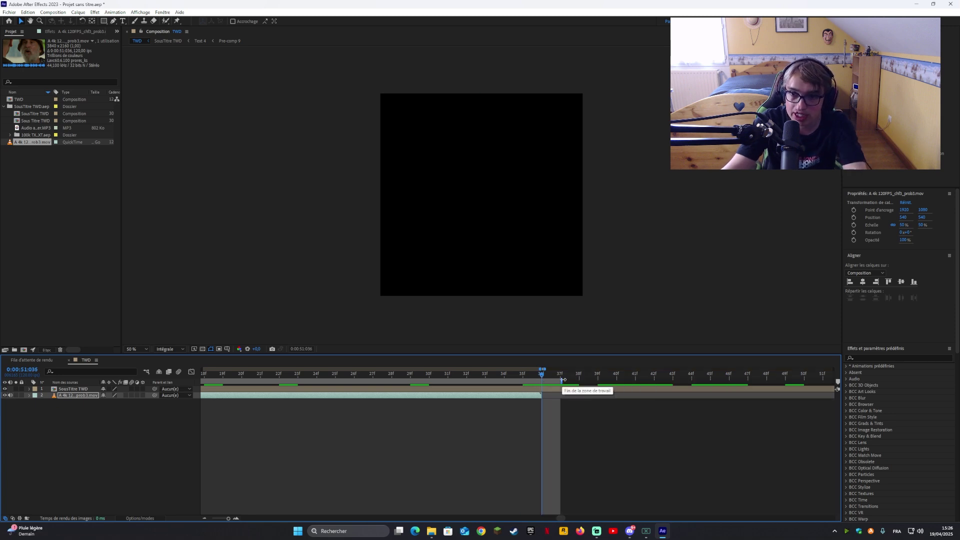
pyautogui.click(570, 419)
pyautogui.moveTo(228, 518); pyautogui.dragTo(220, 519)
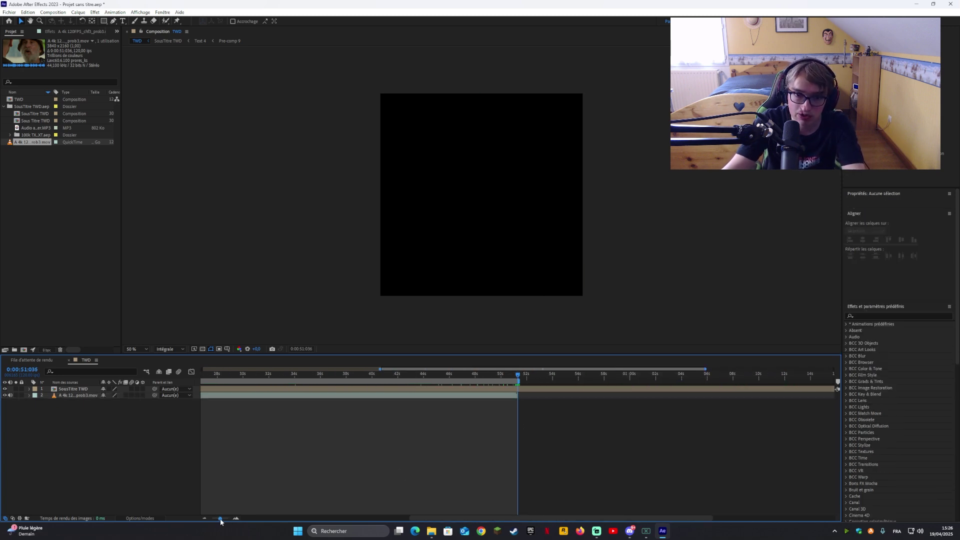
# Return to the start of the TWD composition and preview the subtitles over the video.
pyautogui.click(340, 373)
pyautogui.moveTo(339, 372); pyautogui.dragTo(725, 382)
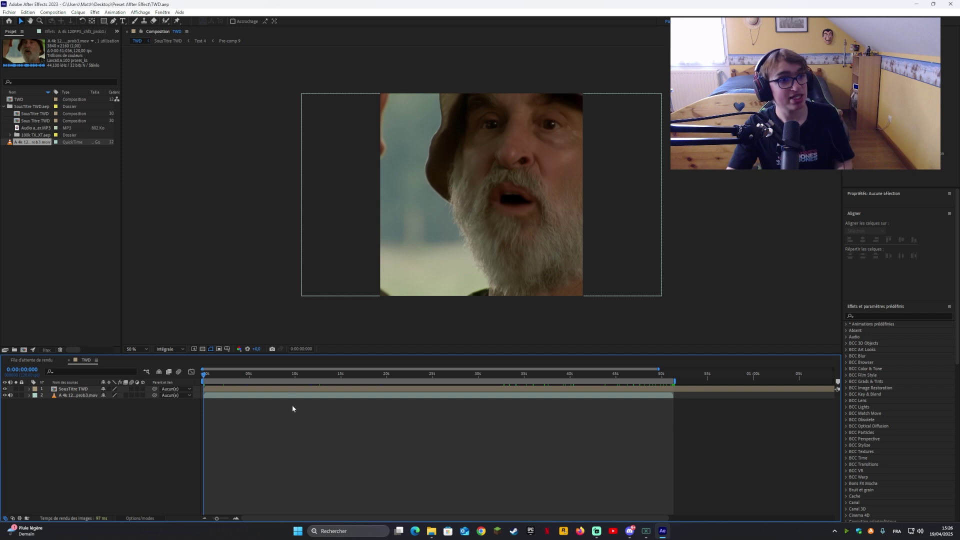
pyautogui.press('space')
# Add an adjustment layer to the TWD composition and place it between the SousTitre TWD layer and the video clip.
pyautogui.rightClick(146, 424)
pyautogui.moveTo(177, 430)
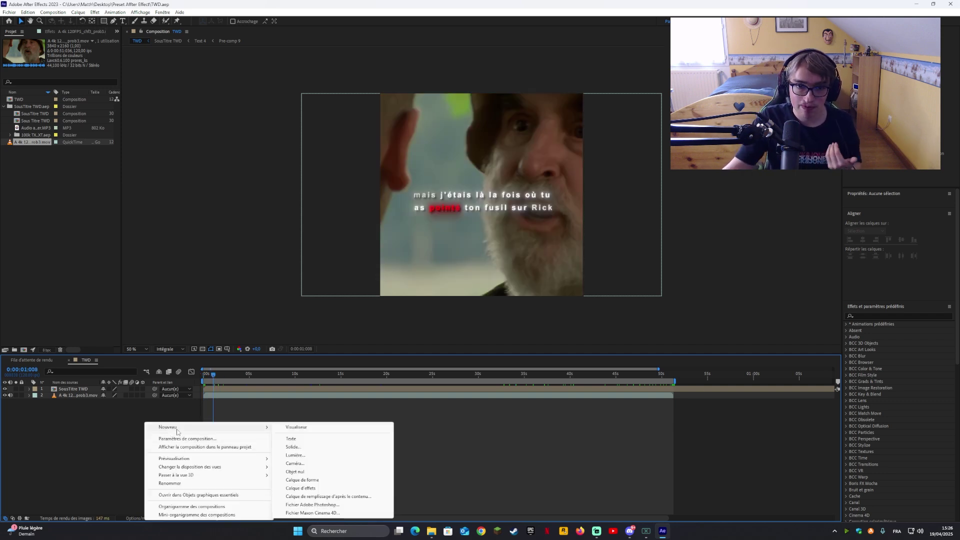
pyautogui.click(301, 488)
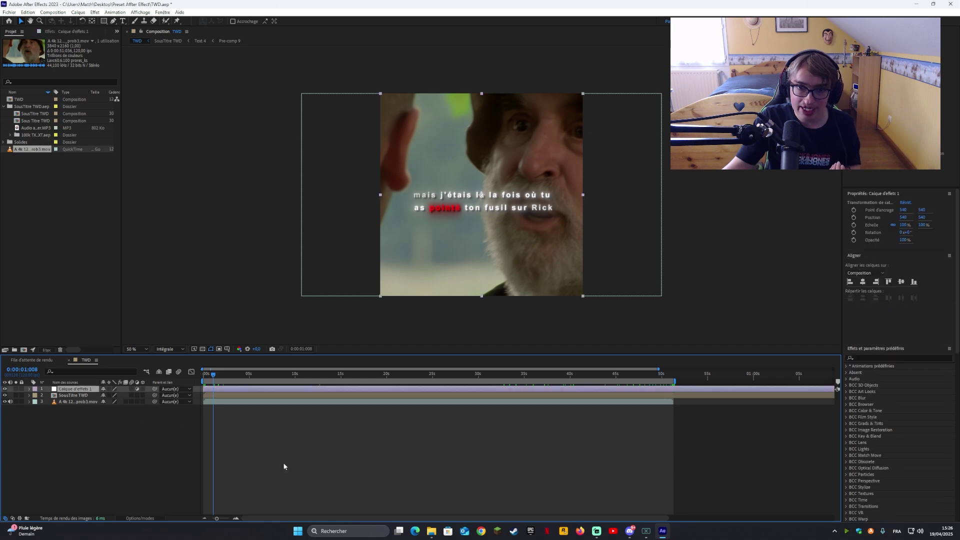
pyautogui.moveTo(90, 389); pyautogui.dragTo(88, 401)
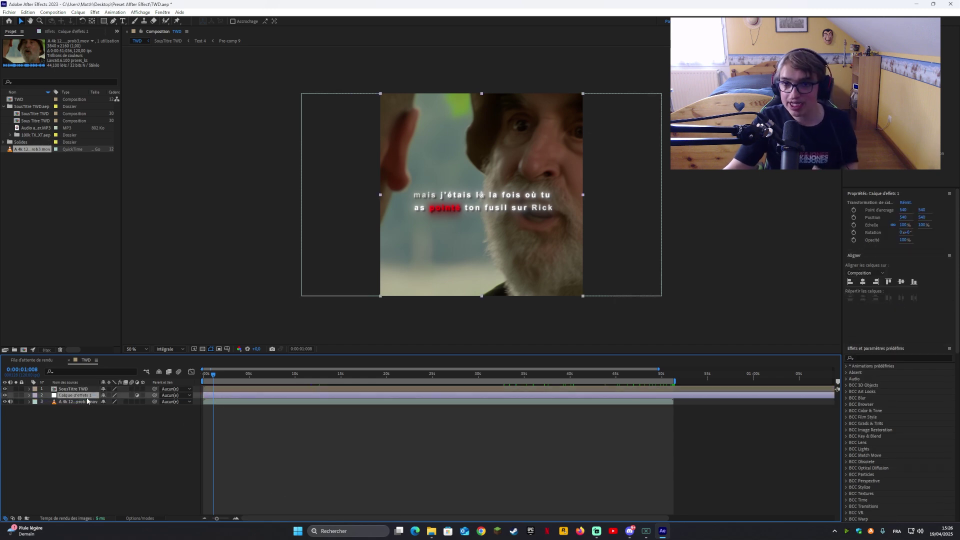
# Near the start of the composition, apply the Quality.ffx preset from the Preset Affter Effect > Effect folder to the adjustment layer.
pyautogui.moveTo(214, 375); pyautogui.dragTo(267, 380)
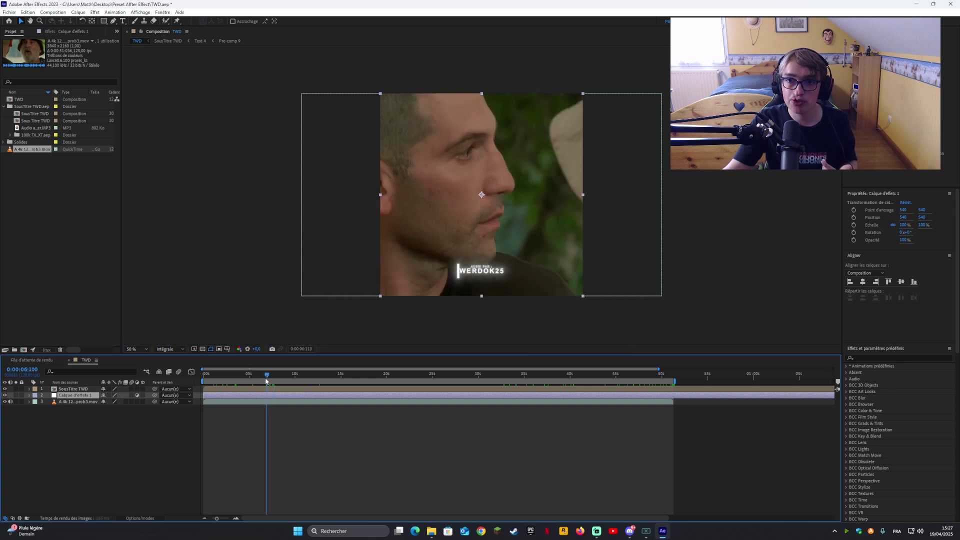
pyautogui.click(206, 375)
pyautogui.click(115, 12)
pyautogui.click(131, 29)
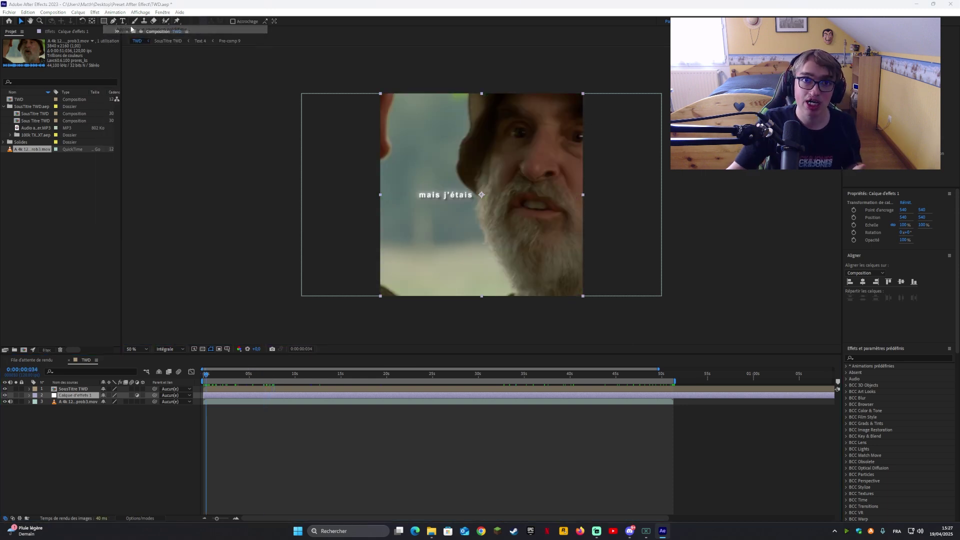
pyautogui.click(40, 150)
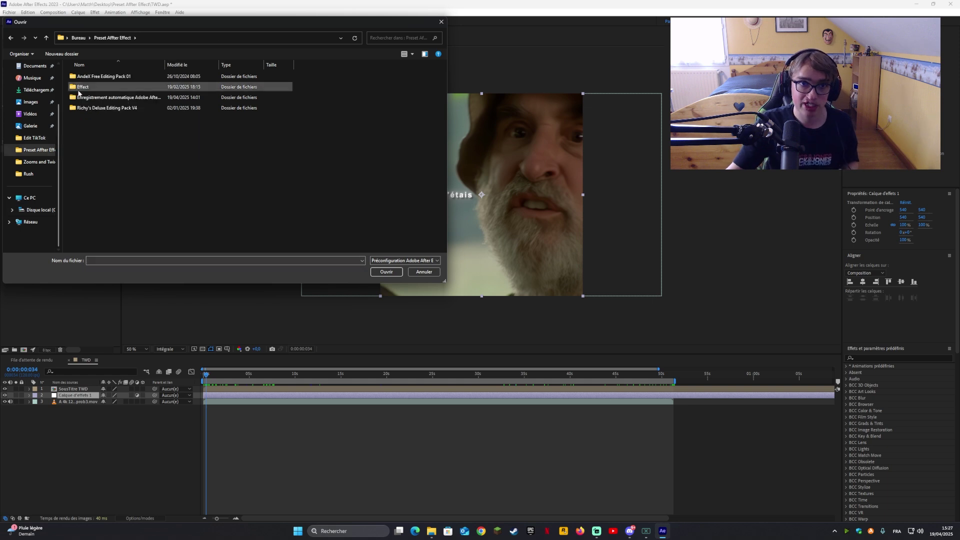
pyautogui.doubleClick(90, 87)
pyautogui.click(97, 88)
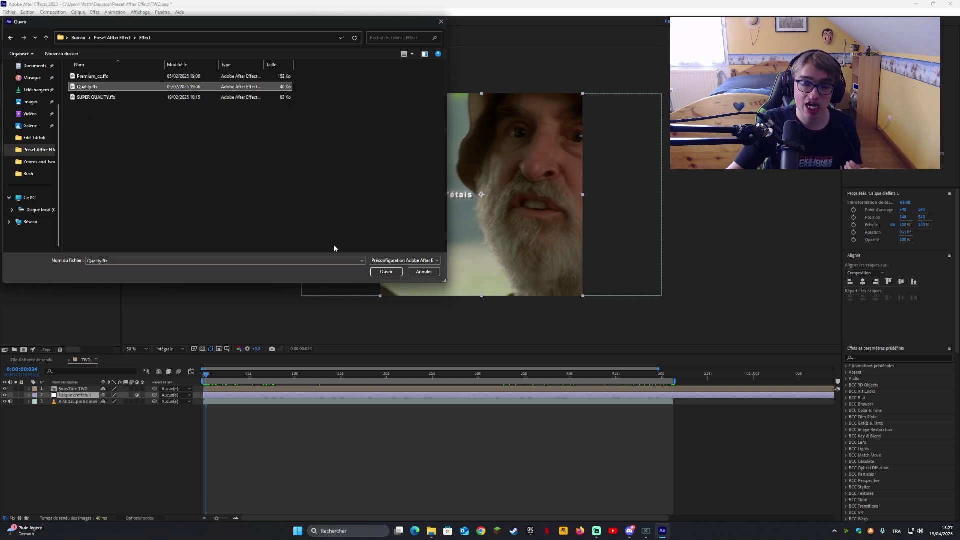
pyautogui.click(375, 272)
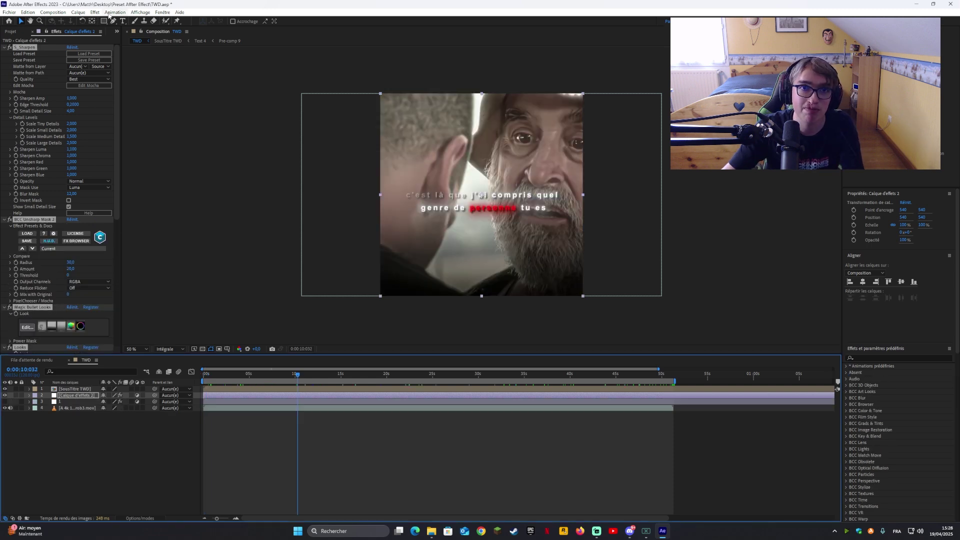
# Apply the Quality.ffx preset from the Effect folder to the second adjustment layer, Calque d'effets 2.
pyautogui.click(110, 13)
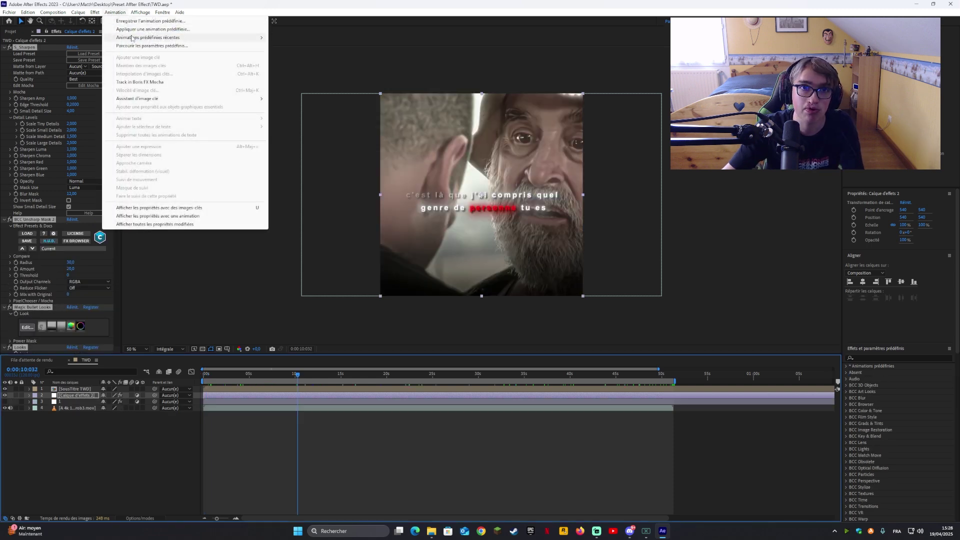
pyautogui.click(145, 28)
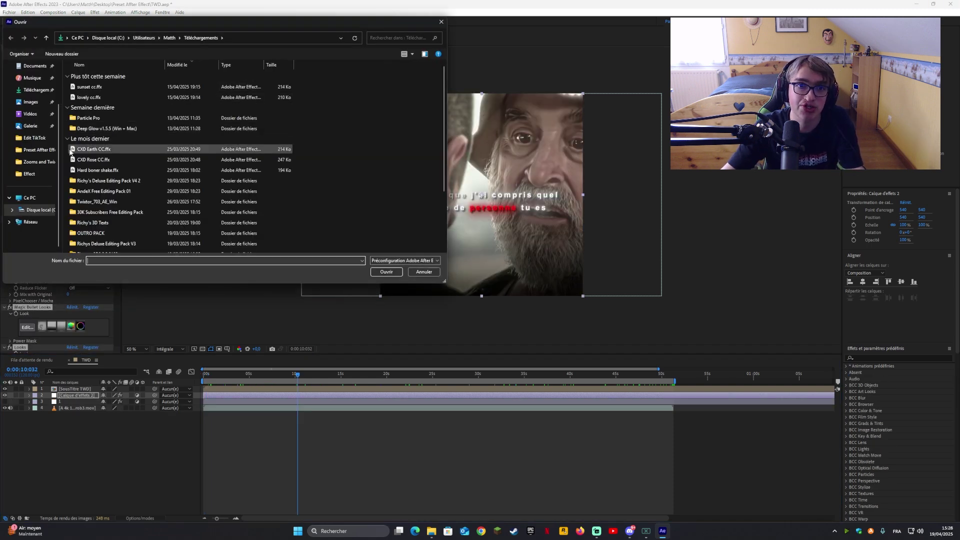
pyautogui.click(43, 149)
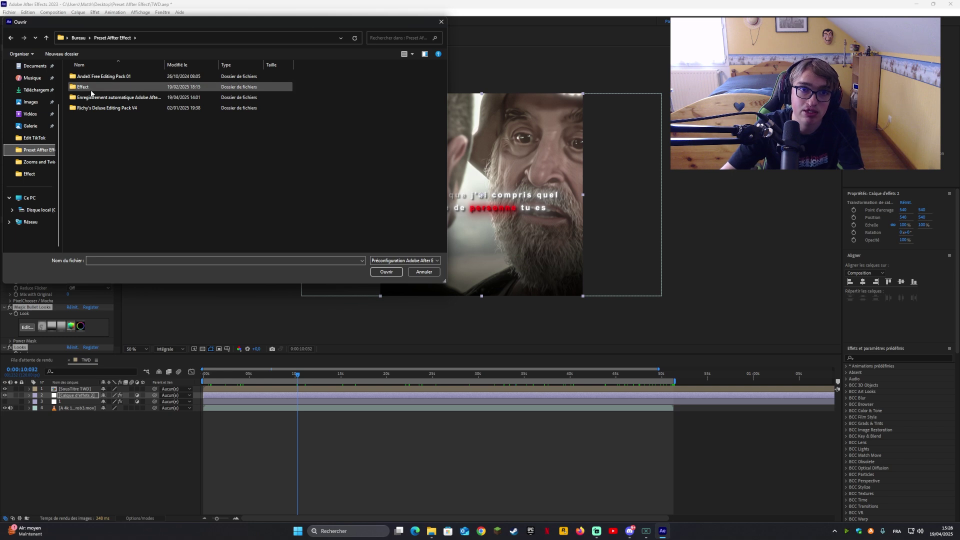
pyautogui.doubleClick(92, 89)
pyautogui.click(92, 88)
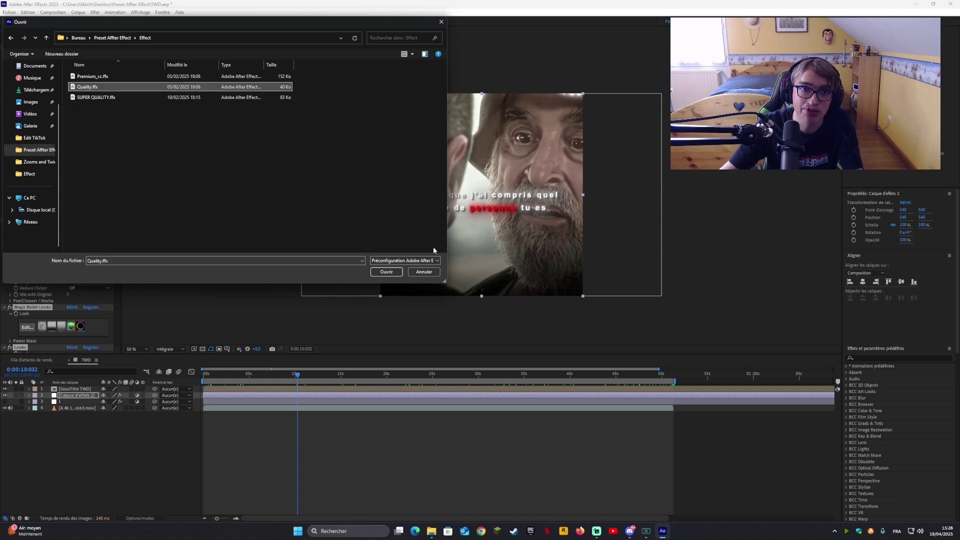
pyautogui.click(386, 272)
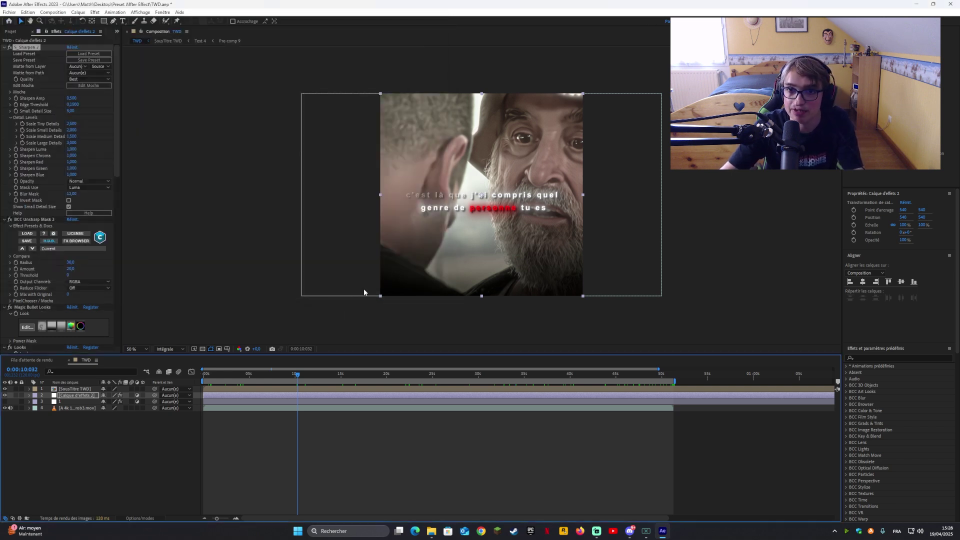
# Apply the CC 3 color correction preset from the CC 1 folder of the user presets to Calque d'effets 2.
pyautogui.moveTo(297, 375); pyautogui.dragTo(249, 375)
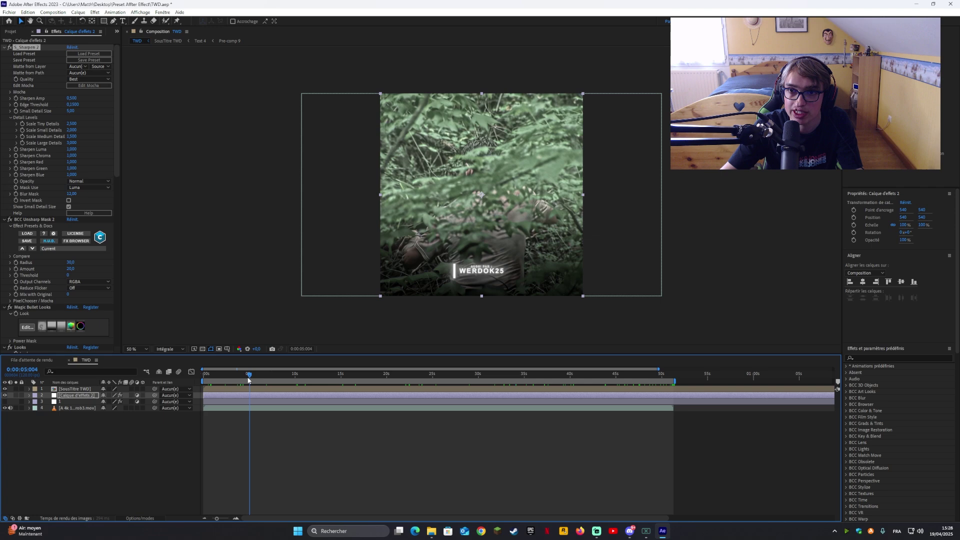
pyautogui.click(846, 367)
pyautogui.click(853, 379)
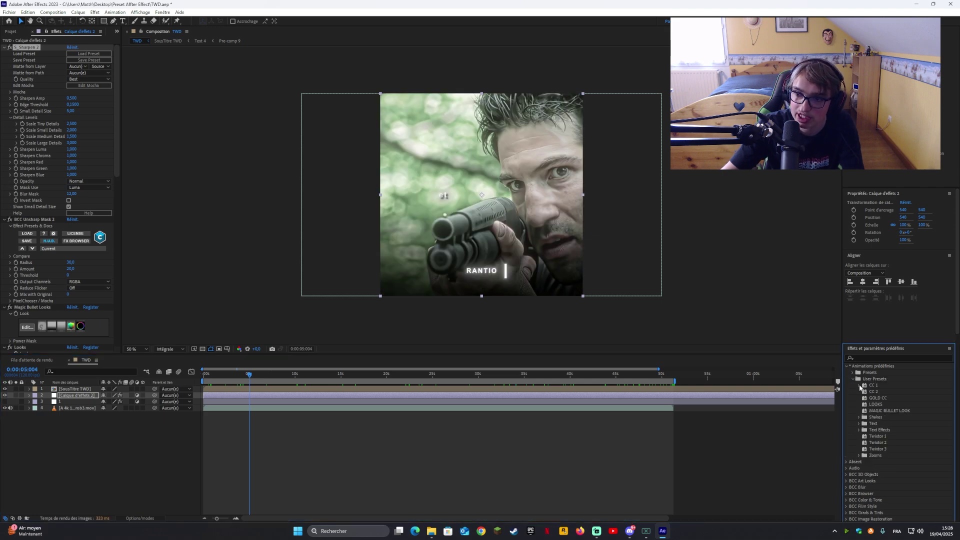
pyautogui.click(860, 386)
pyautogui.moveTo(880, 405); pyautogui.dragTo(322, 390)
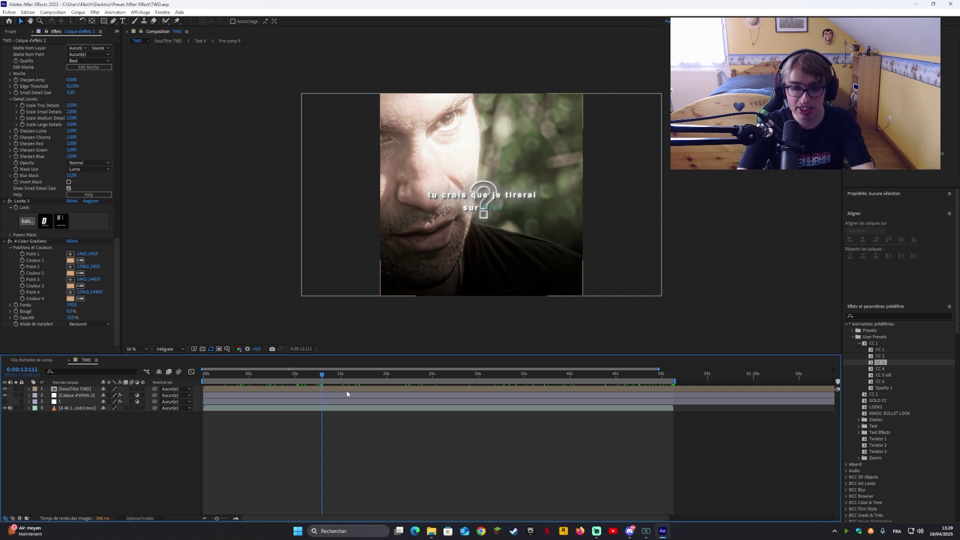
# Add the TWD composition to the render queue with TWD.mp4 as the output file and start the render.
pyautogui.hotkey('ctrl', 'm')
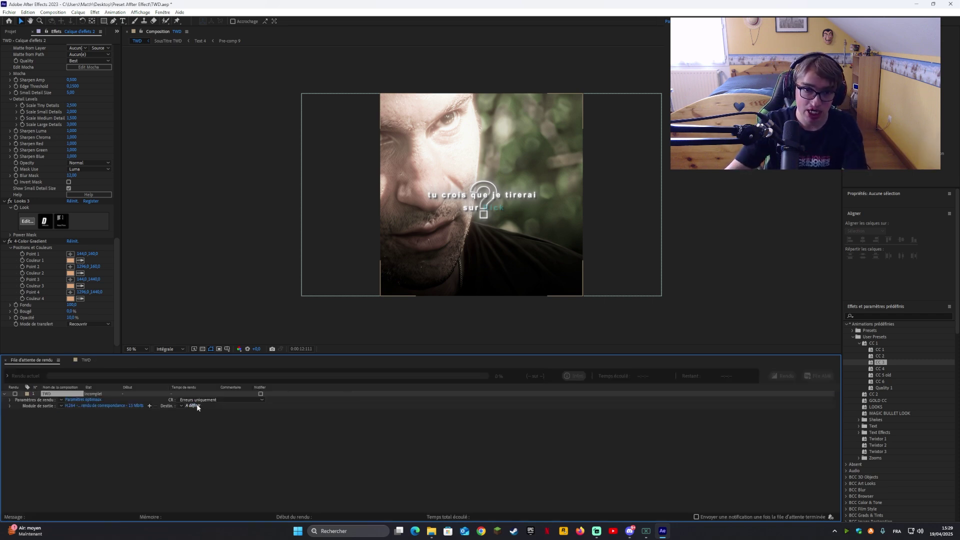
pyautogui.click(194, 406)
pyautogui.click(386, 299)
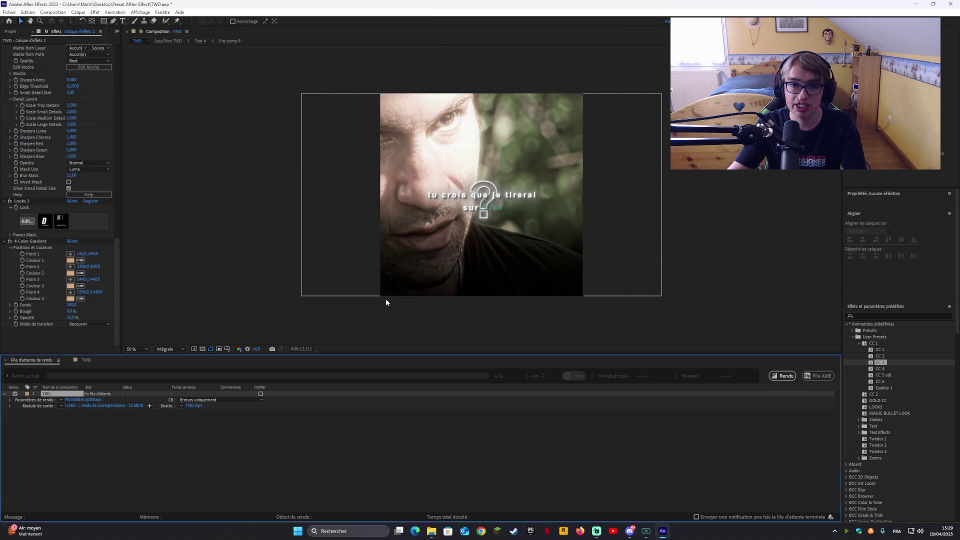
pyautogui.click(779, 377)
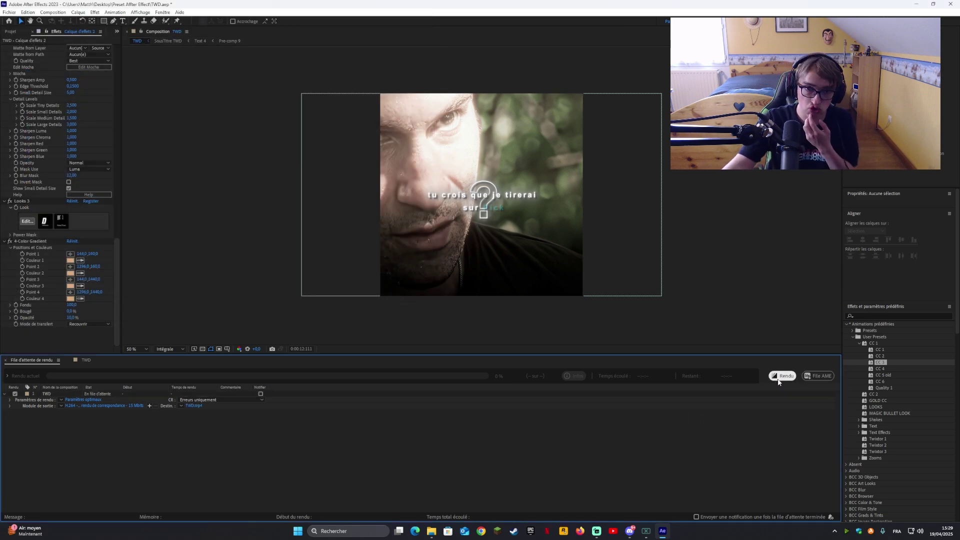